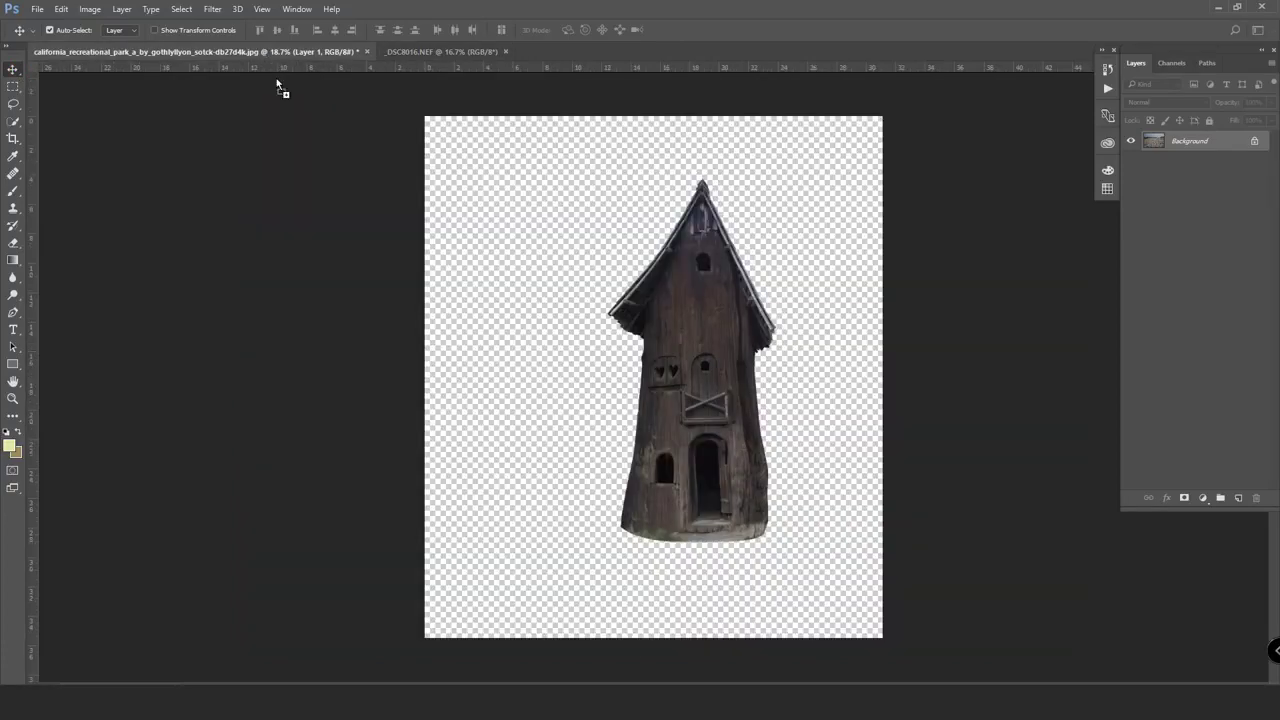
- Bring the cracked-ground NEF photo into the house document, close the NEF unsaved, and place it below Layer 1
click(282, 52)
drag(535, 422, 629, 432)
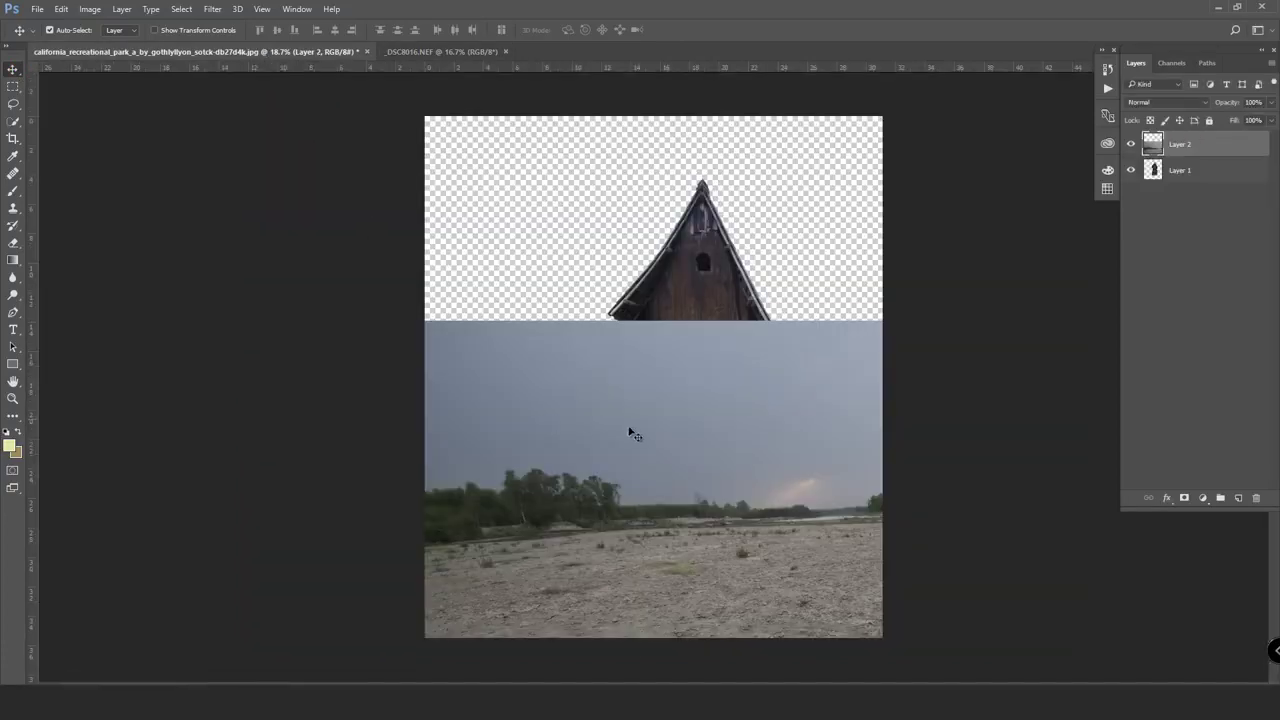
click(480, 52)
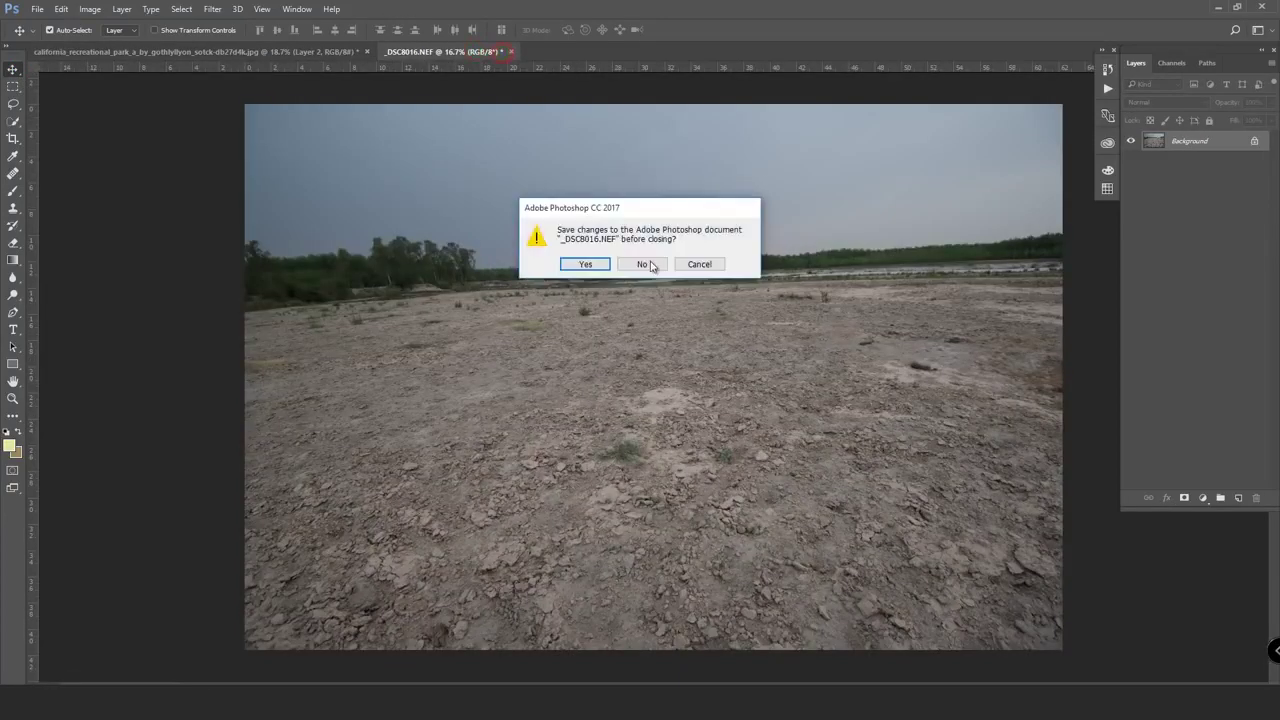
click(645, 263)
scroll(783, 425, down, 2)
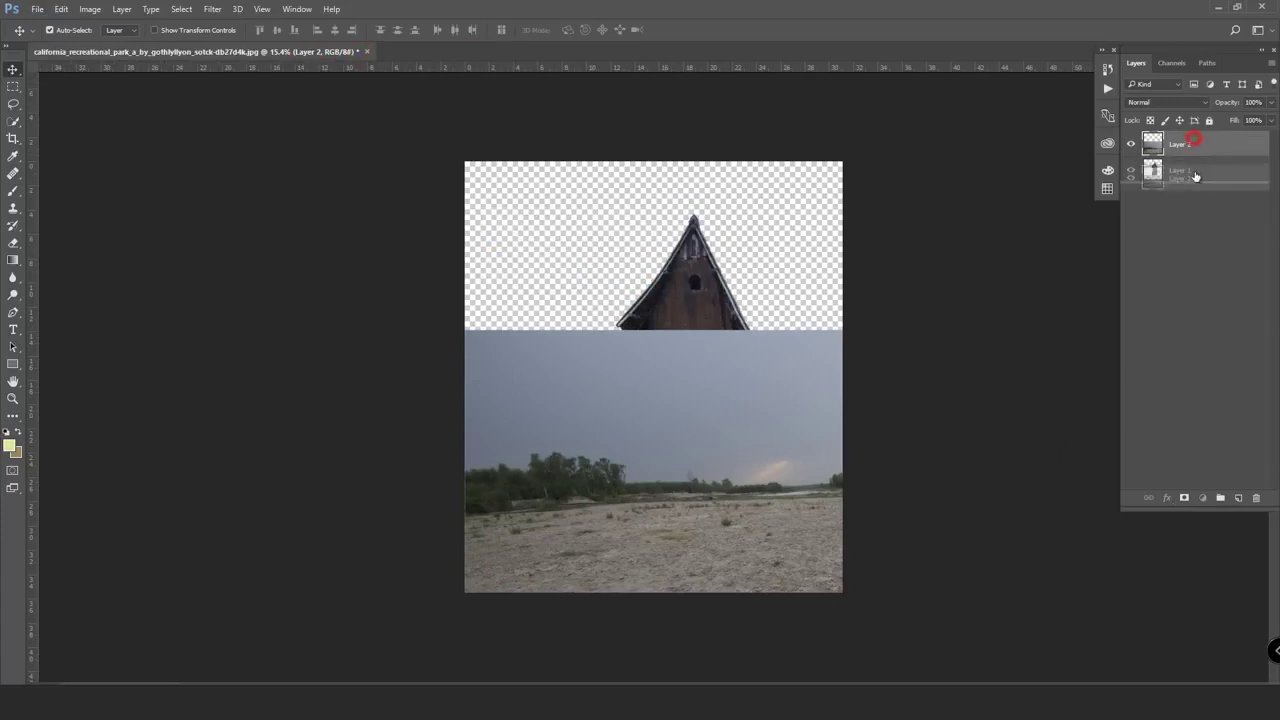
drag(1190, 147, 1190, 182)
- Scale, flip horizontally and slightly rotate the landscape to cover the lower canvas
key(ctrl+t)
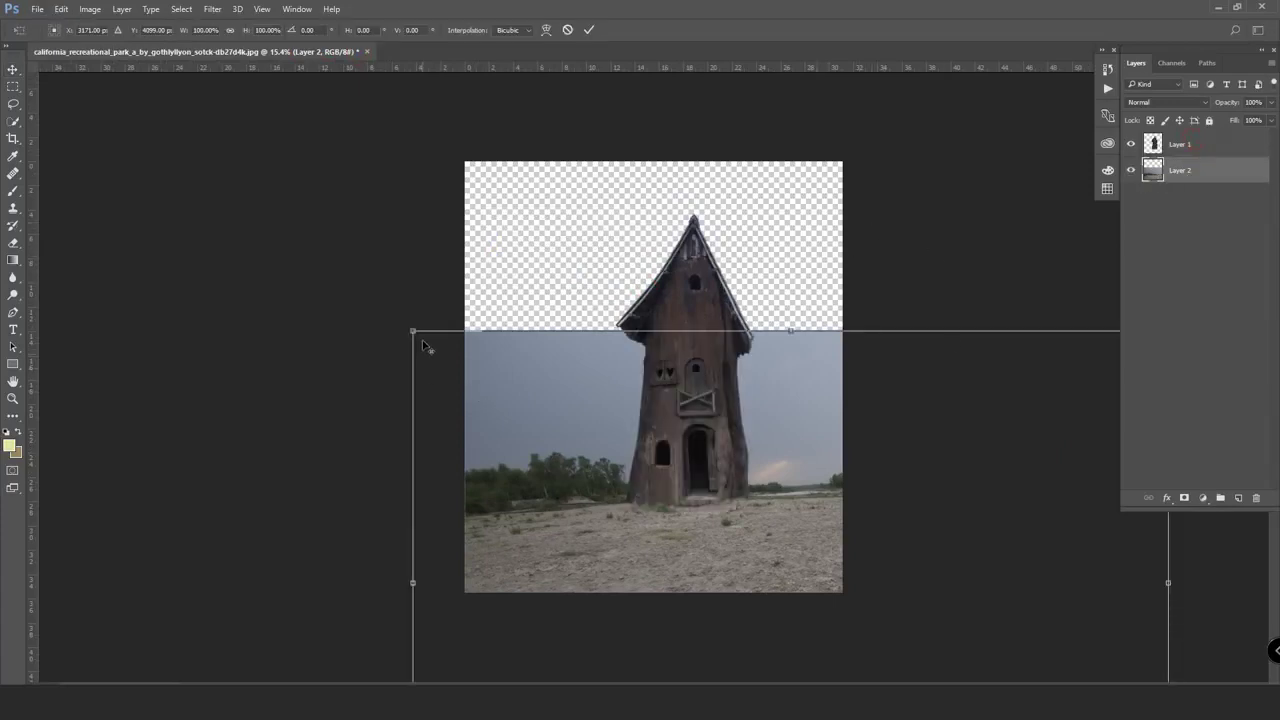
drag(415, 332, 614, 466)
drag(790, 574, 641, 486)
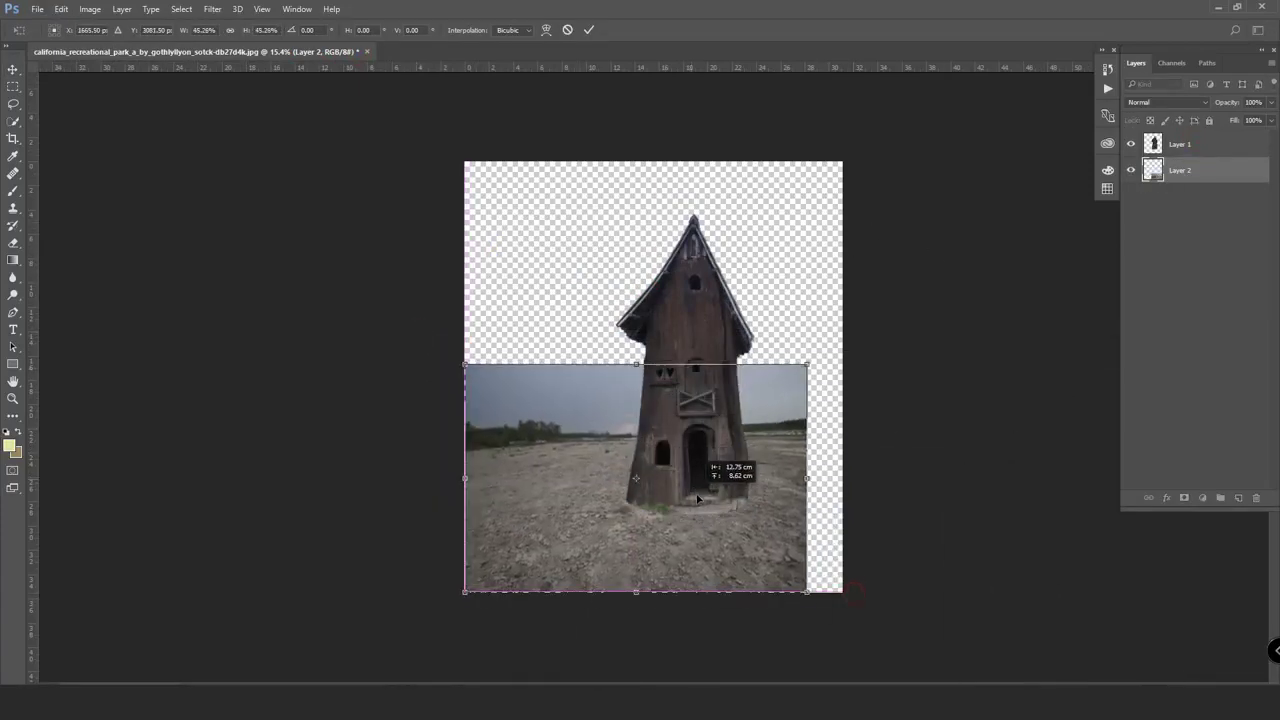
right_click(686, 514)
click(766, 491)
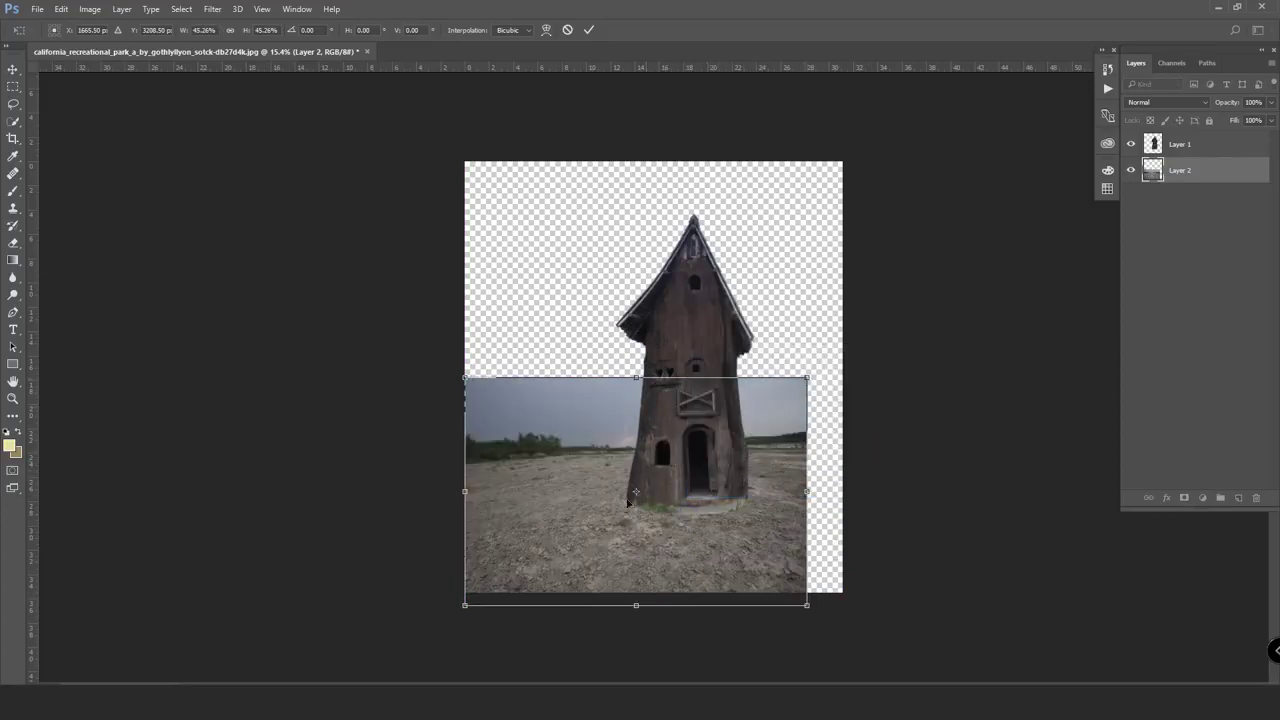
drag(463, 606, 451, 589)
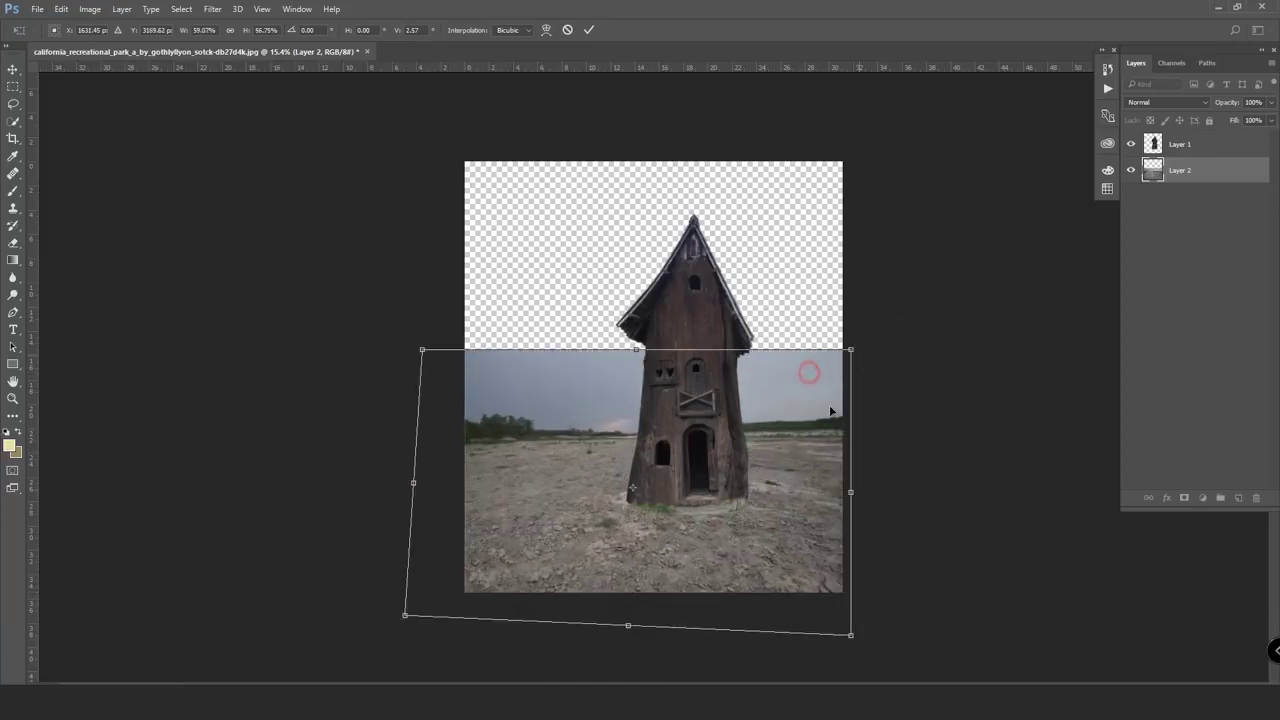
mouse_move(808, 373)
mouse_down()
mouse_move(880, 399)
mouse_move(810, 455)
mouse_up()
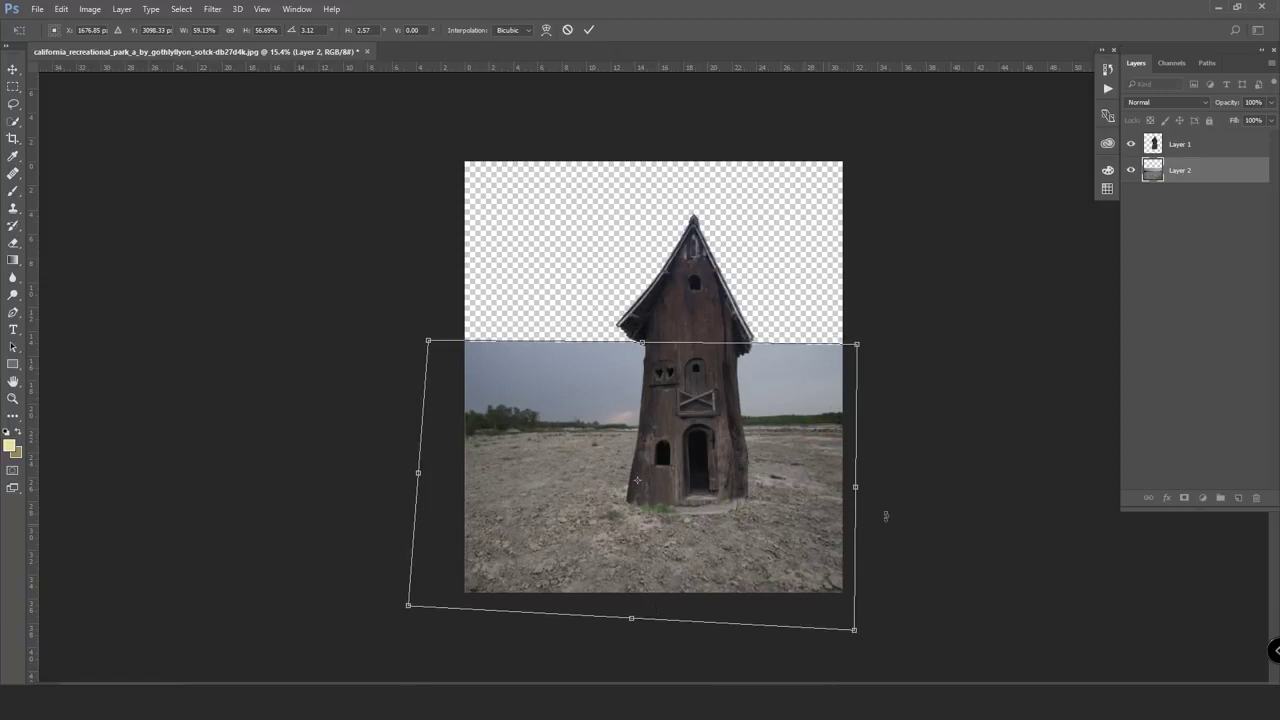
drag(917, 476, 919, 472)
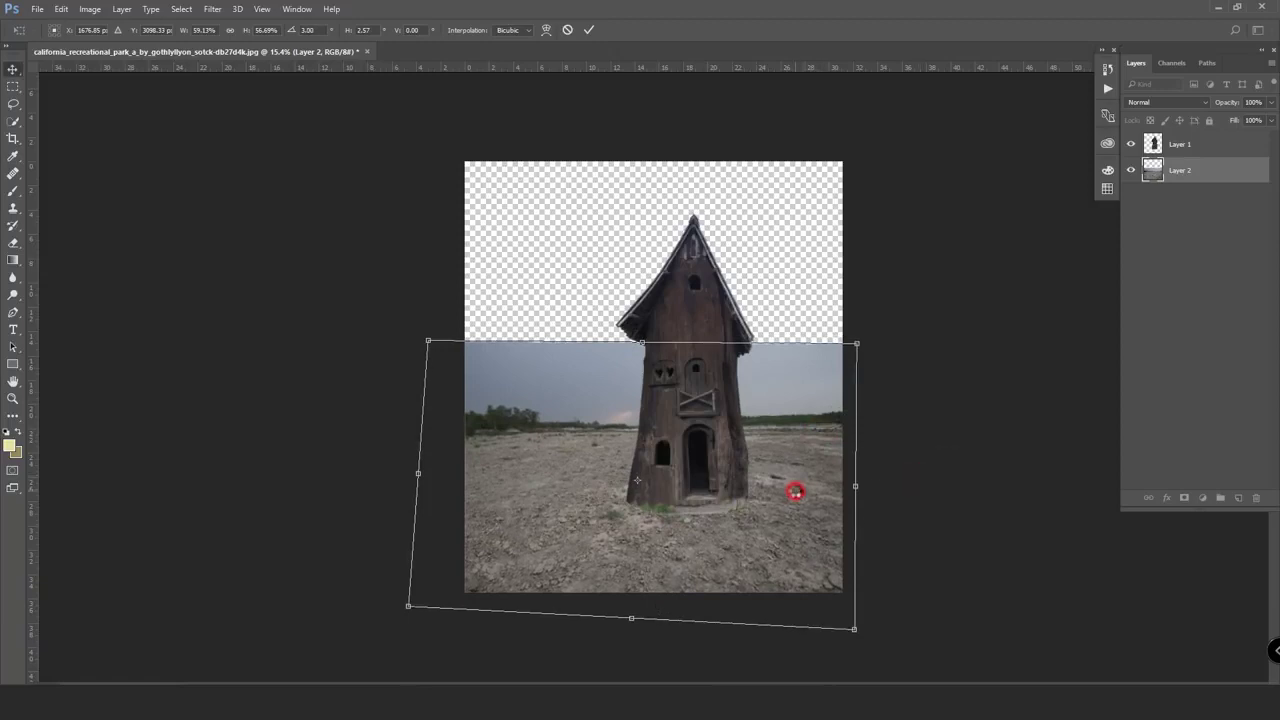
key(Return)
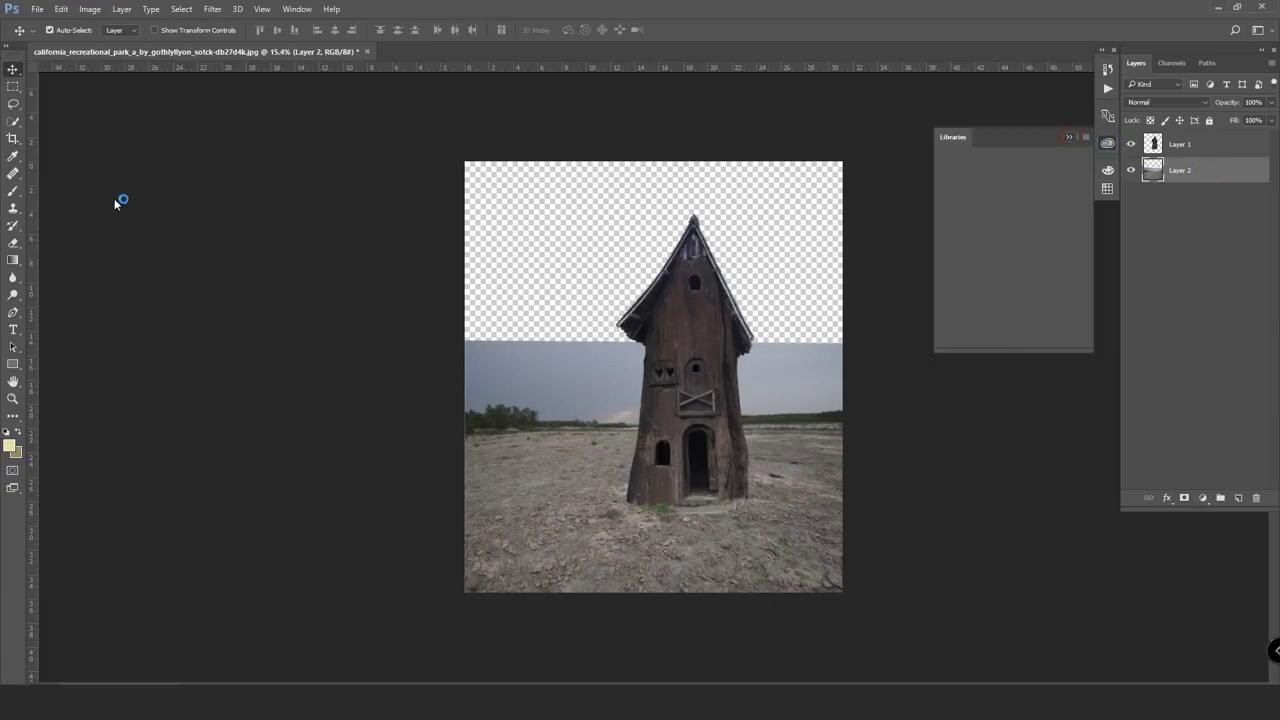
- Add a grey Solid Color fill layer beneath the landscape layer
click(13, 68)
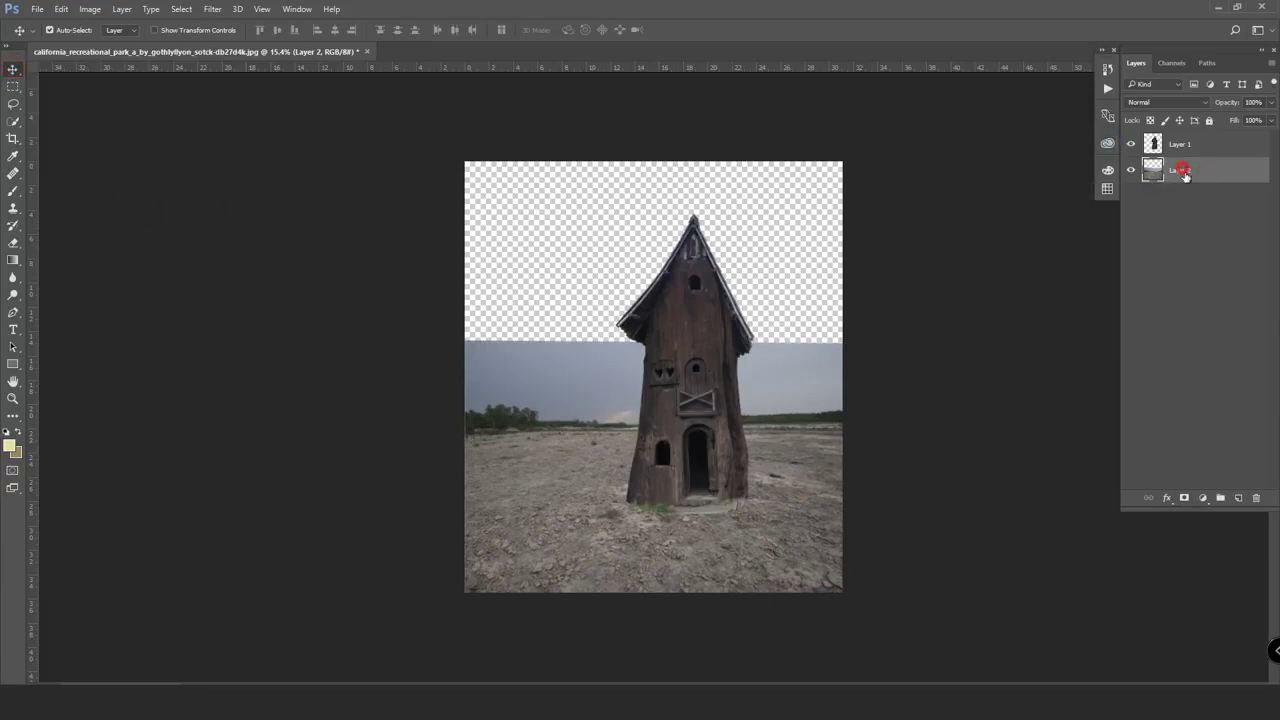
click(1203, 498)
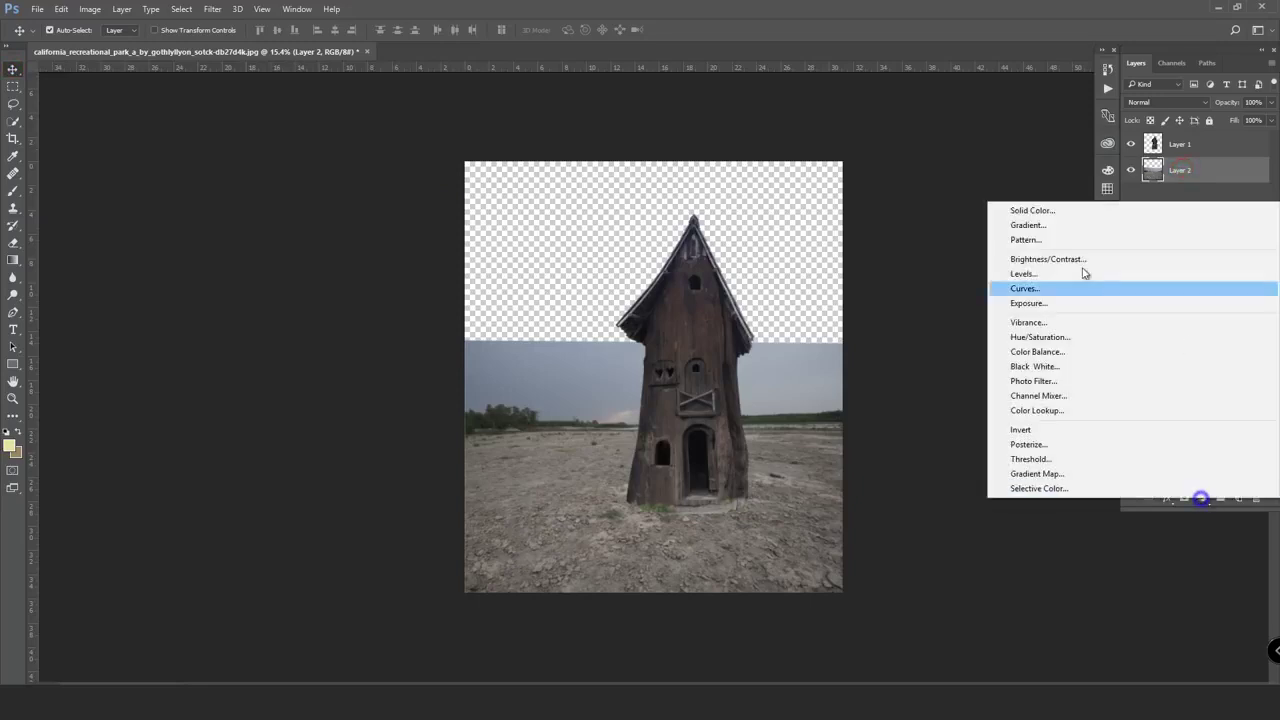
click(1060, 208)
click(763, 350)
click(1090, 258)
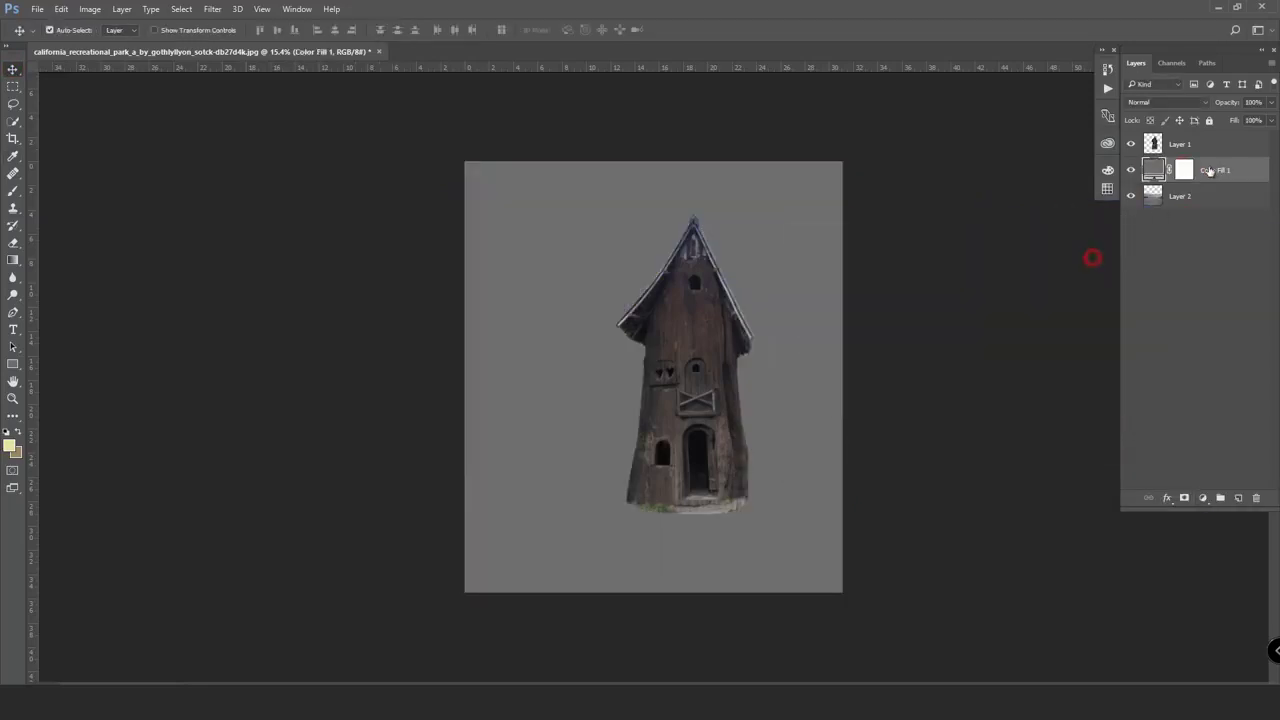
drag(1215, 196, 1220, 168)
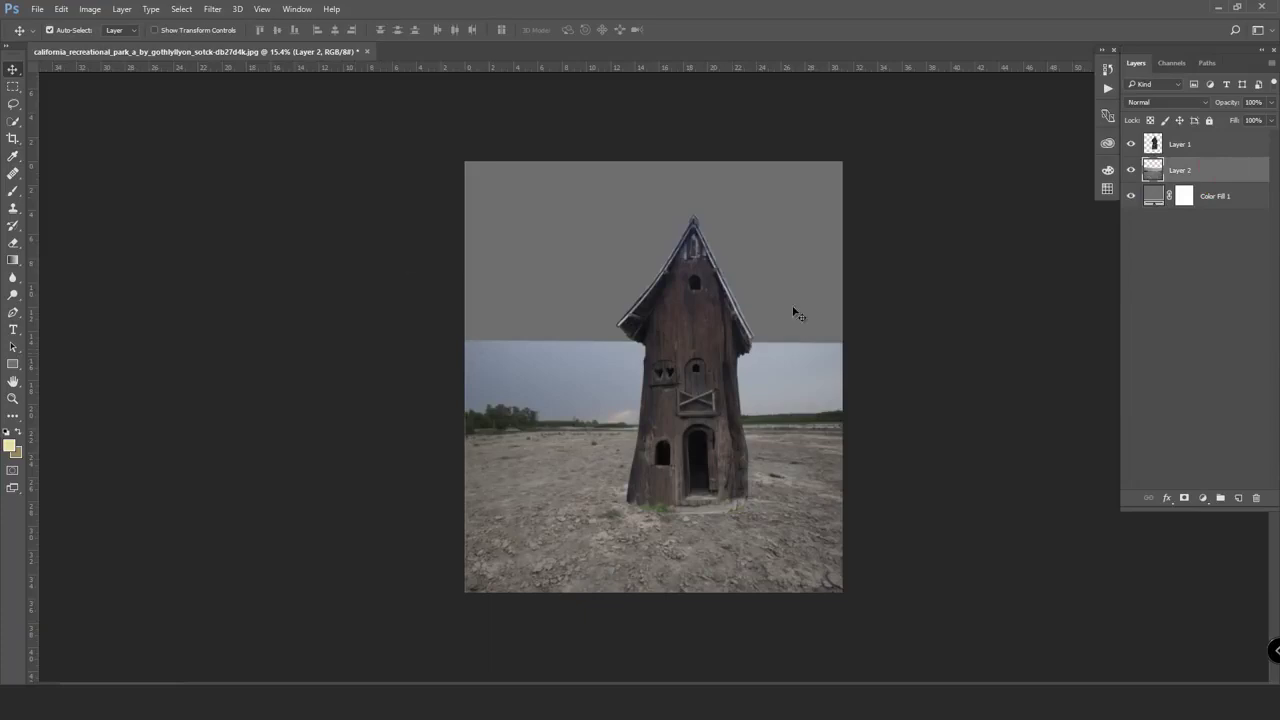
- Hide the house layer and select the landscape's sky with the Magic Wand
click(1131, 144)
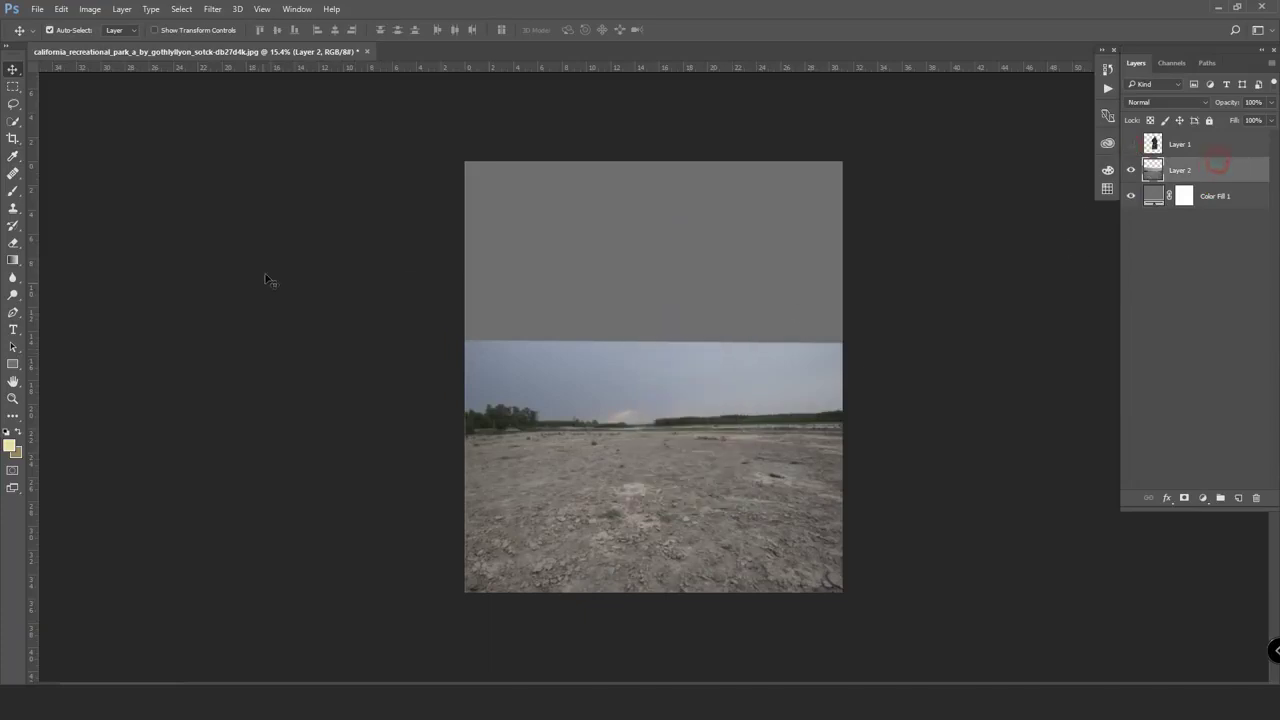
right_click(13, 120)
click(77, 131)
scroll(665, 402, up, 2)
click(681, 385)
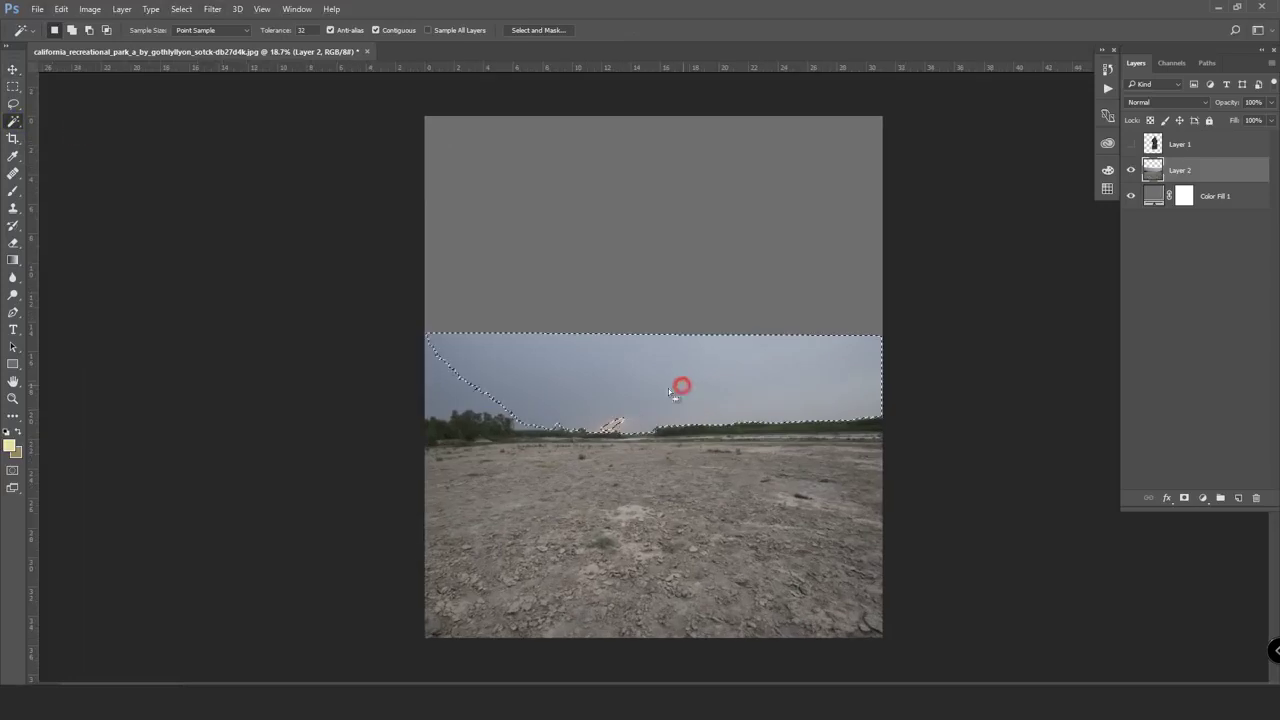
shift+click(606, 420)
shift+click(530, 427)
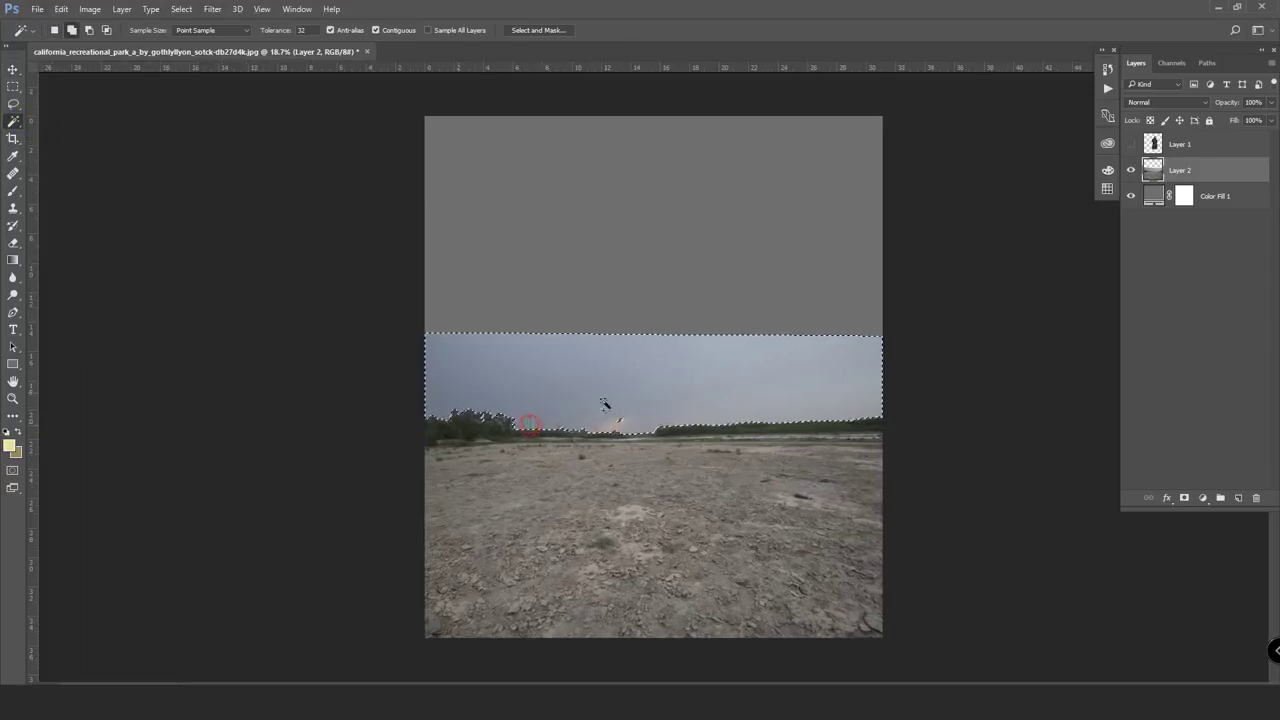
shift+click(617, 425)
- Mask Layer 2 with the sky selection inverted so the sky is hidden, then show and select the house layer
click(1184, 497)
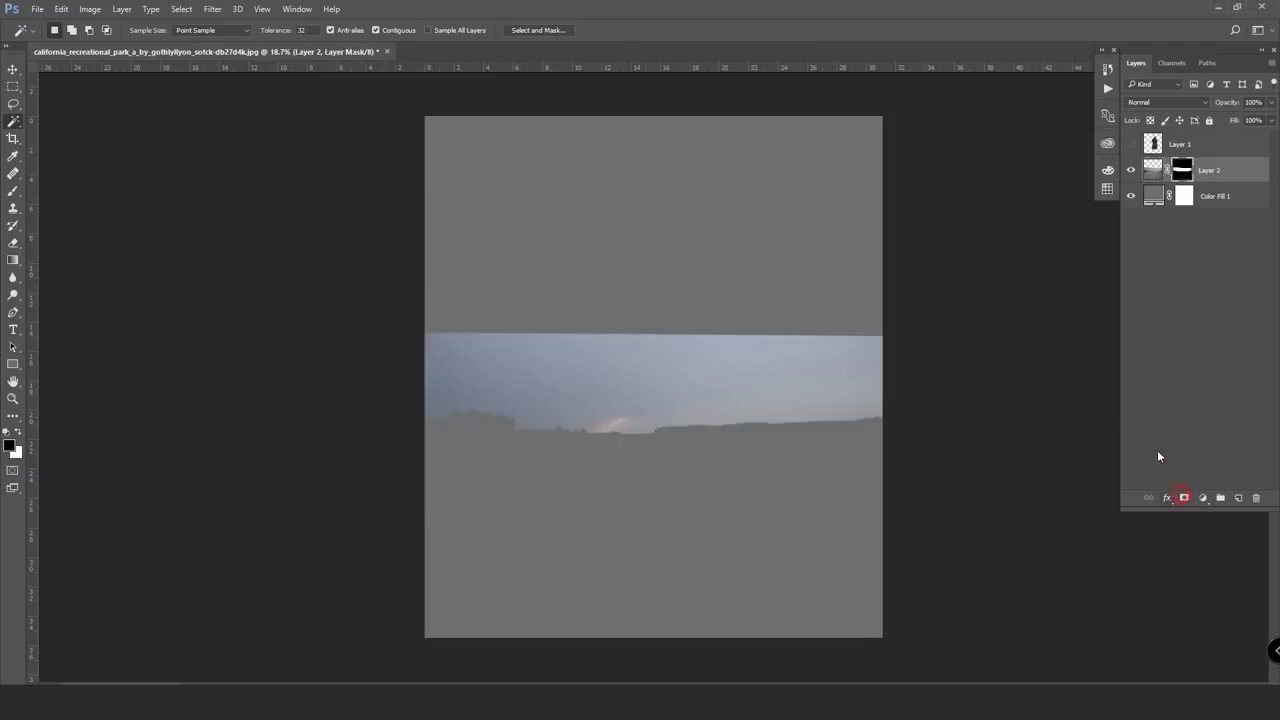
key(ctrl+i)
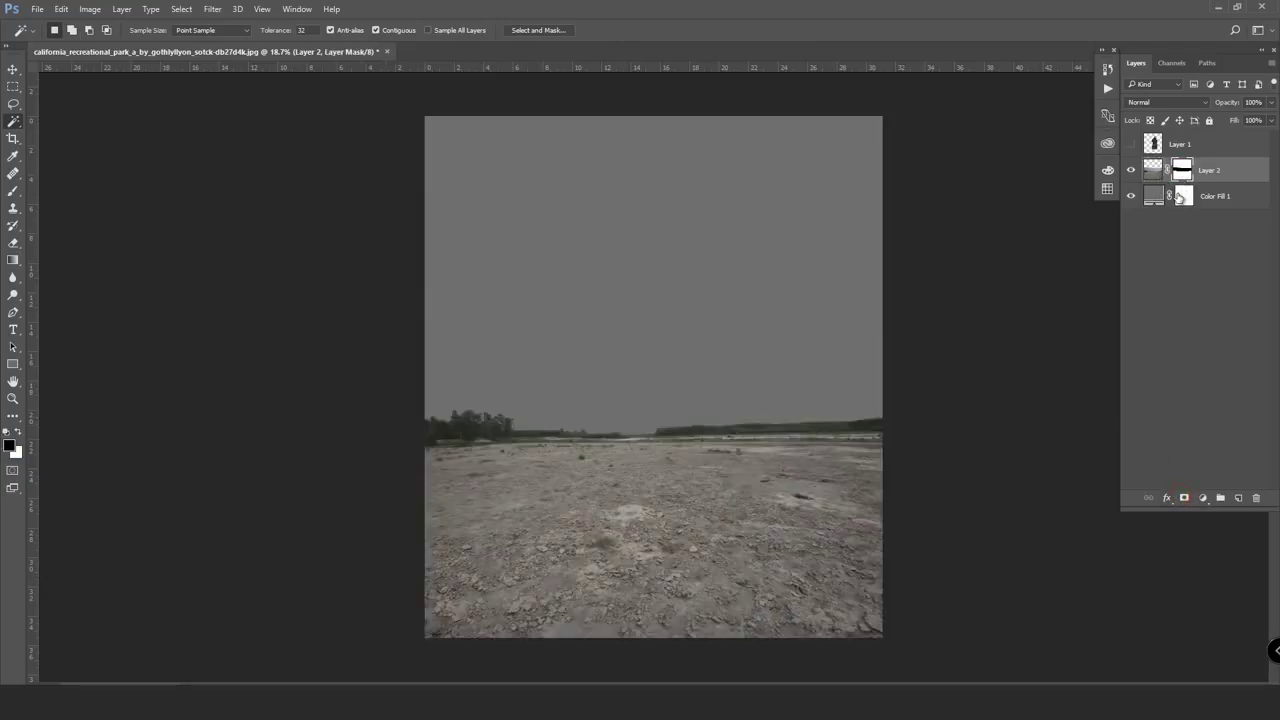
click(10, 196)
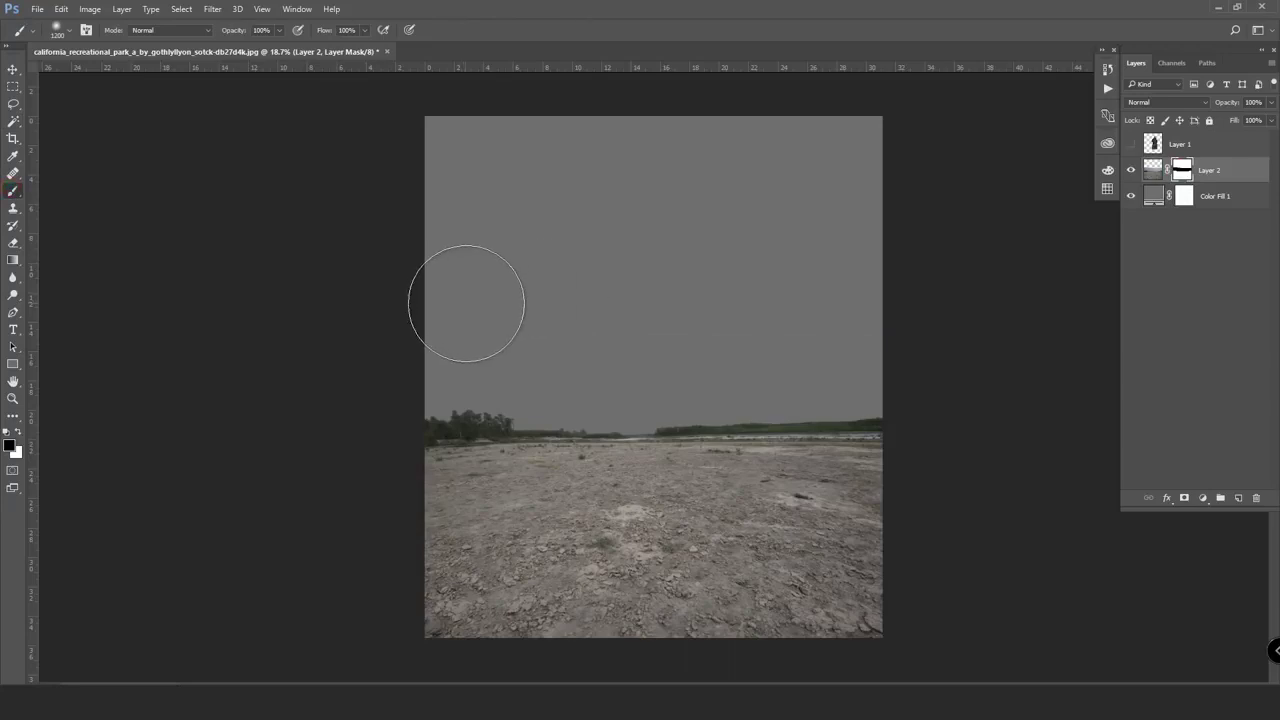
key(bracketleft)
key(bracketleft)
key(bracketleft)
click(17, 71)
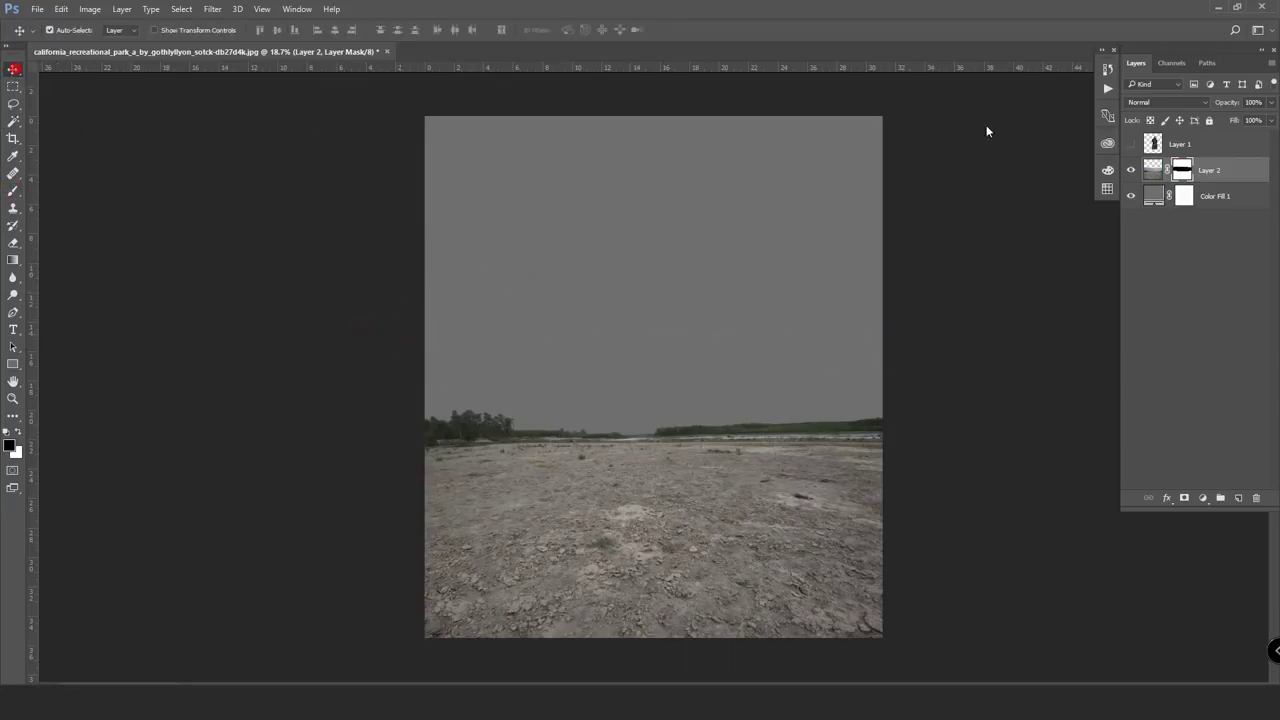
click(1130, 144)
click(1192, 153)
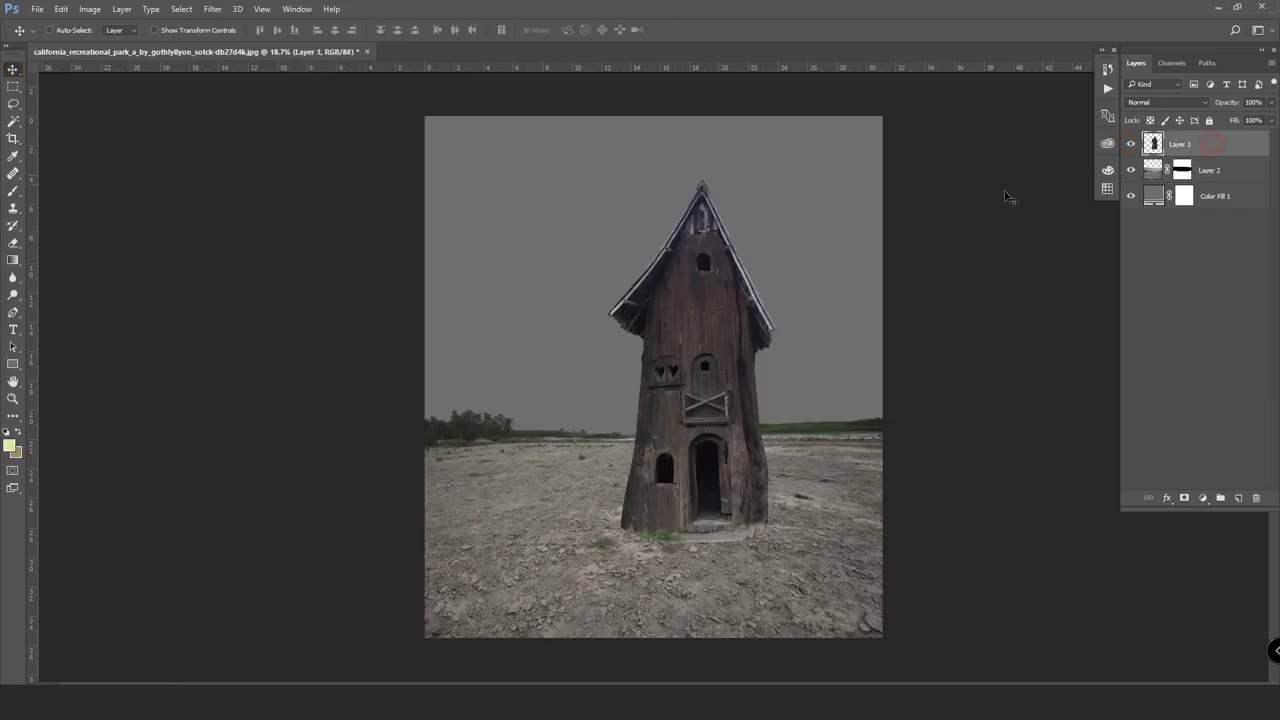
- Enlarge and reposition the wooden house on Layer 1
key(ctrl+t)
drag(686, 263, 715, 240)
drag(789, 172, 793, 162)
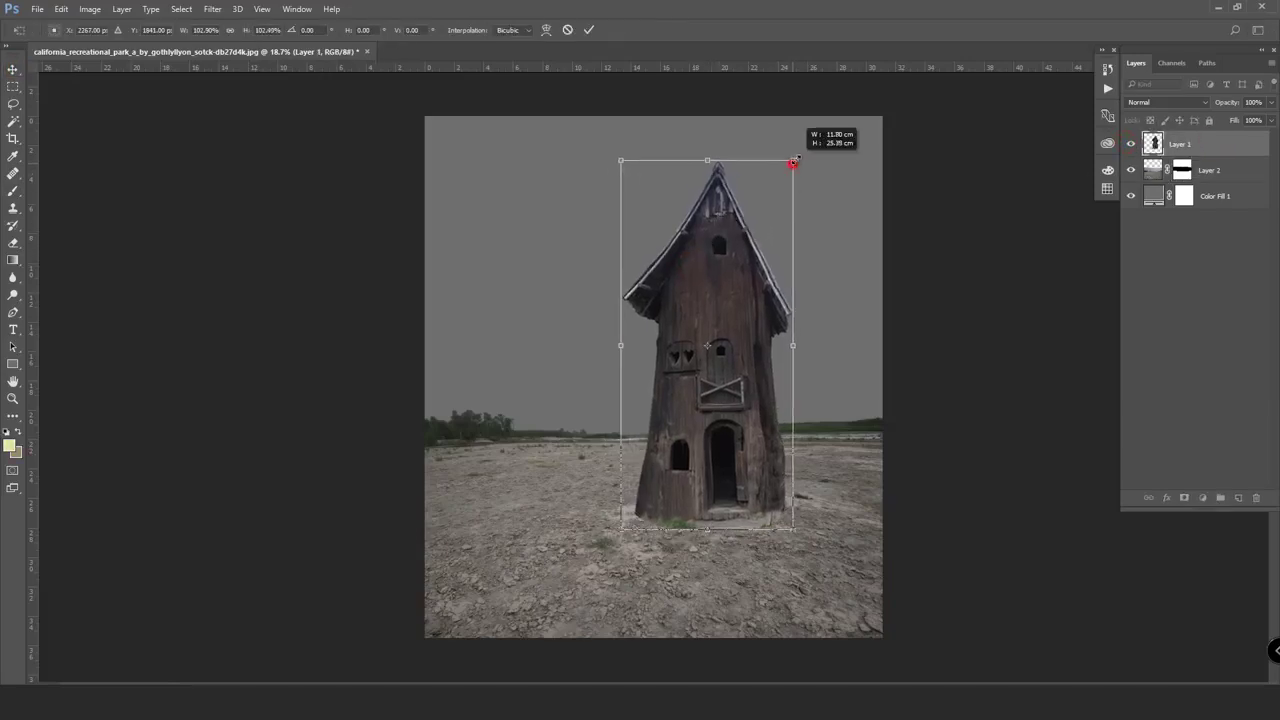
drag(748, 232, 740, 236)
double_click(740, 236)
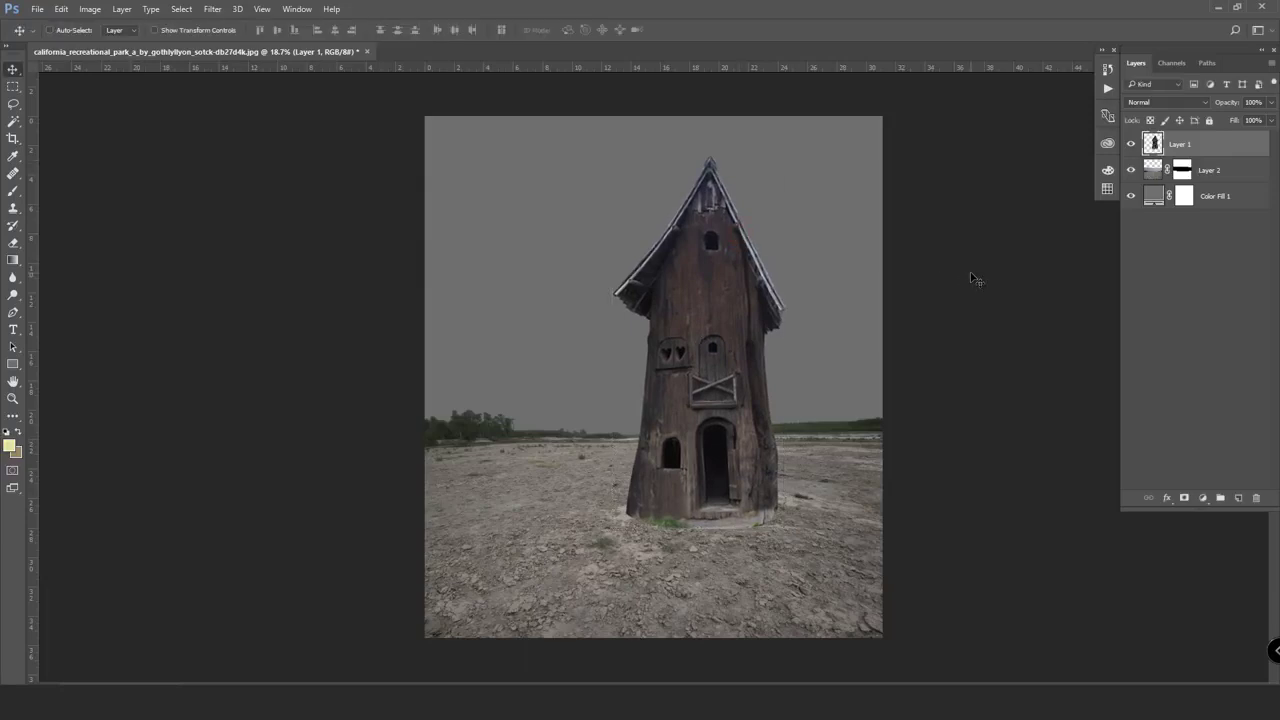
- Duplicate the house, then shrink the copy, move it left and flip it horizontally
key(ctrl+j)
key(ctrl+t)
drag(735, 280, 591, 299)
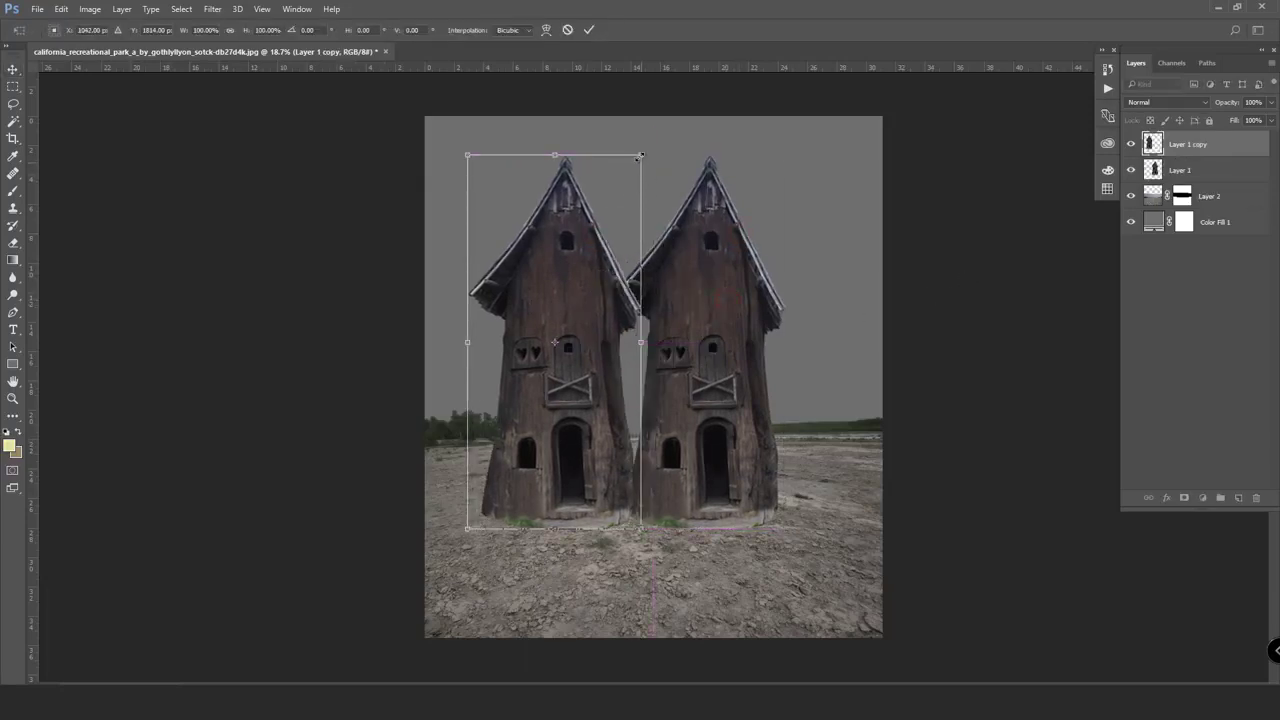
drag(641, 156, 574, 286)
right_click(560, 344)
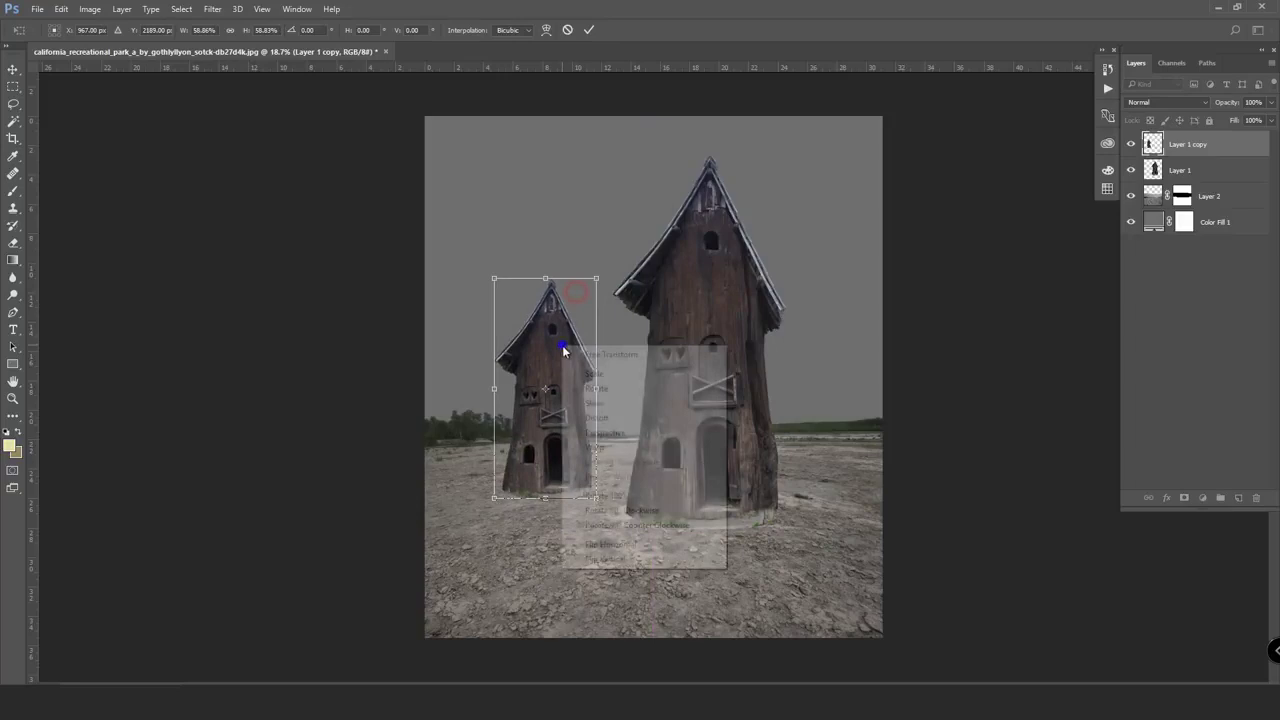
click(654, 541)
drag(573, 394, 589, 399)
drag(611, 281, 584, 326)
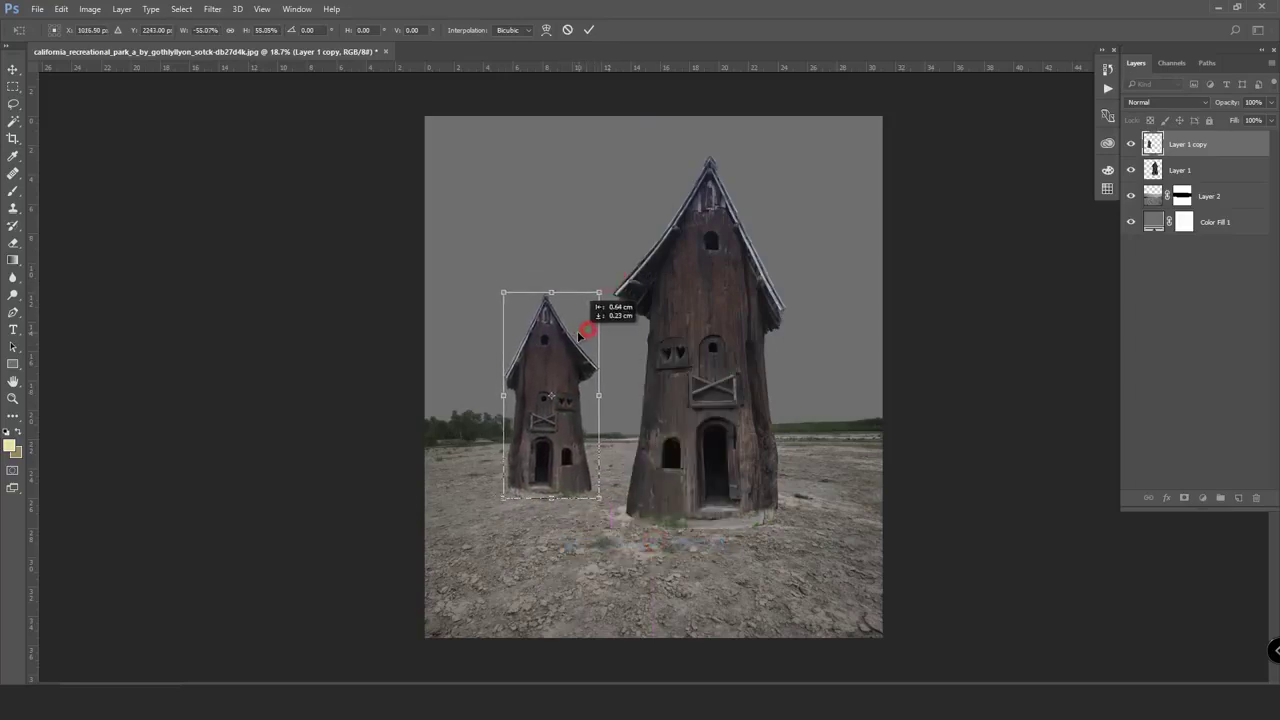
key(Return)
- Add a layer mask to Layer 1 and pick a small black brush
click(1156, 170)
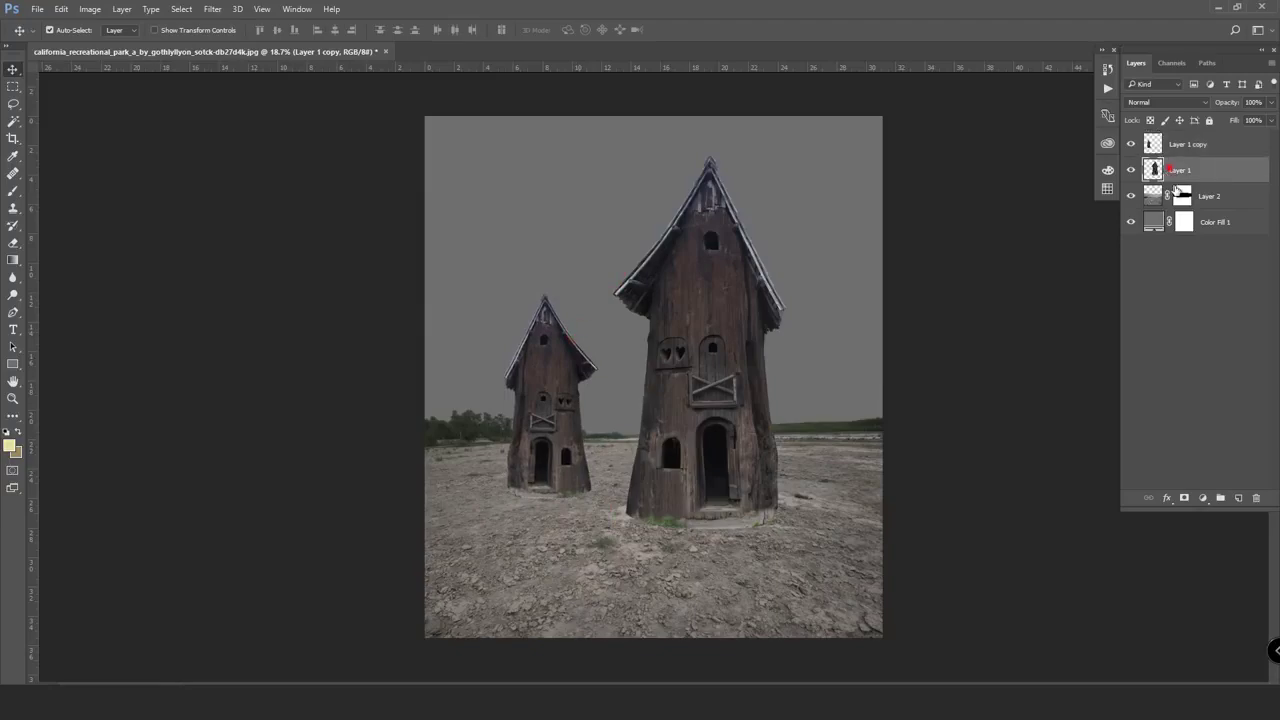
click(1184, 500)
scroll(648, 452, up, 5)
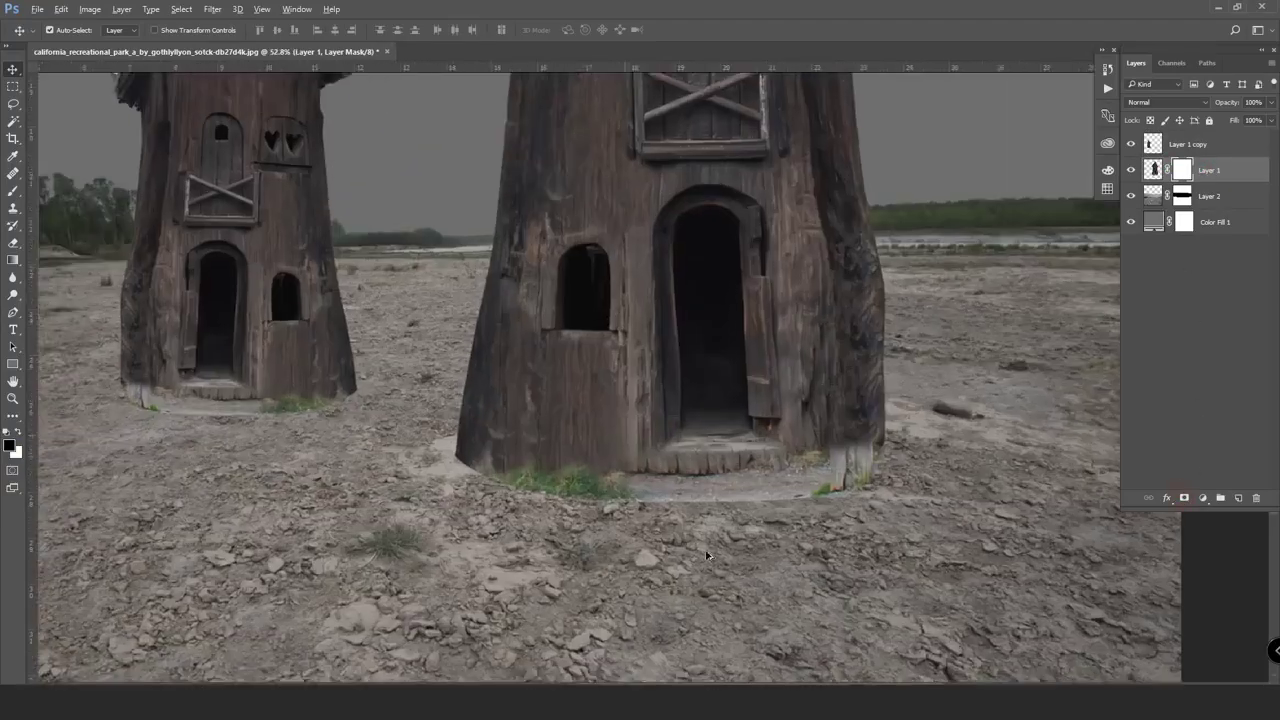
click(13, 244)
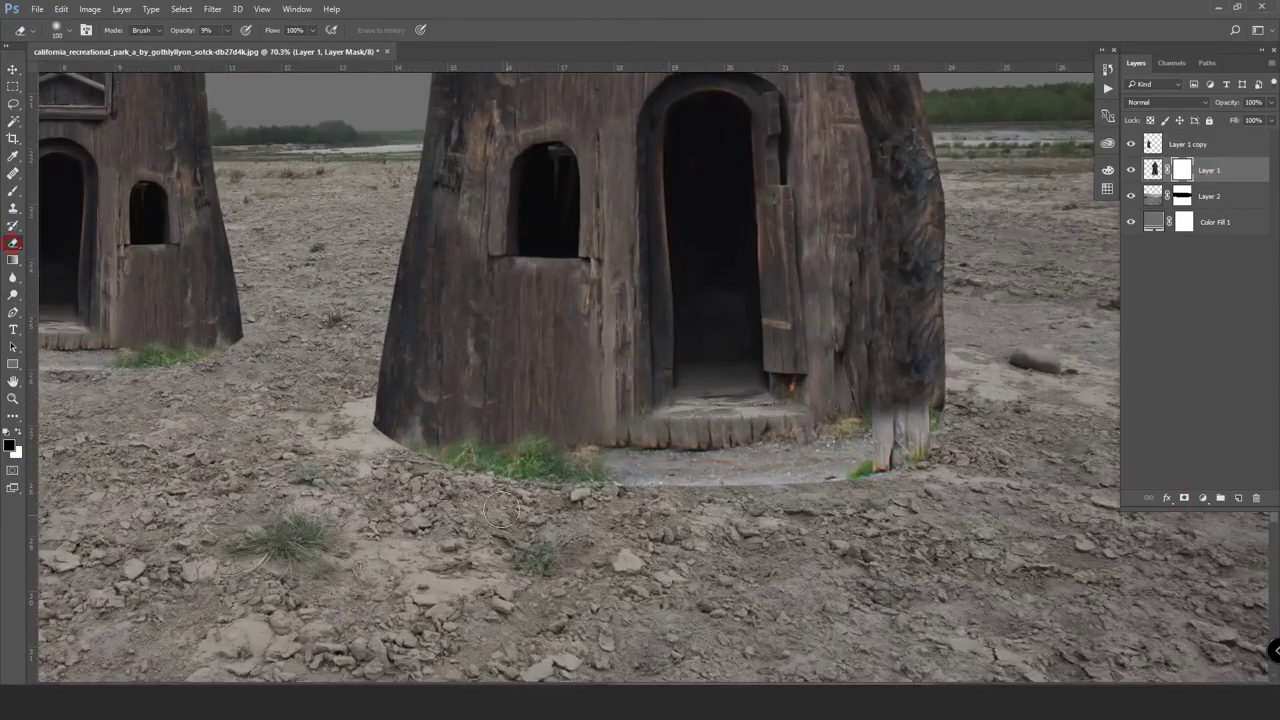
click(13, 191)
scroll(400, 365, up, 1)
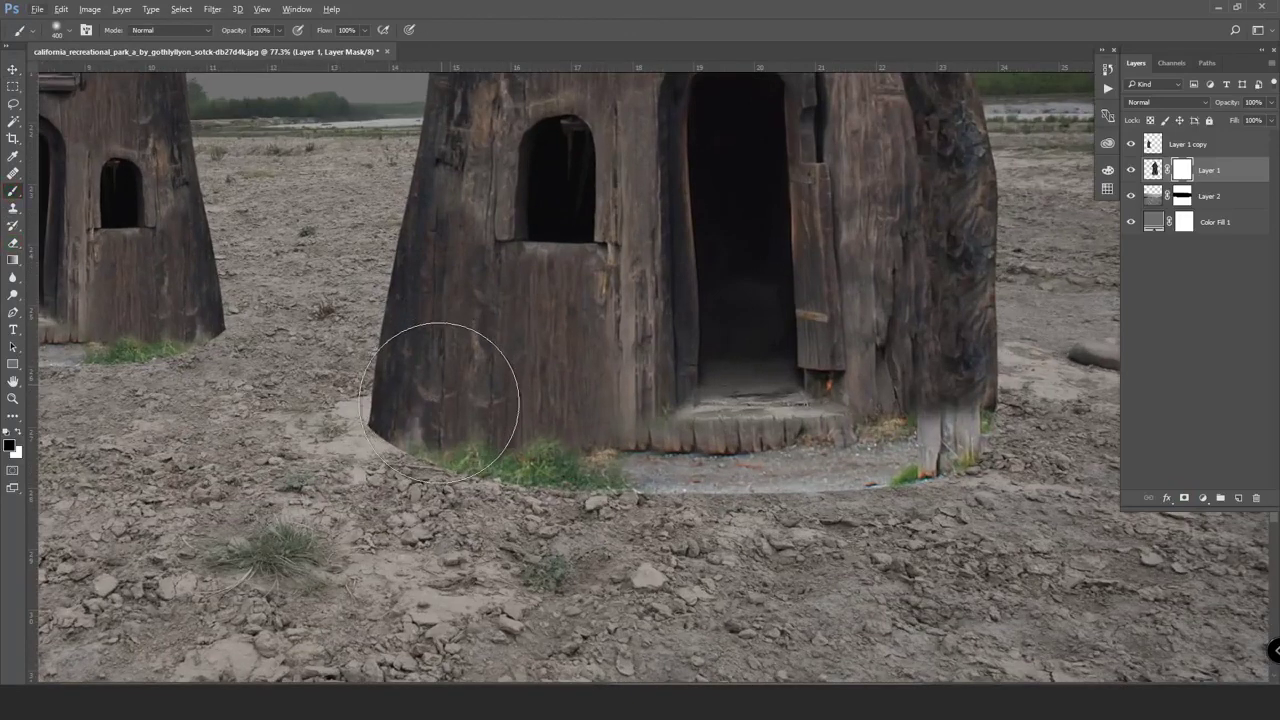
key(bracketleft)
key(bracketleft)
key(bracketleft)
- Paint out the green grass, reddish patch and pale post around the large house's base
drag(395, 467, 538, 474)
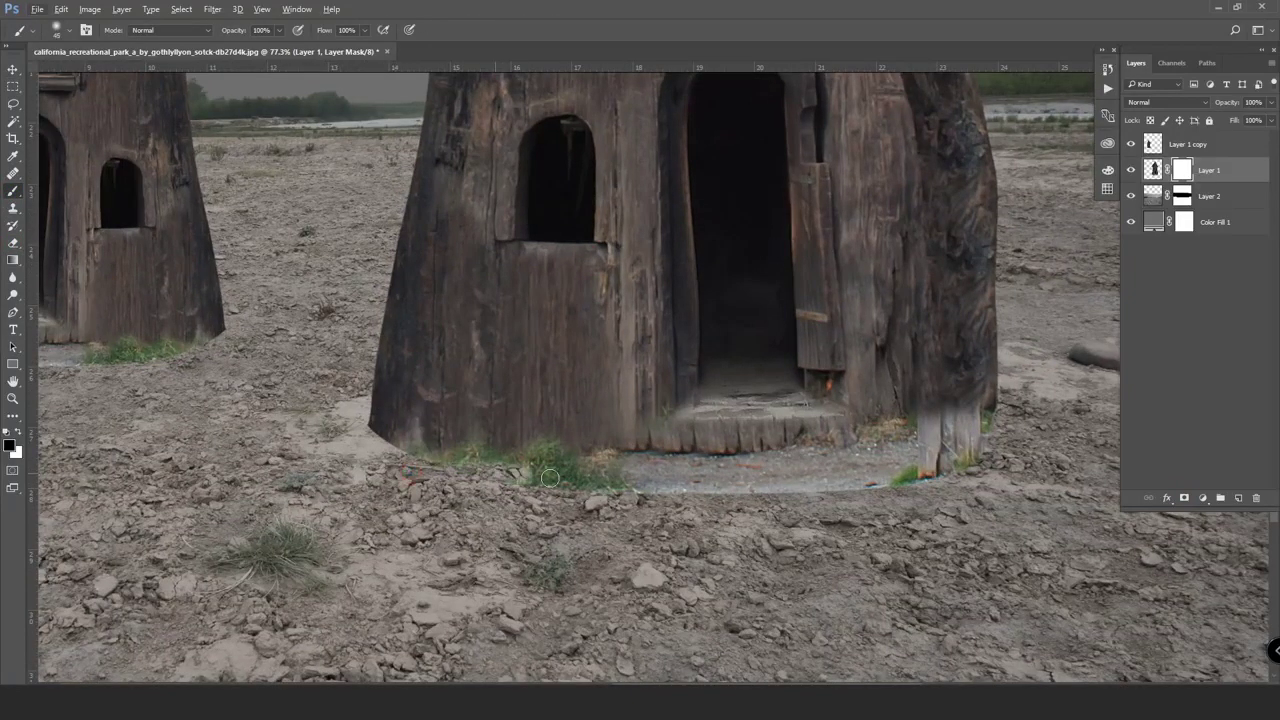
key(bracketleft)
drag(390, 466, 438, 471)
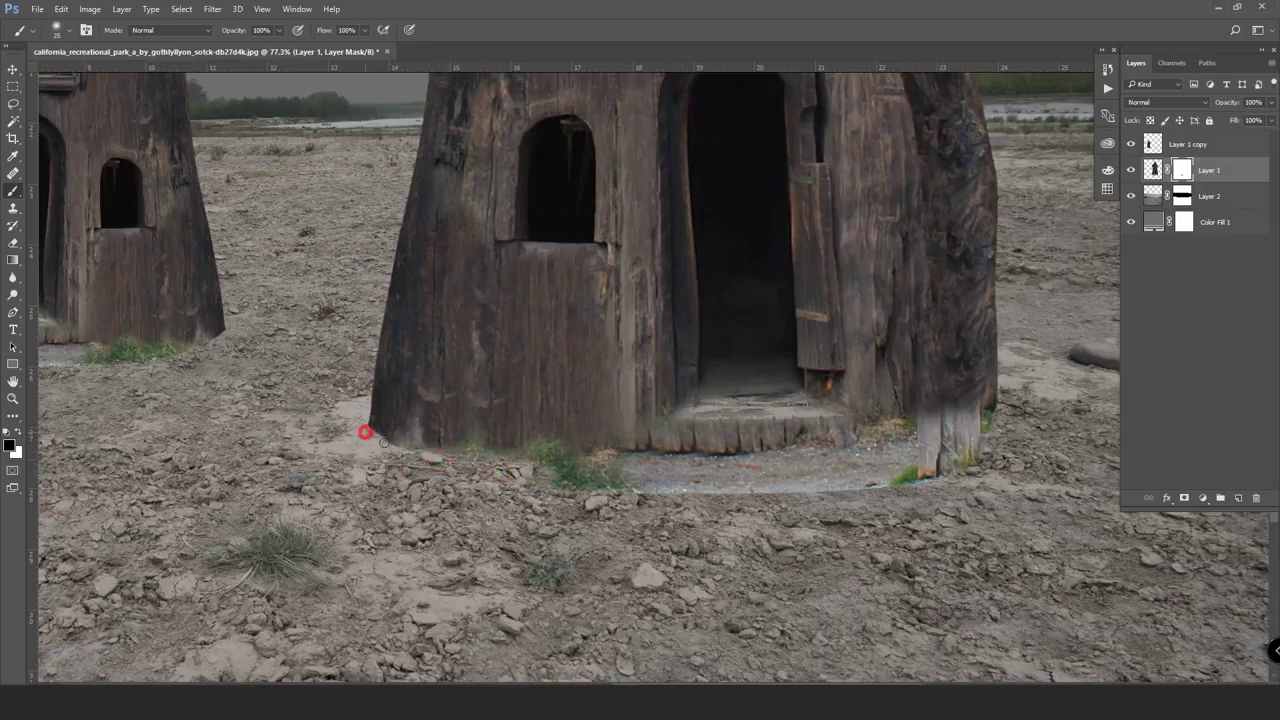
drag(383, 441, 465, 465)
mouse_move(452, 458)
mouse_down()
mouse_move(599, 476)
mouse_move(417, 466)
mouse_move(634, 480)
mouse_move(921, 457)
mouse_move(993, 478)
mouse_up()
key(bracketright)
key(bracketright)
key(bracketright)
key(bracketleft)
key(bracketleft)
key(bracketleft)
drag(1013, 413, 880, 432)
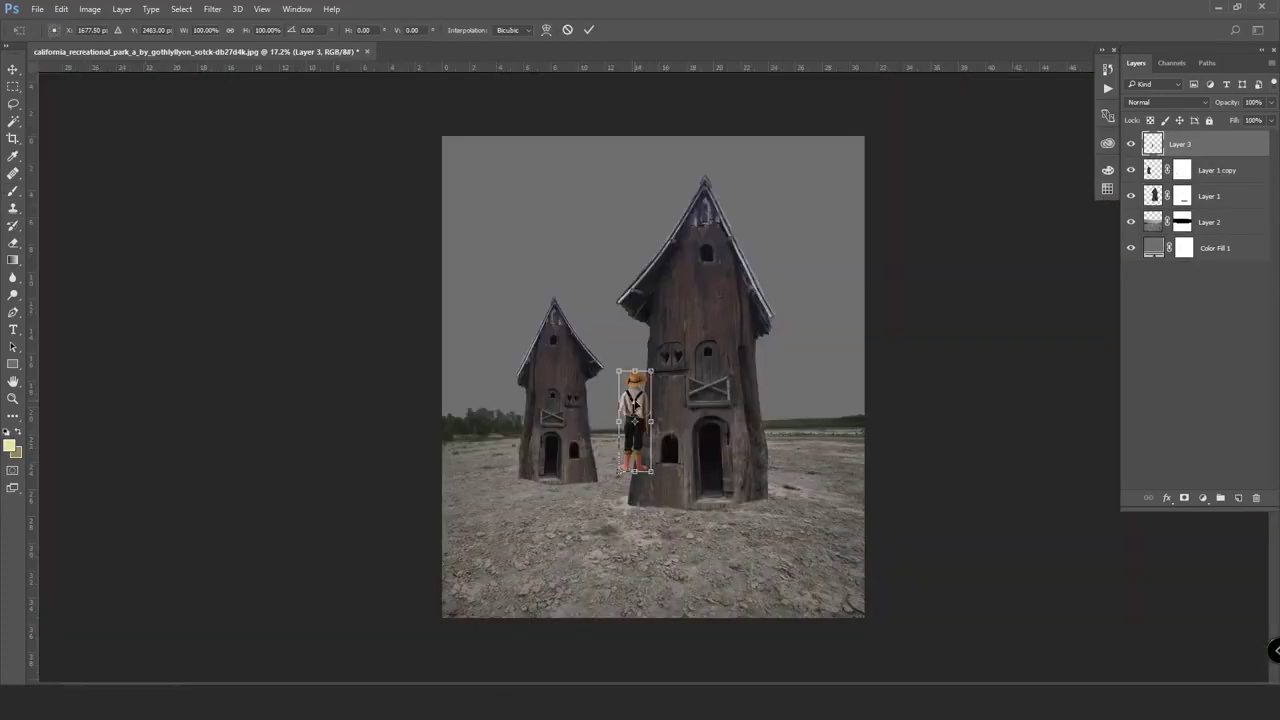
- Position the boy in front of the houses and confirm the placement
mouse_move(638, 405)
mouse_down()
mouse_move(588, 510)
mouse_move(638, 465)
mouse_move(605, 471)
mouse_up()
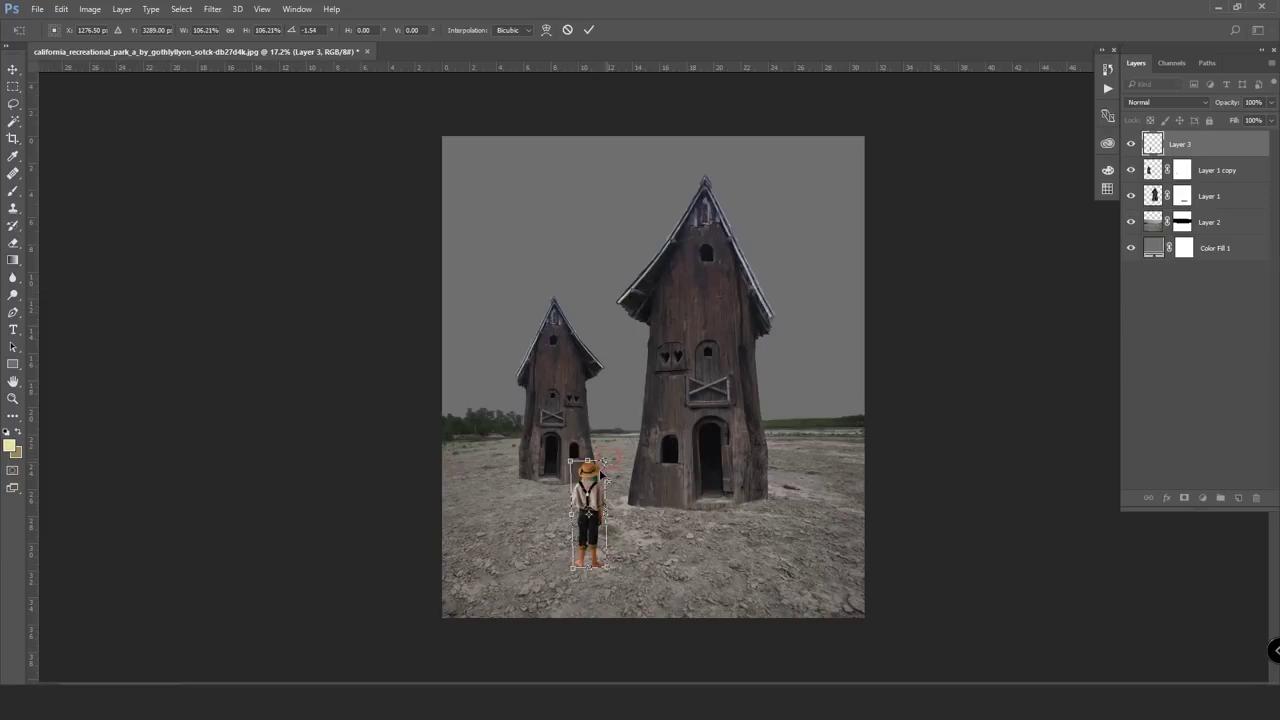
drag(593, 474, 589, 469)
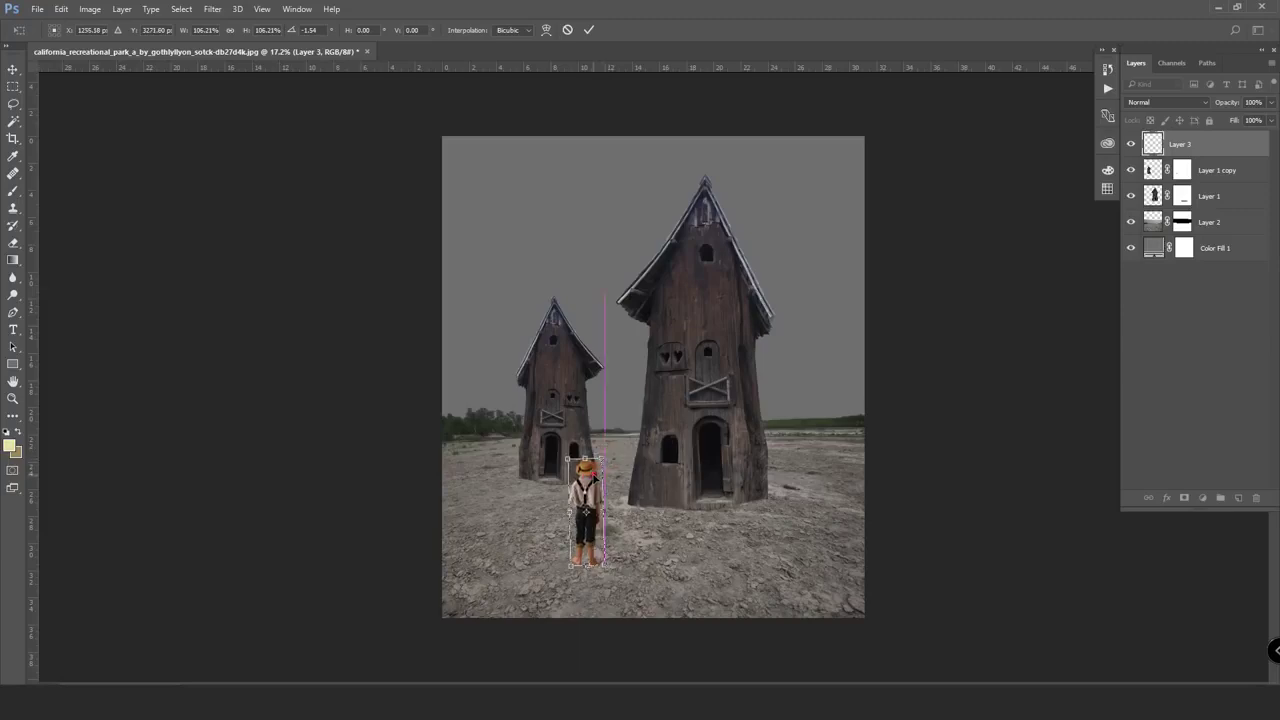
key(Return)
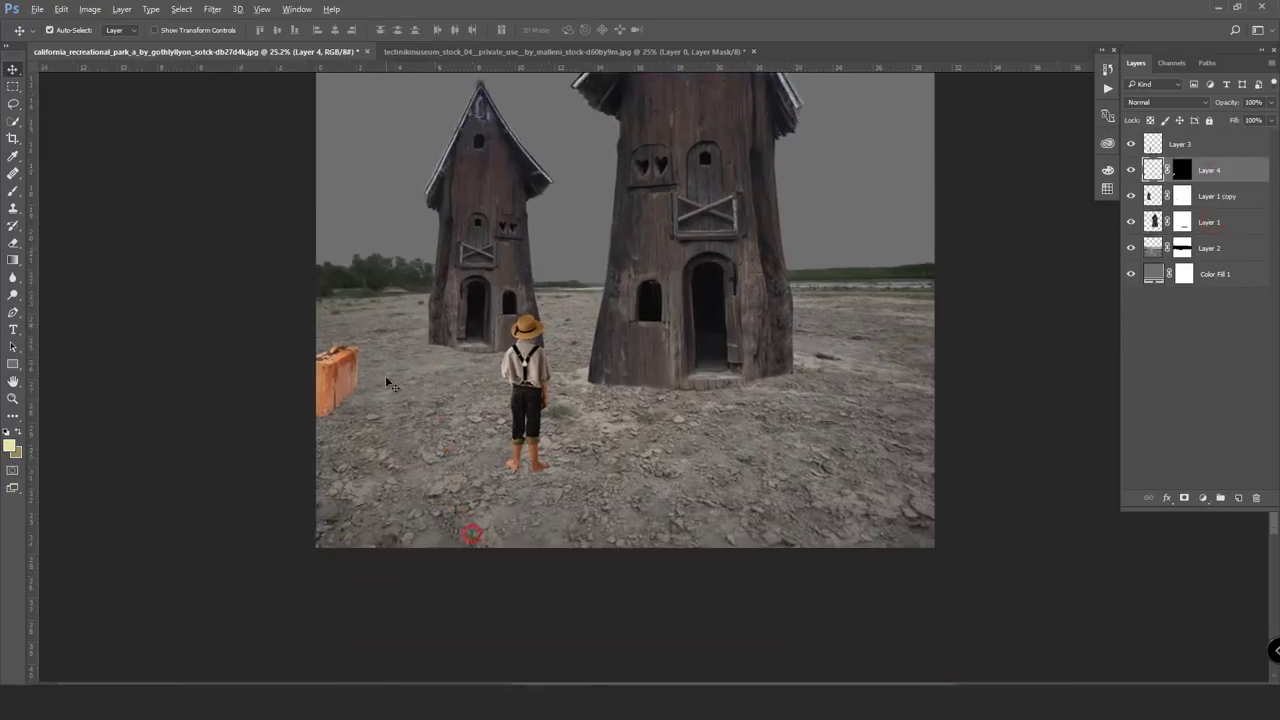
- Move the orange suitcase beside the boy and scale it to suit him
drag(347, 385, 540, 443)
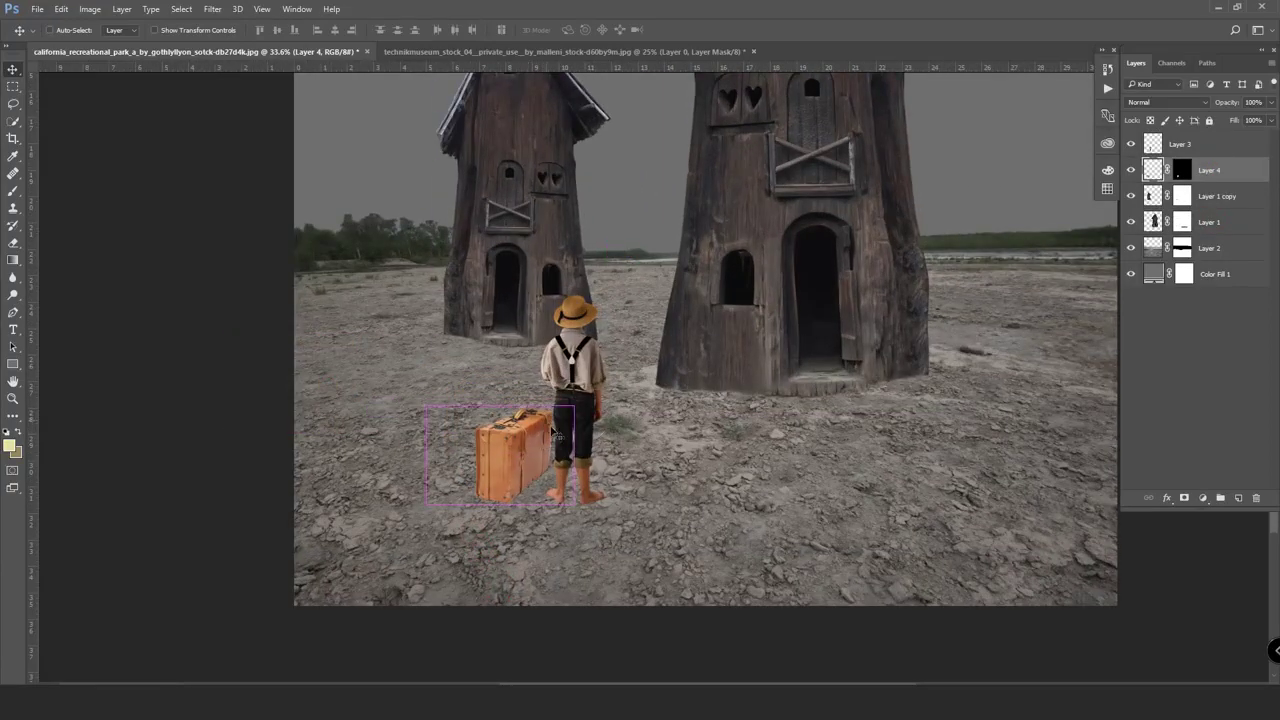
key(ctrl+t)
scroll(560, 420, up, 3)
mouse_move(590, 395)
mouse_down()
mouse_move(470, 472)
mouse_move(530, 488)
mouse_up()
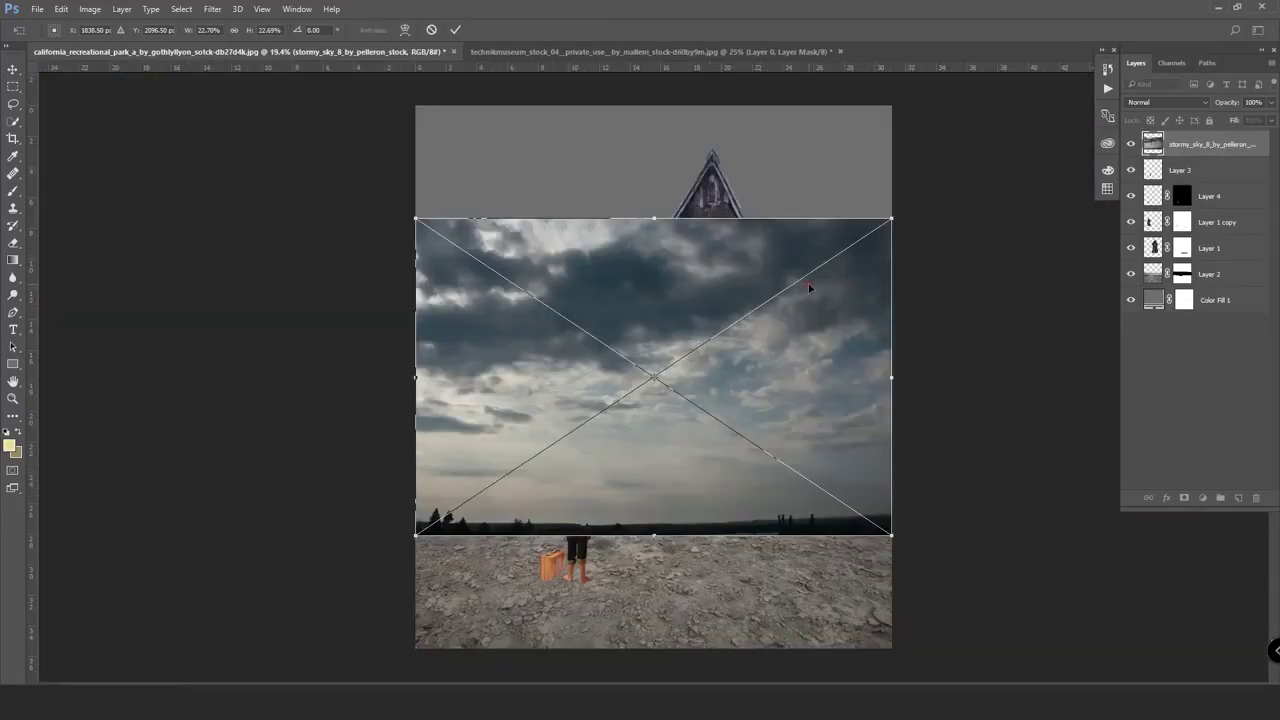
- Place the stormy sky just above Color Fill 1 and scale it across the upper canvas
key(Return)
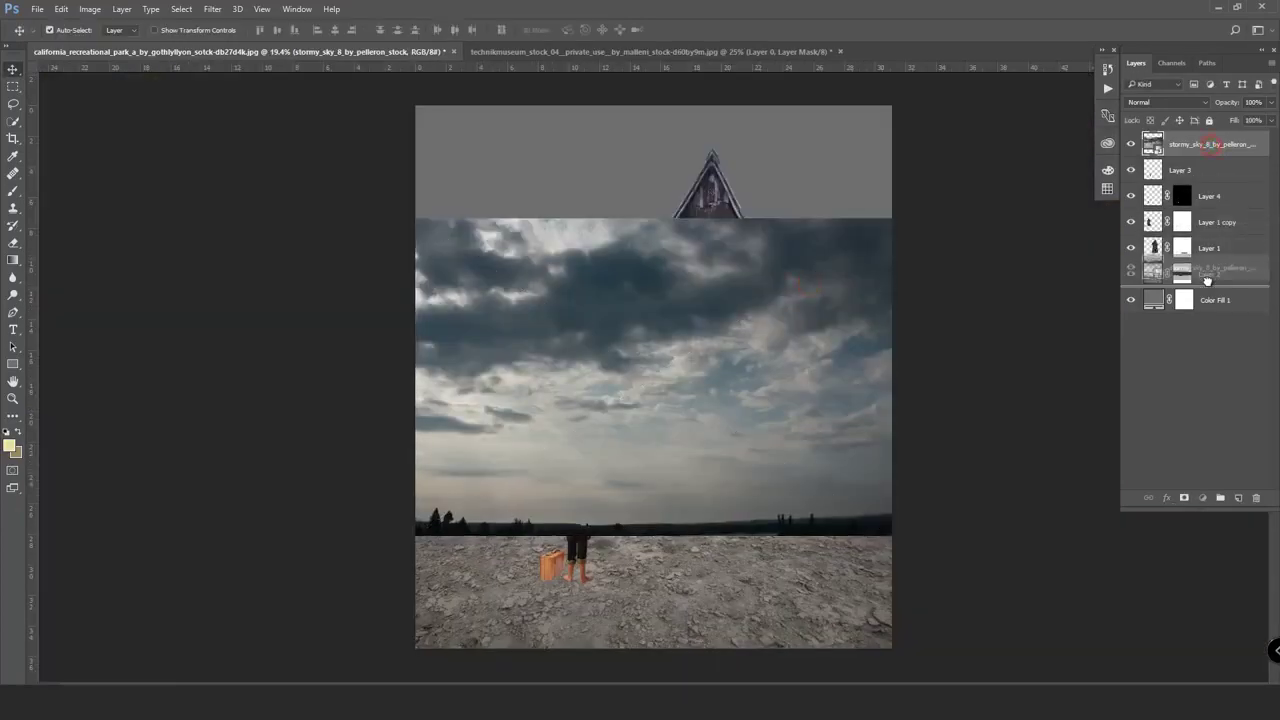
drag(1212, 203, 1188, 273)
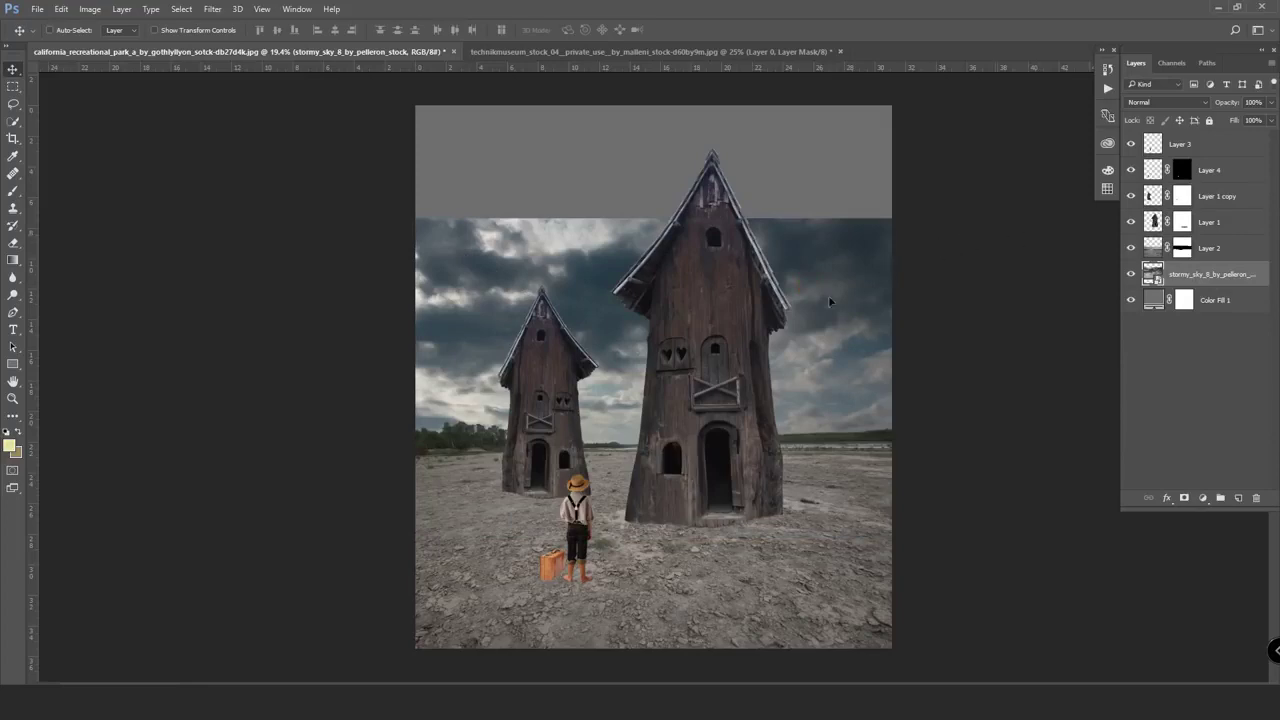
key(ctrl+t)
mouse_move(891, 648)
mouse_down()
mouse_move(888, 311)
mouse_move(1020, 514)
mouse_up()
mouse_move(960, 387)
mouse_down()
mouse_move(952, 266)
mouse_move(925, 333)
mouse_up()
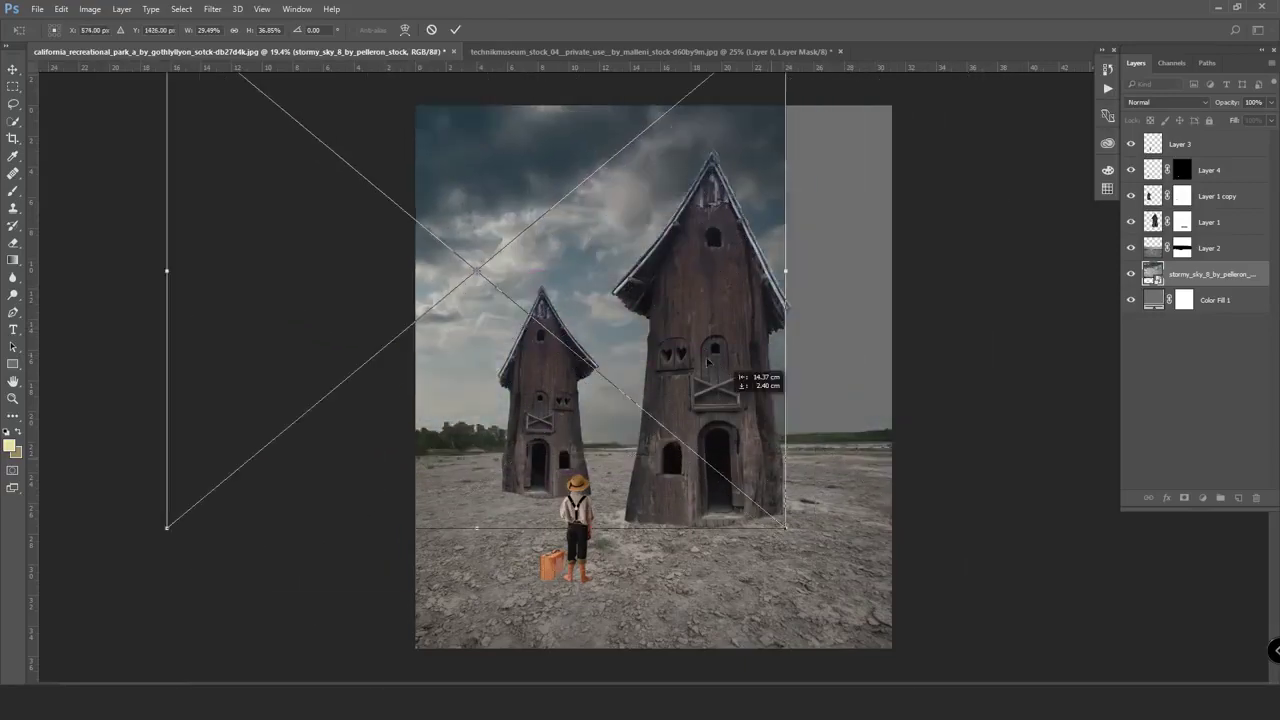
mouse_move(925, 333)
mouse_down()
mouse_move(964, 225)
mouse_move(931, 234)
mouse_move(914, 360)
mouse_move(920, 534)
mouse_move(887, 325)
mouse_move(914, 314)
mouse_move(923, 334)
mouse_move(934, 323)
mouse_up()
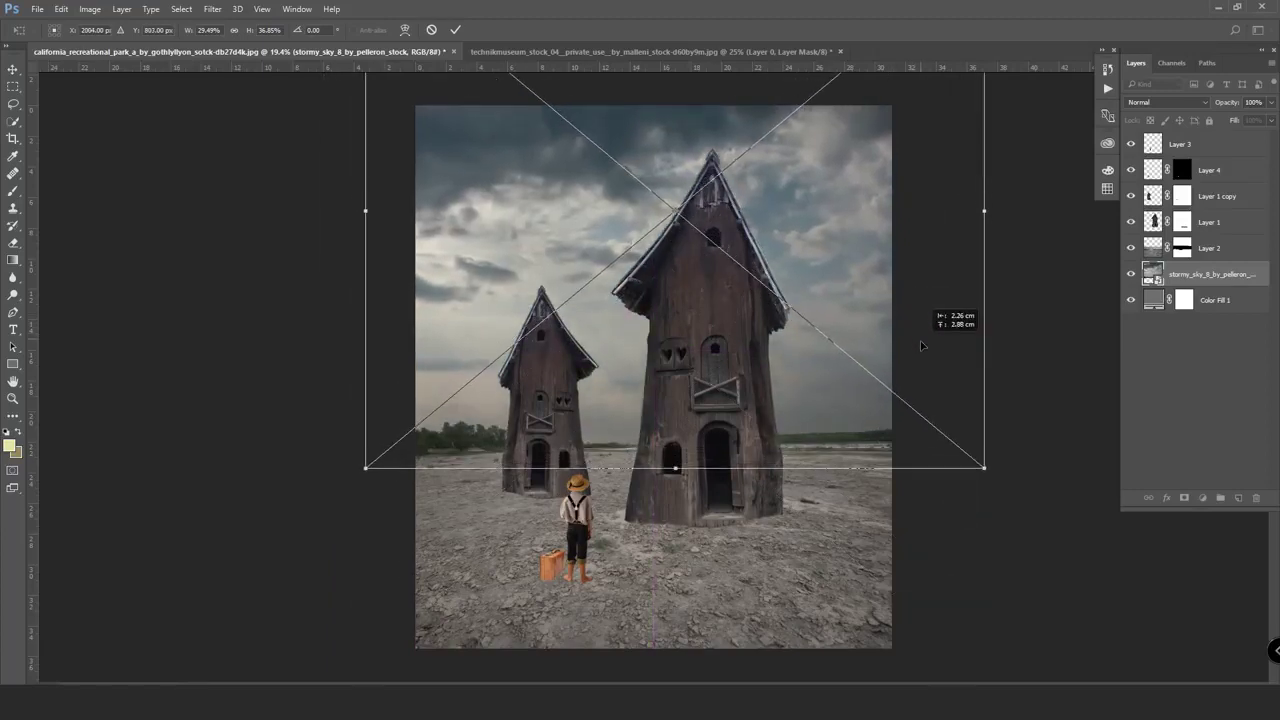
- Try a horizontal flip and revert it, lower the sky slightly, and commit the transform
right_click(843, 272)
click(870, 449)
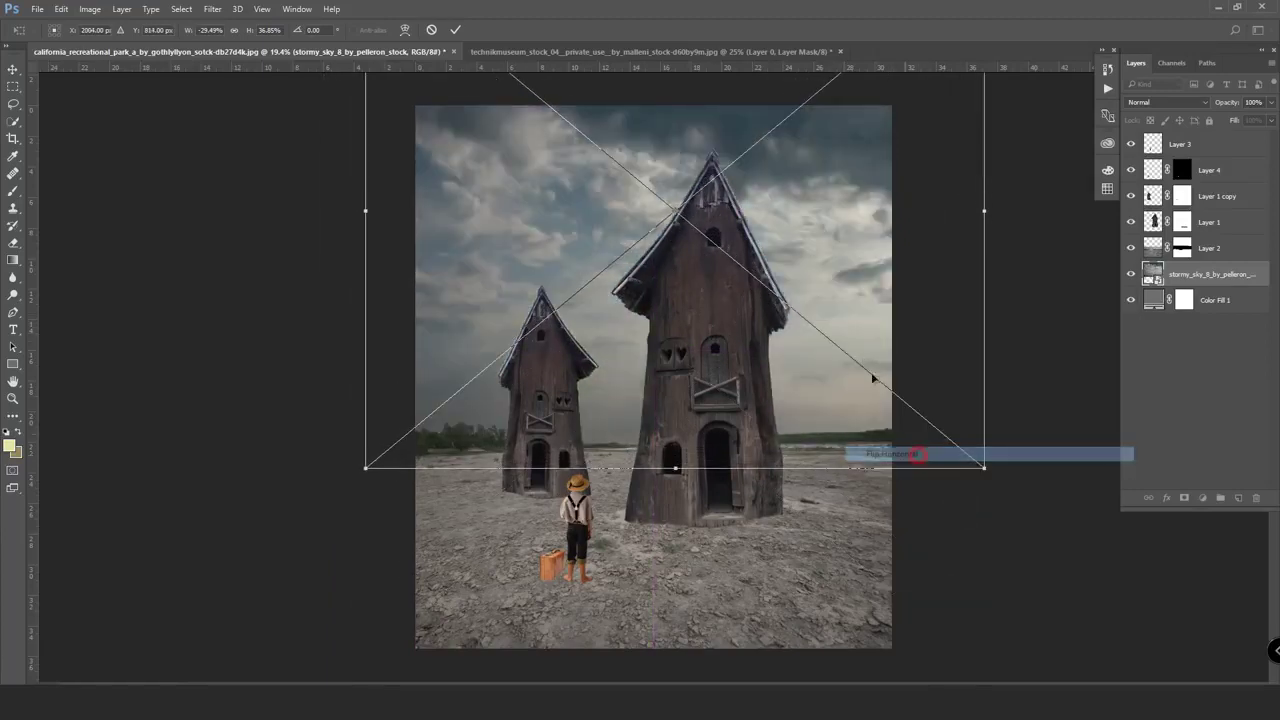
right_click(858, 313)
click(910, 497)
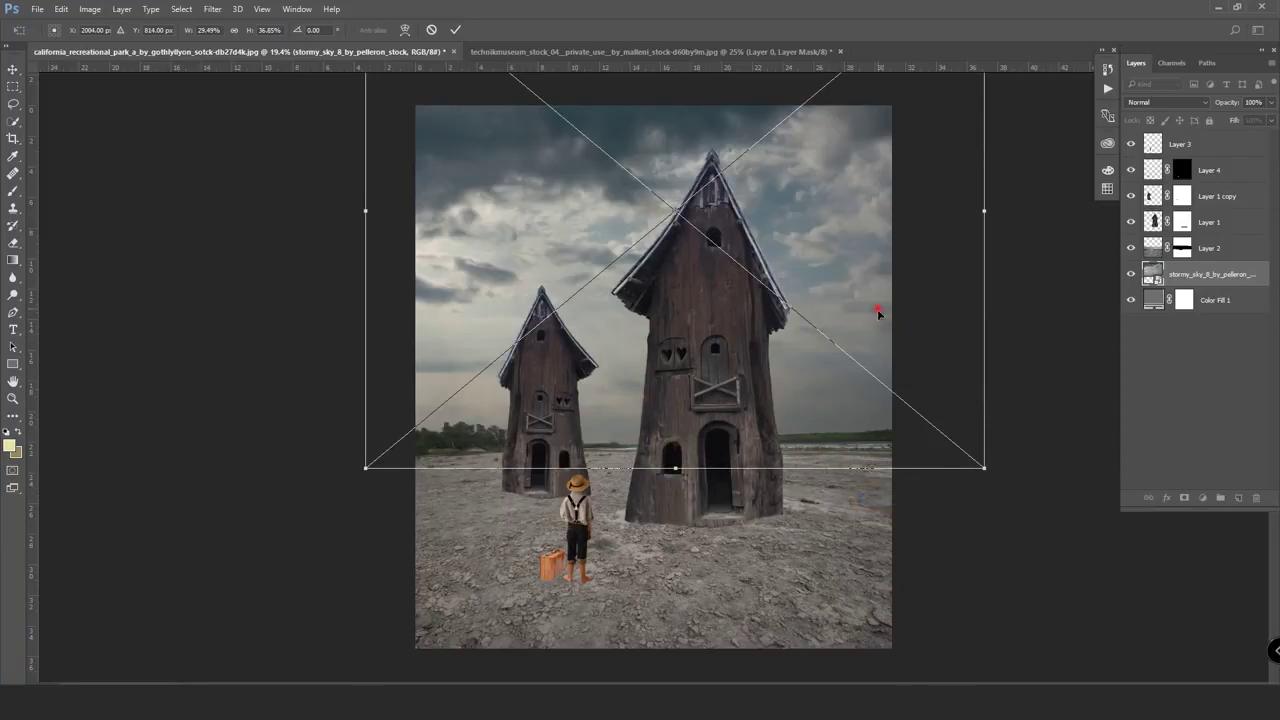
drag(877, 309, 877, 331)
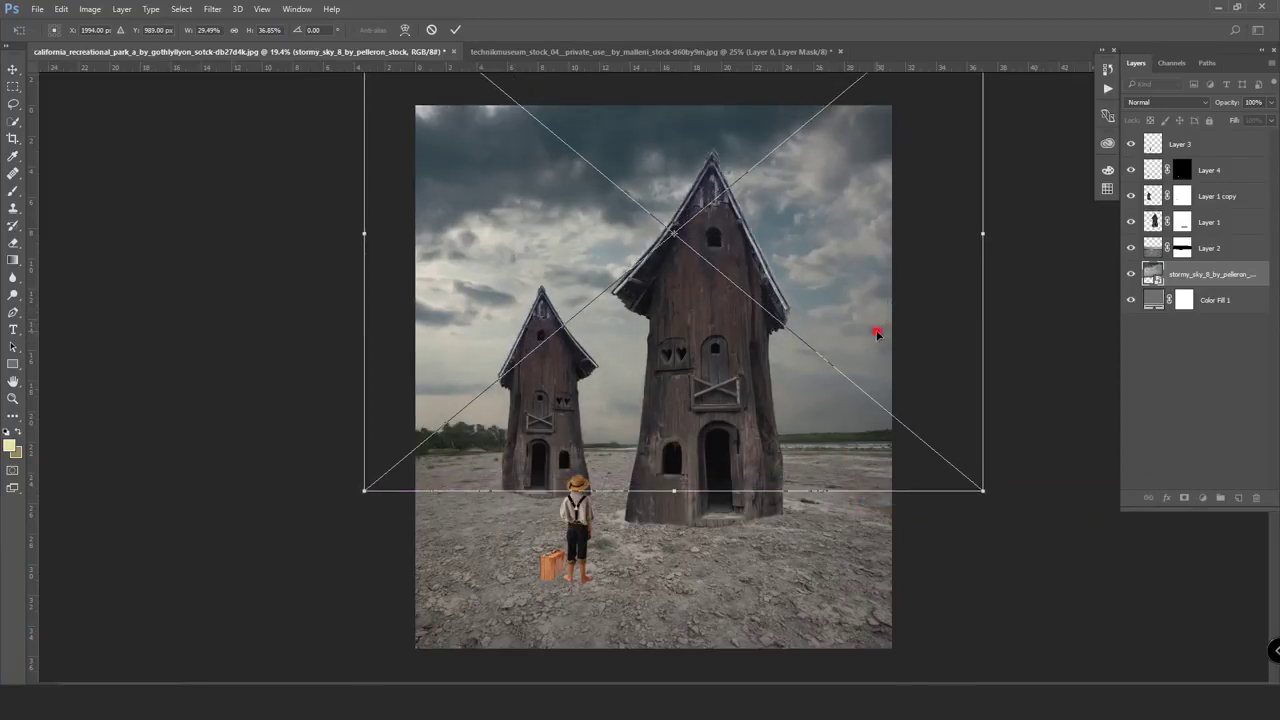
double_click(877, 334)
- Mask the stormy sky with repeated vertical black-to-white gradients until it blends at the horizon
click(1183, 498)
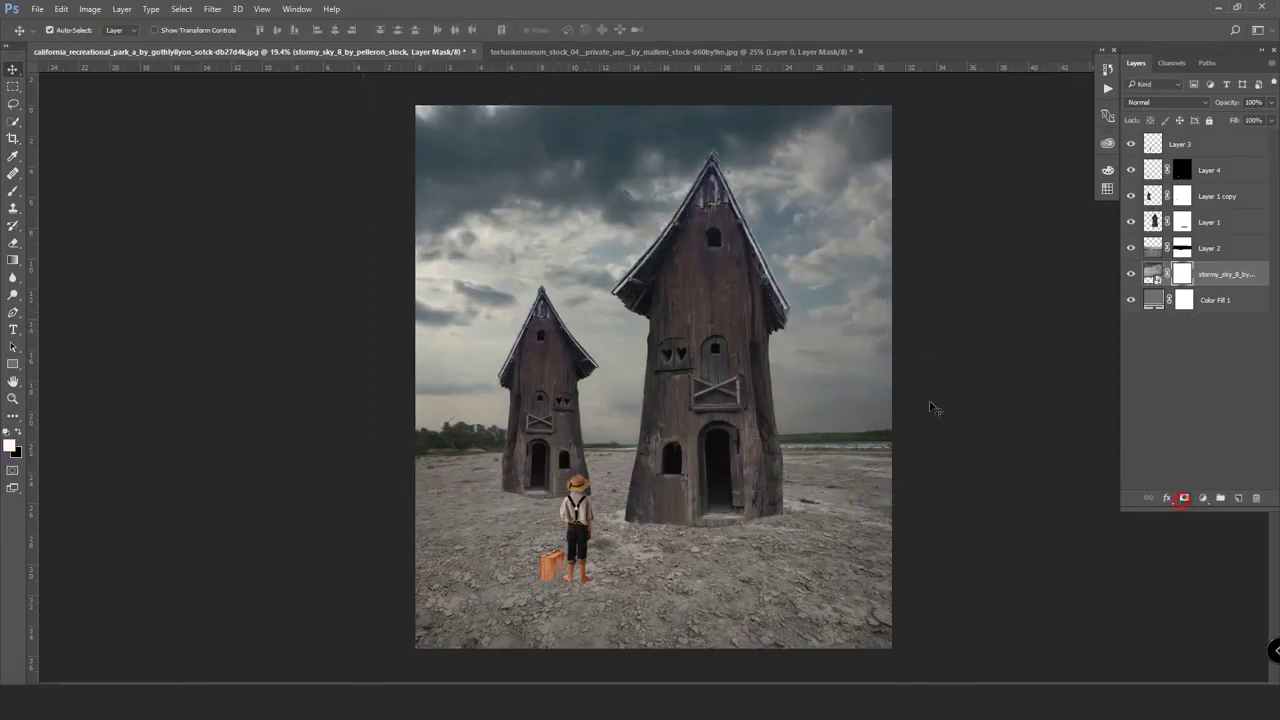
click(13, 244)
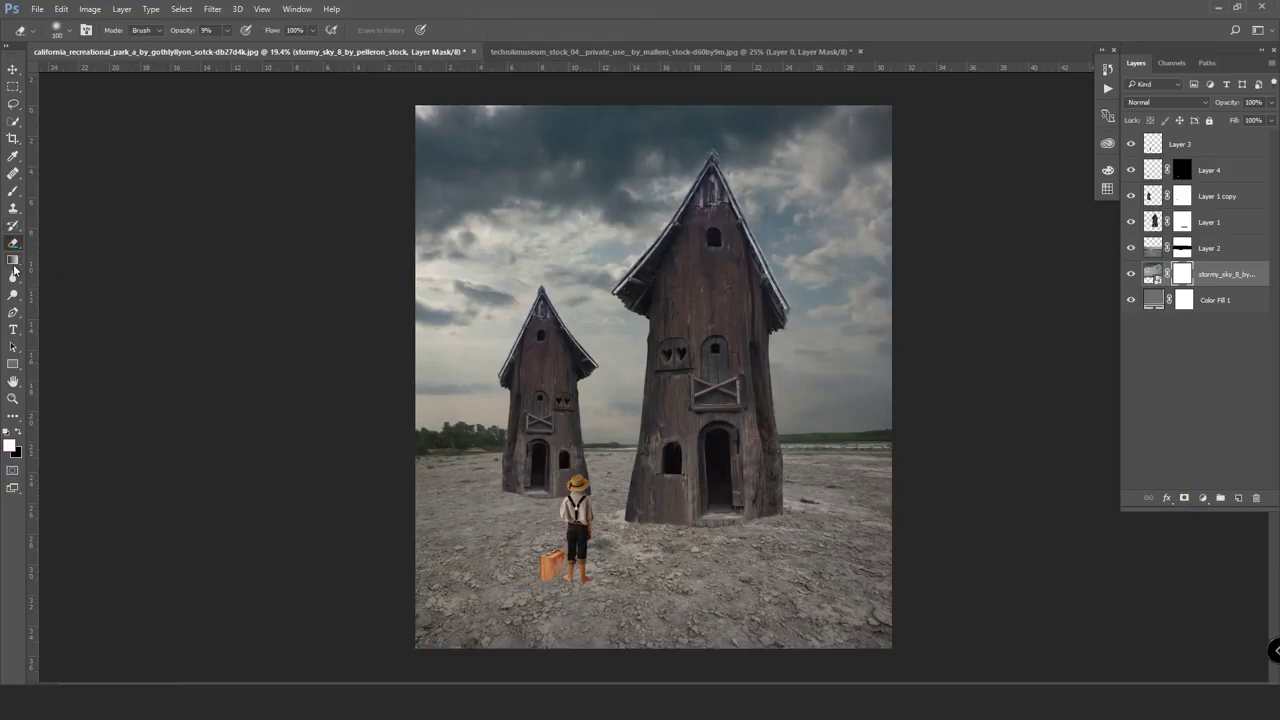
click(13, 261)
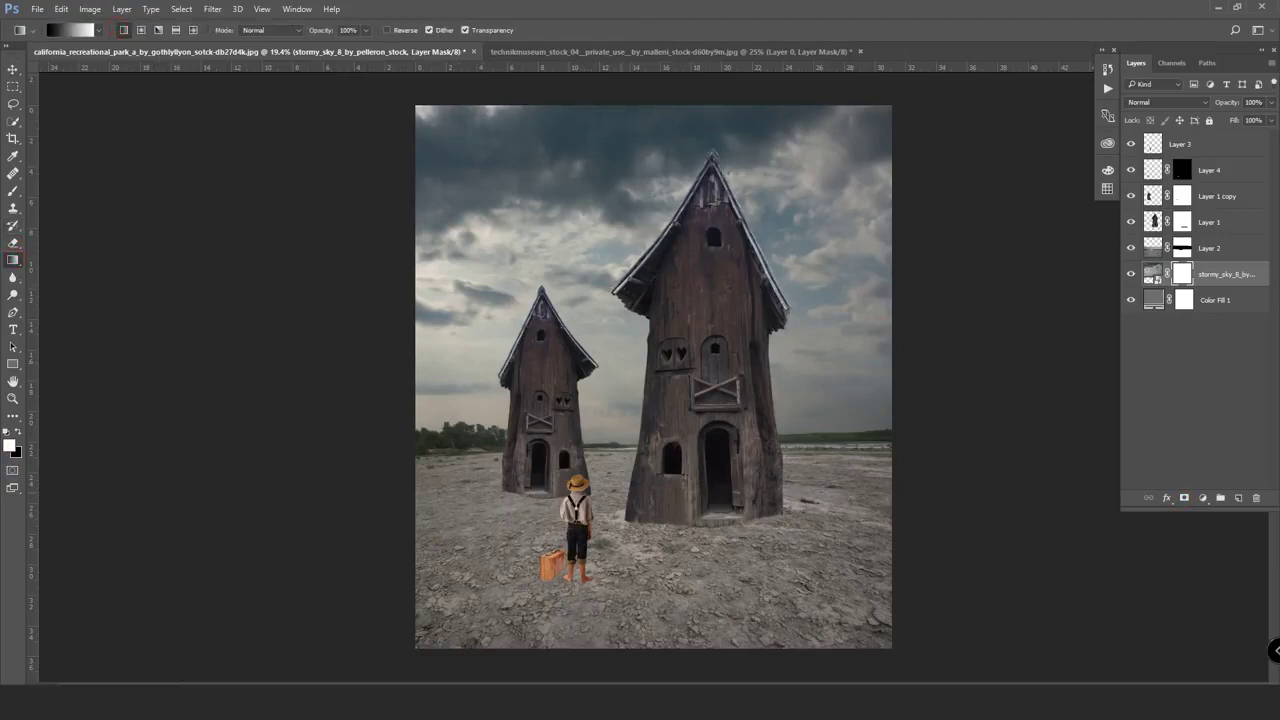
drag(622, 457, 622, 249)
drag(622, 458, 622, 100)
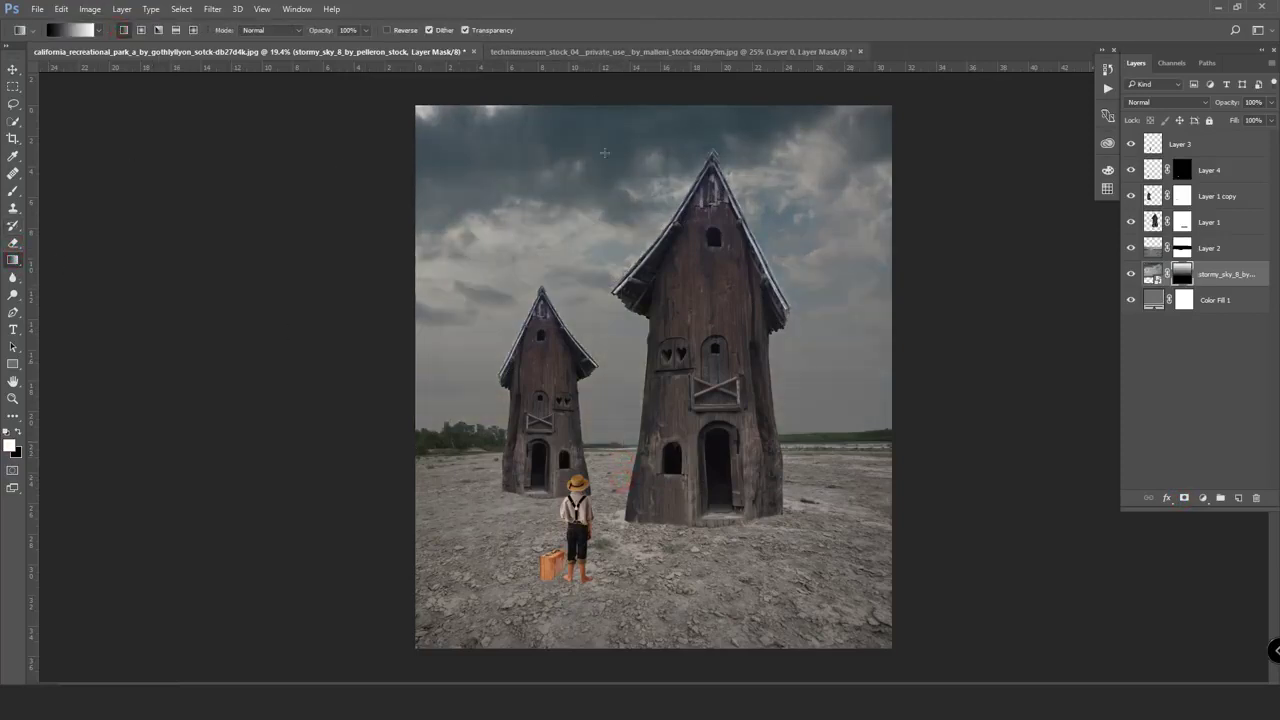
drag(648, 497, 632, 204)
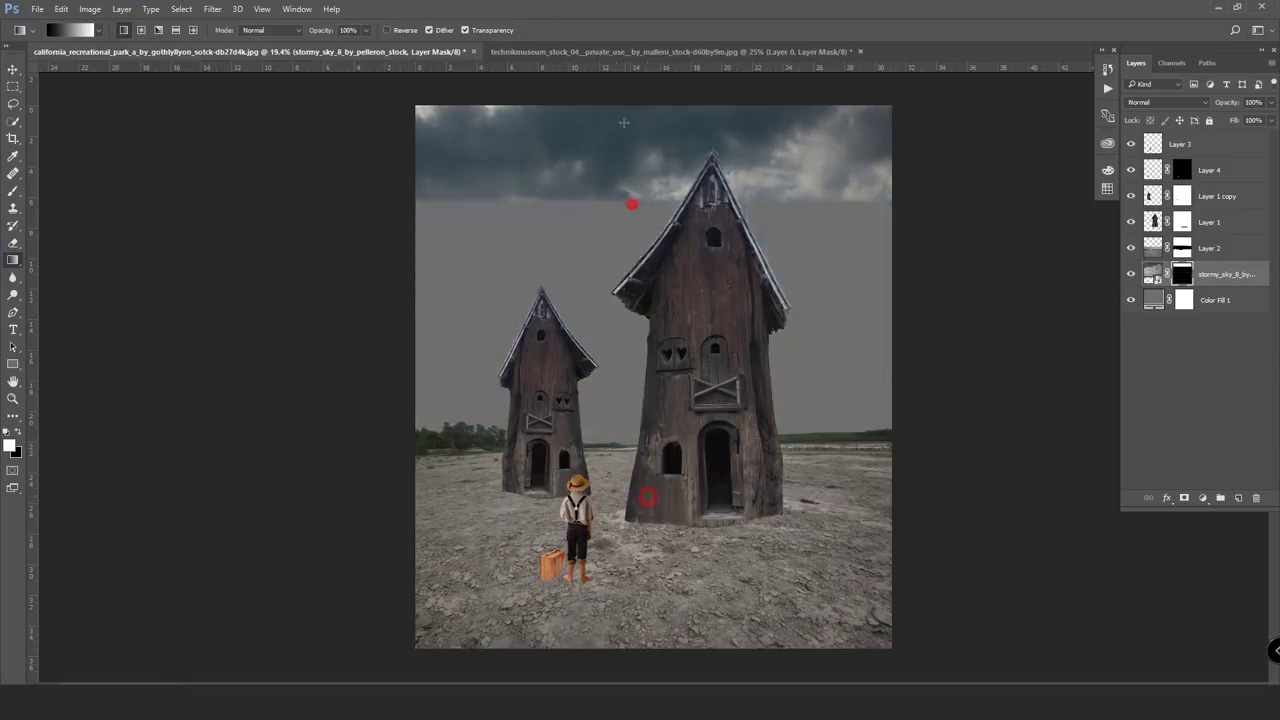
drag(540, 440, 537, 327)
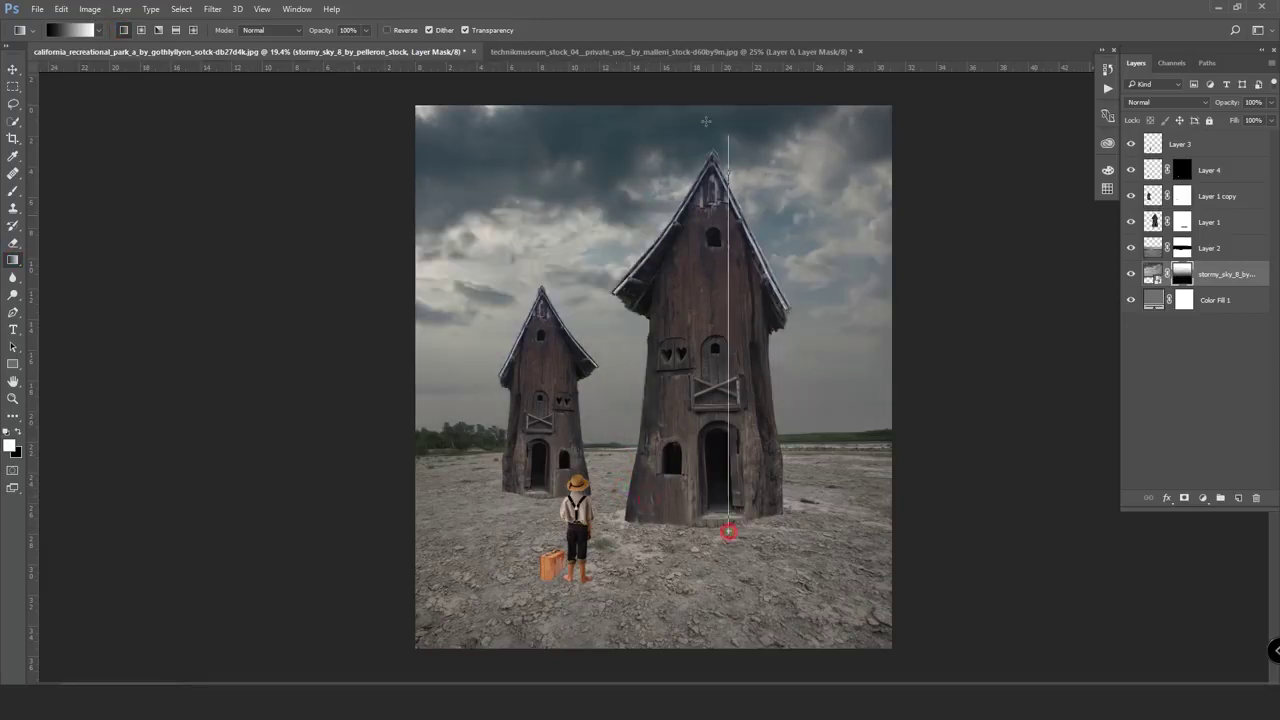
drag(730, 528, 729, 172)
drag(682, 476, 681, 82)
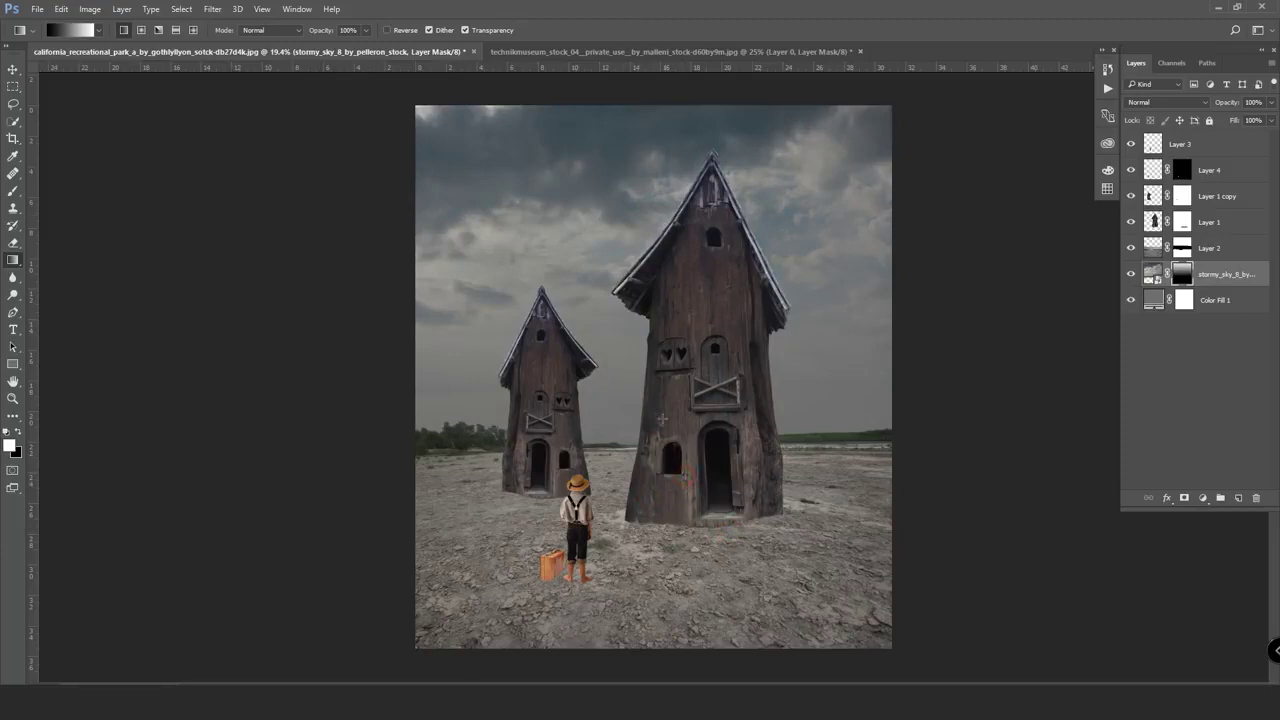
drag(656, 415, 656, 340)
drag(668, 458, 667, 318)
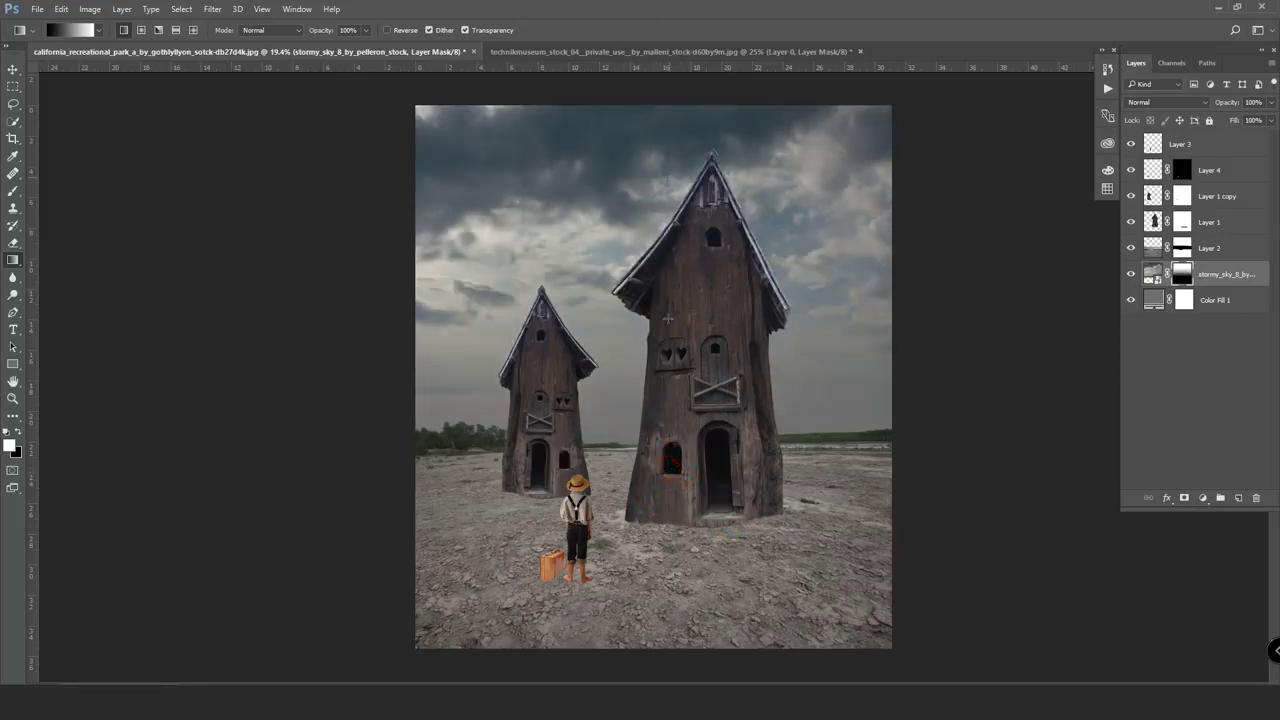
drag(664, 391, 680, 368)
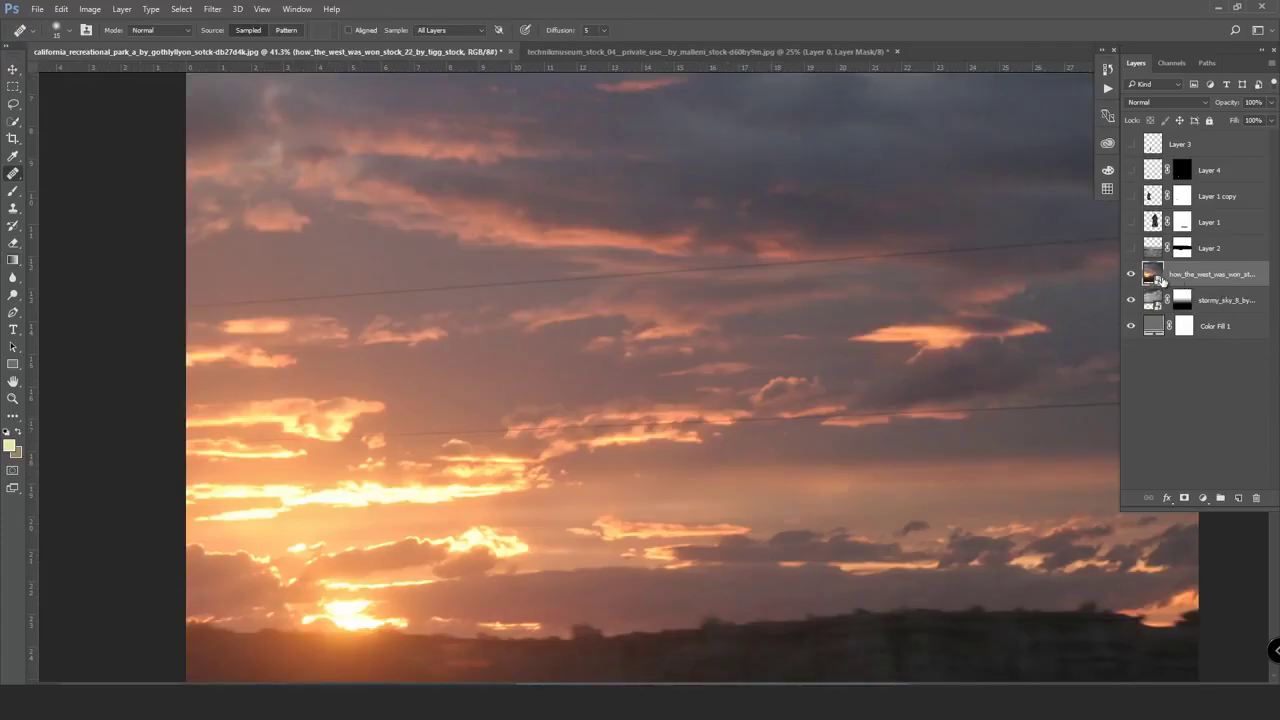
- Rasterize the sunset sky layer and heal away its two power lines
right_click(1199, 281)
click(1078, 298)
key(bracketright)
key(bracketright)
key(bracketright)
drag(203, 303, 420, 291)
mouse_move(582, 279)
mouse_down()
mouse_move(918, 250)
mouse_move(402, 322)
mouse_up()
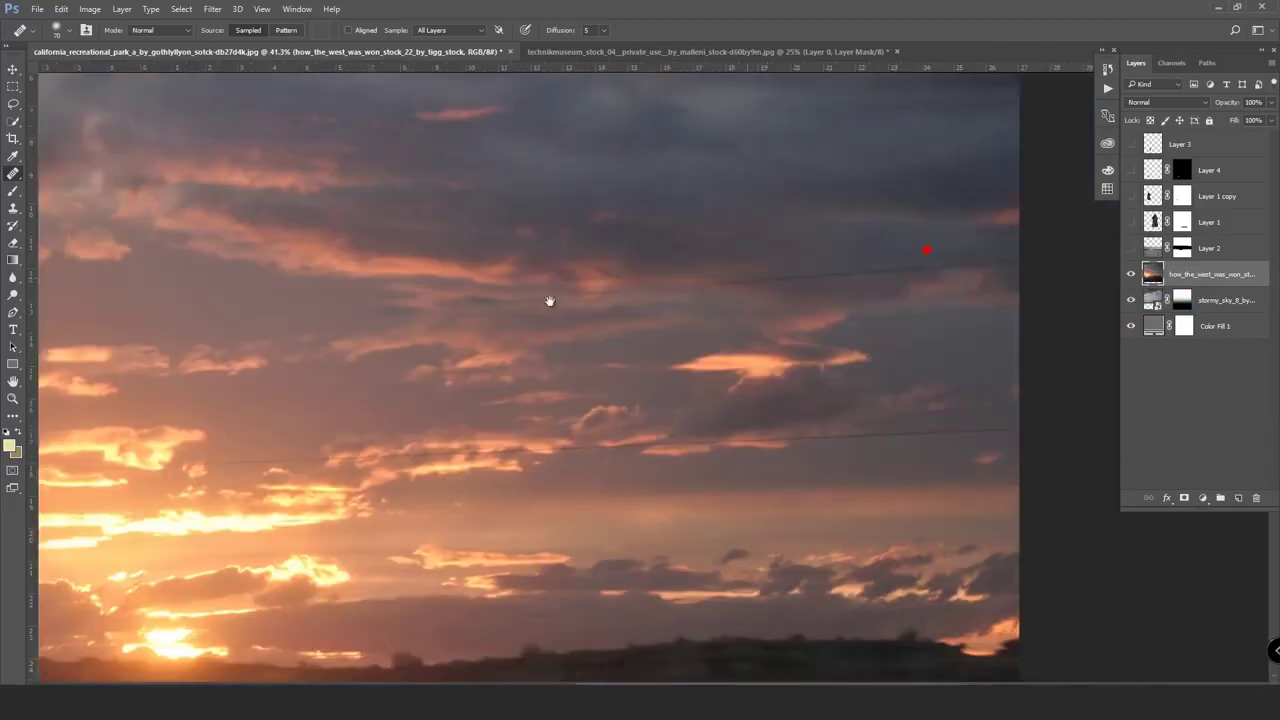
drag(563, 308, 727, 299)
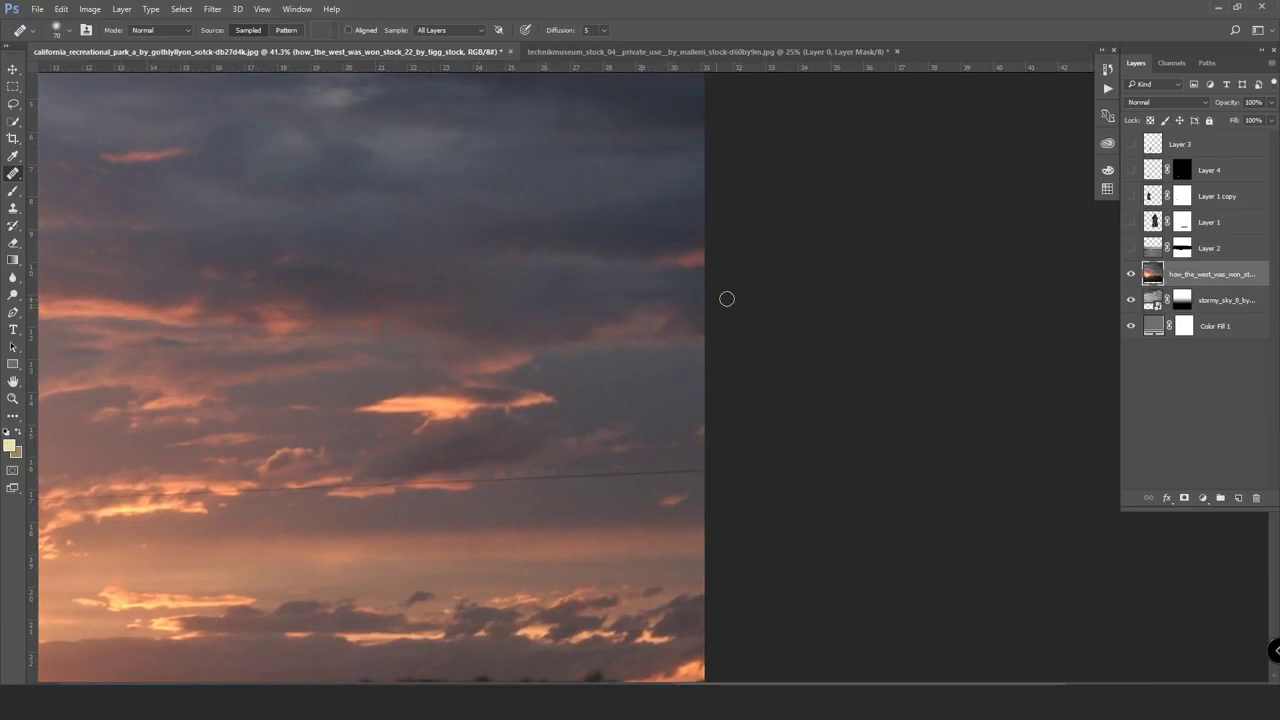
mouse_move(639, 478)
mouse_down()
mouse_move(320, 486)
mouse_move(663, 438)
mouse_move(259, 484)
mouse_up()
- Undo the black mask on the sunset layer and make the houses, boy and ground layers visible
scroll(259, 484, left, 5)
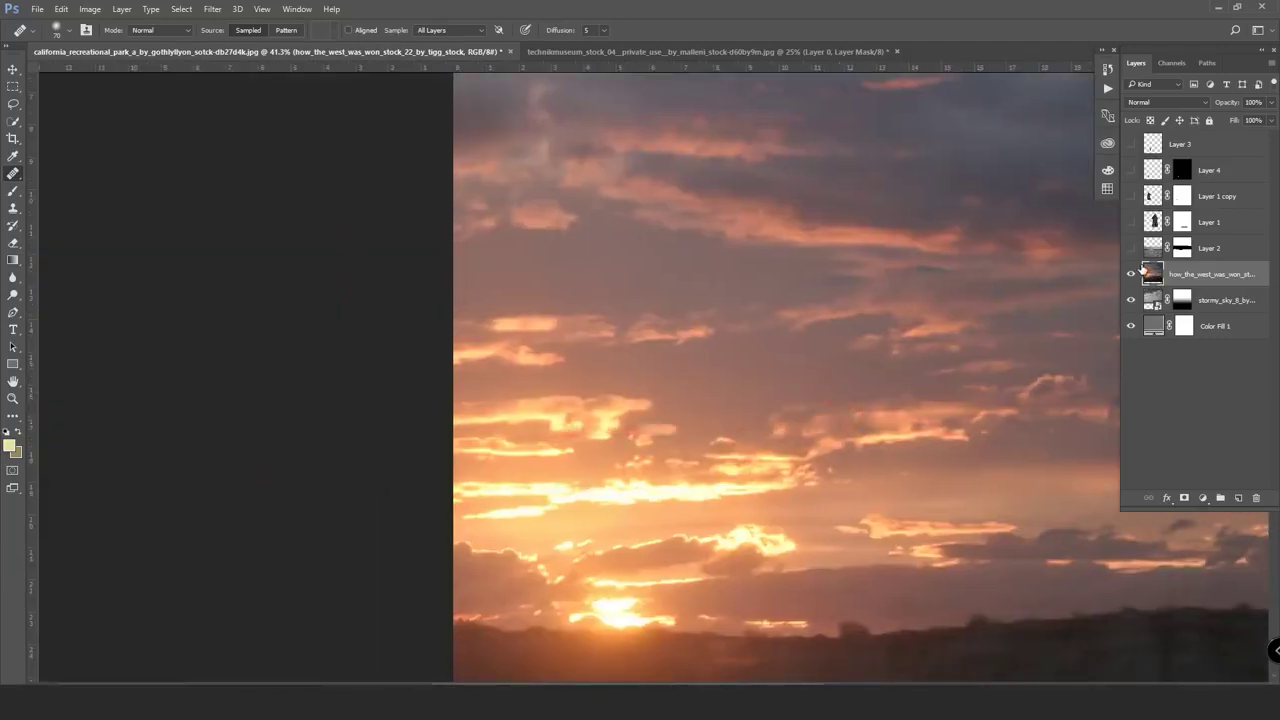
alt+click(1186, 497)
scroll(464, 378, down, 3)
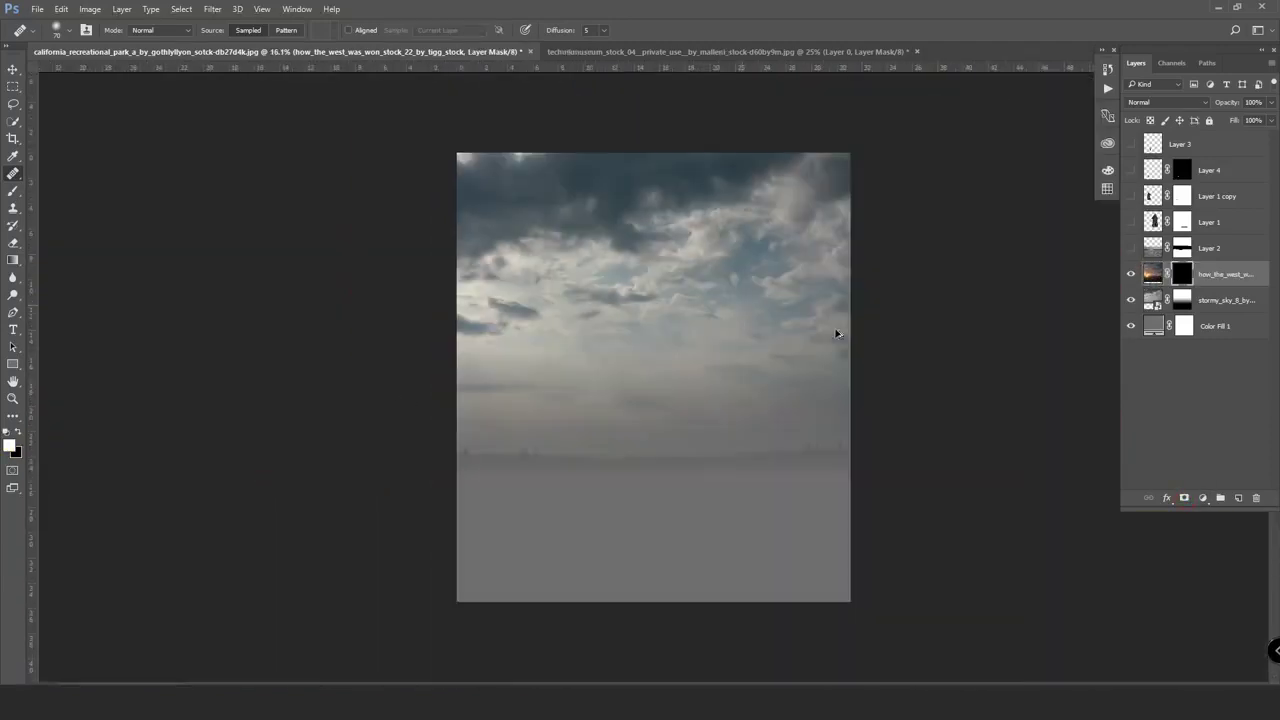
key(ctrl+z)
click(1130, 247)
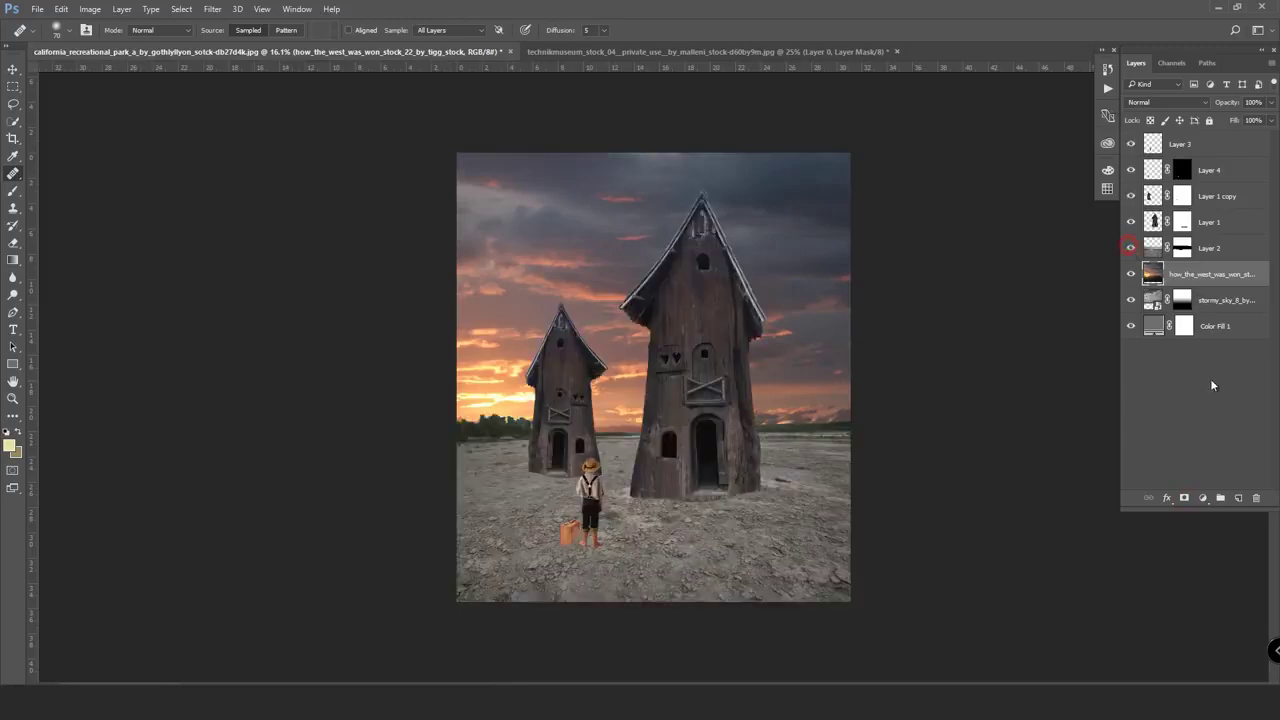
- Add a mask to the sunset sky and fade it with a vertical gradient
click(1184, 498)
click(12, 260)
scroll(573, 403, up, 1)
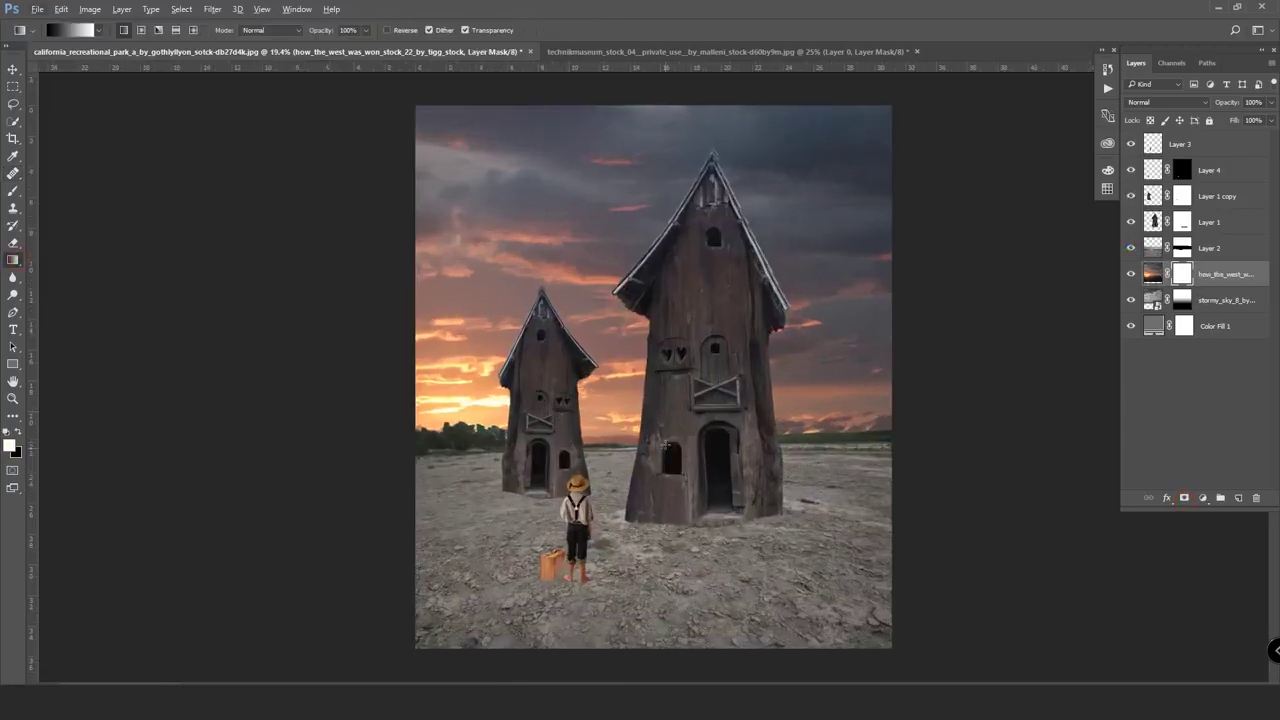
drag(667, 449, 661, 240)
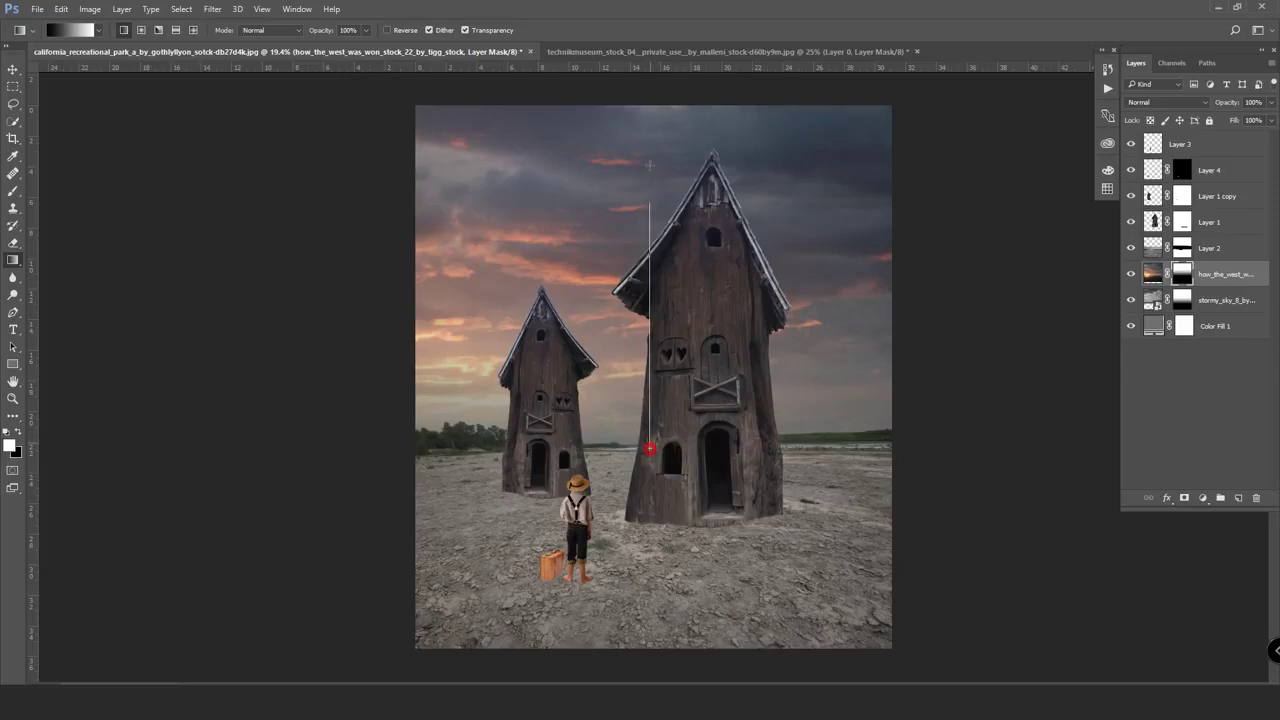
drag(651, 452, 639, 139)
key(ctrl+z)
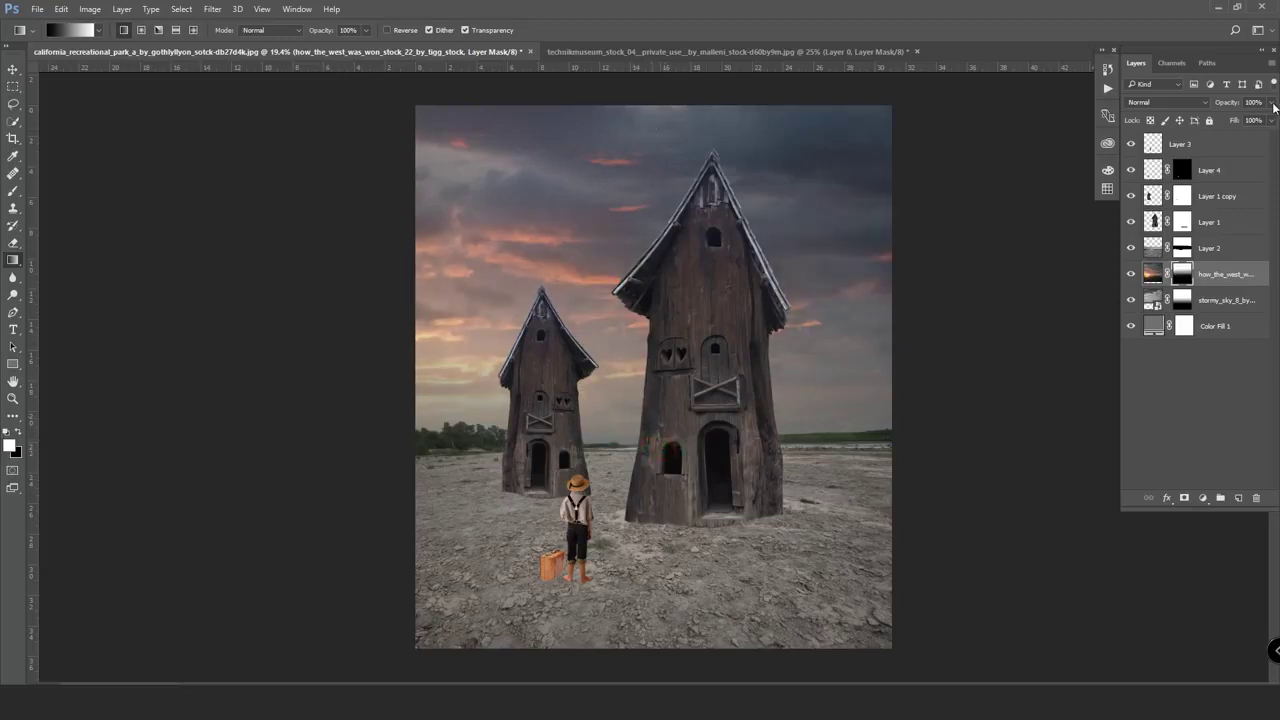
- Lower the sunset sky layer's opacity slightly below 100%
click(1272, 103)
drag(1268, 120, 1266, 120)
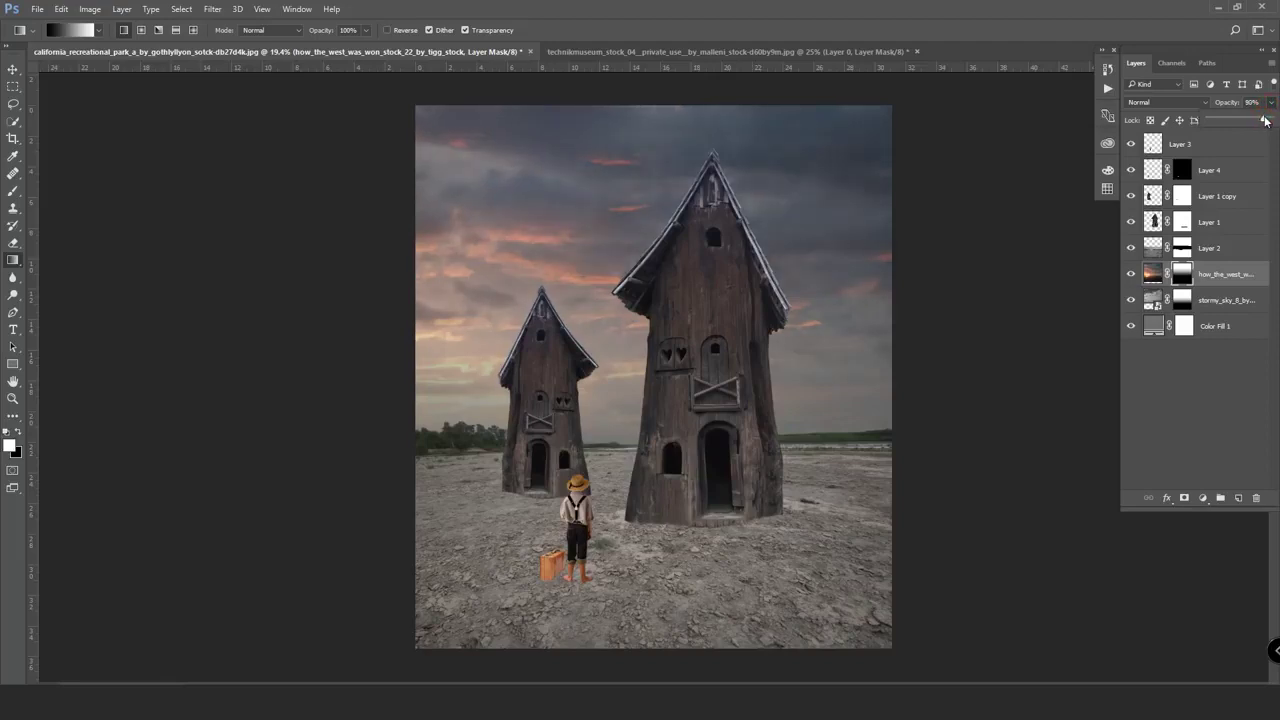
click(1228, 308)
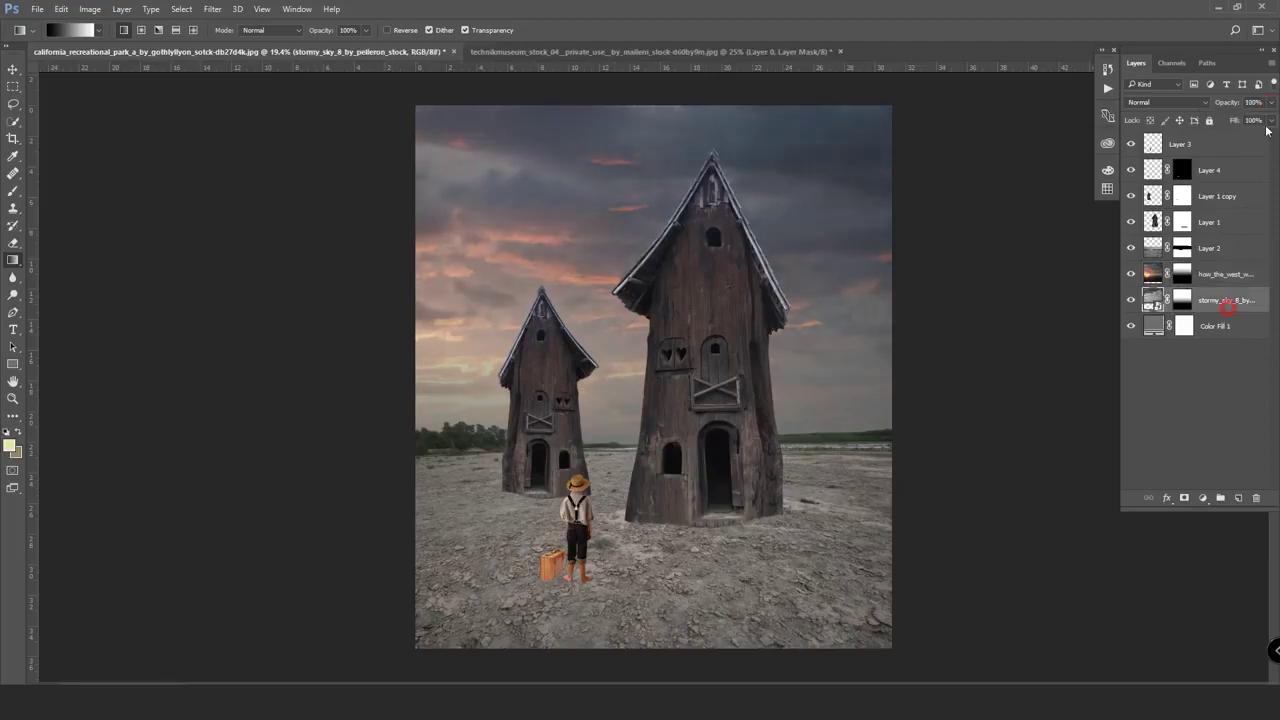
click(1272, 103)
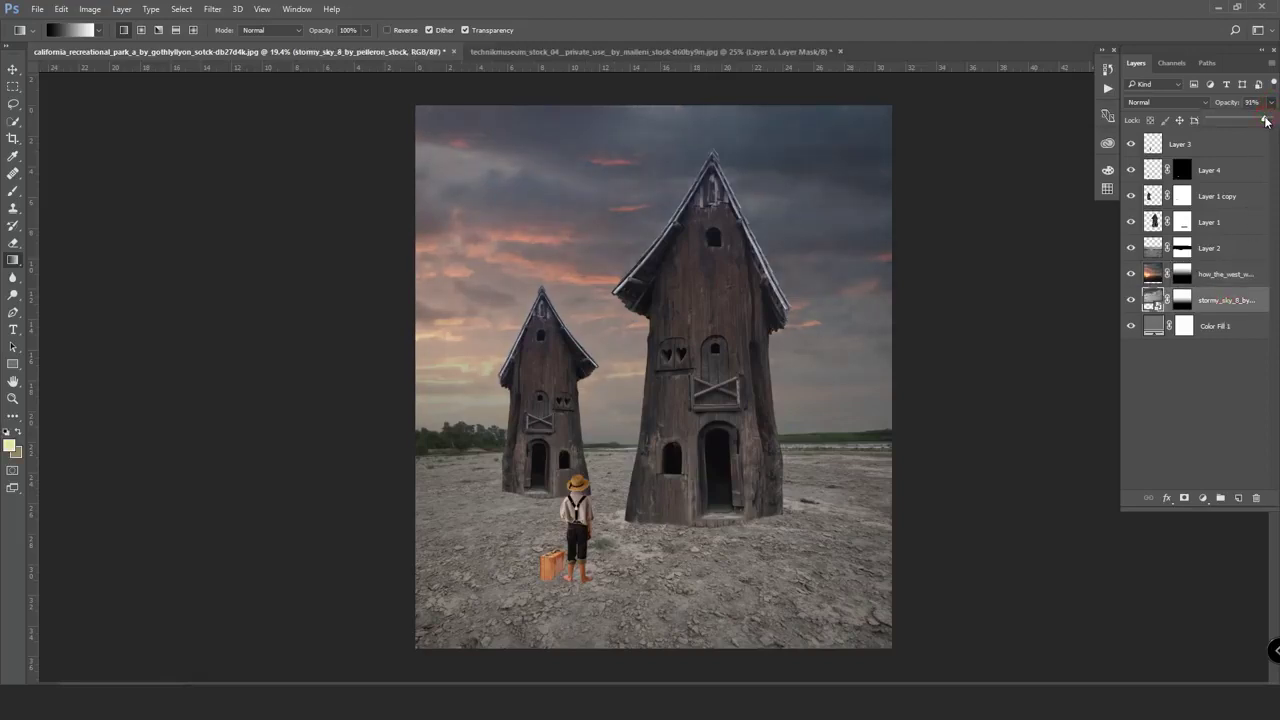
click(1222, 277)
click(1271, 103)
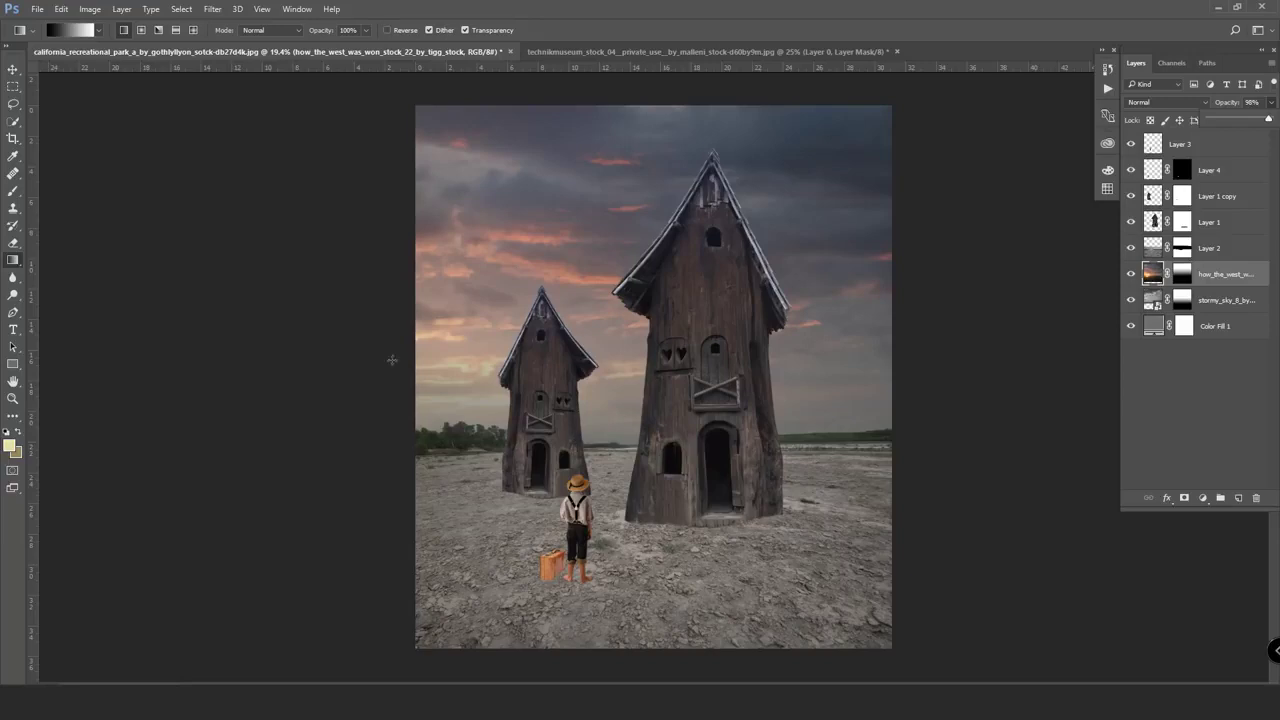
- Delete Layer 2's old layer mask and add a fresh white mask
click(13, 70)
scroll(587, 350, down, 1)
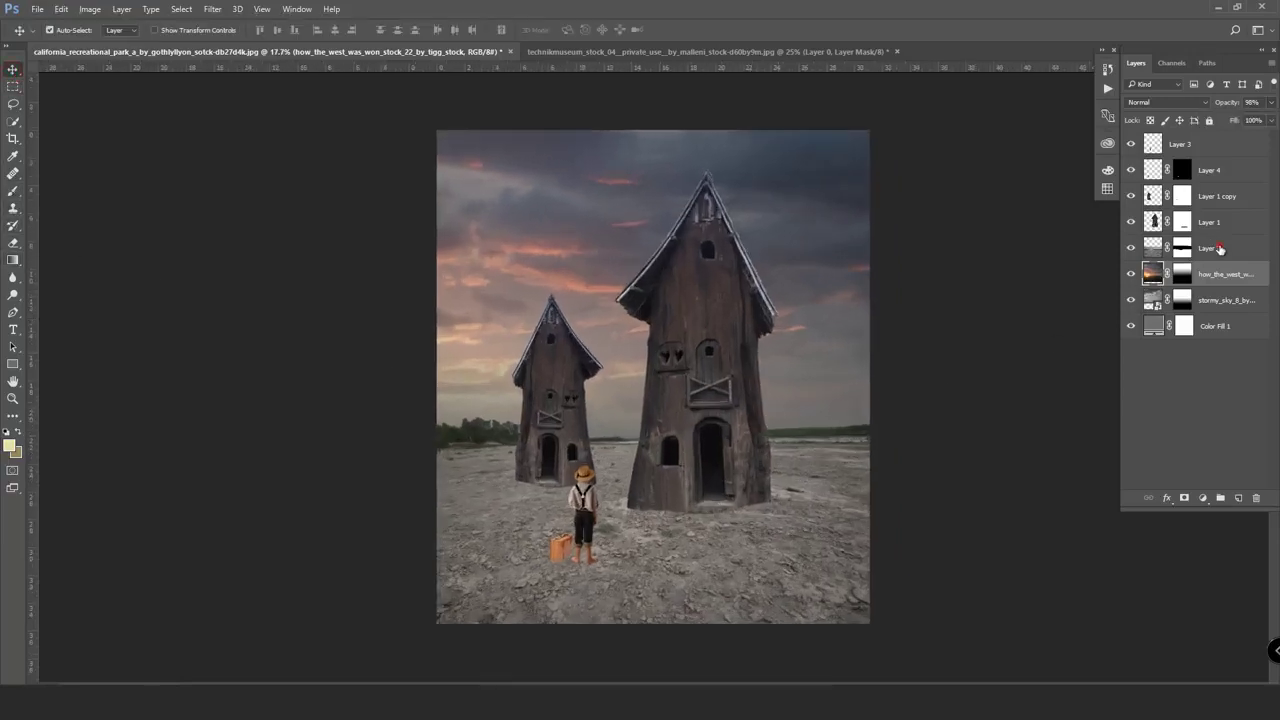
right_click(1183, 249)
click(1113, 285)
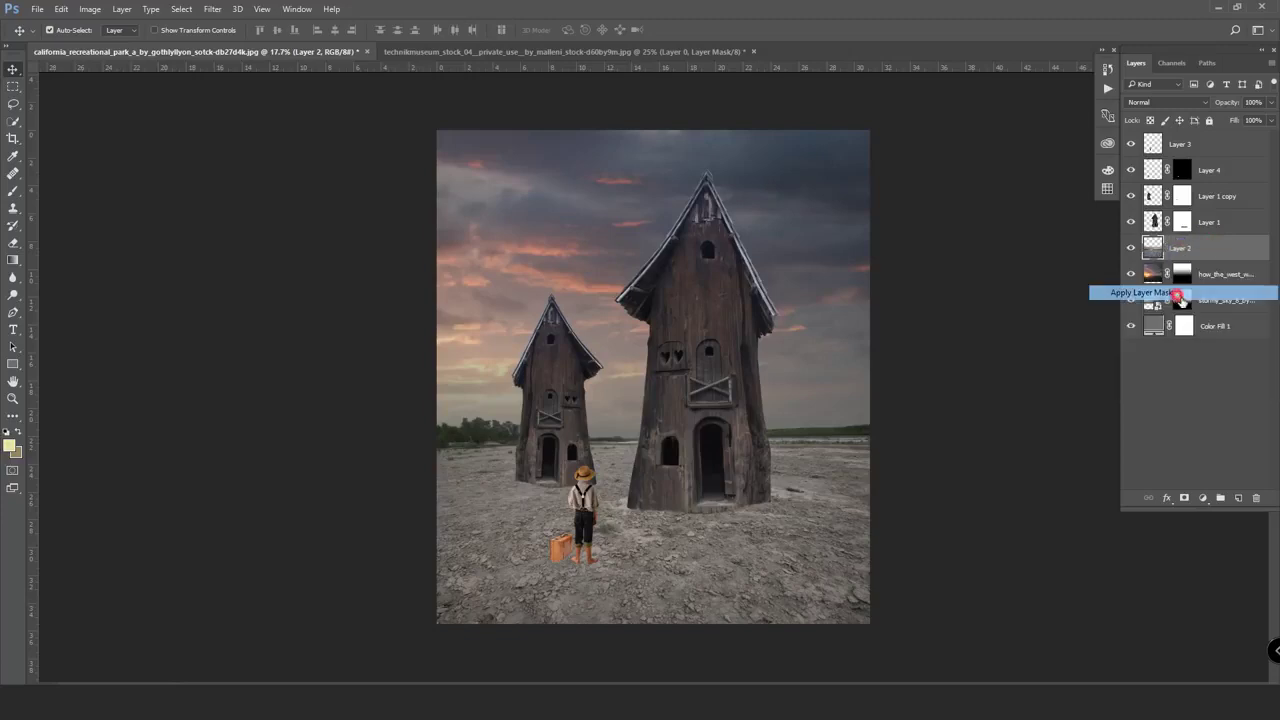
click(1184, 497)
- Draw vertical gradients on Layer 2's mask to fade the treeline into a hazy horizon
click(13, 260)
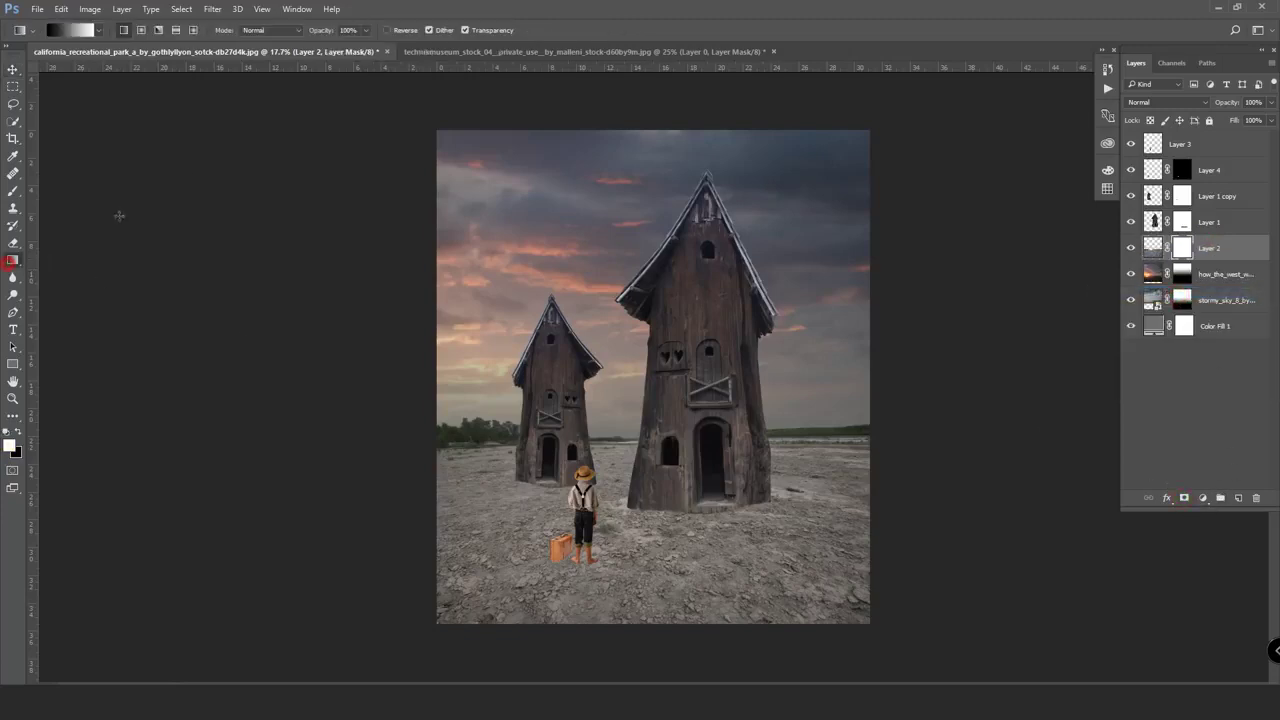
drag(656, 412, 665, 491)
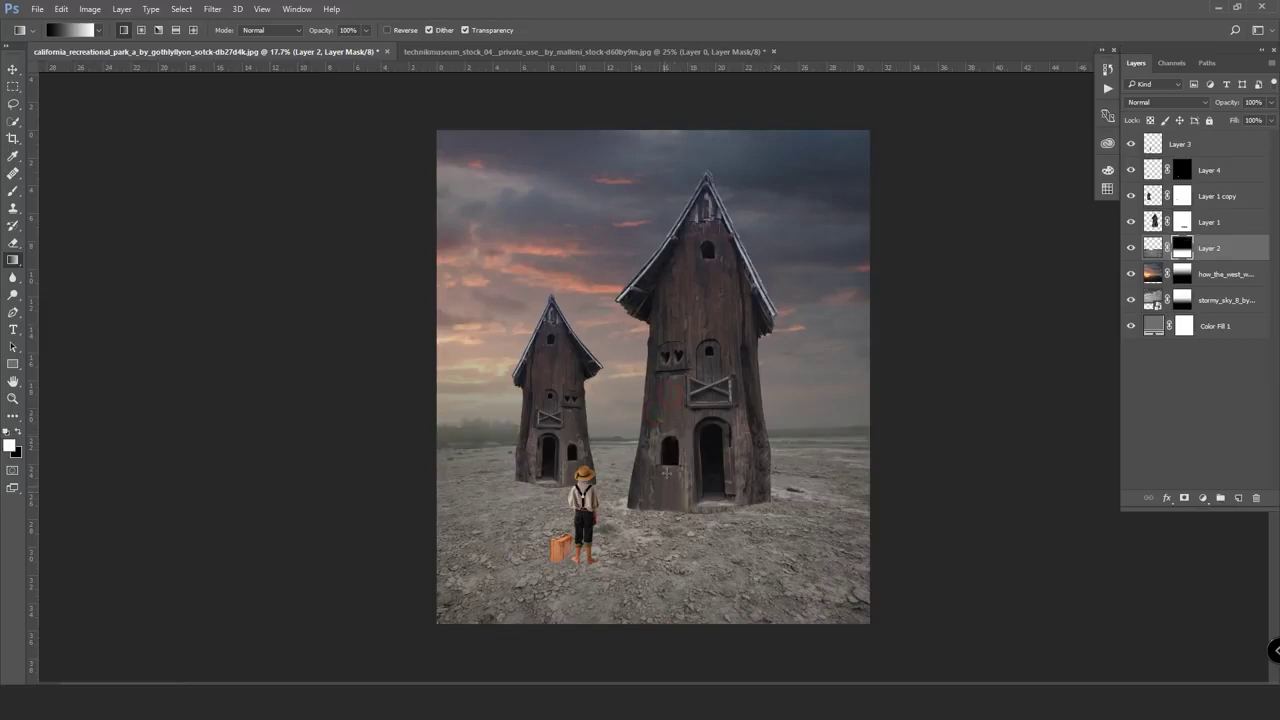
drag(664, 358, 665, 501)
drag(674, 344, 682, 499)
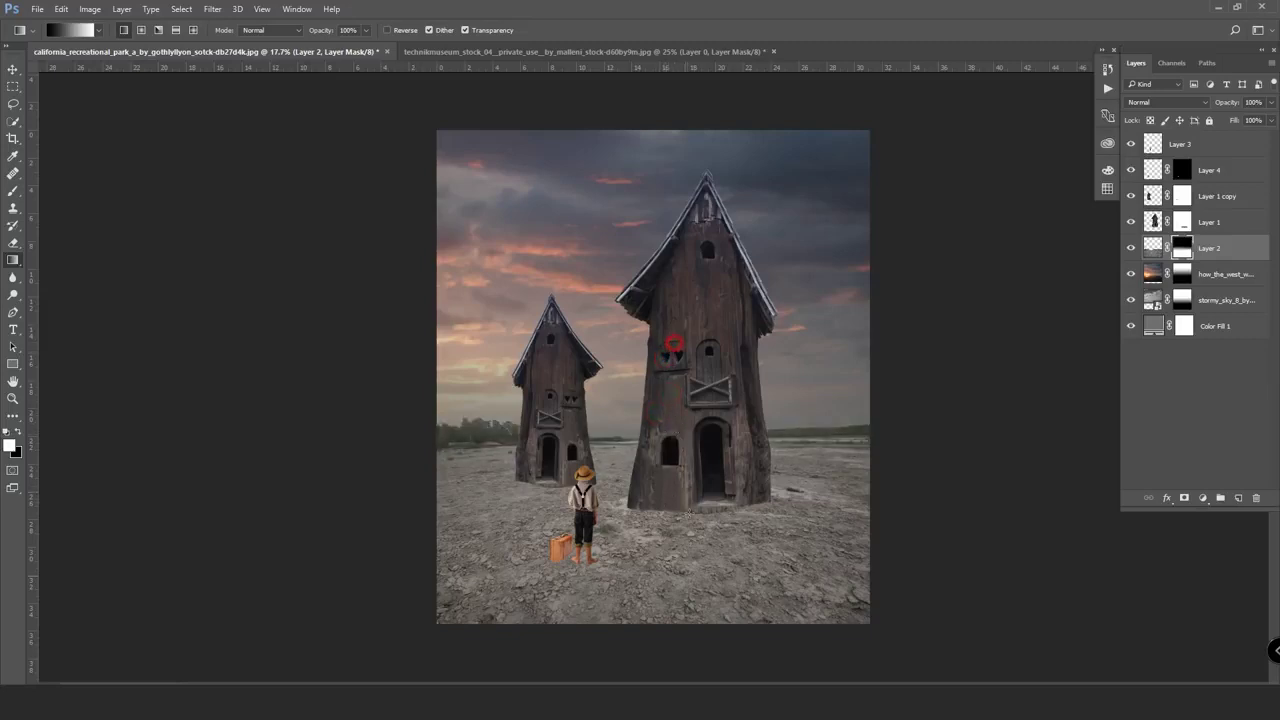
drag(694, 368, 694, 536)
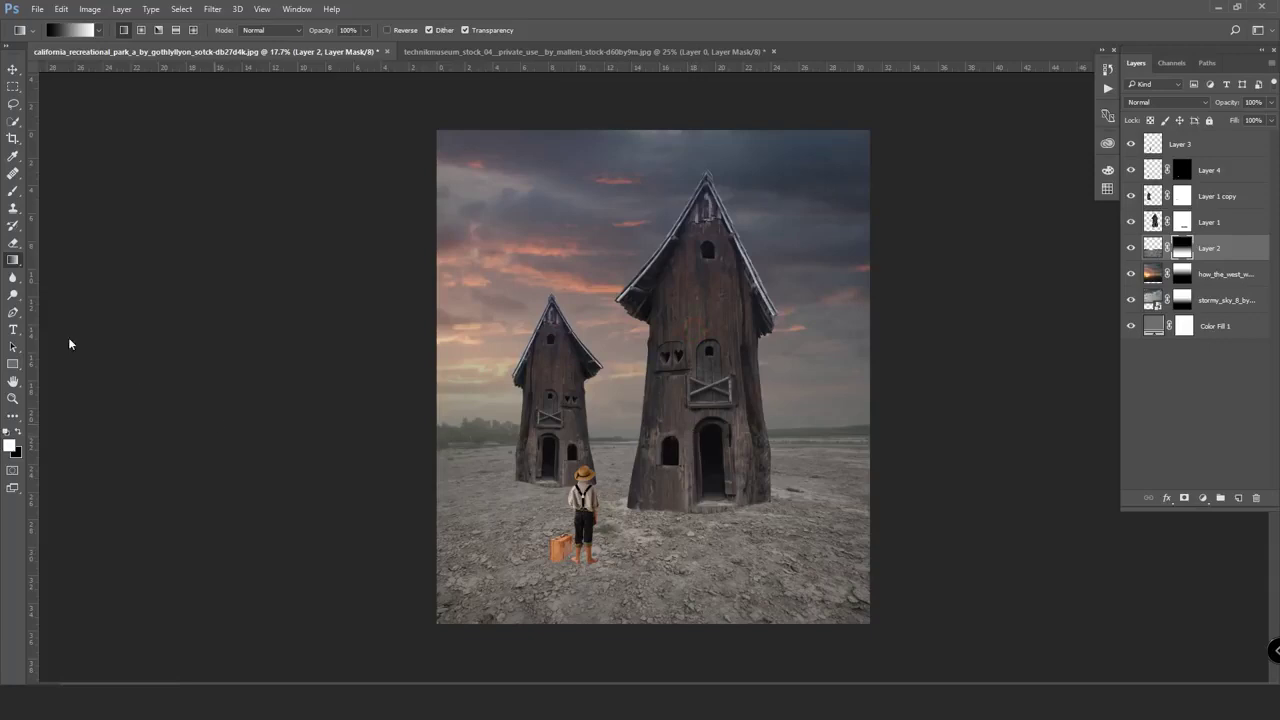
click(13, 193)
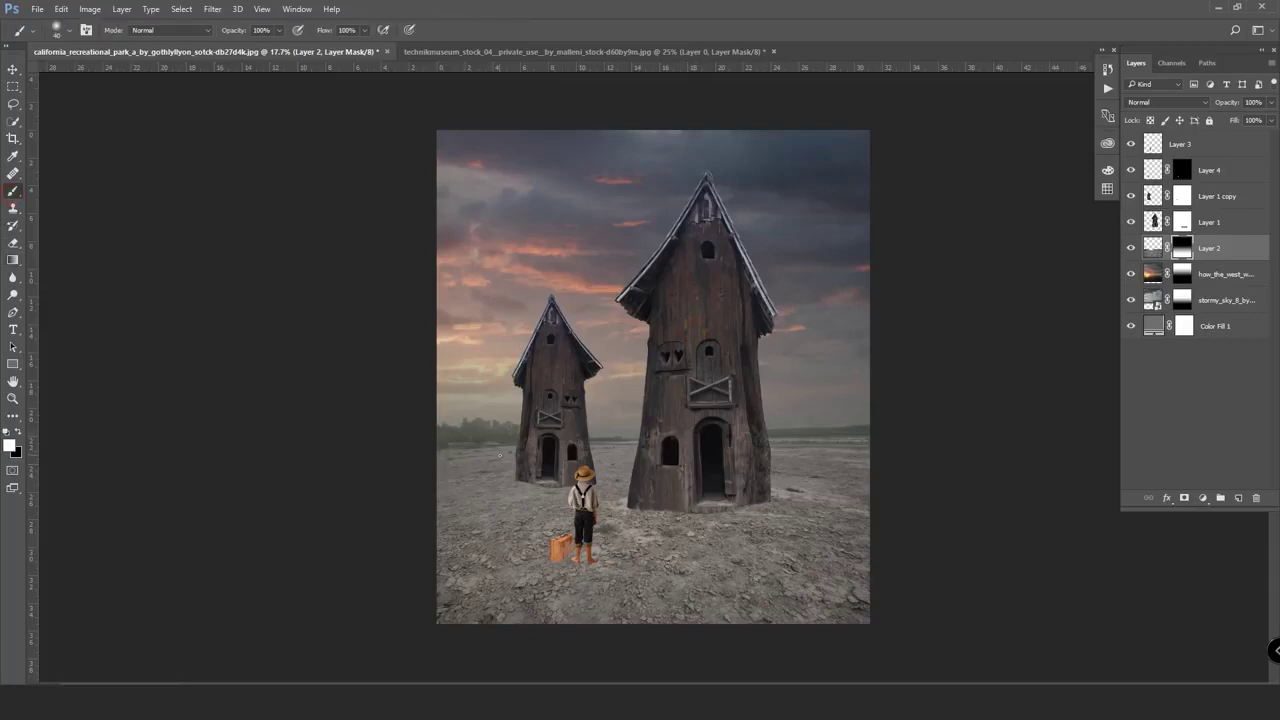
- Paint white on Layer 2's mask with a large brush to restore the ground on the right side and at the large house's base
key(x)
key(bracketright)
key(bracketright)
key(bracketright)
drag(860, 503, 740, 505)
click(731, 514)
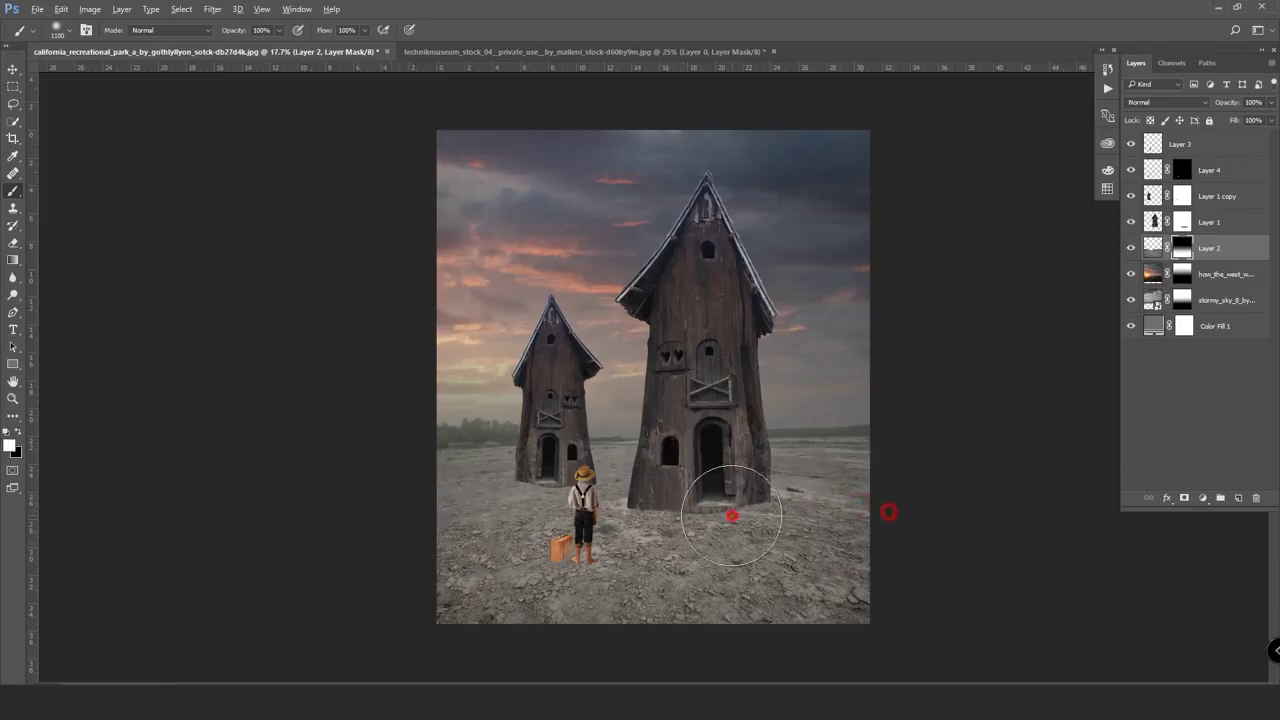
- Switch to the Move tool and select Layer 2 in the Layers panel
click(12, 68)
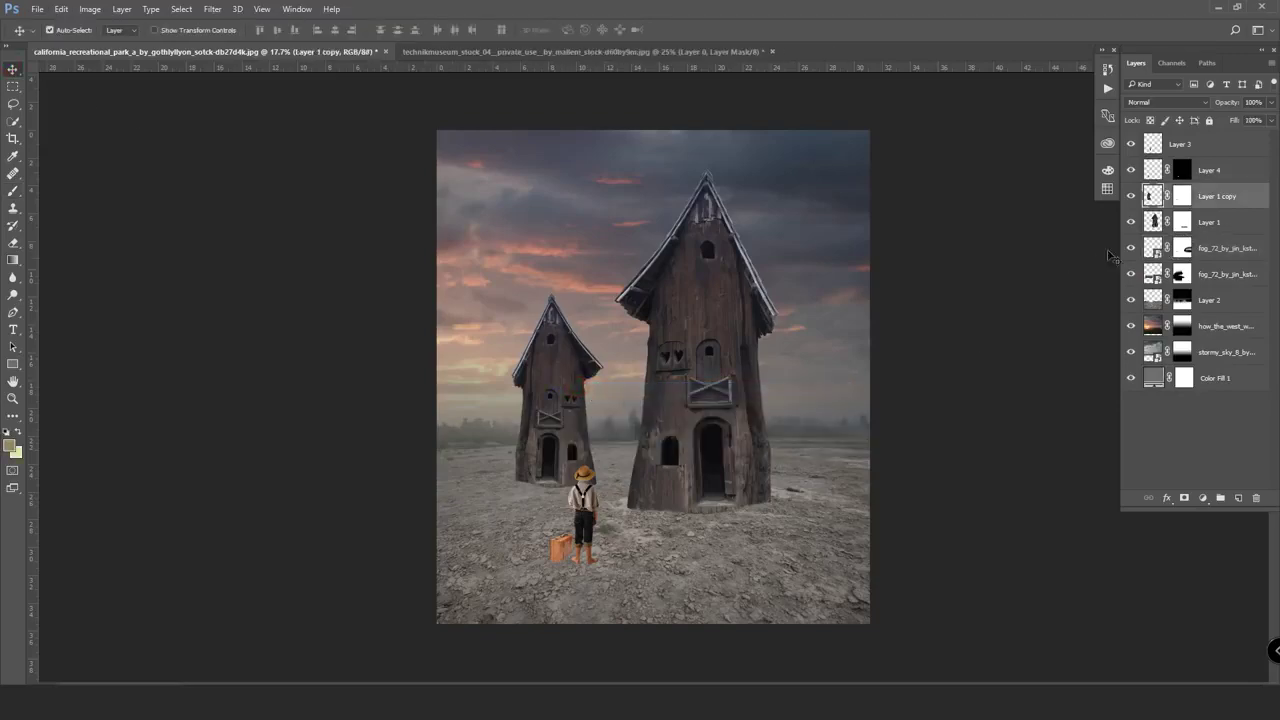
scroll(704, 496, up, 2)
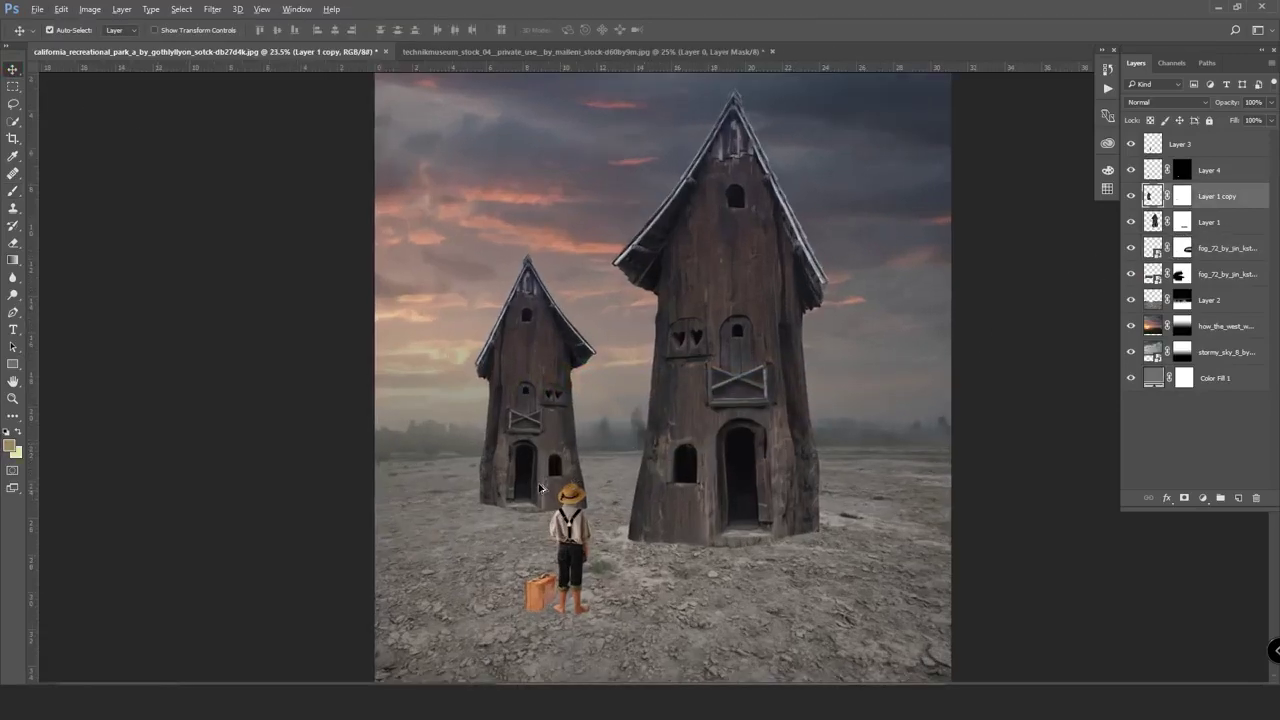
scroll(539, 488, up, 2)
scroll(560, 480, up, 1)
scroll(617, 396, up, 1)
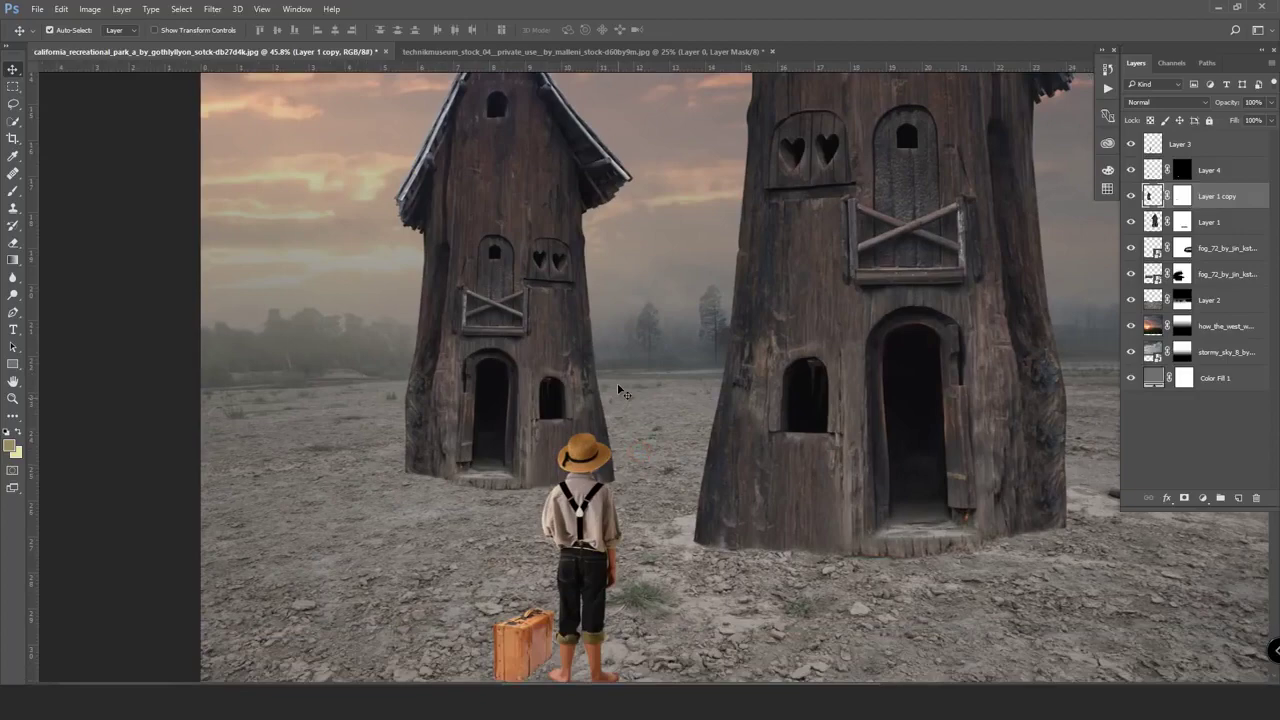
scroll(618, 392, down, 2)
scroll(617, 393, up, 1)
scroll(615, 395, down, 2)
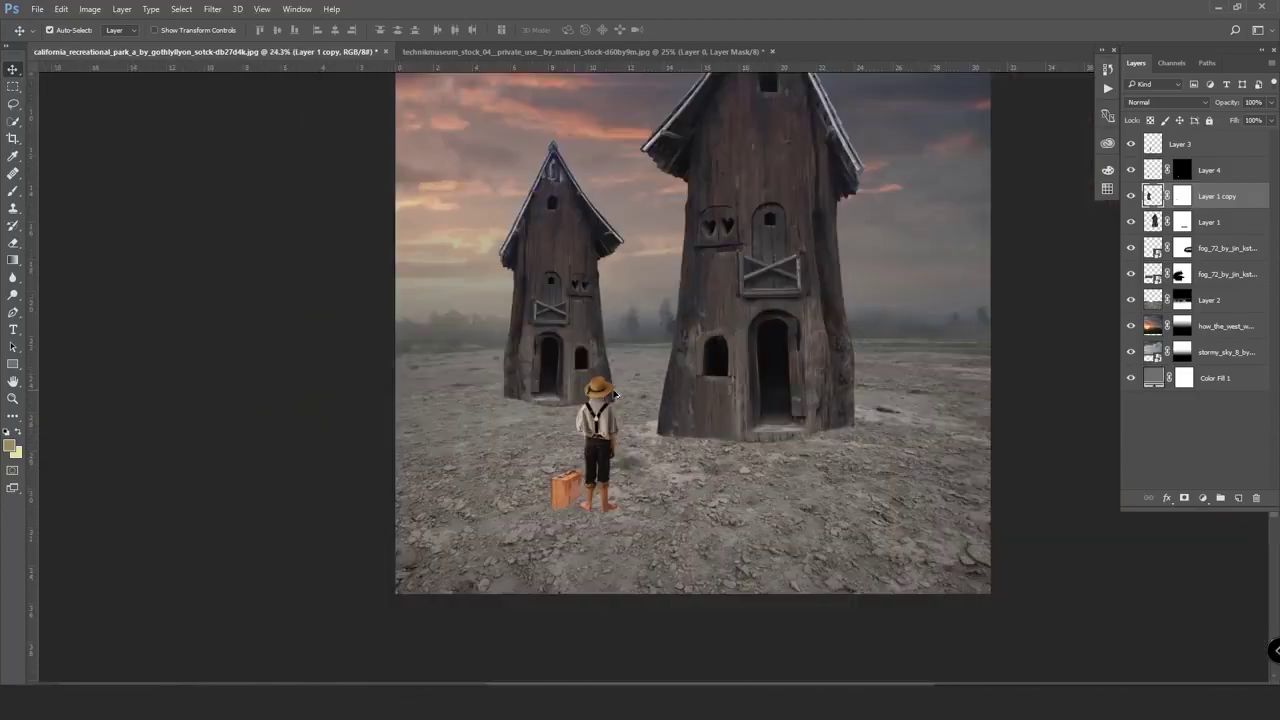
scroll(615, 395, down, 1)
click(1213, 303)
- Add a Brightness/Contrast adjustment clipped to Layer 2, with brightness -91 and raised contrast
click(1202, 497)
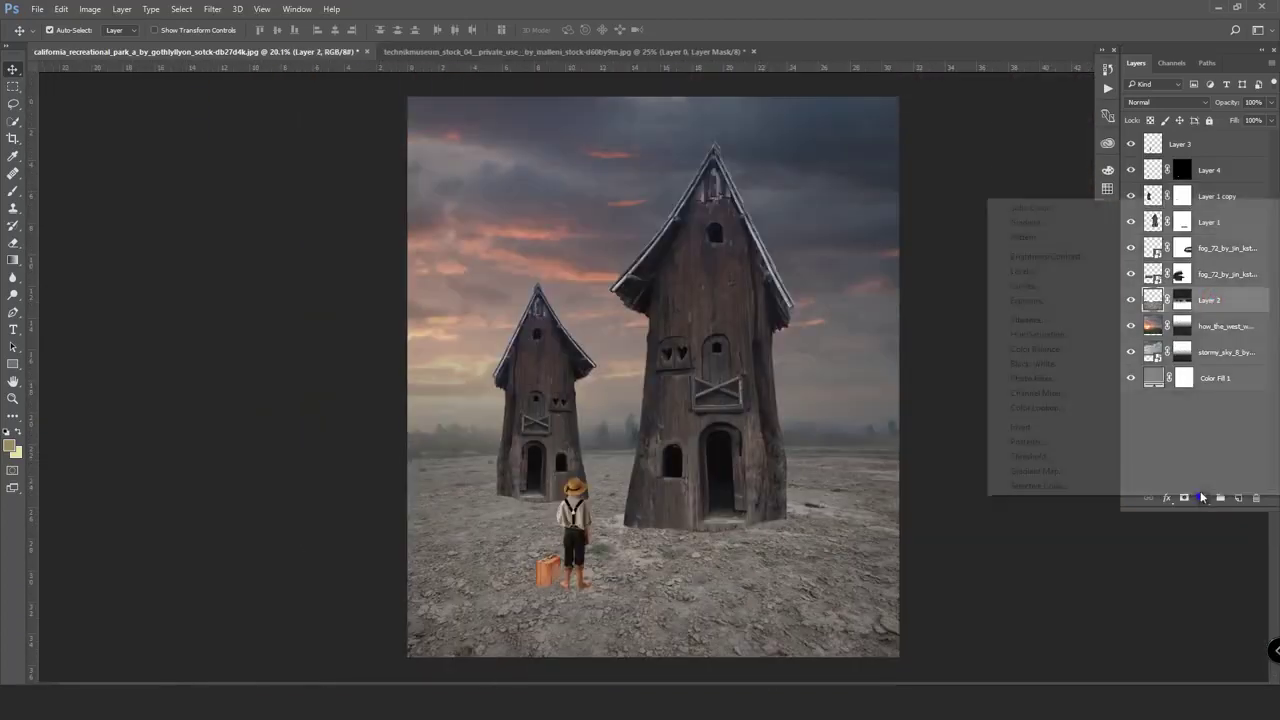
click(1113, 258)
alt+click(1230, 312)
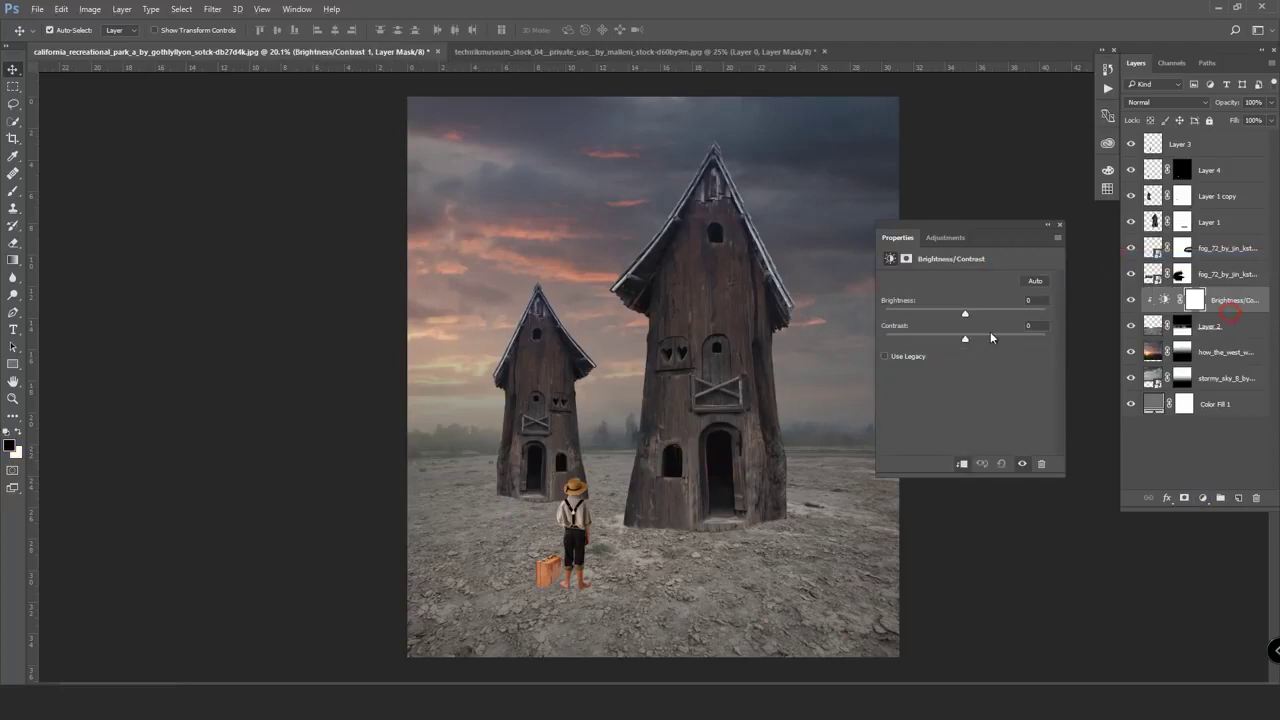
drag(954, 313, 946, 315)
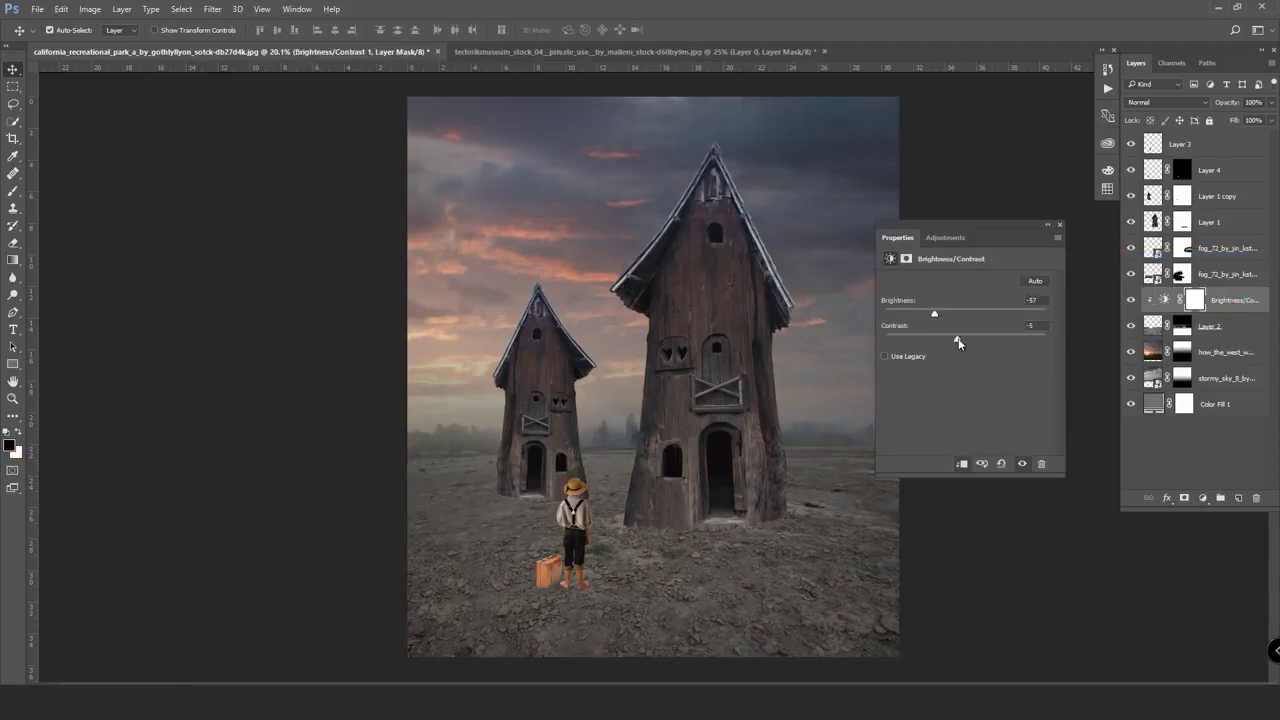
drag(932, 318, 995, 340)
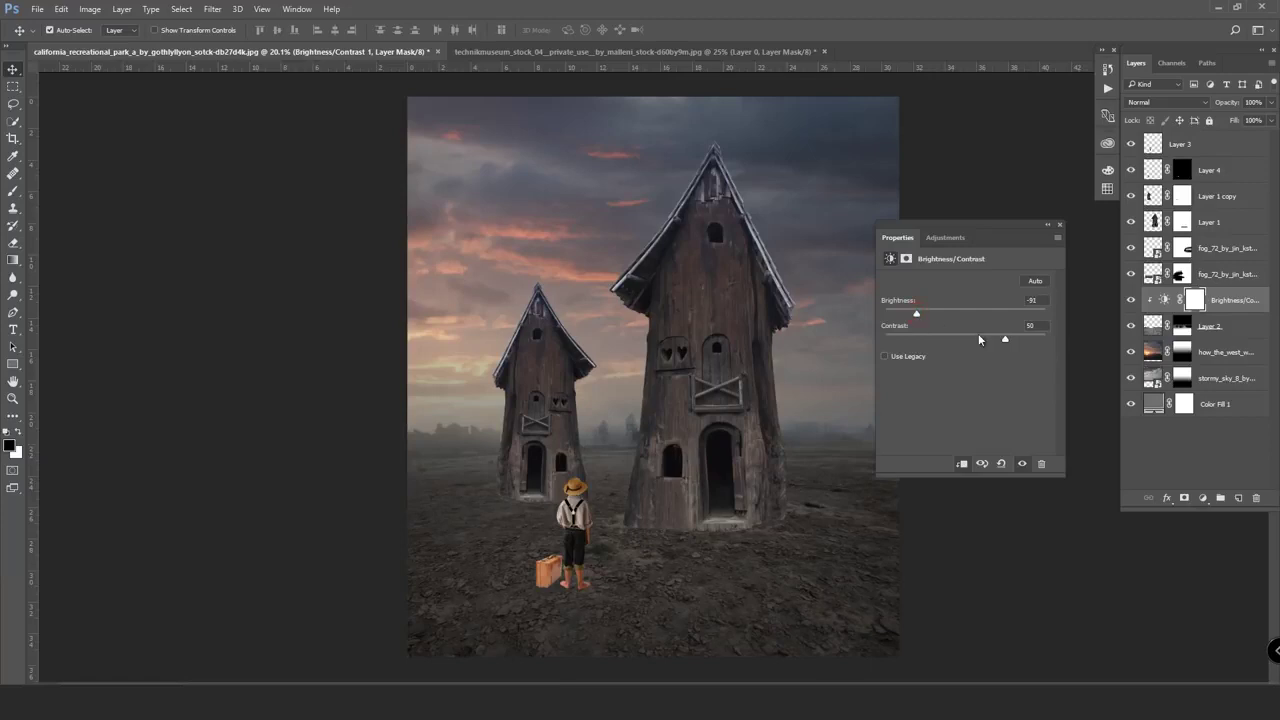
drag(979, 340, 989, 339)
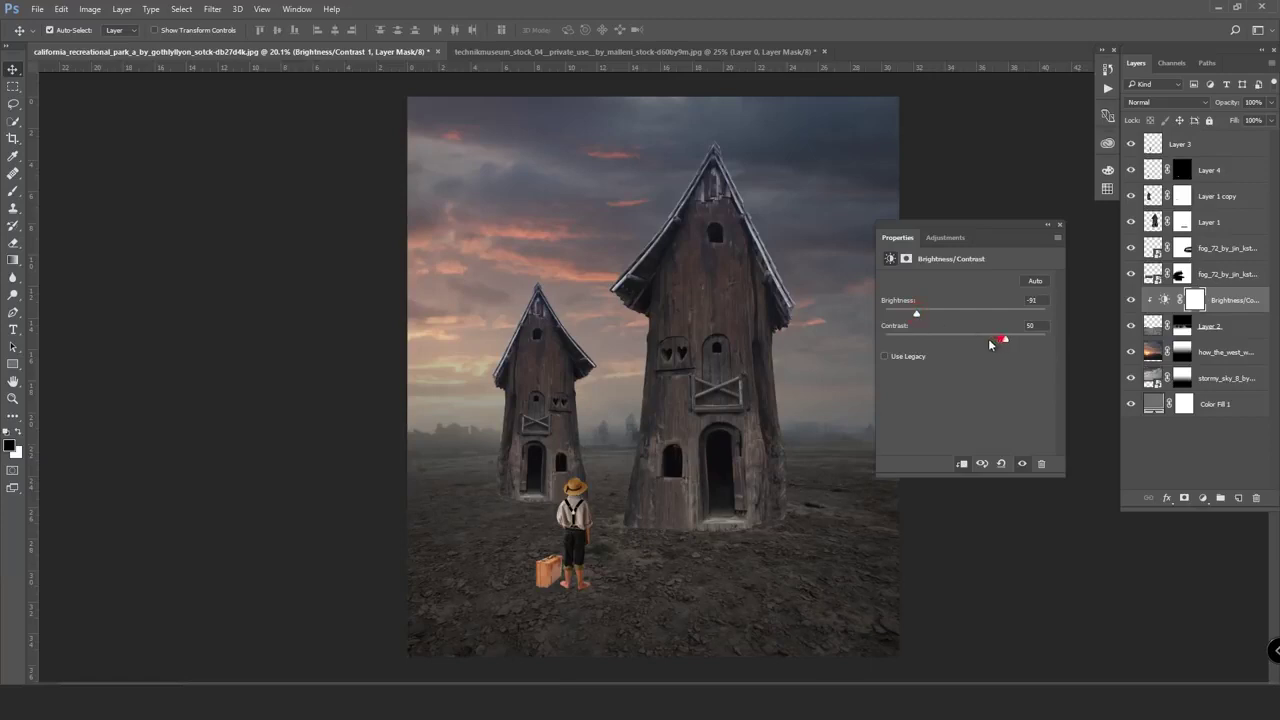
click(1060, 225)
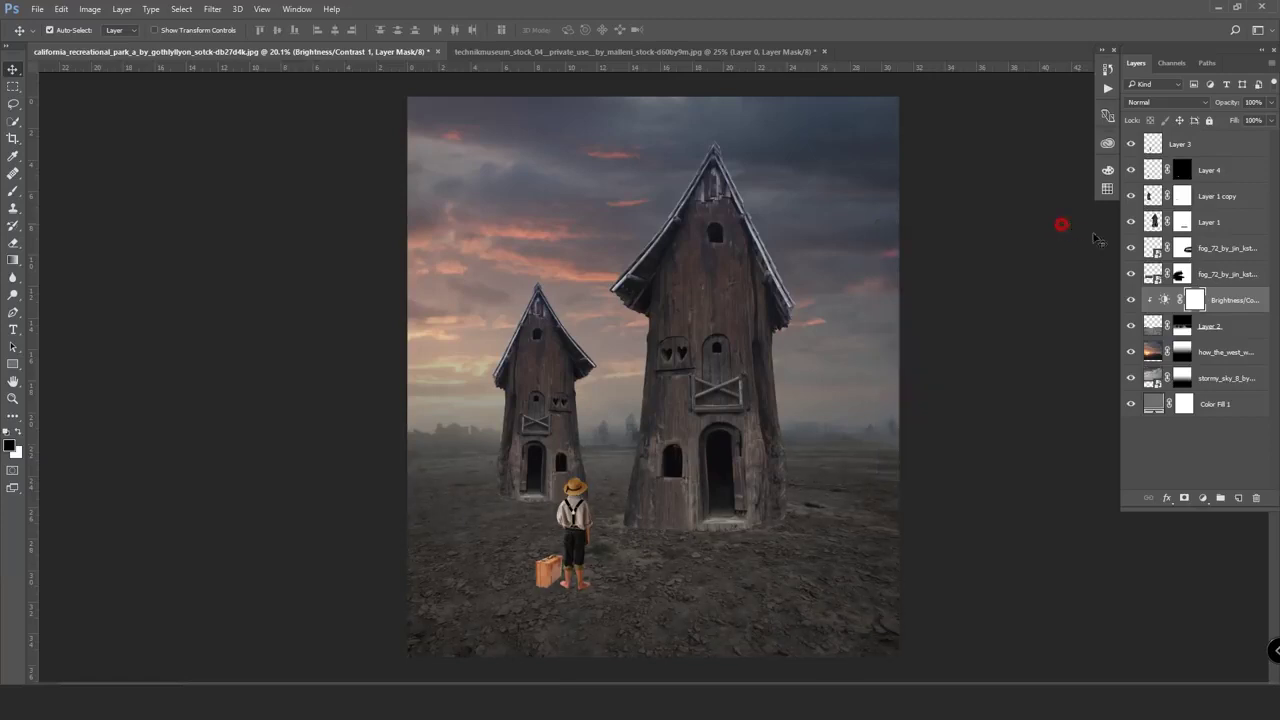
- Apply the layer masks of Layer 1 copy and Layer 1 permanently, then select Layer 1
click(1185, 200)
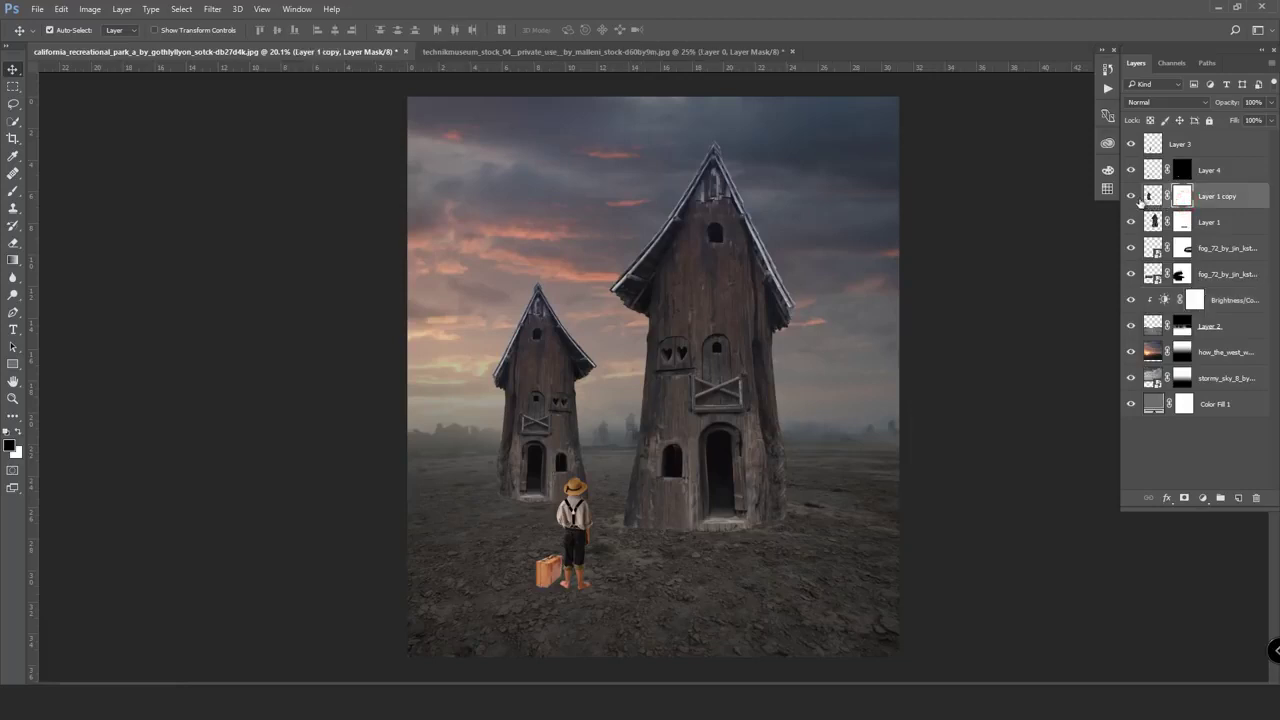
click(1131, 196)
right_click(1185, 199)
click(1140, 242)
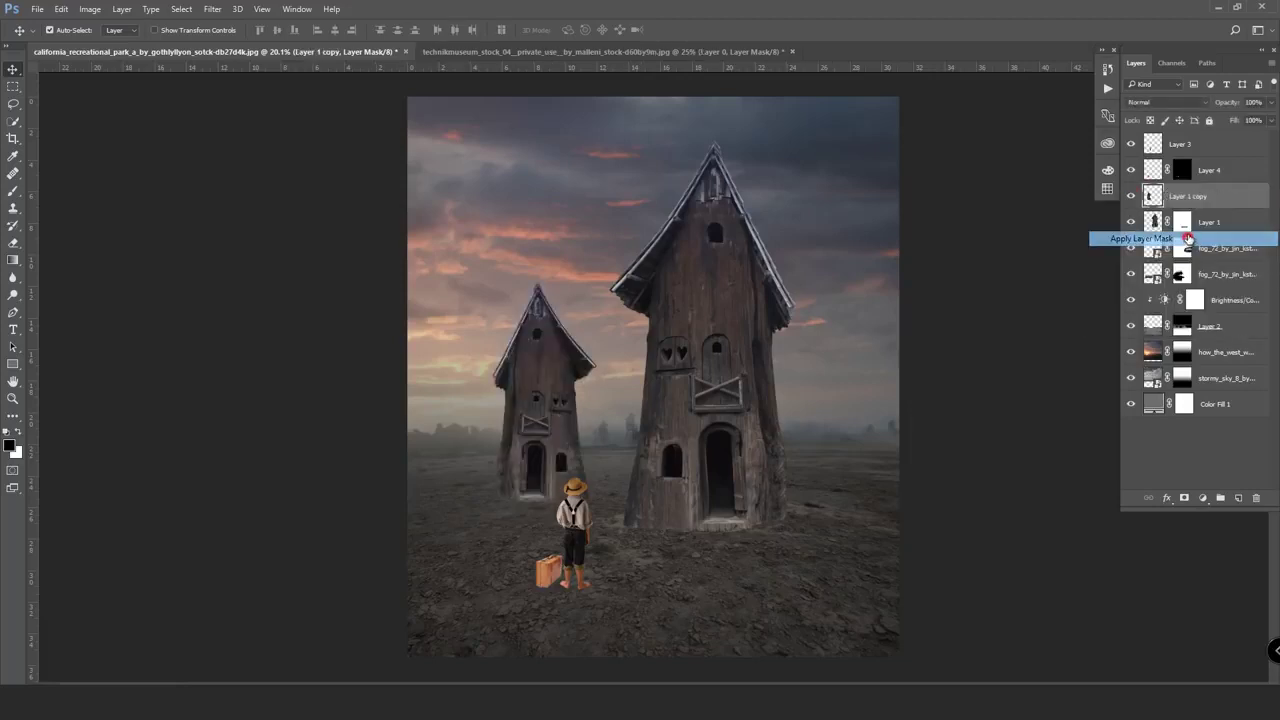
right_click(1183, 222)
click(1190, 267)
click(1188, 196)
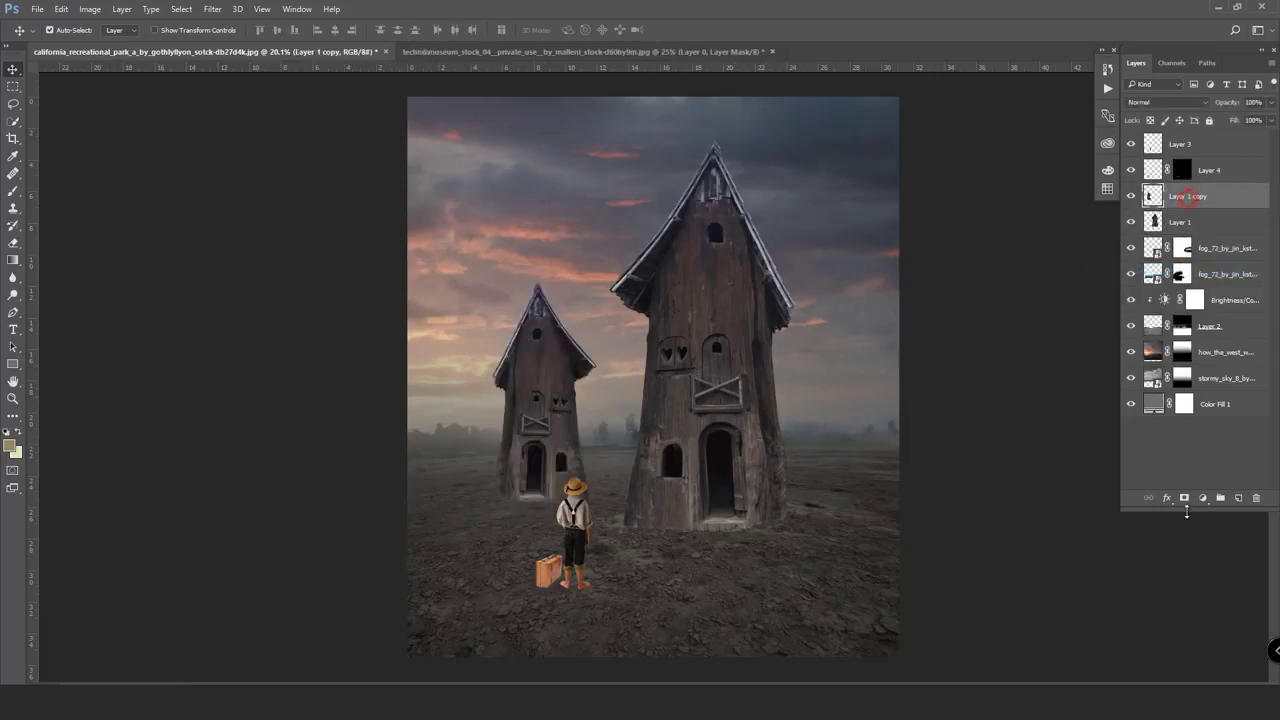
click(1200, 218)
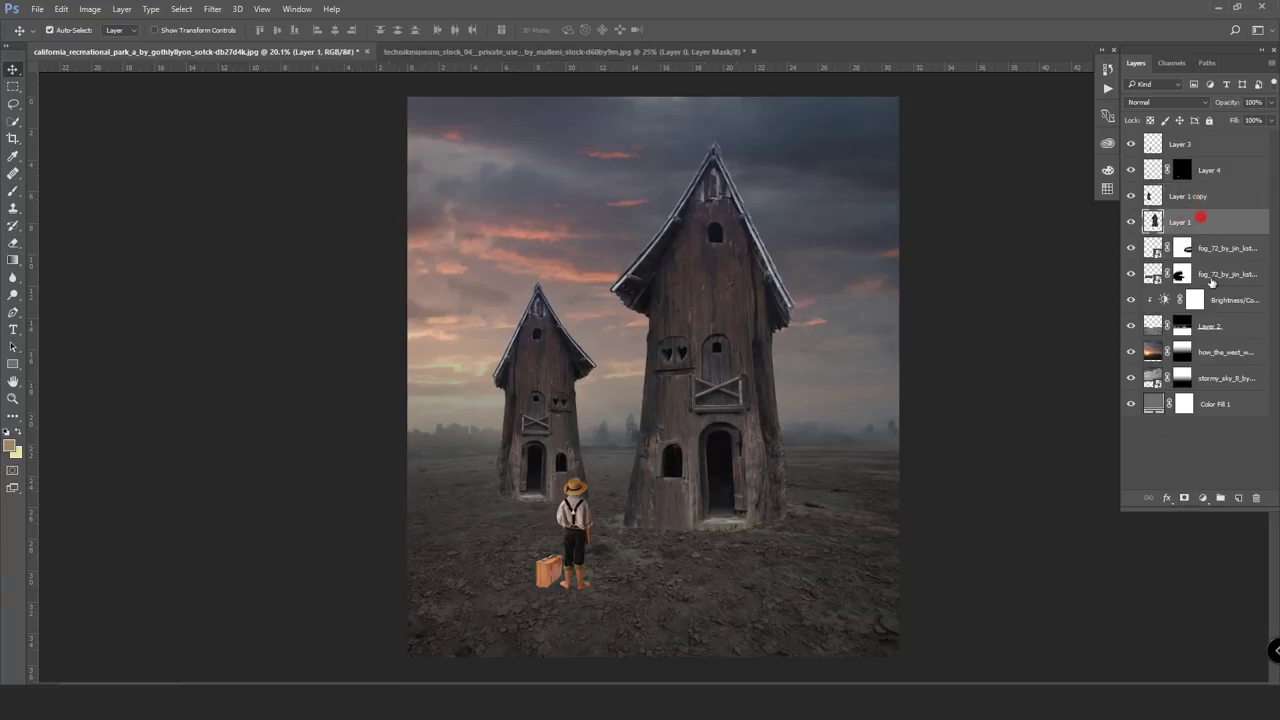
- Add a new empty shadow layer and choose a dark foreground colour for the brush
click(1238, 498)
click(13, 191)
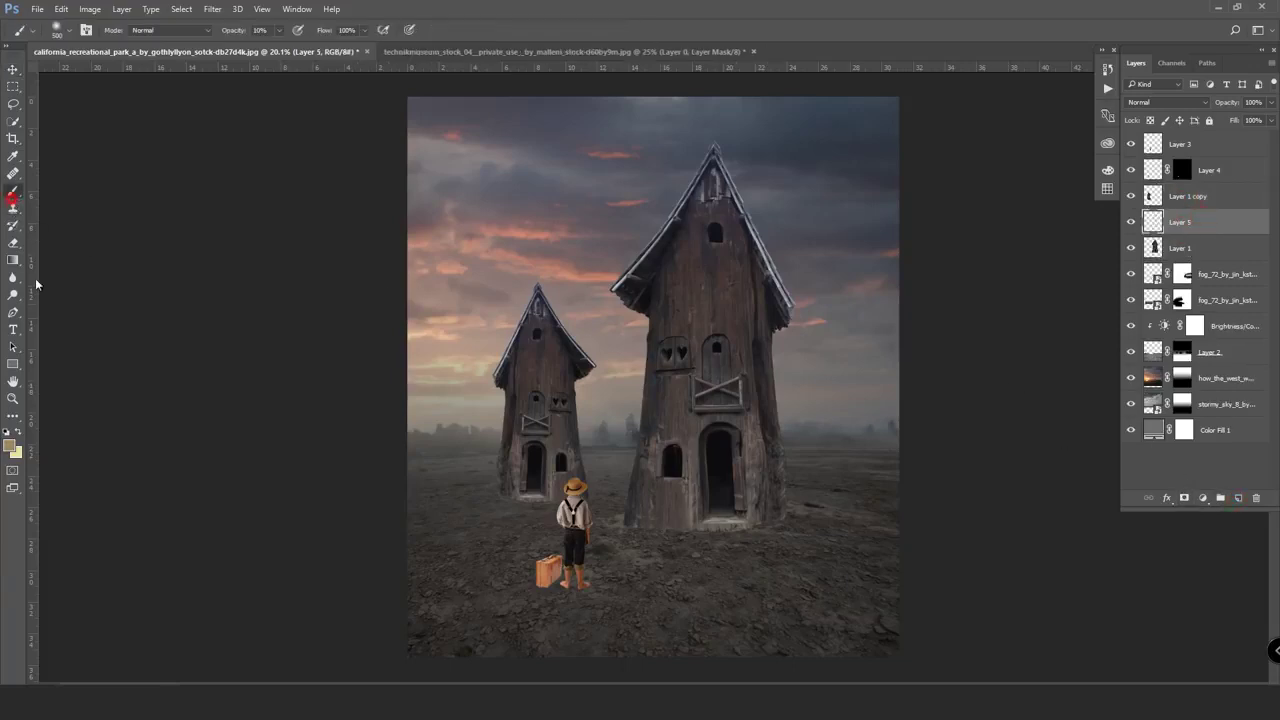
click(14, 451)
click(886, 406)
click(1095, 250)
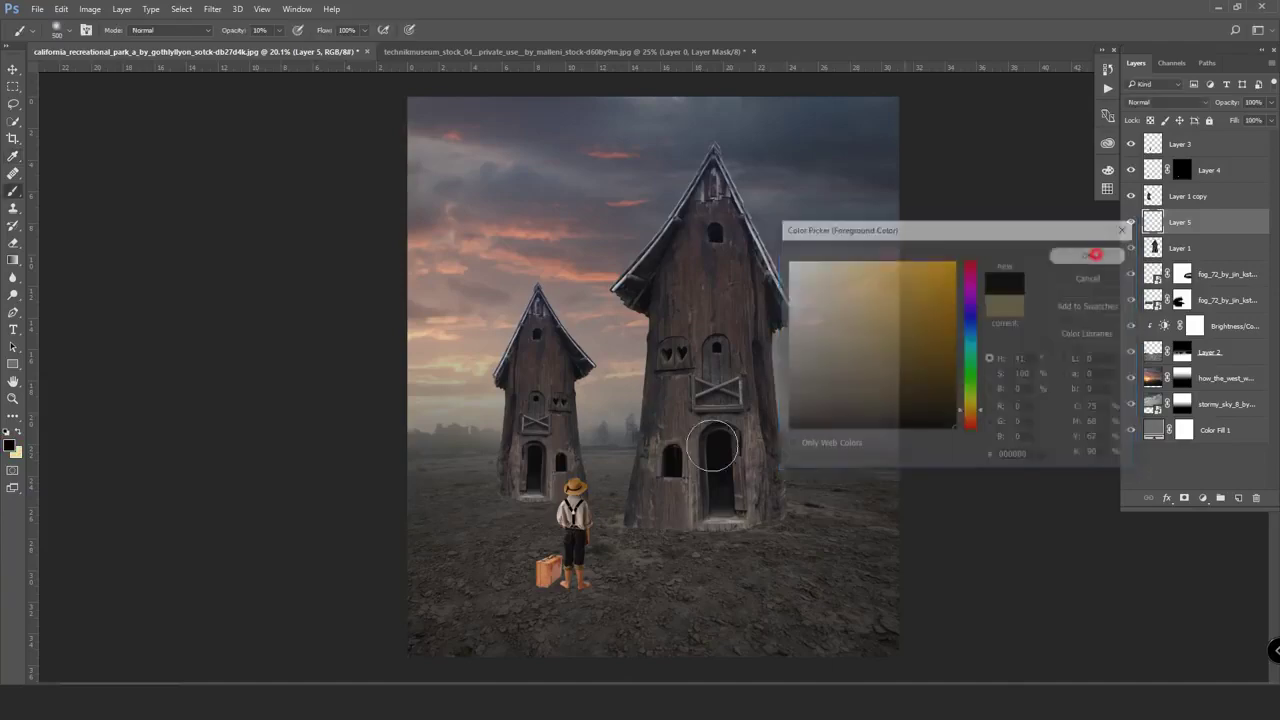
- Set the brush to 55% opacity and size 125
scroll(572, 477, up, 2)
scroll(572, 477, up, 2)
scroll(572, 477, up, 3)
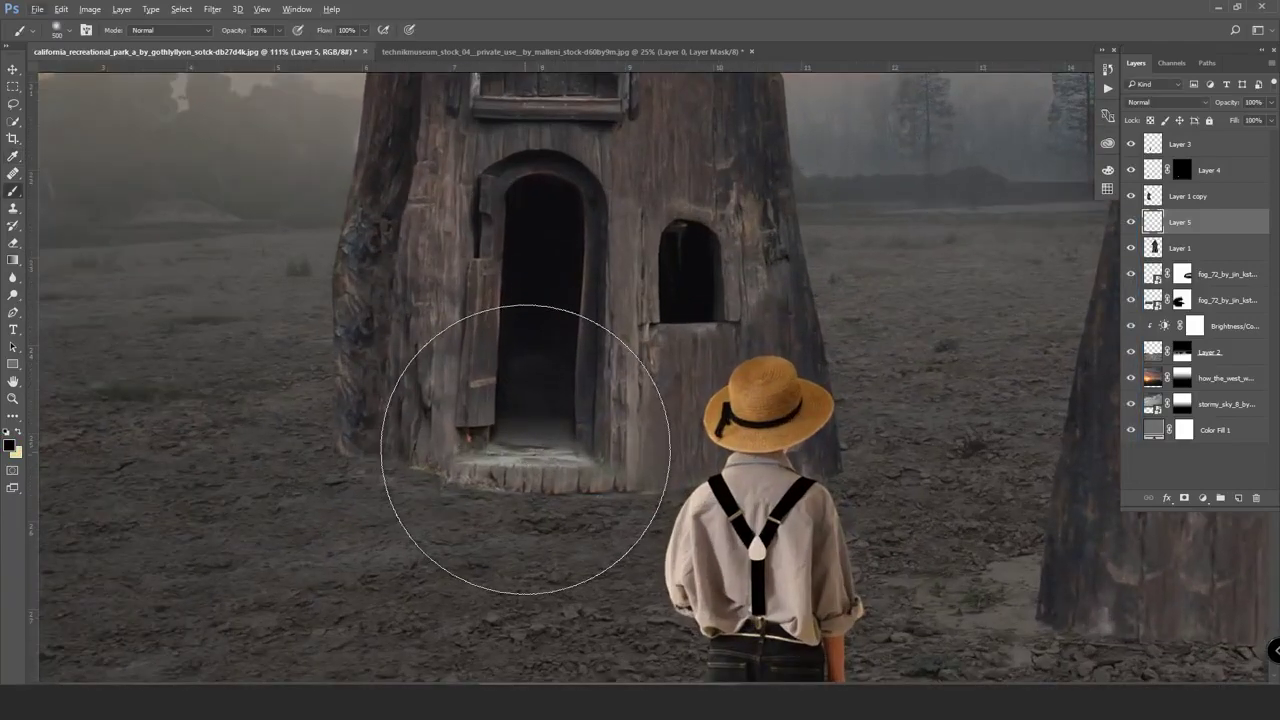
key(bracketleft)
key(bracketleft)
key(bracketleft)
key(bracketleft)
key(bracketleft)
key(bracketleft)
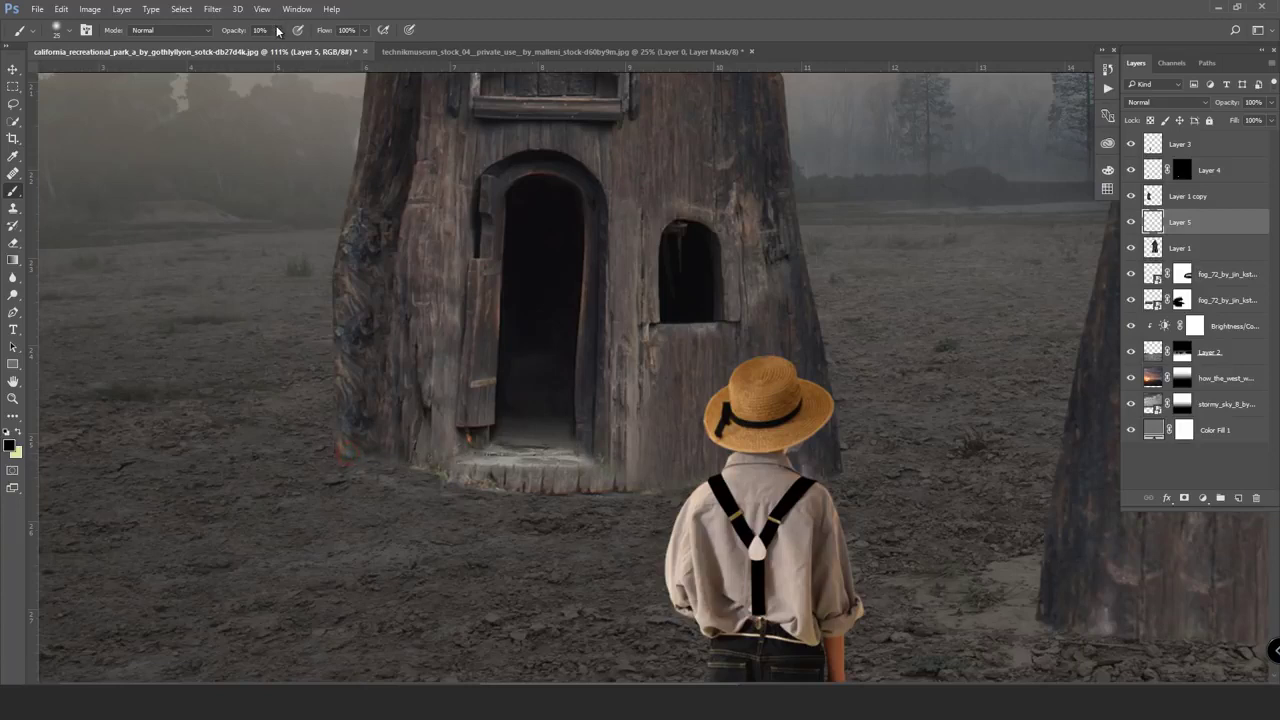
drag(279, 31, 300, 49)
key(bracketright)
key(bracketright)
key(bracketright)
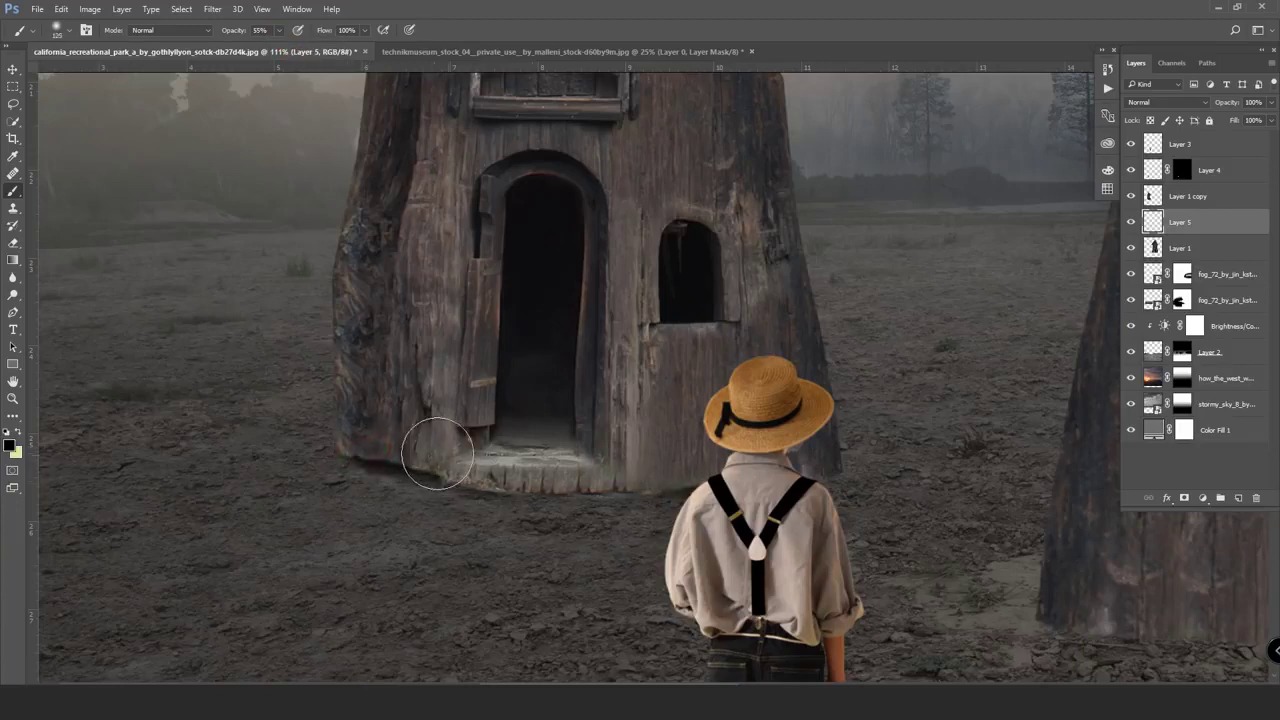
- Paint soft dark shadows along the stump house's base and from the boy toward the right house
click(423, 451)
drag(457, 451, 643, 486)
key(bracketright)
key(bracketright)
key(bracketright)
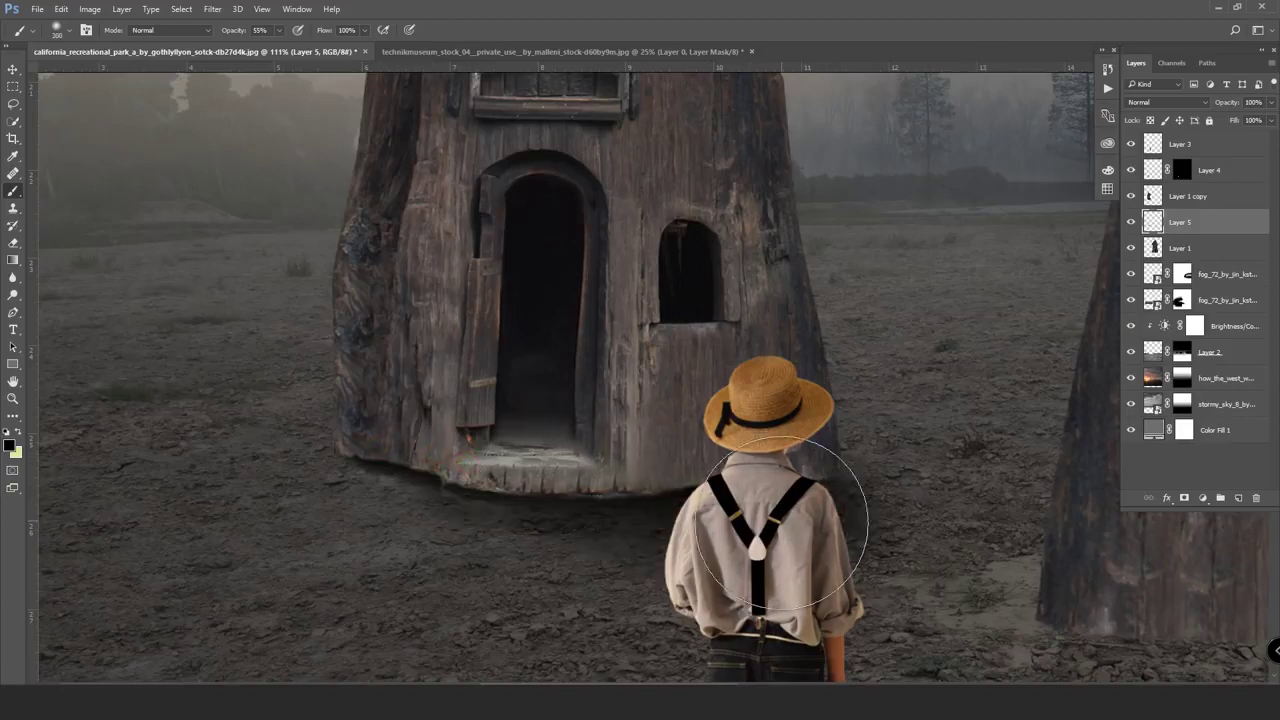
key(bracketleft)
key(bracketleft)
key(bracketleft)
drag(818, 490, 1178, 586)
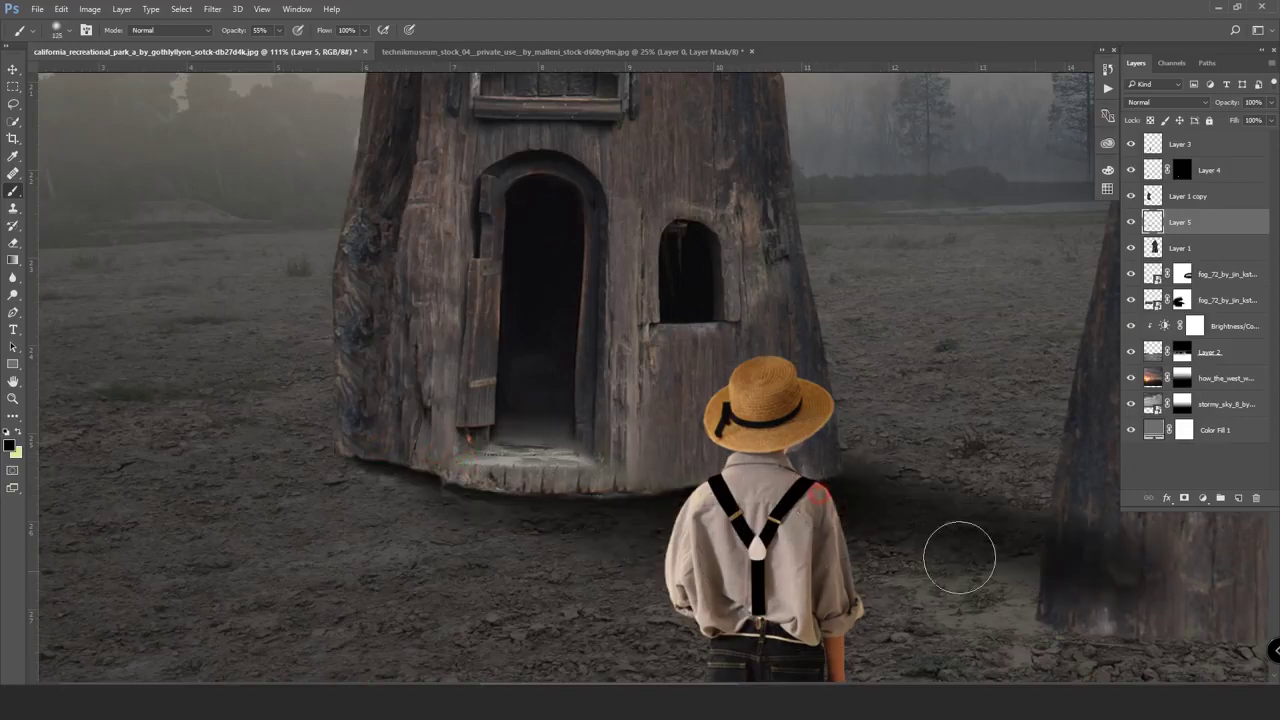
drag(880, 544, 1156, 640)
scroll(514, 414, down, 3)
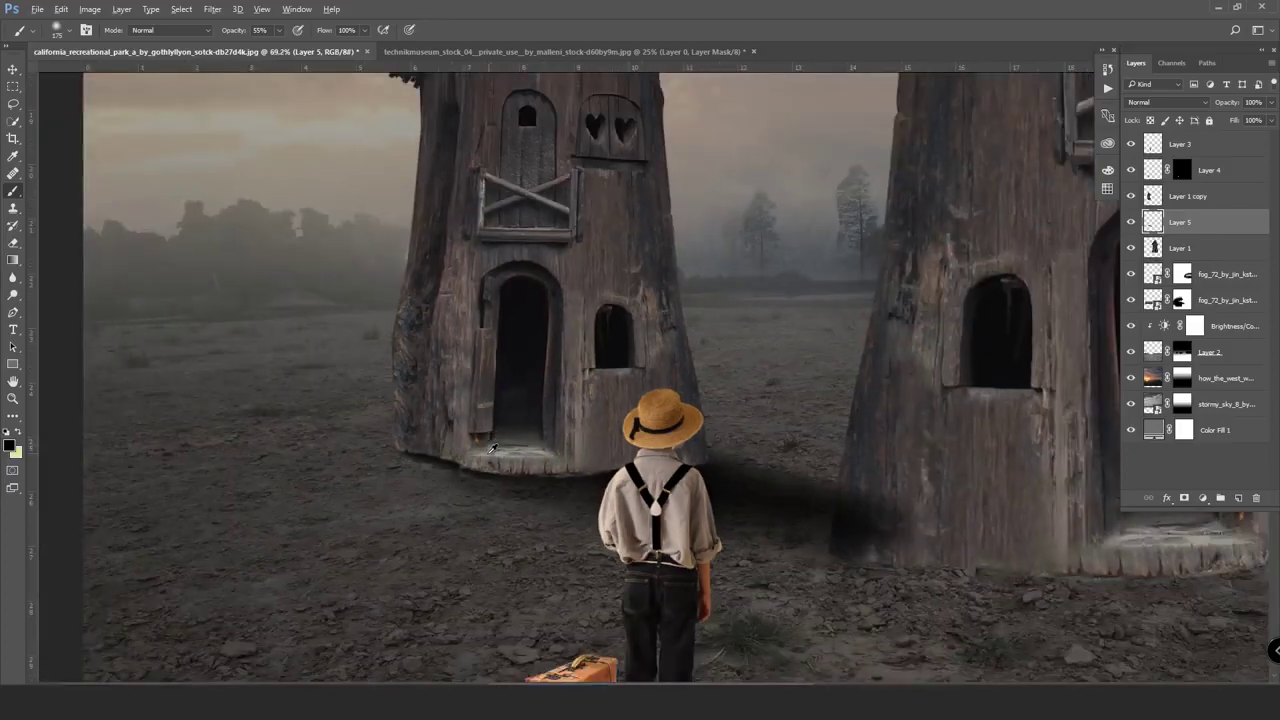
scroll(490, 447, up, 1)
drag(414, 430, 630, 500)
scroll(565, 450, down, 2)
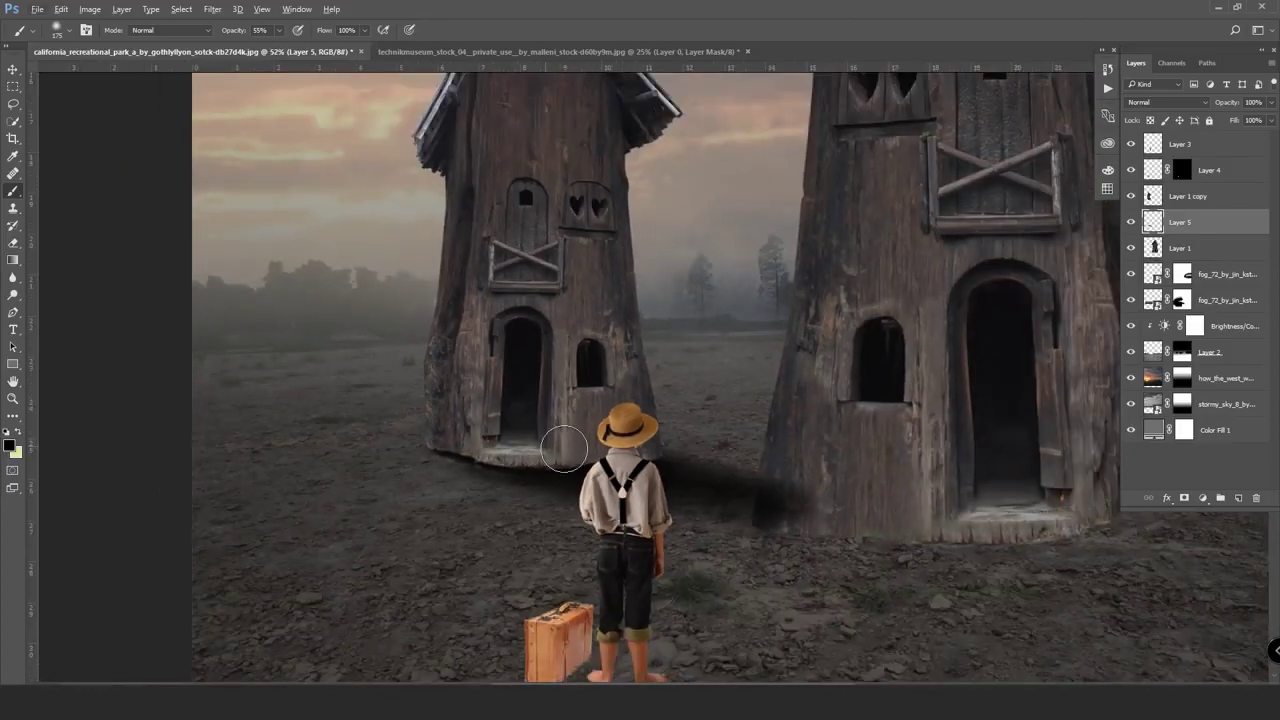
click(13, 242)
- Move Layer 1 above Layer 1 copy and Layer 5, then select Layer 5
click(1200, 196)
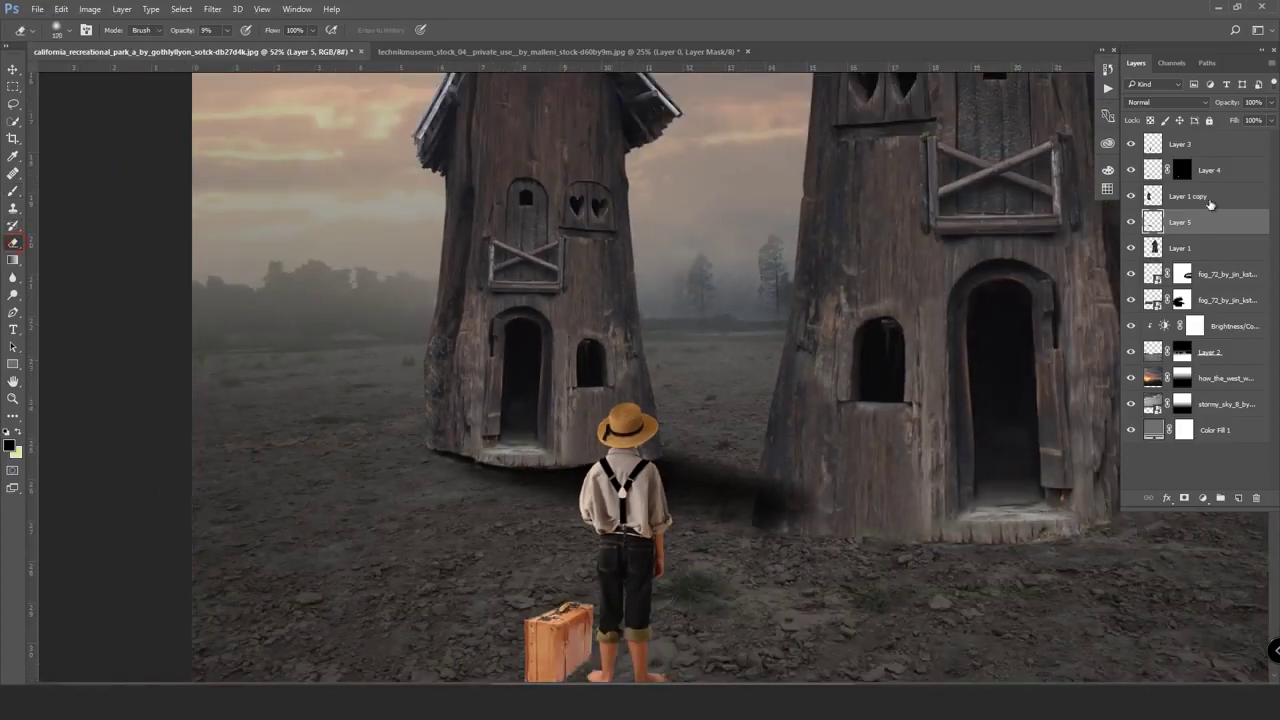
shift+click(1200, 226)
drag(1197, 262, 1198, 264)
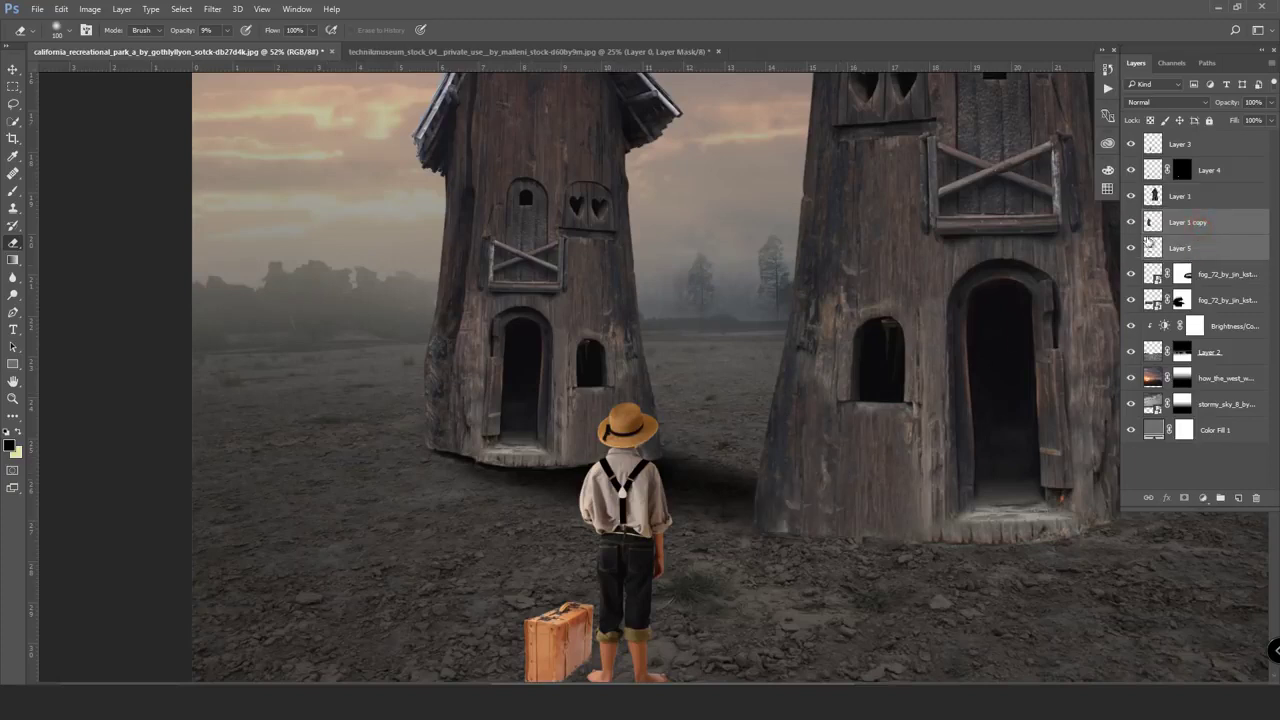
click(1197, 244)
- With the eraser at 100% opacity, fade the shadow right of the boy and near the right house's base
key(bracketright)
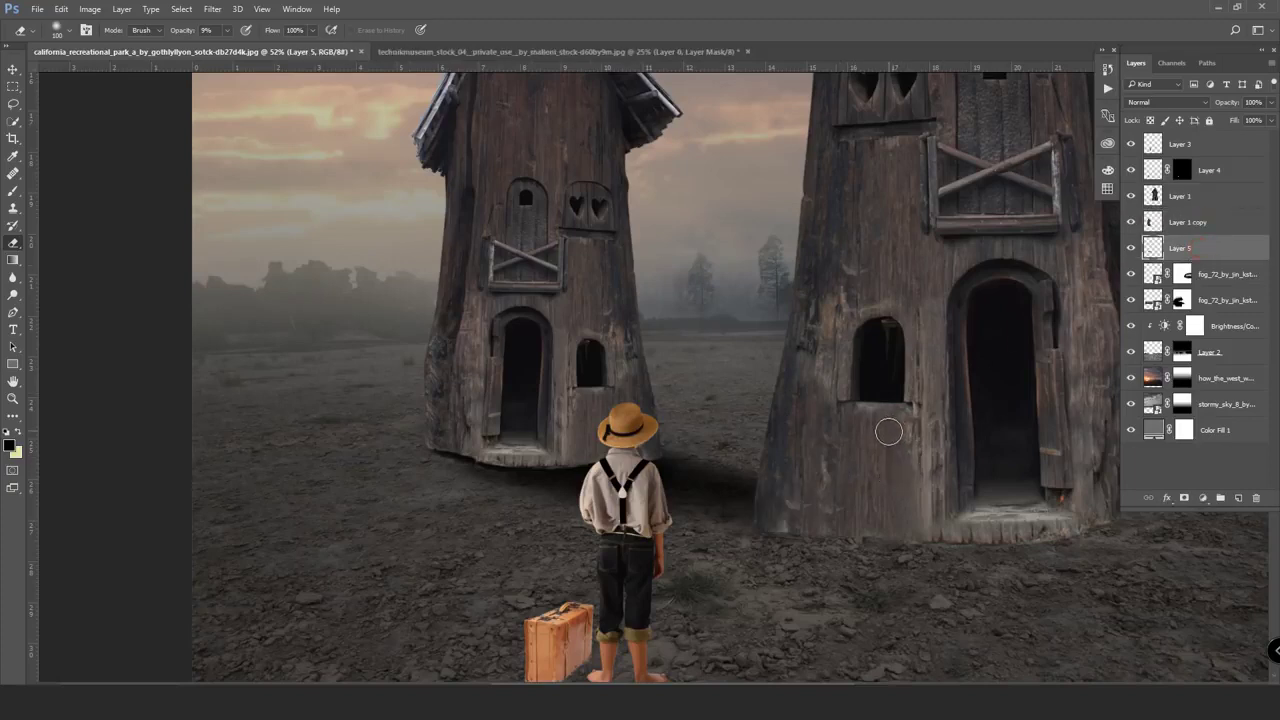
key(bracketright)
key(bracketright)
key(bracketright)
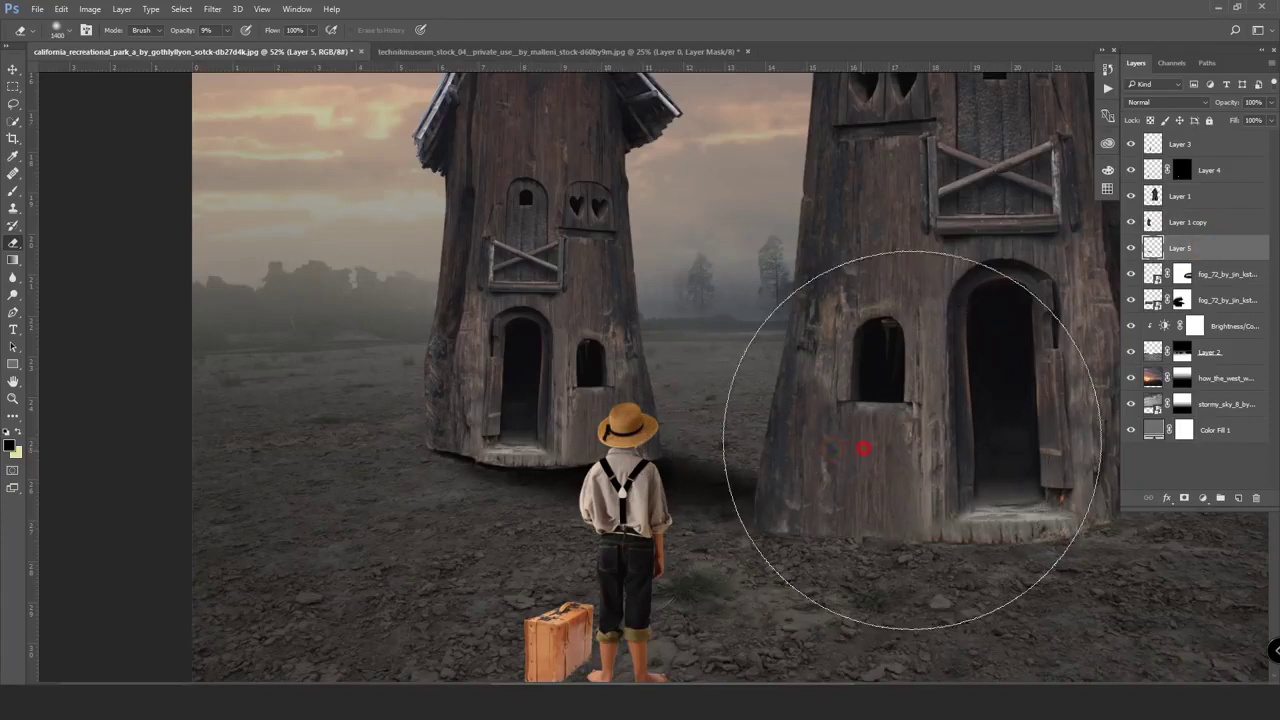
key(bracketleft)
key(bracketleft)
key(bracketleft)
key(bracketleft)
key(bracketleft)
key(bracketleft)
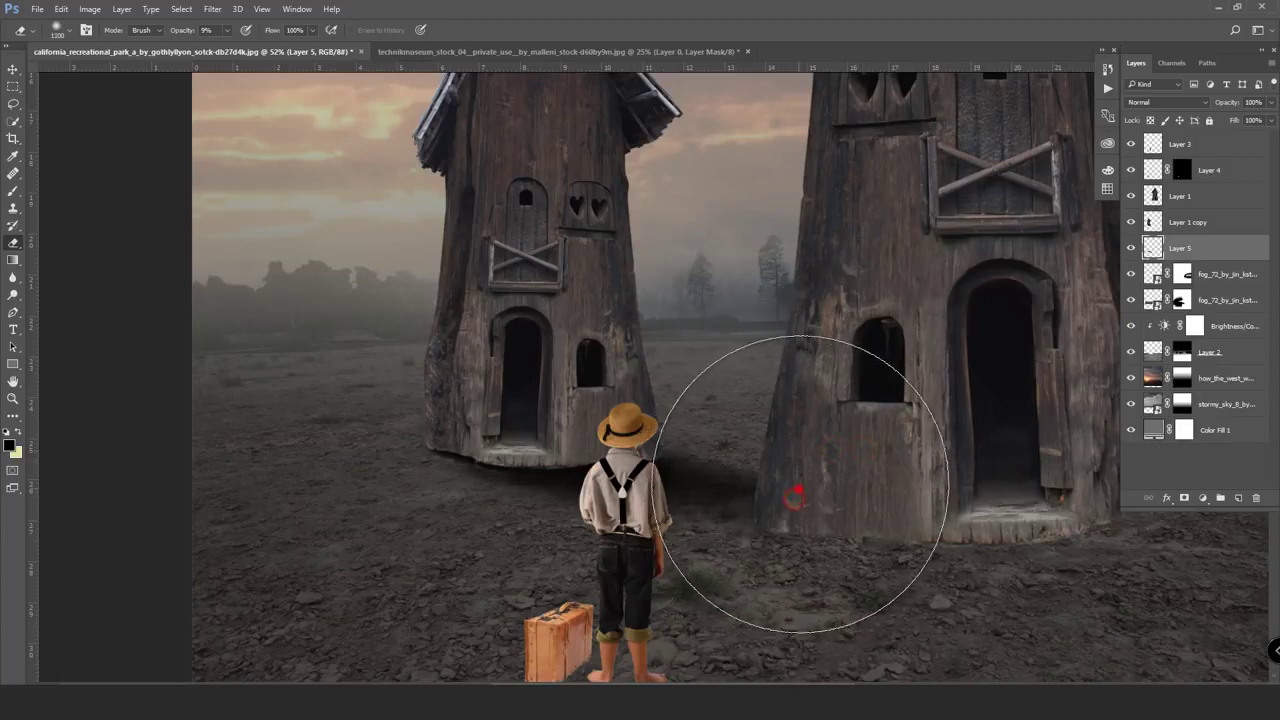
key(bracketleft)
key(bracketleft)
key(bracketleft)
mouse_move(802, 452)
mouse_down()
mouse_move(551, 565)
mouse_move(680, 558)
mouse_move(794, 457)
mouse_move(694, 363)
mouse_move(800, 457)
mouse_up()
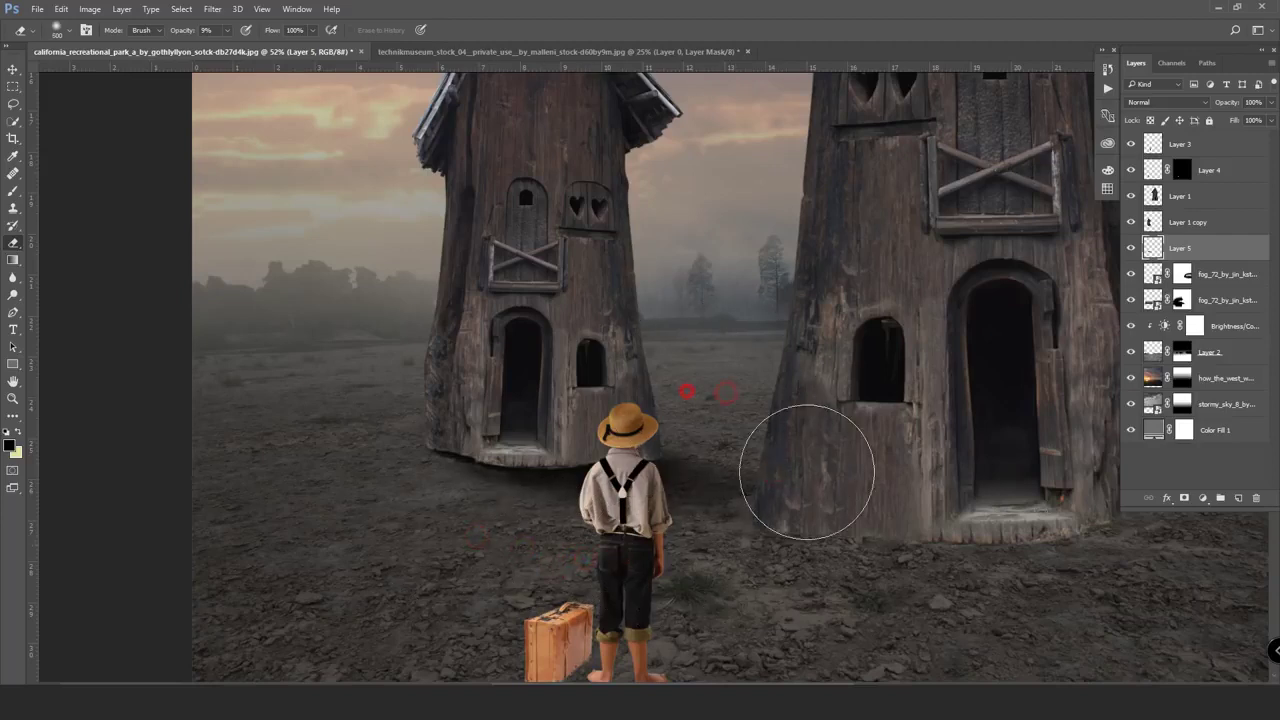
drag(228, 30, 286, 48)
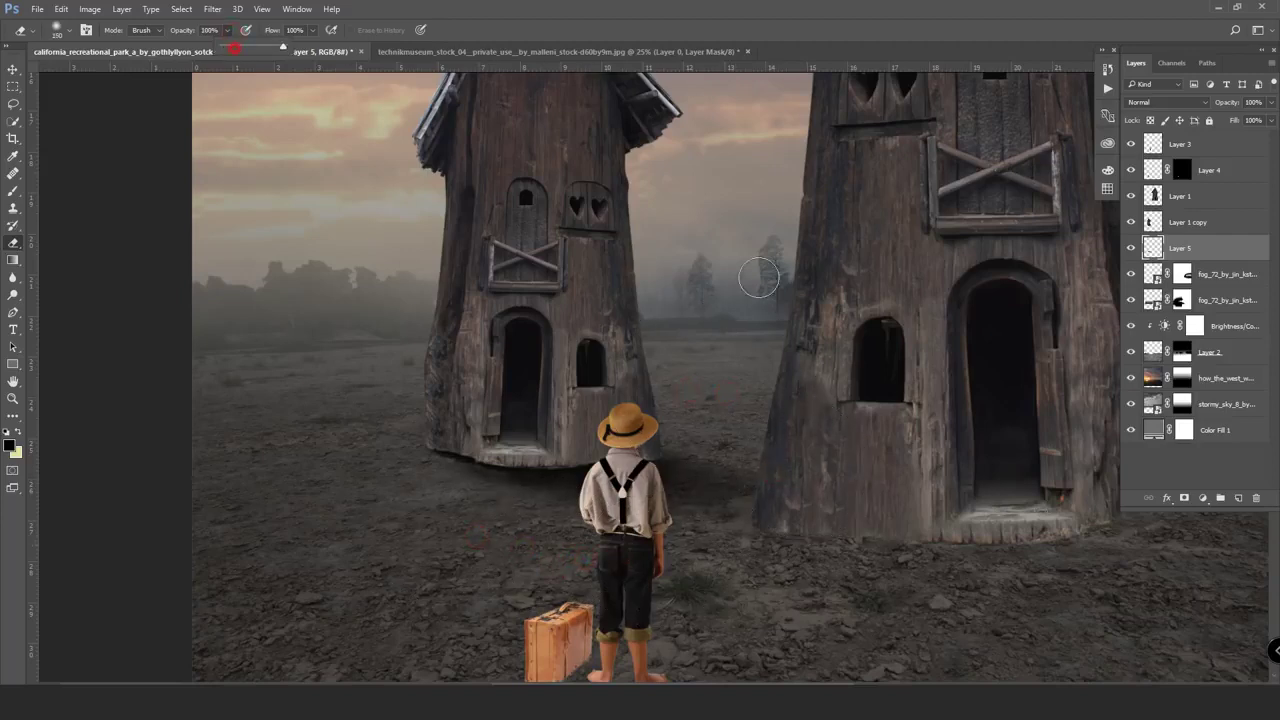
key(bracketleft)
key(bracketleft)
key(bracketleft)
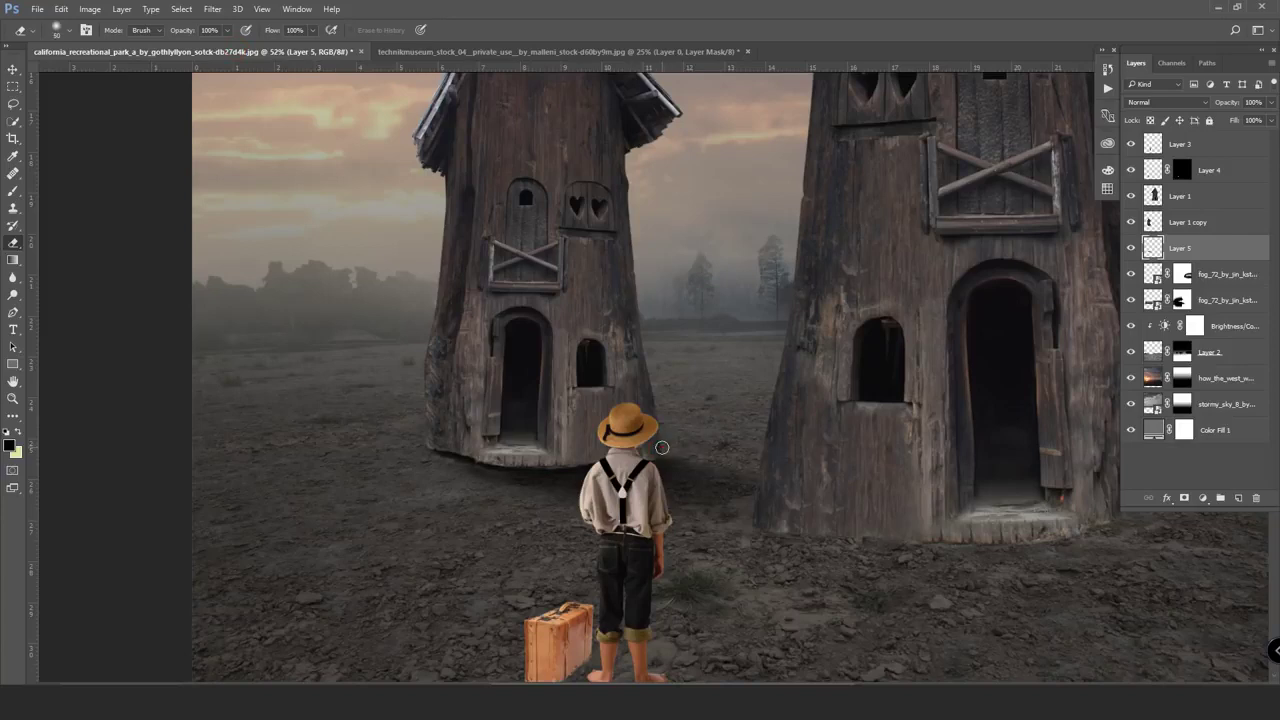
drag(662, 447, 851, 490)
key(bracketright)
key(bracketright)
key(bracketright)
drag(743, 443, 786, 400)
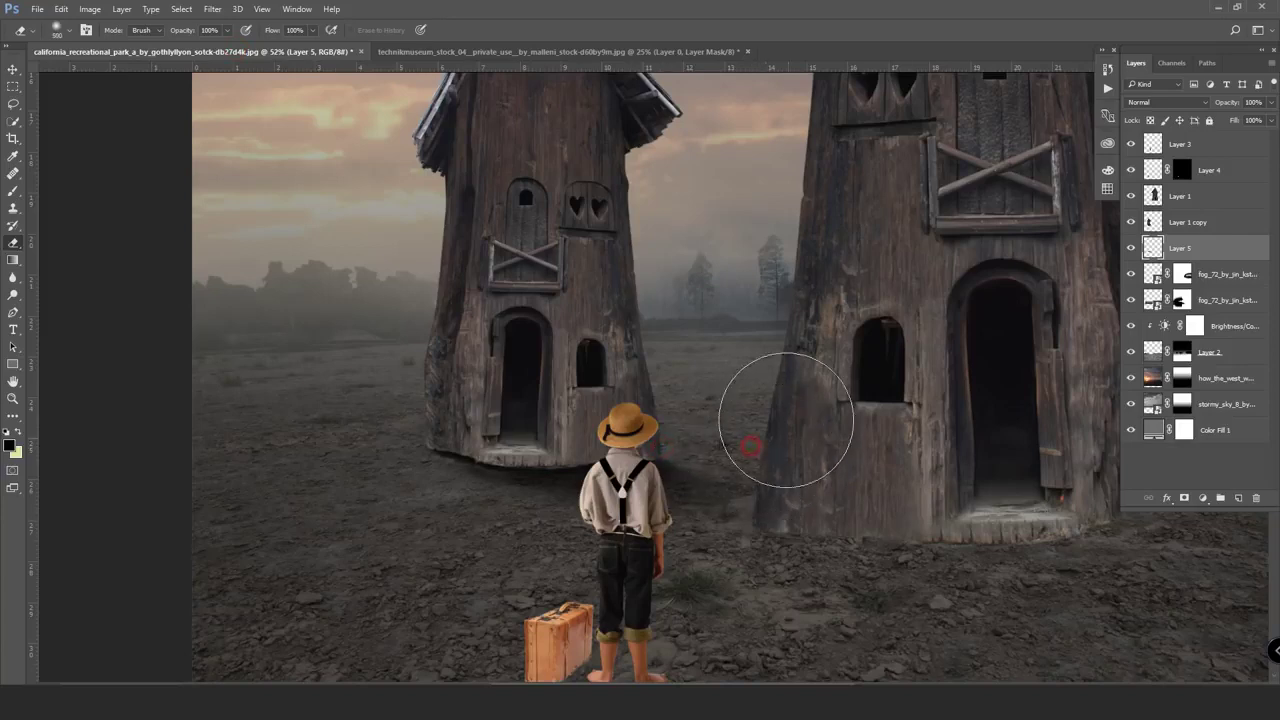
key(bracketleft)
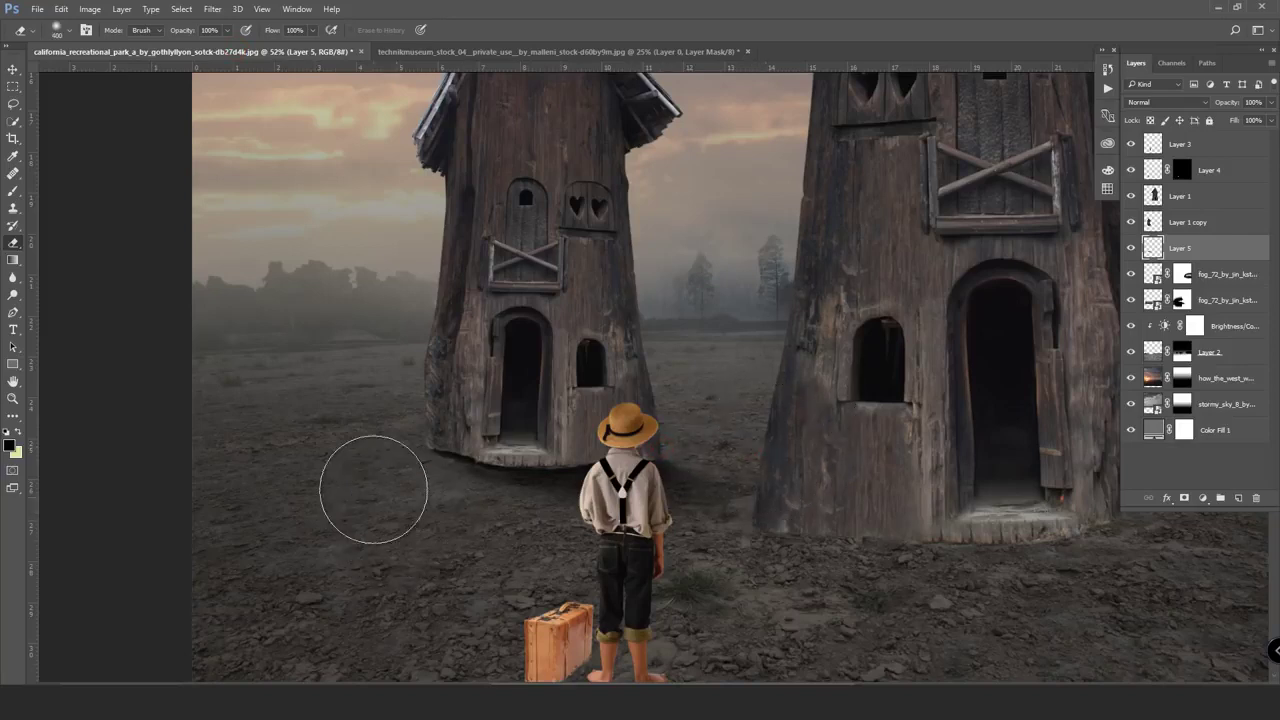
key(bracketleft)
key(bracketleft)
key(bracketleft)
- Erase and touch up the shadow around the left house's base
click(409, 450)
drag(403, 455, 475, 472)
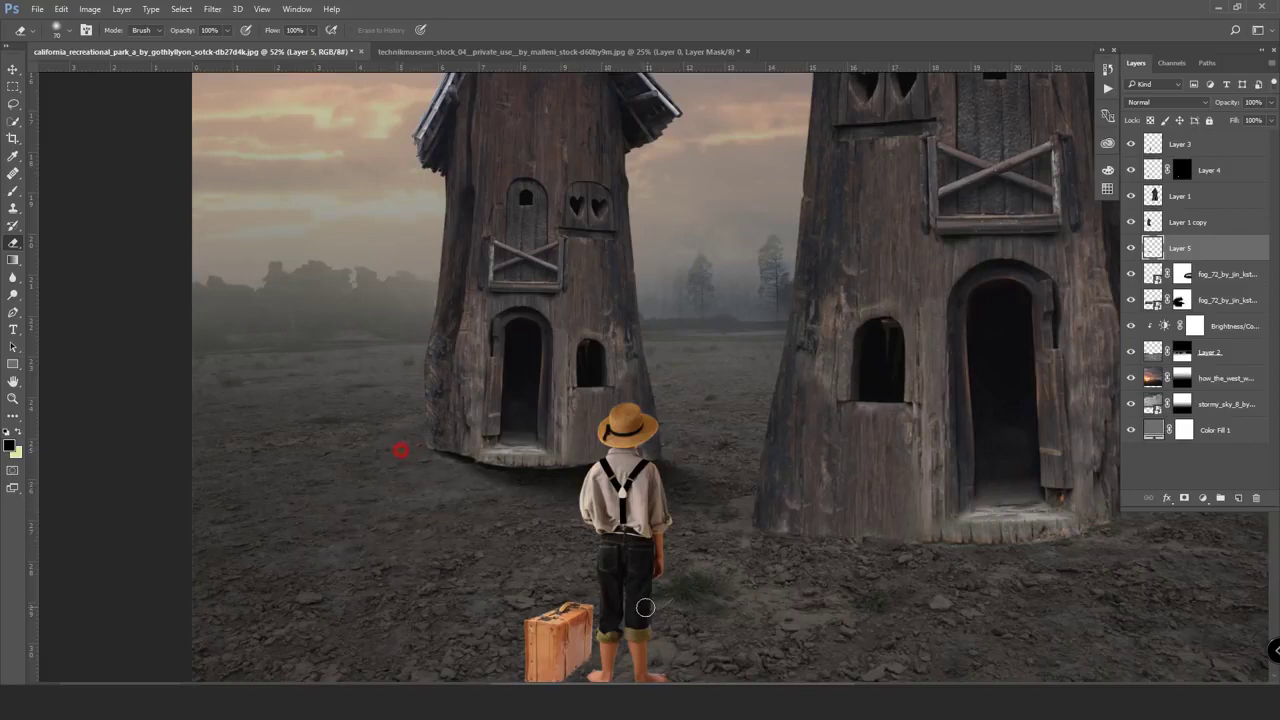
click(457, 480)
click(418, 461)
click(12, 190)
drag(452, 432, 480, 461)
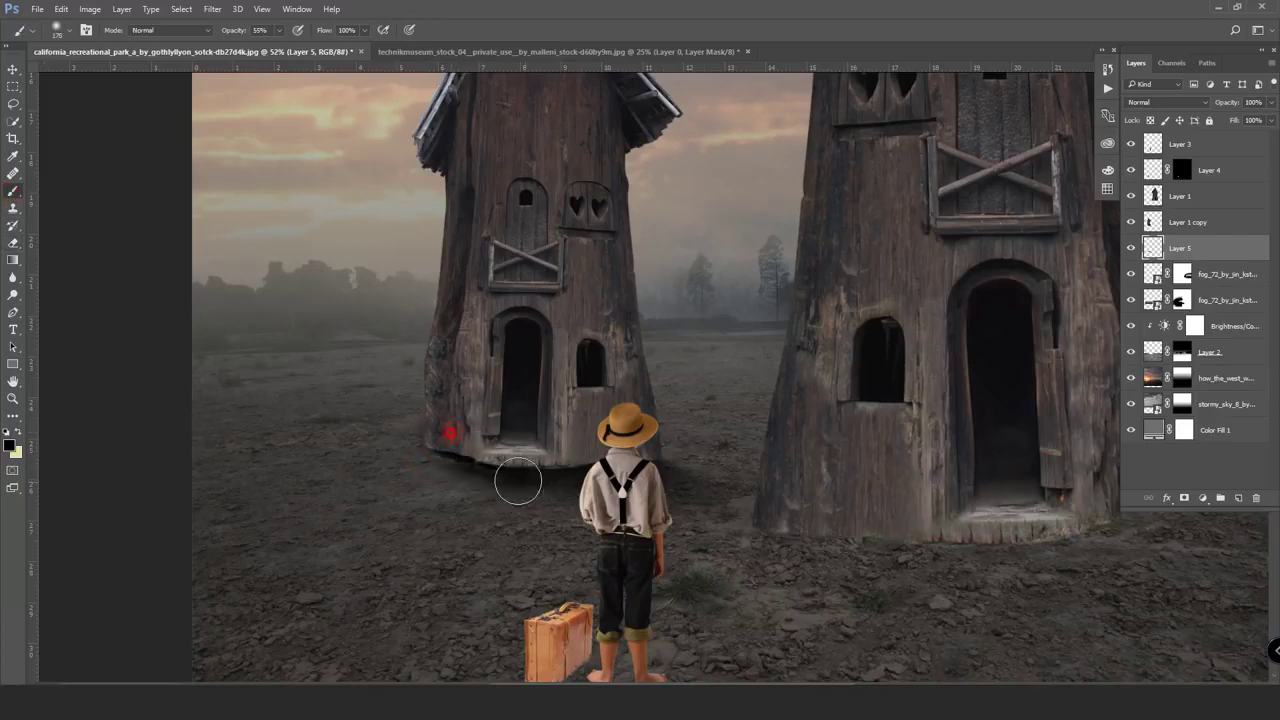
click(12, 242)
click(430, 490)
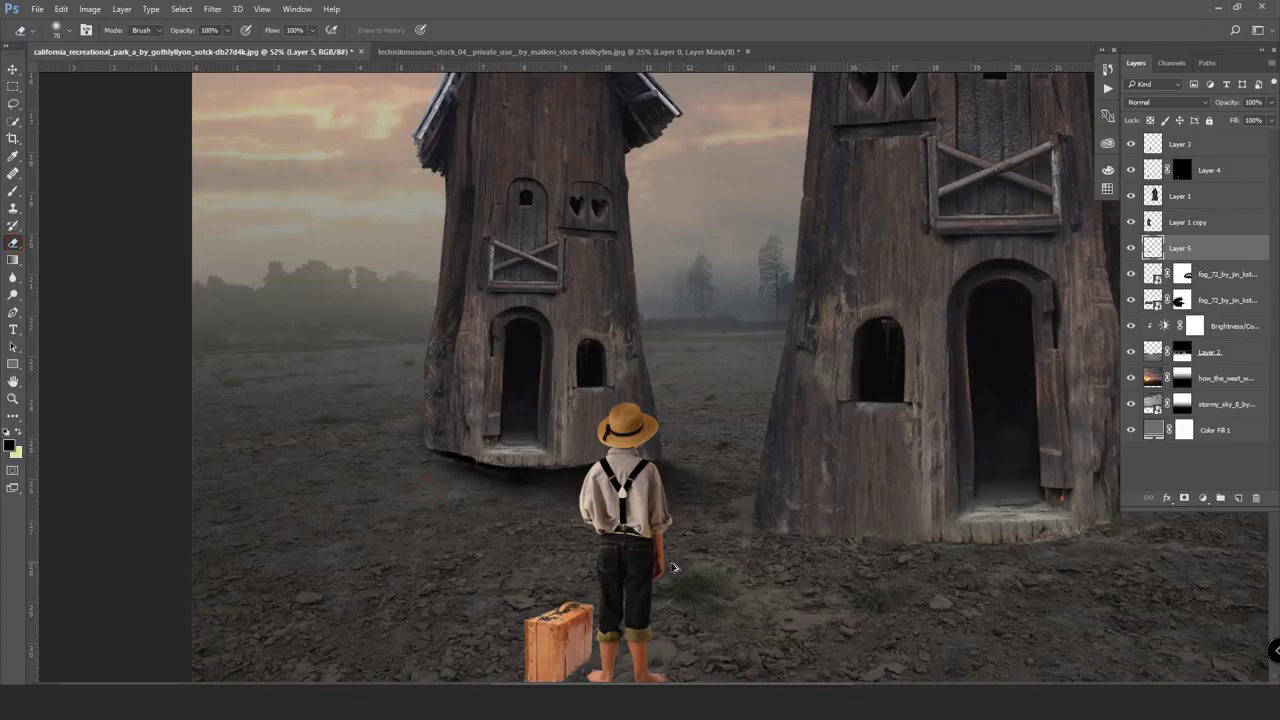
- Toggle the visibility of Layer 5 and Layer 1 copy to compare the shadow's effect
scroll(470, 480, up, 1)
scroll(480, 465, up, 3)
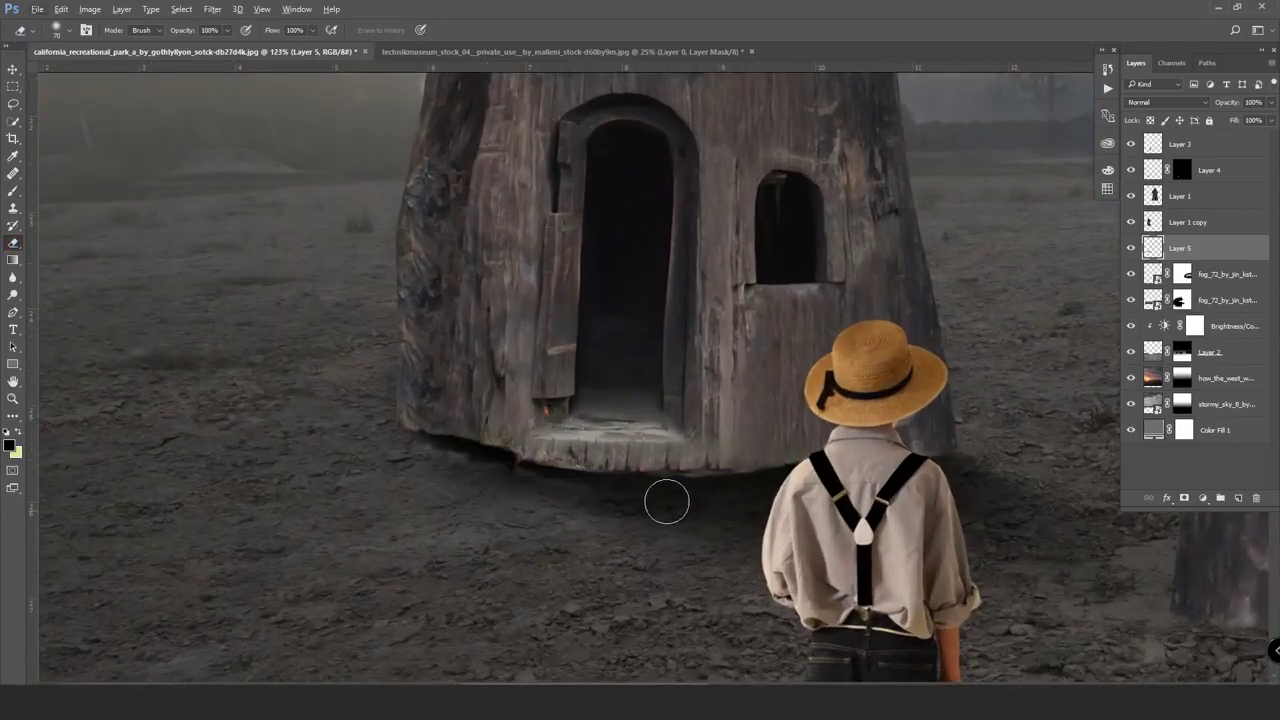
click(1131, 249)
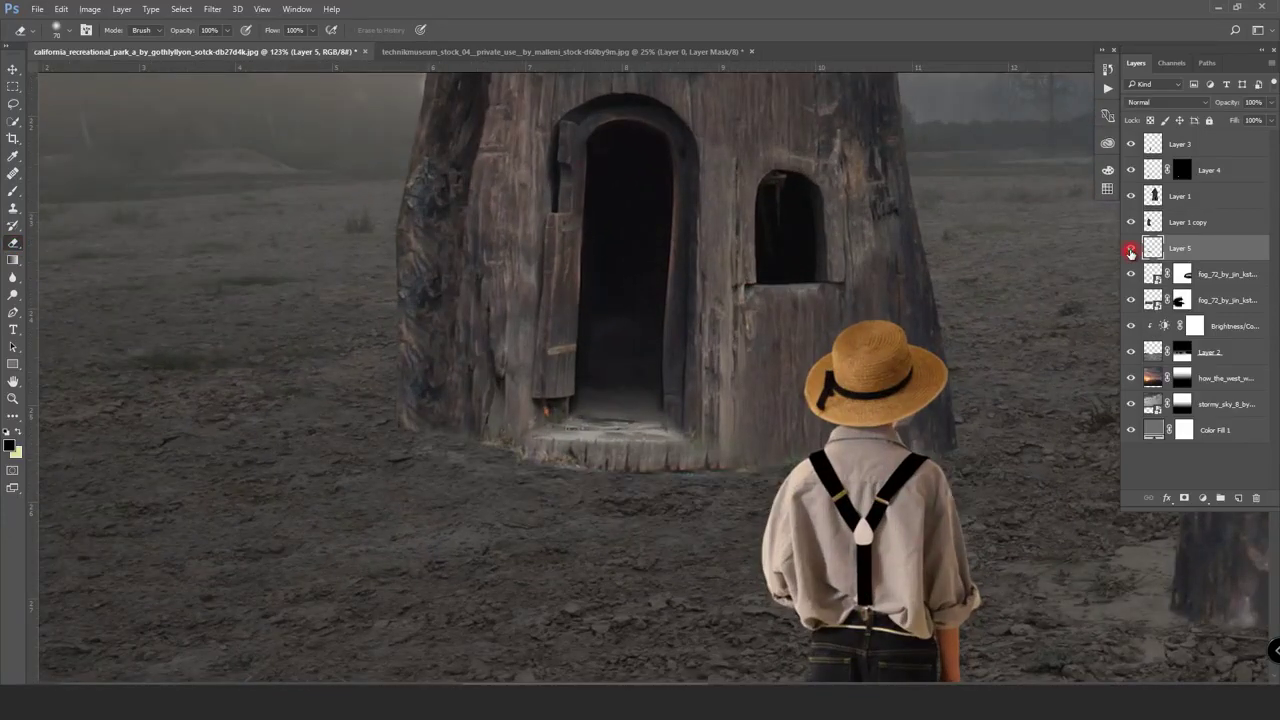
click(1131, 249)
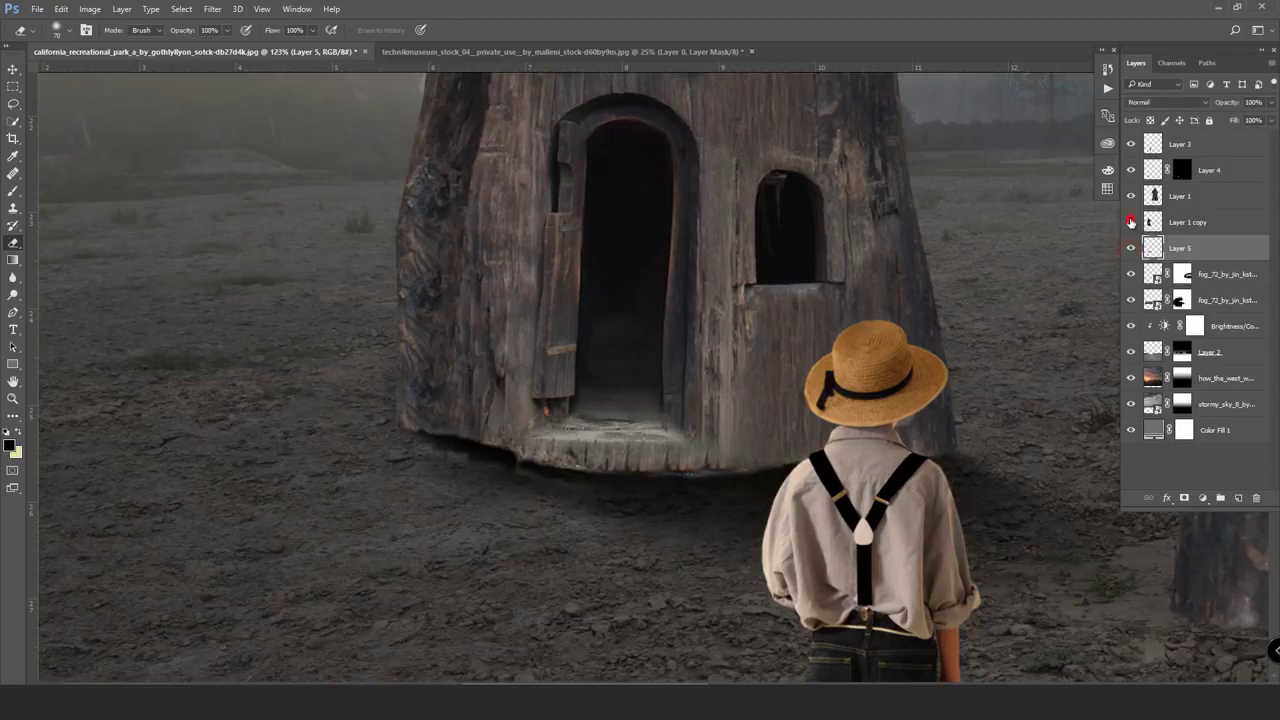
click(1131, 222)
- Erase stray pixels along the house base on Layer 1 copy
click(1176, 229)
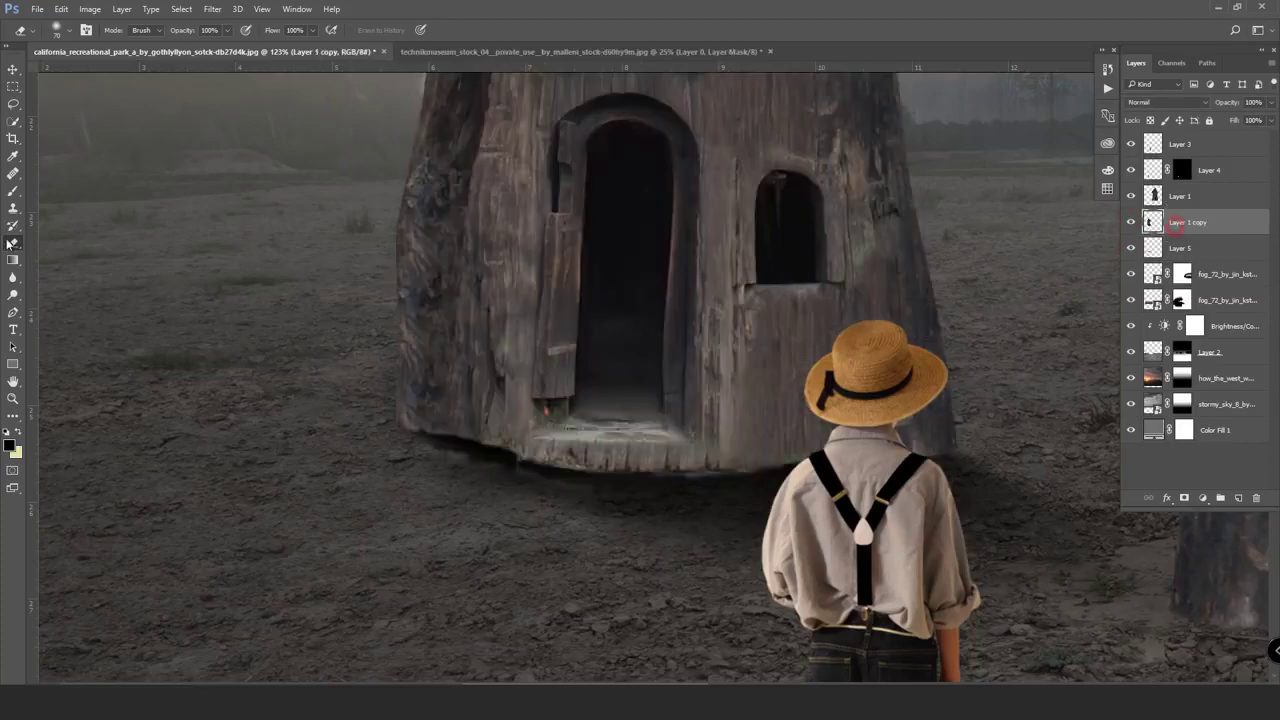
click(514, 491)
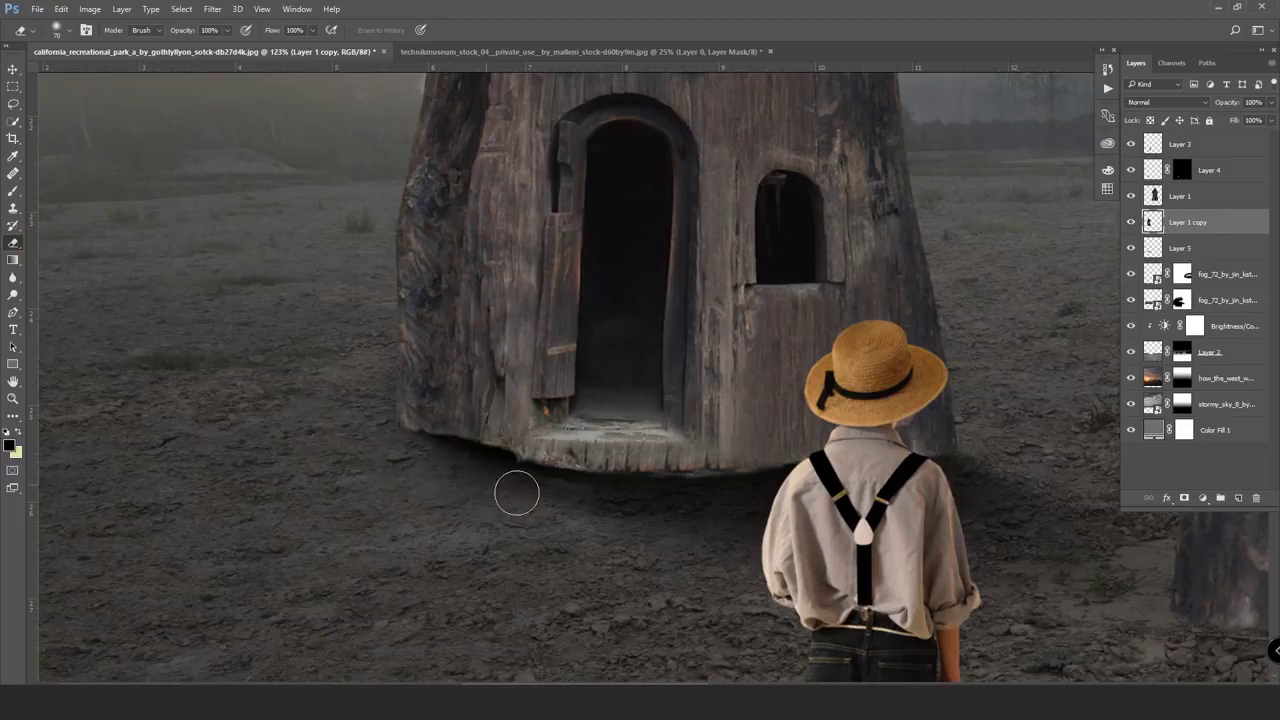
click(555, 522)
click(736, 525)
click(680, 514)
click(789, 493)
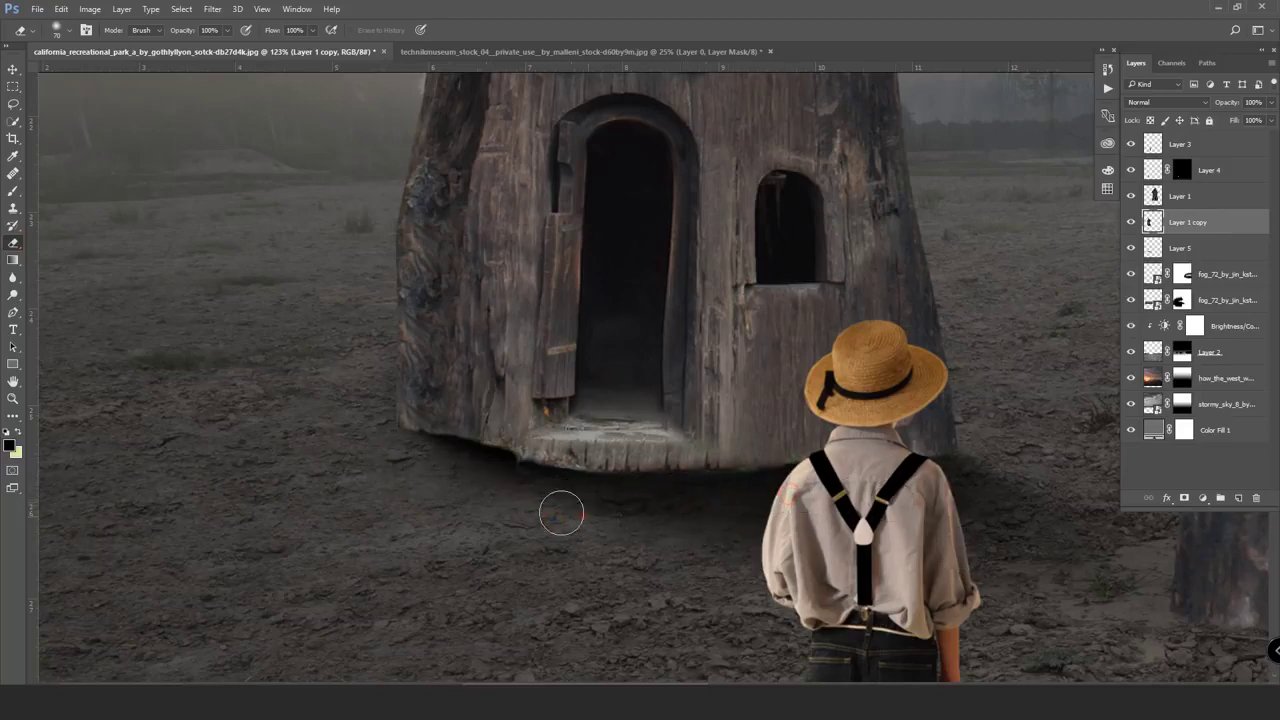
click(565, 514)
click(500, 481)
scroll(543, 466, down, 2)
scroll(490, 480, up, 1)
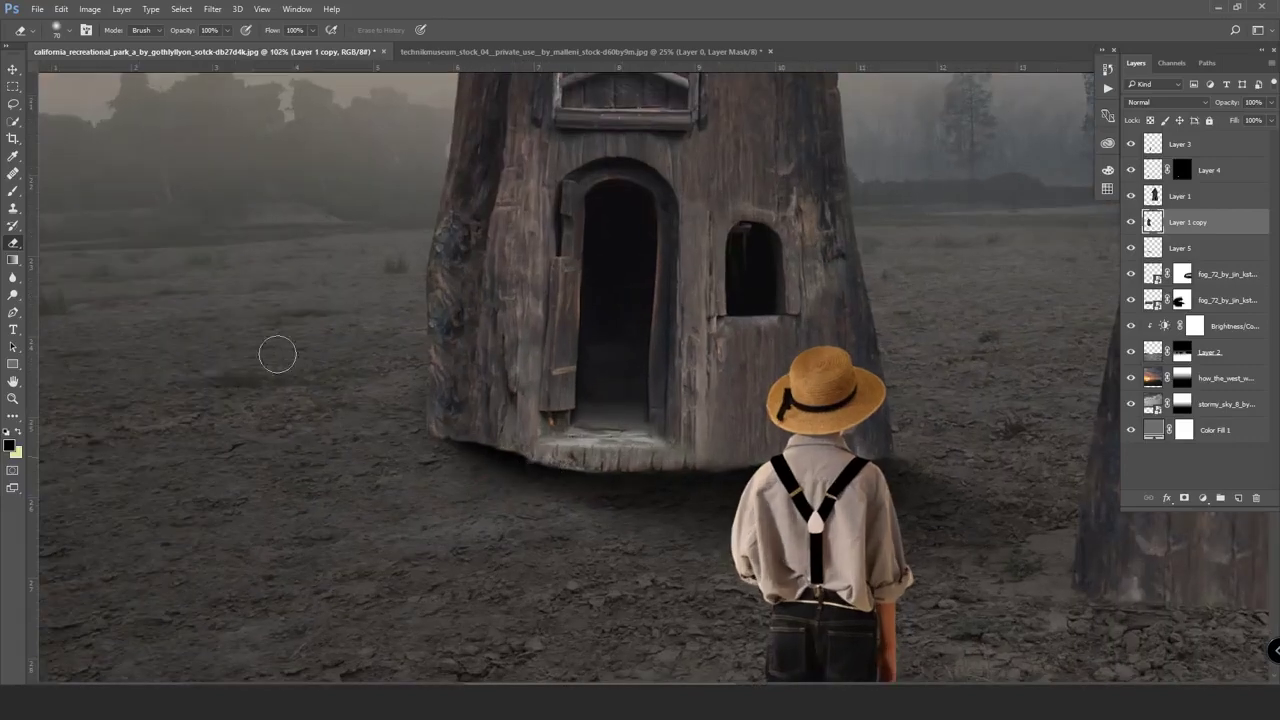
- Paint a dark contact shadow under the left house's base on Layer 5
key(b)
key(bracketleft)
key(bracketleft)
key(bracketleft)
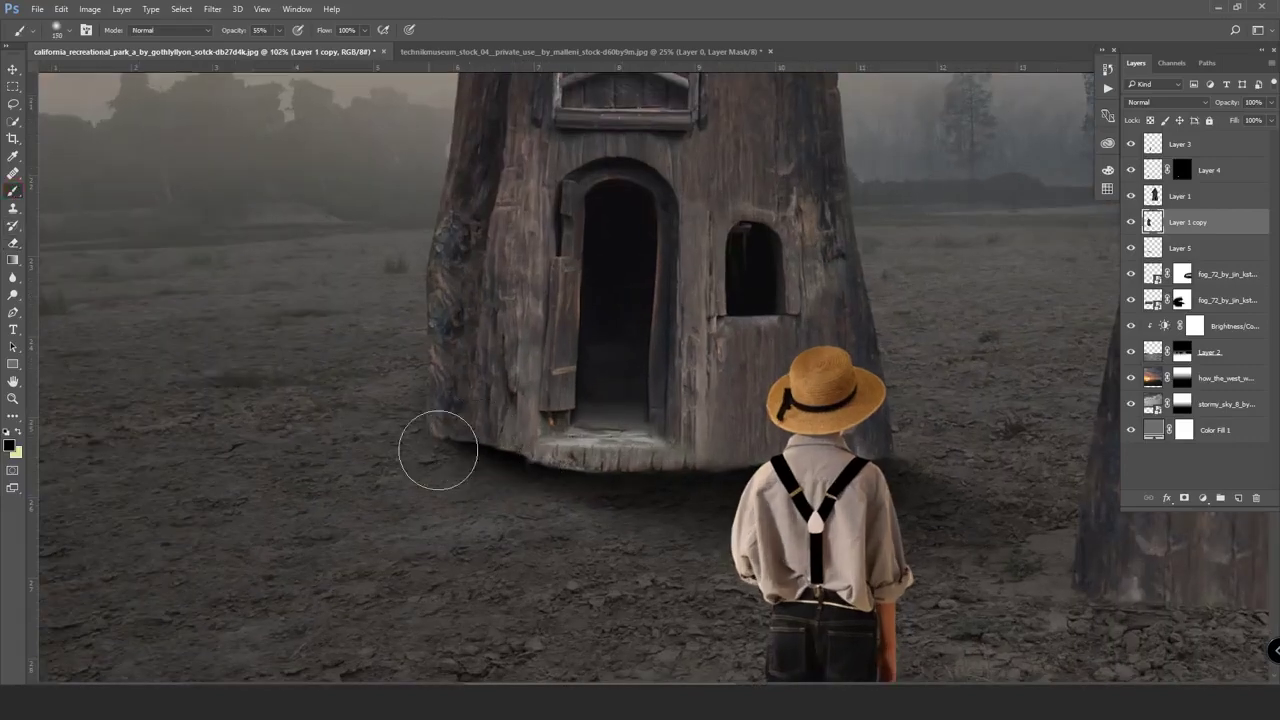
key(bracketleft)
key(bracketleft)
key(bracketleft)
drag(433, 441, 618, 484)
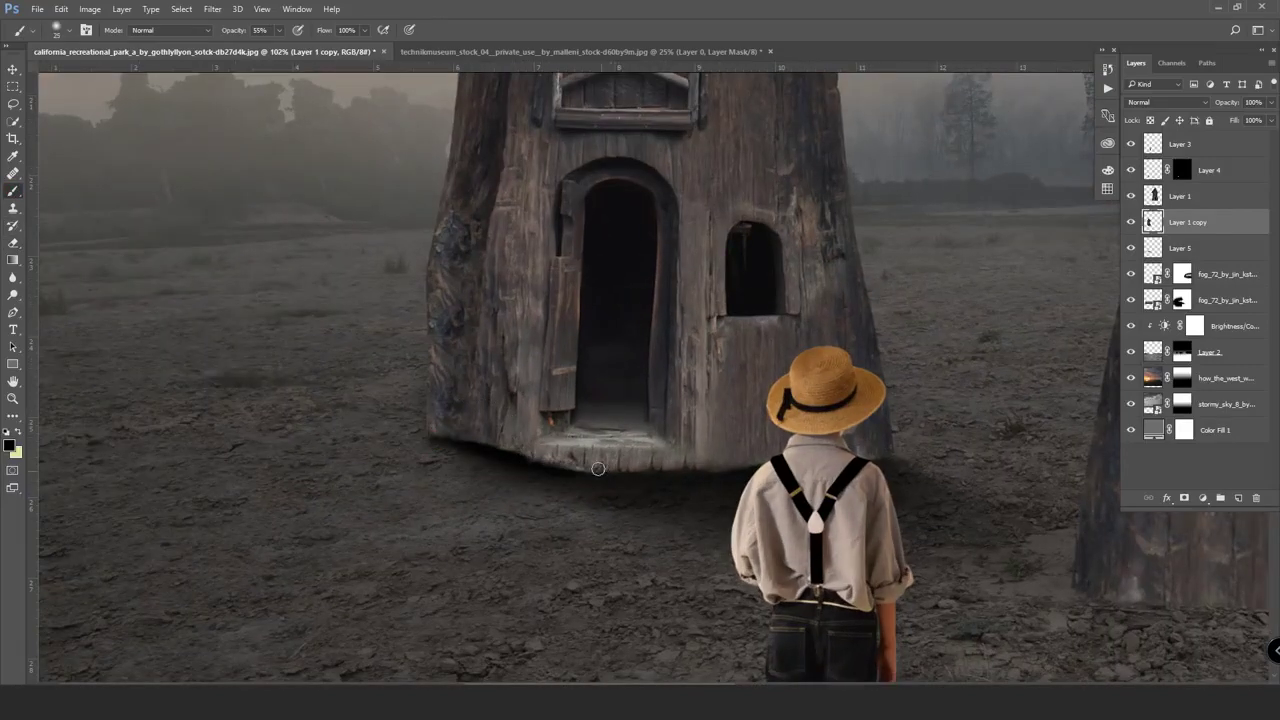
click(1180, 248)
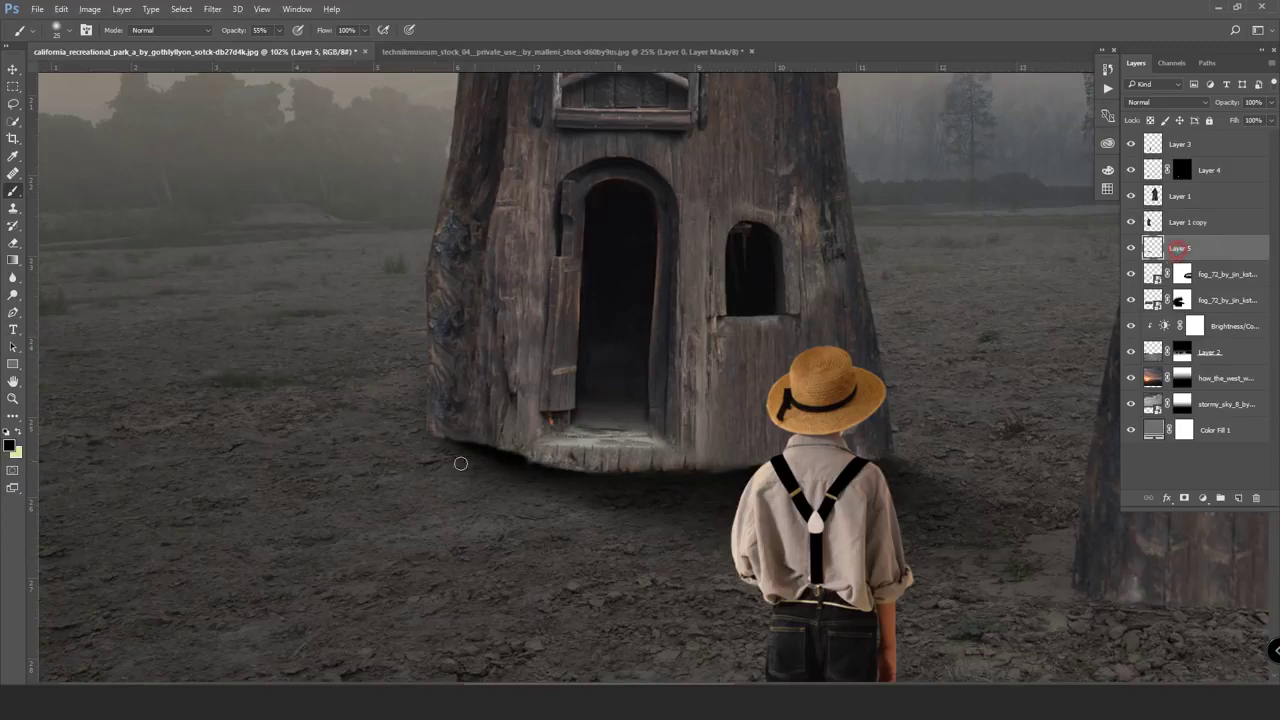
drag(435, 441, 793, 538)
key(ctrl+z)
key(ctrl+0)
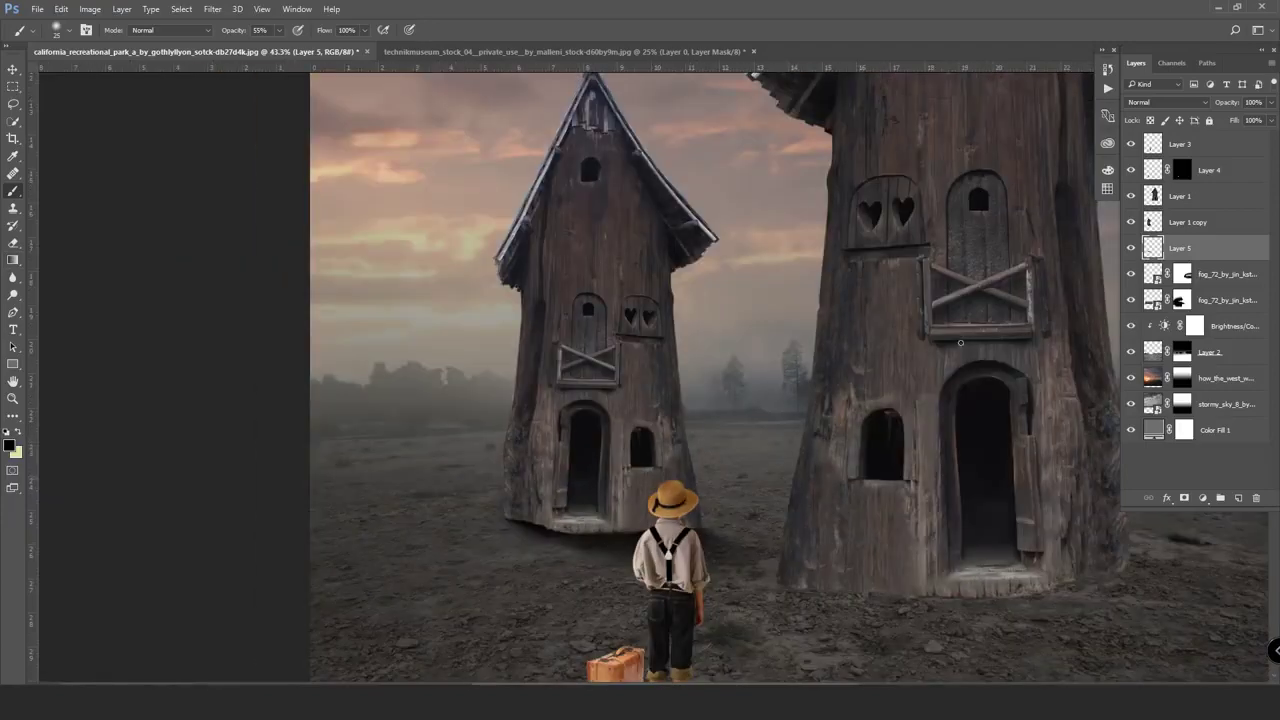
- Lower Layer 5's opacity to 54%
click(1271, 102)
drag(1267, 120, 1244, 121)
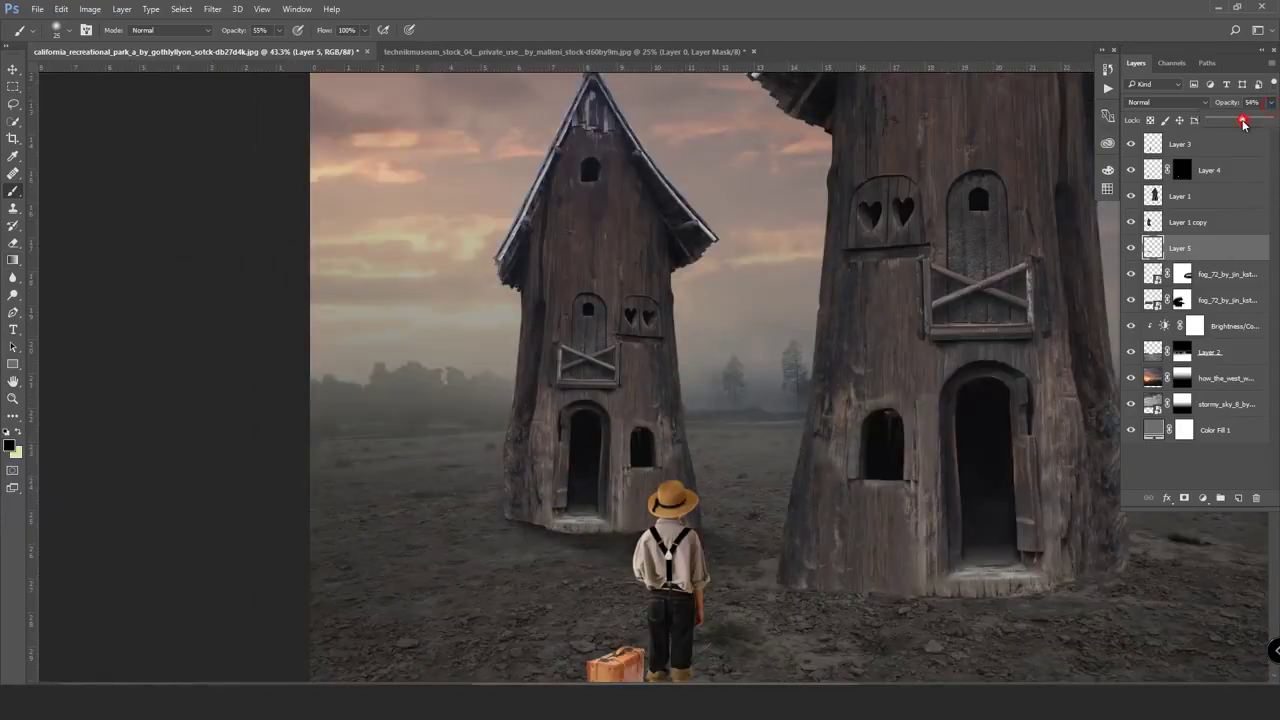
click(1204, 224)
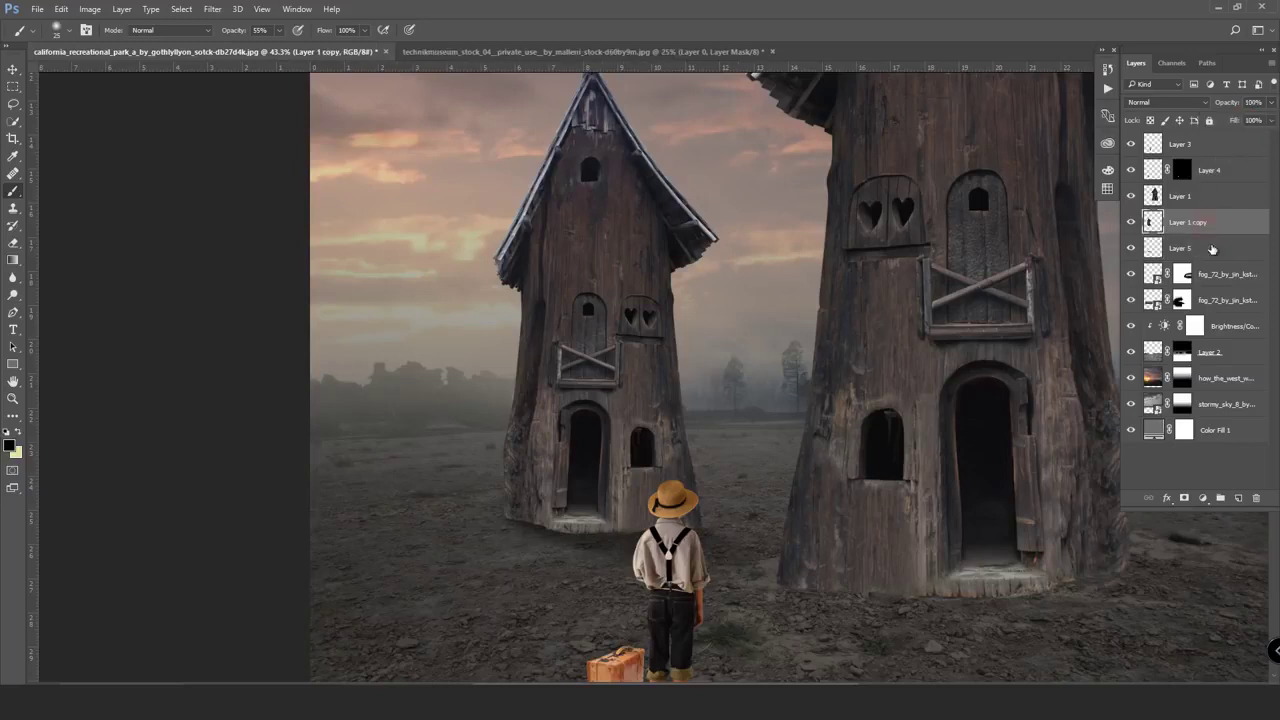
- Add a new layer clipped to Layer 1 copy and paint soft shading over the boy at 23% brush opacity
click(1237, 498)
drag(1199, 234, 1199, 238)
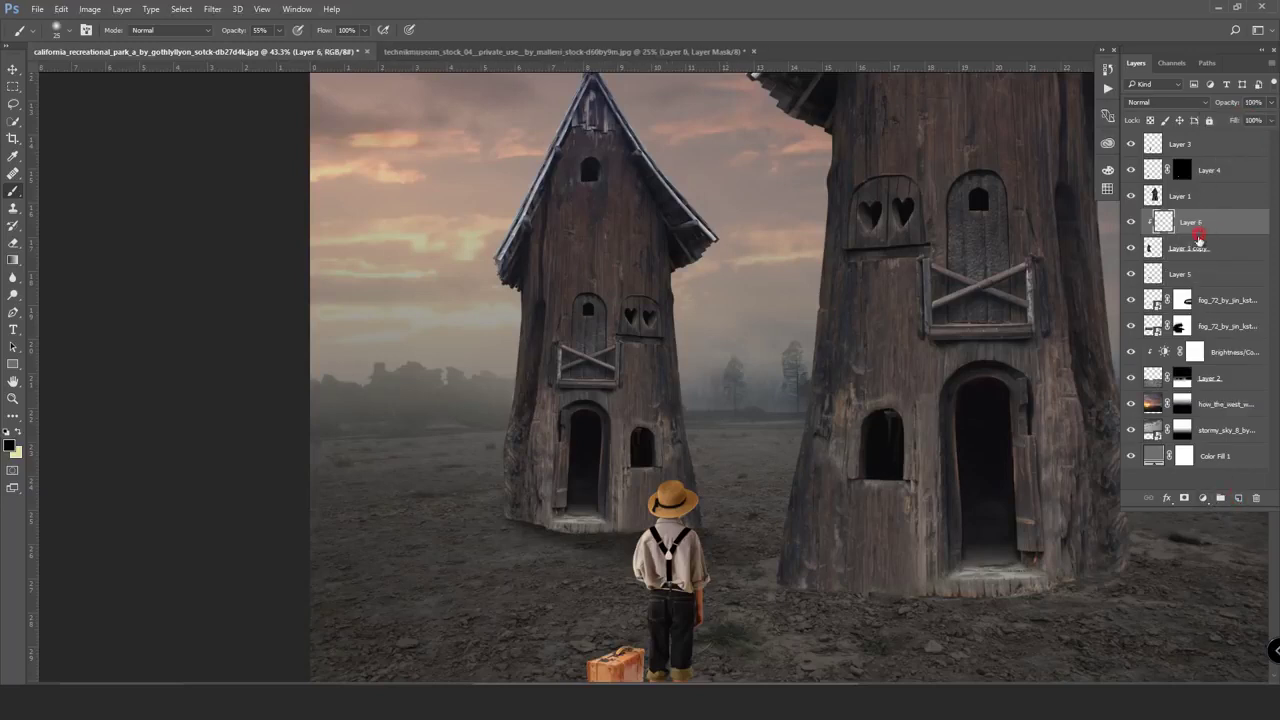
scroll(553, 390, up, 1)
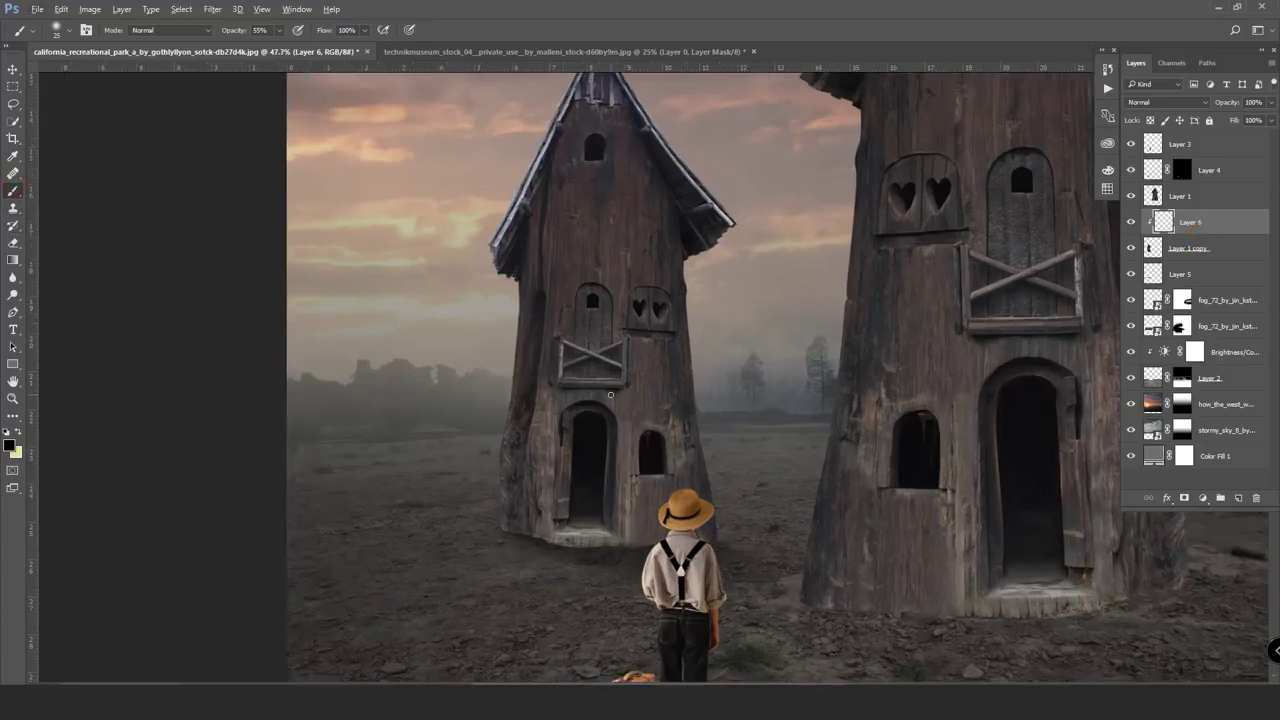
key(bracketright)
key(bracketright)
key(bracketright)
drag(260, 49, 240, 49)
mouse_move(637, 571)
mouse_down()
mouse_move(588, 604)
mouse_move(500, 586)
mouse_move(551, 571)
mouse_move(514, 571)
mouse_move(522, 636)
mouse_up()
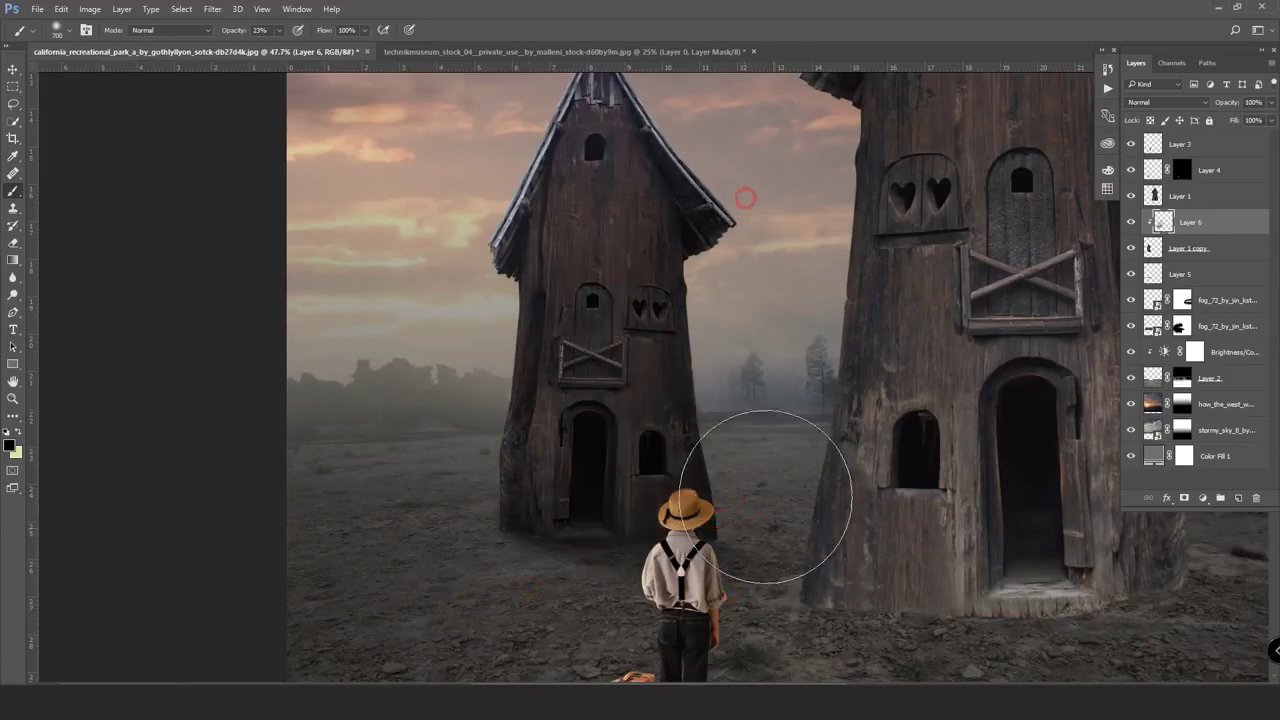
scroll(737, 410, down, 2)
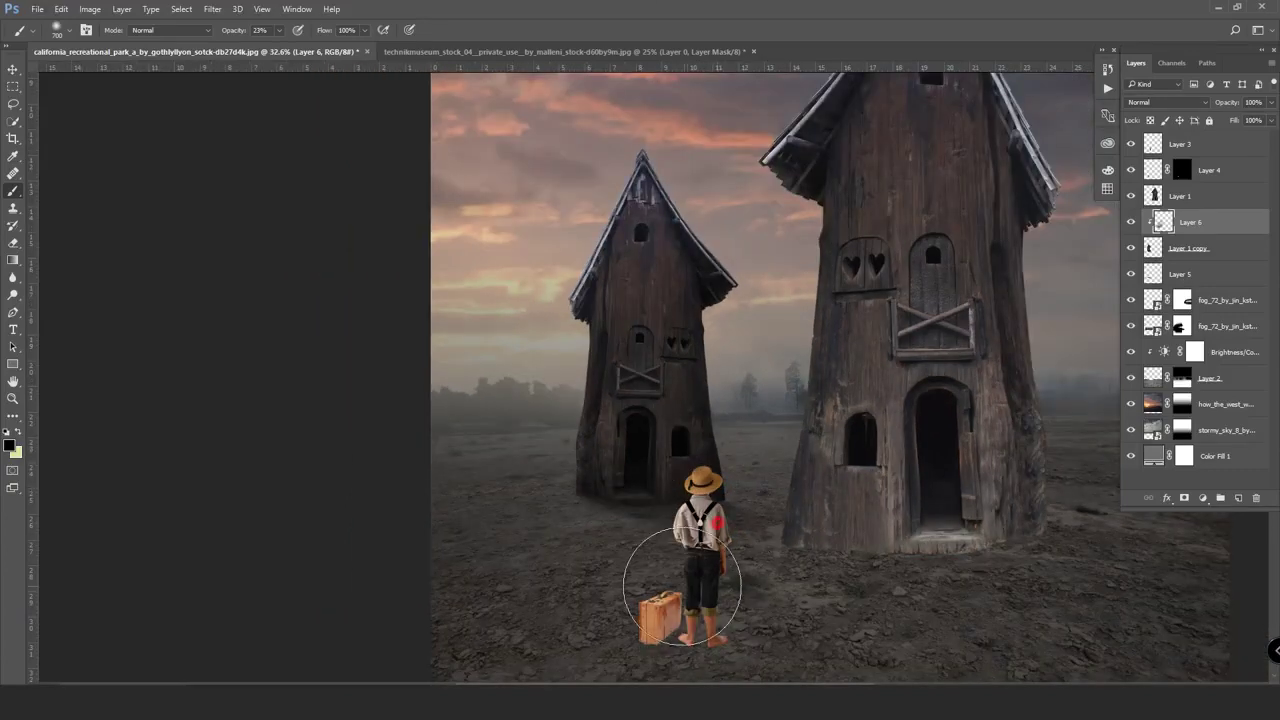
scroll(682, 586, up, 2)
- Set the eraser to a larger size with 39% opacity
key(e)
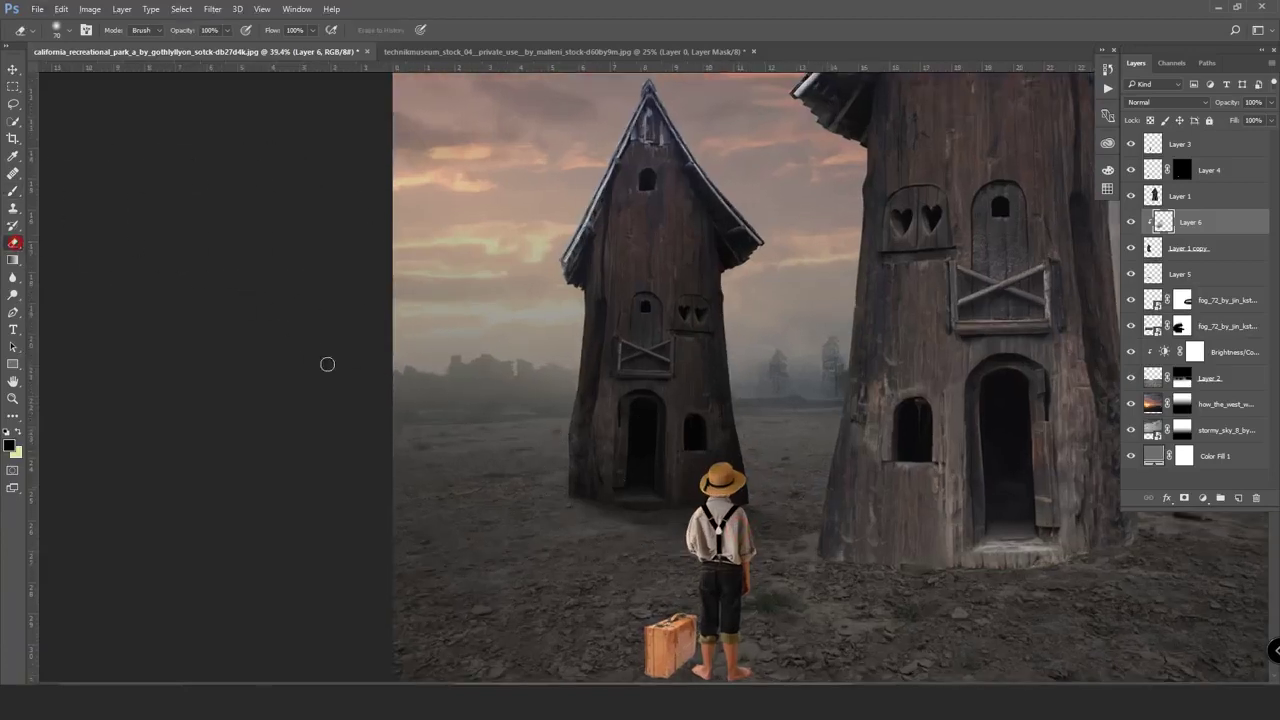
key(bracketright)
key(bracketright)
key(bracketright)
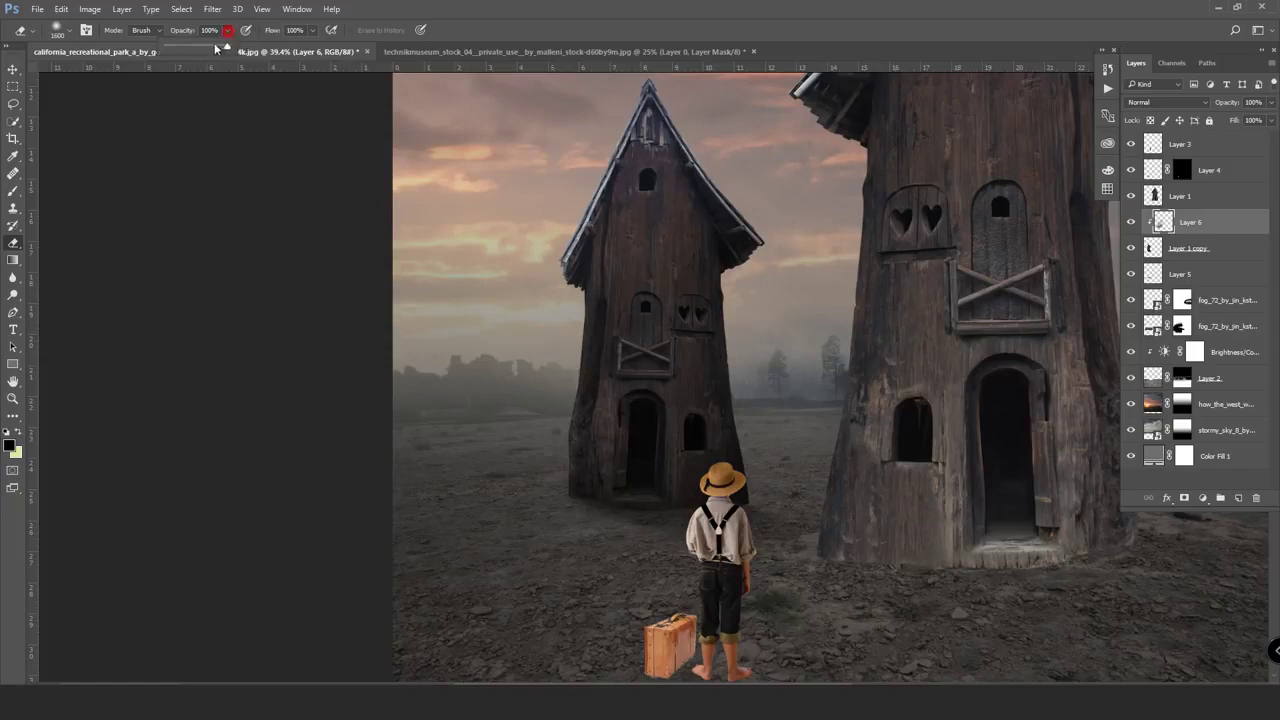
drag(215, 48, 197, 48)
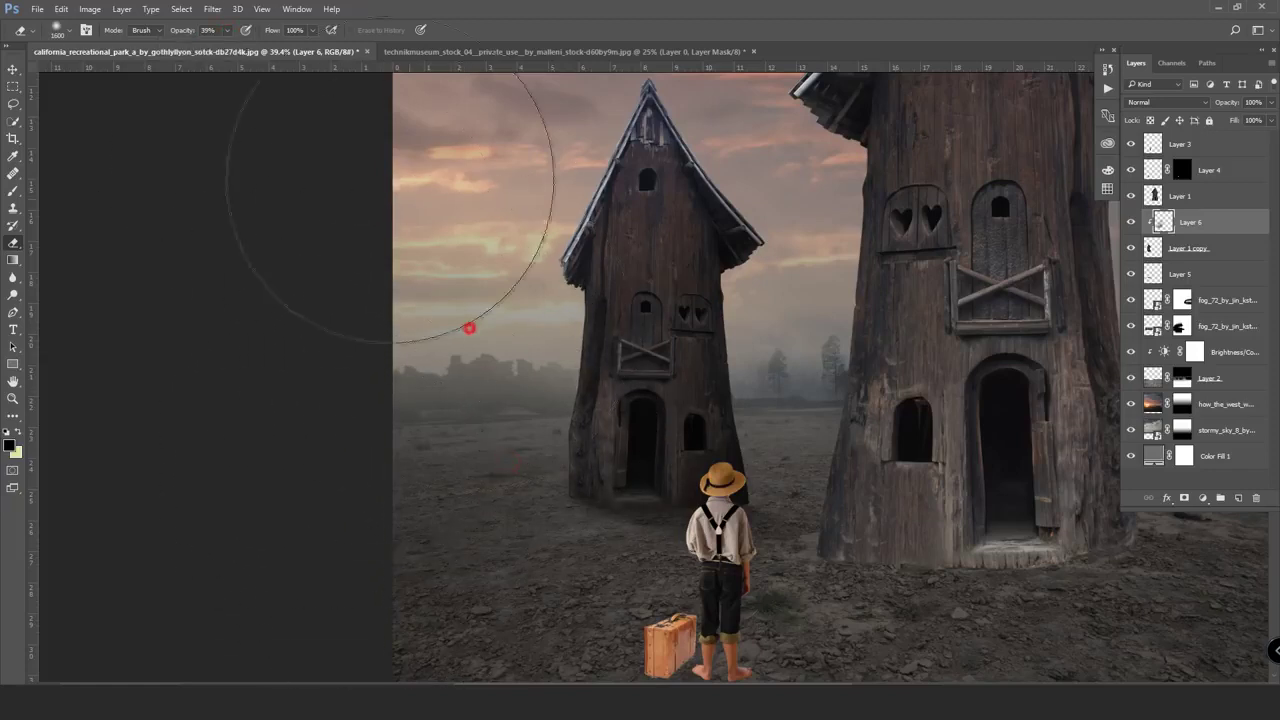
- Add a Brightness/Contrast adjustment clipped to Layer 1 with brightness about -47
click(14, 70)
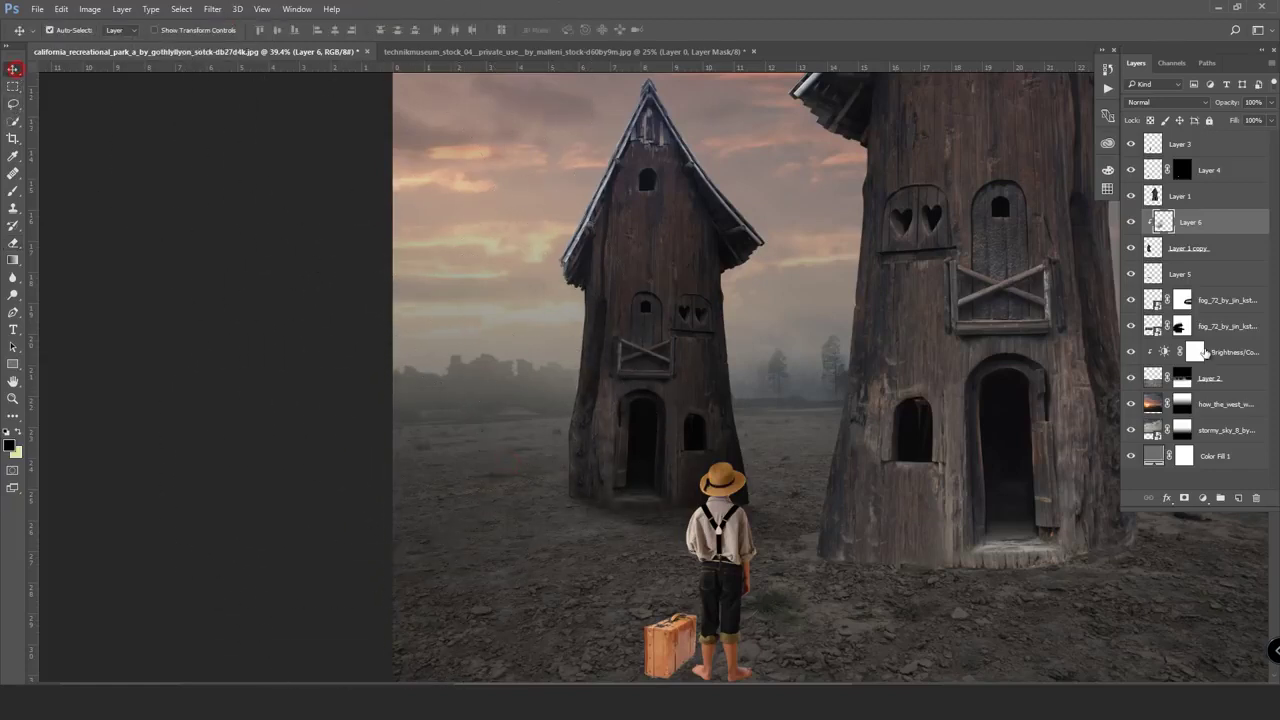
click(1209, 197)
click(1206, 498)
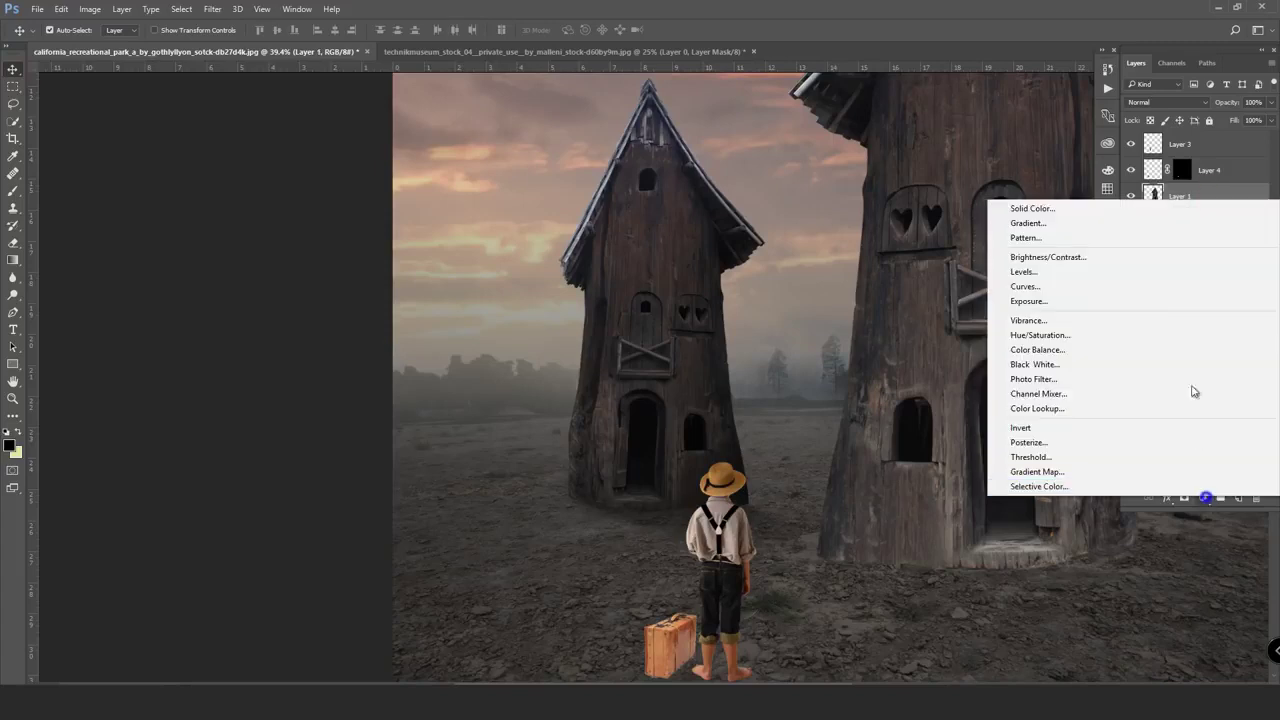
click(1120, 259)
drag(960, 314, 967, 314)
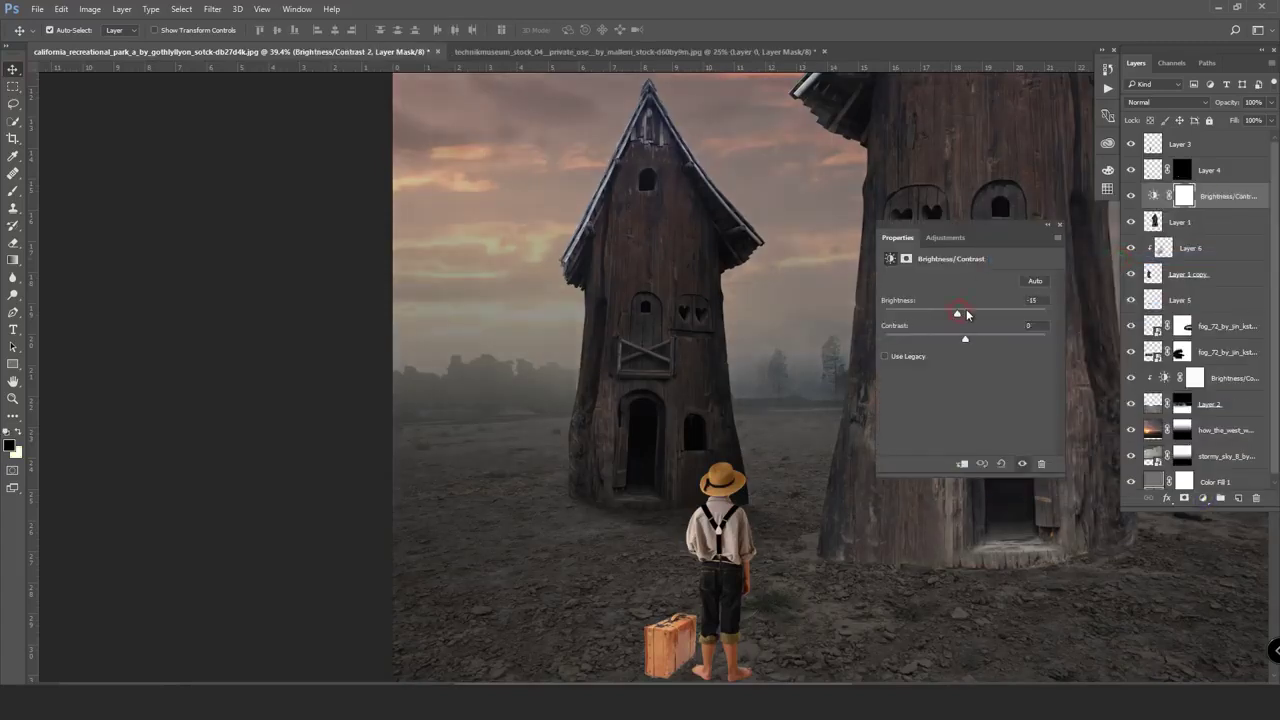
alt+click(1194, 206)
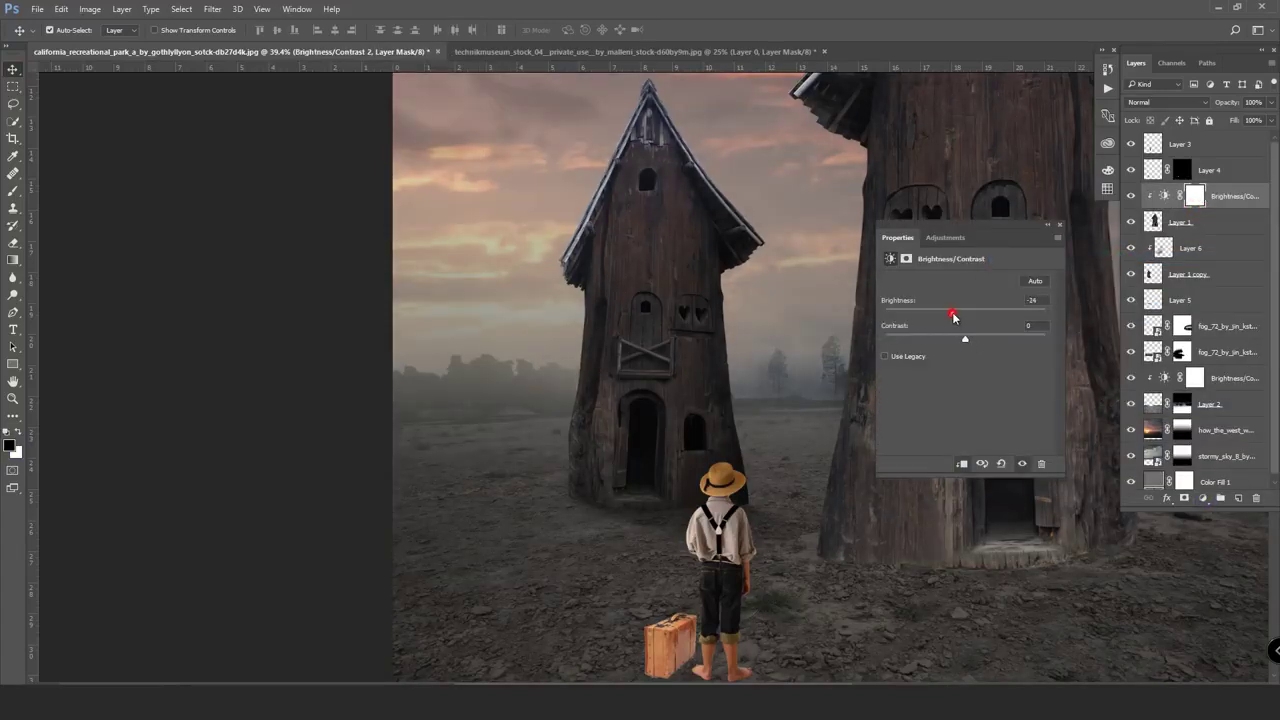
drag(952, 316, 941, 316)
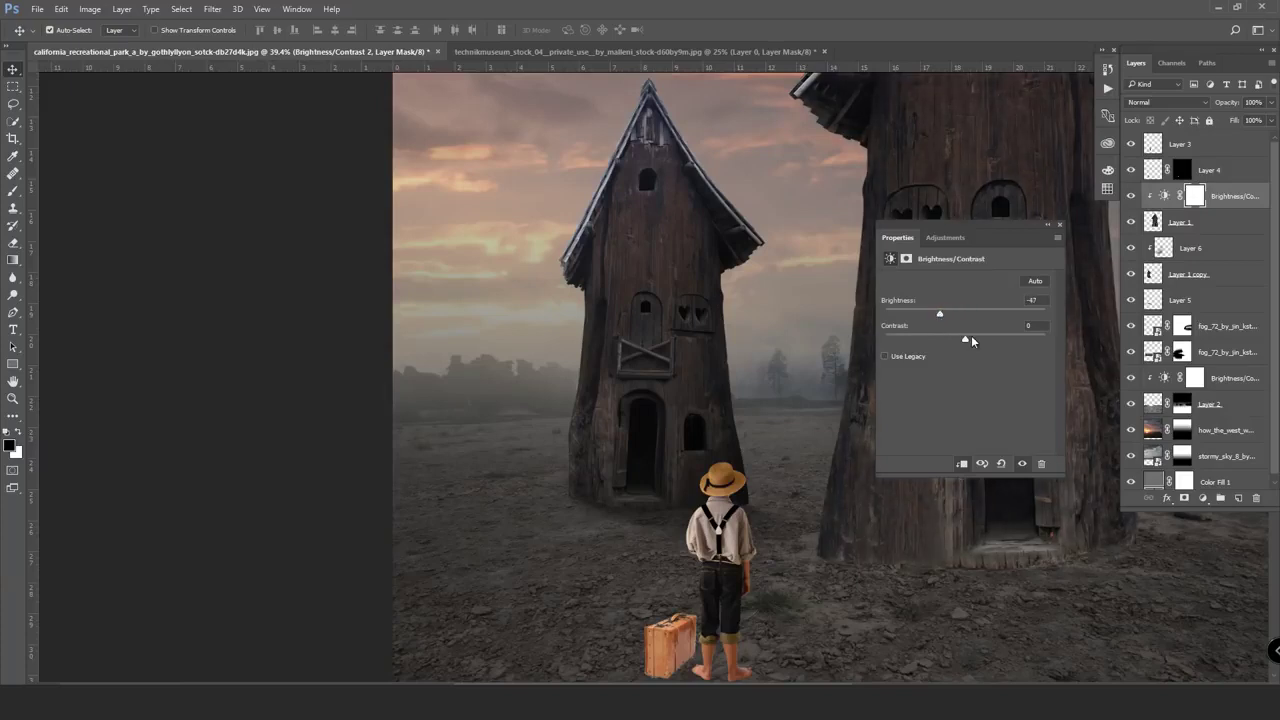
click(1062, 230)
- Select the shadow layer Layer 5 in the Layers panel
scroll(789, 366, down, 1)
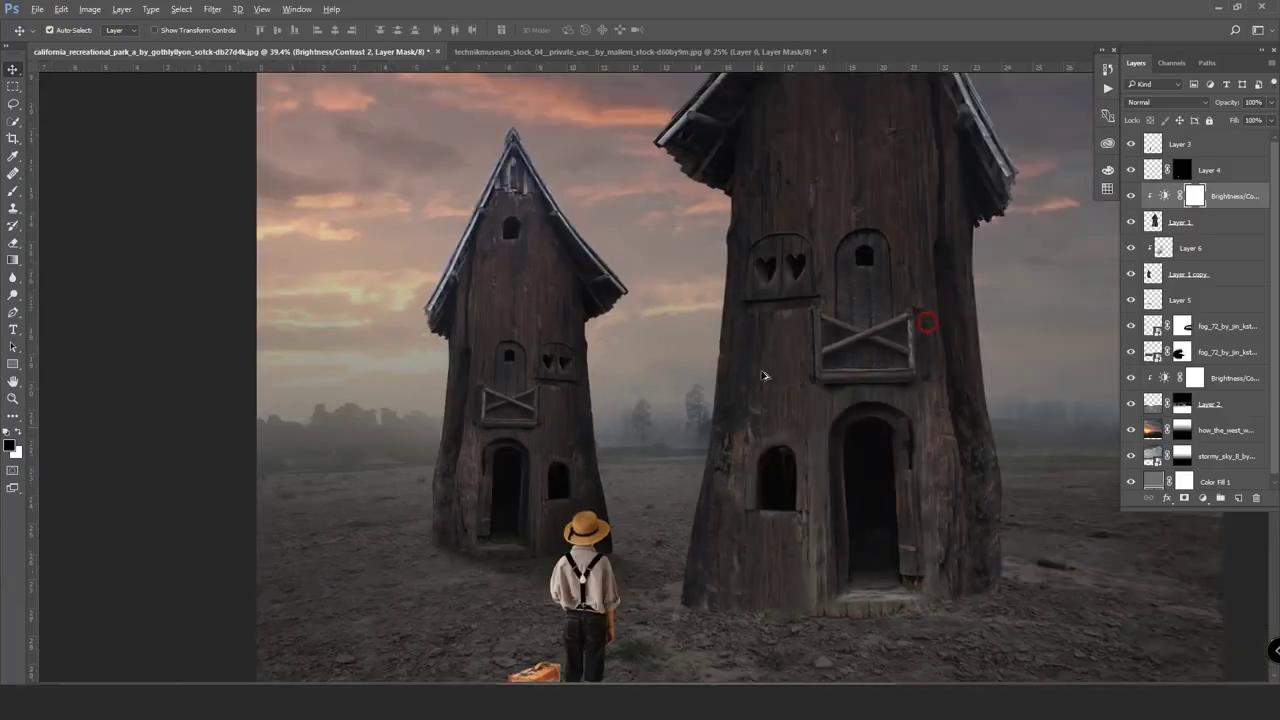
scroll(766, 374, down, 1)
scroll(870, 399, down, 1)
scroll(870, 399, up, 1)
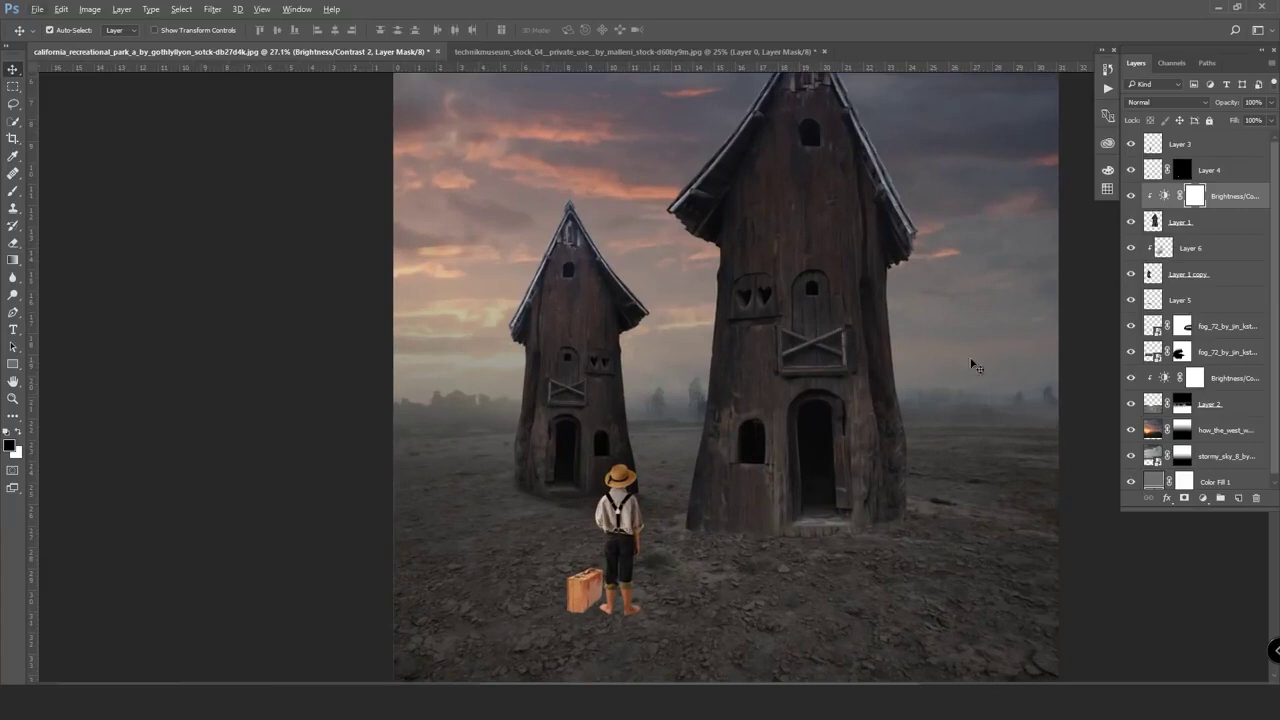
click(1211, 249)
click(1178, 300)
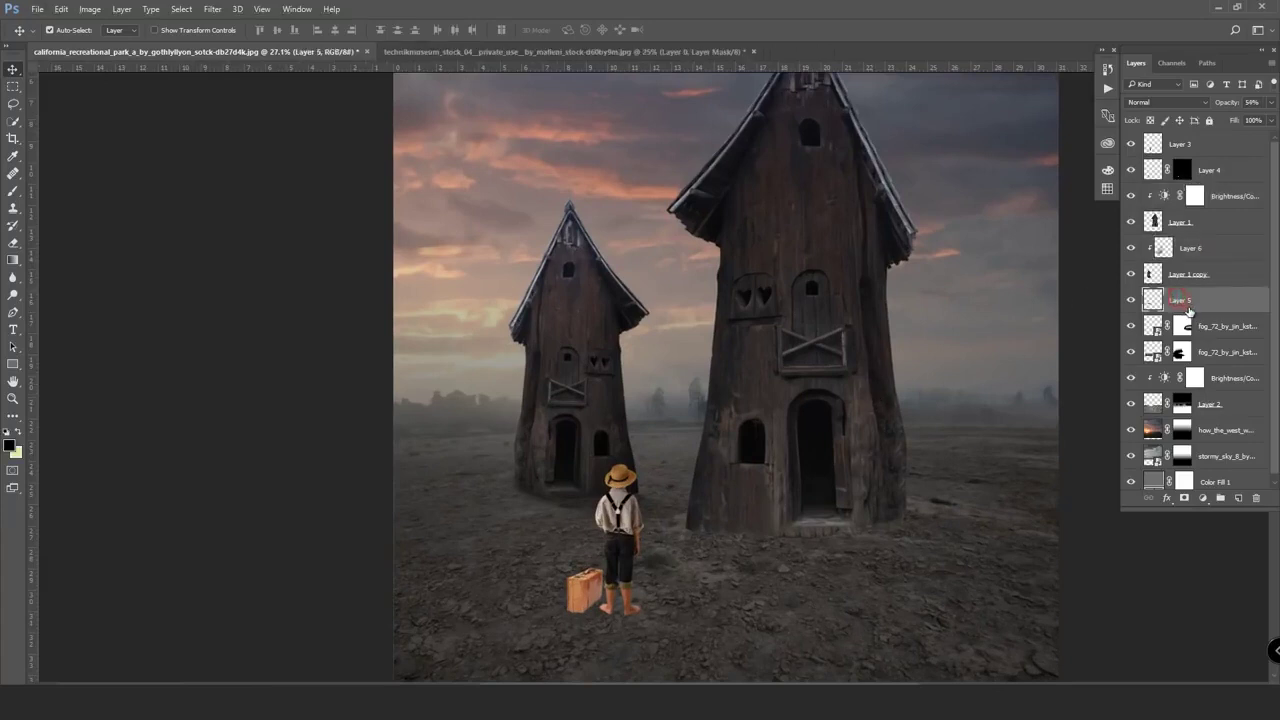
- Duplicate Layer 5, scale the copy to about 232%, and place it under the big right-hand house
key(ctrl+j)
key(ctrl+t)
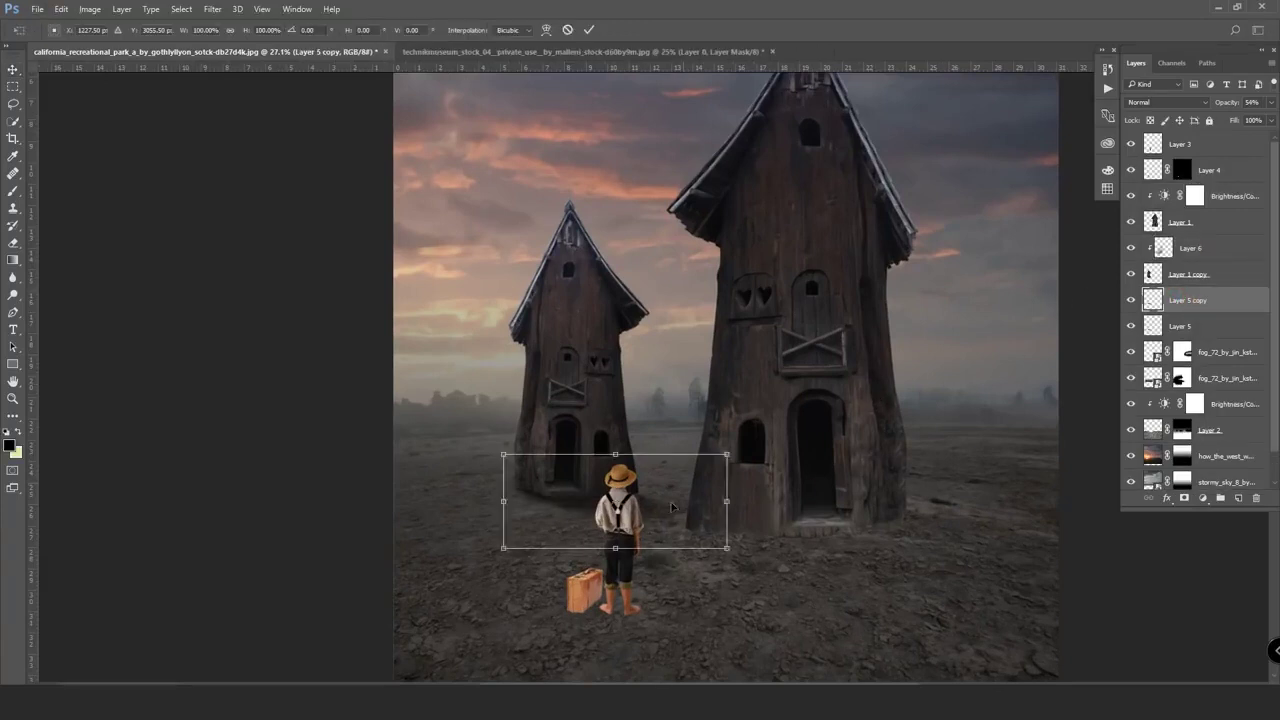
mouse_move(700, 465)
mouse_down()
mouse_move(942, 526)
mouse_move(1114, 449)
mouse_up()
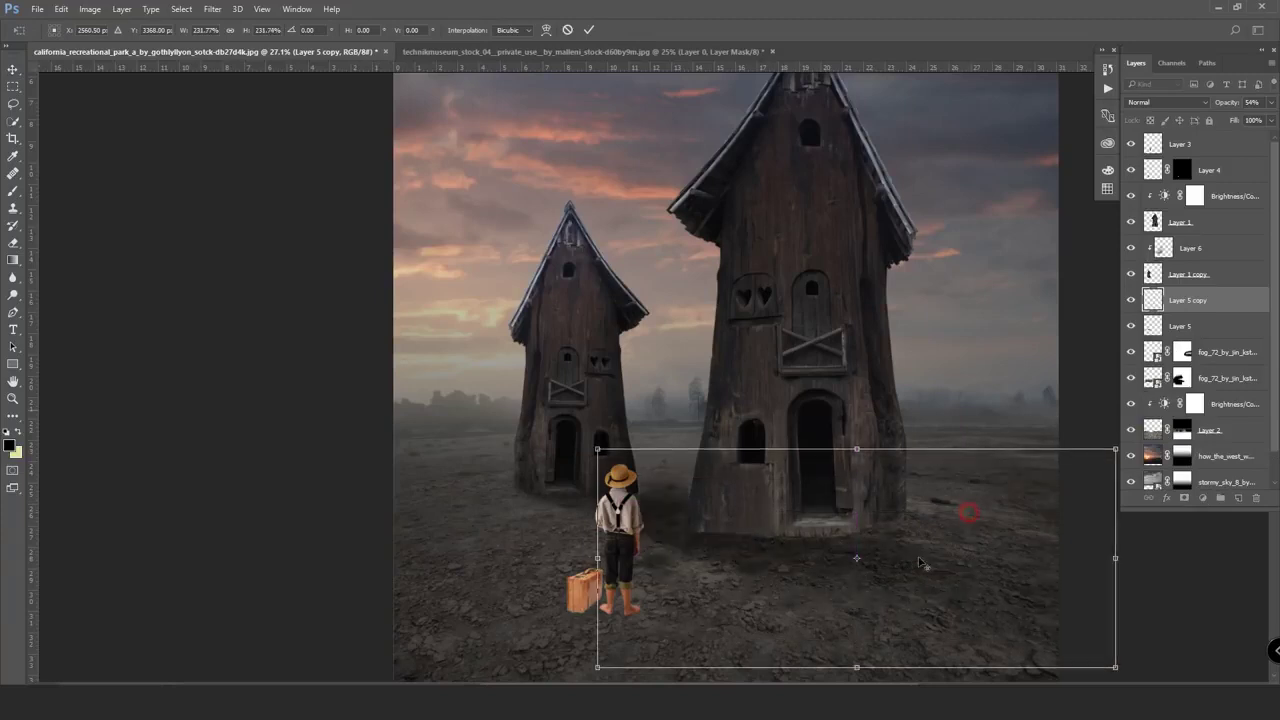
drag(906, 586, 1006, 588)
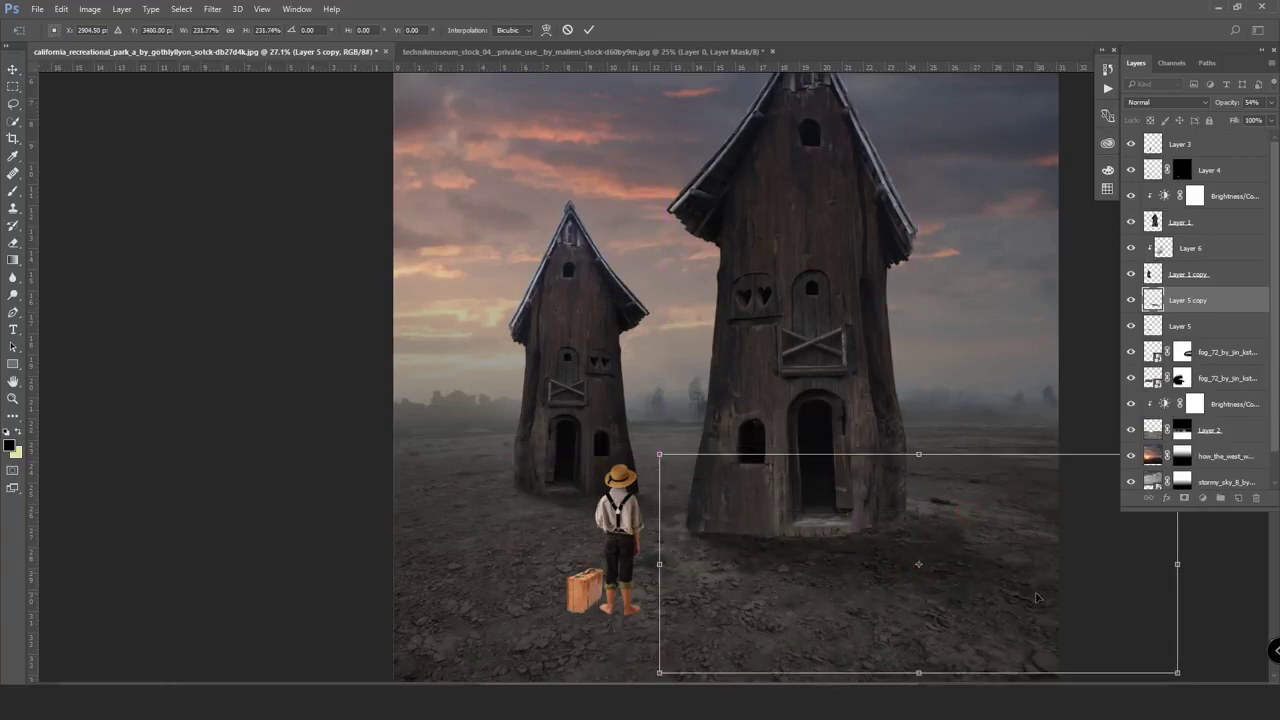
drag(785, 578, 780, 580)
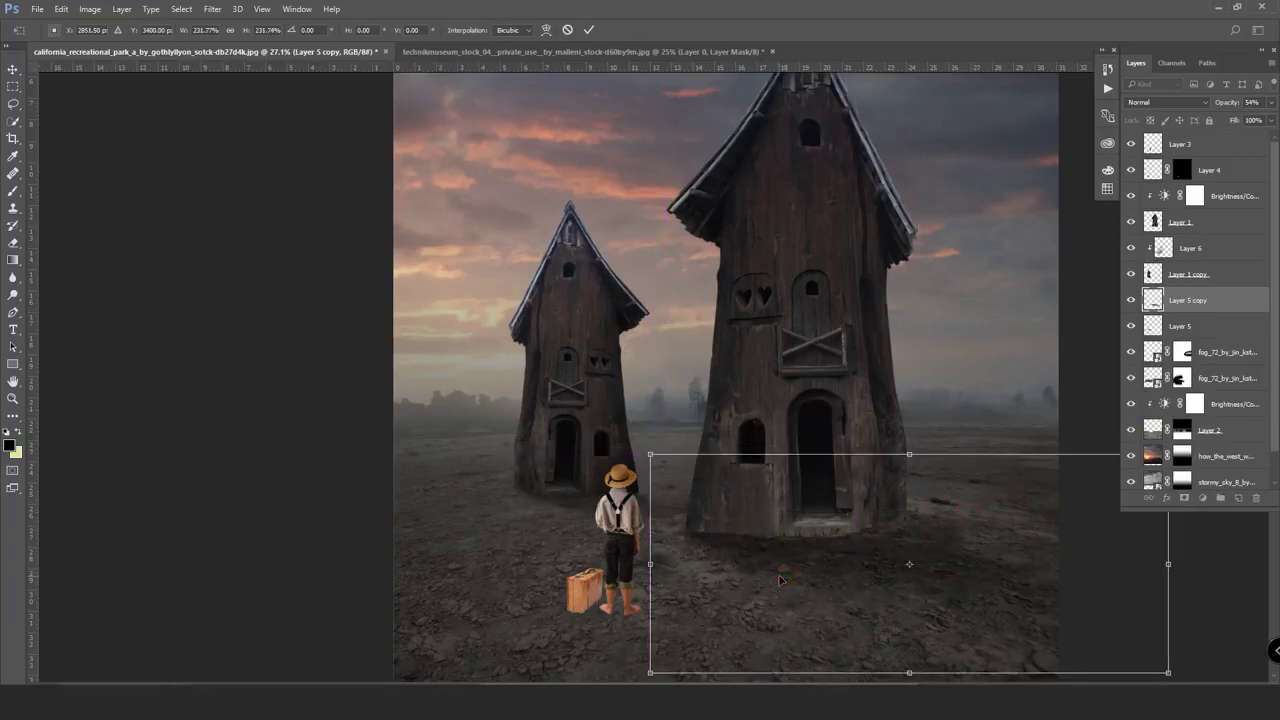
key(Return)
- Shrink the Eraser and erase dark ground shading beside the boy and along the tall house's base
alt+scroll(728, 532, up, 3)
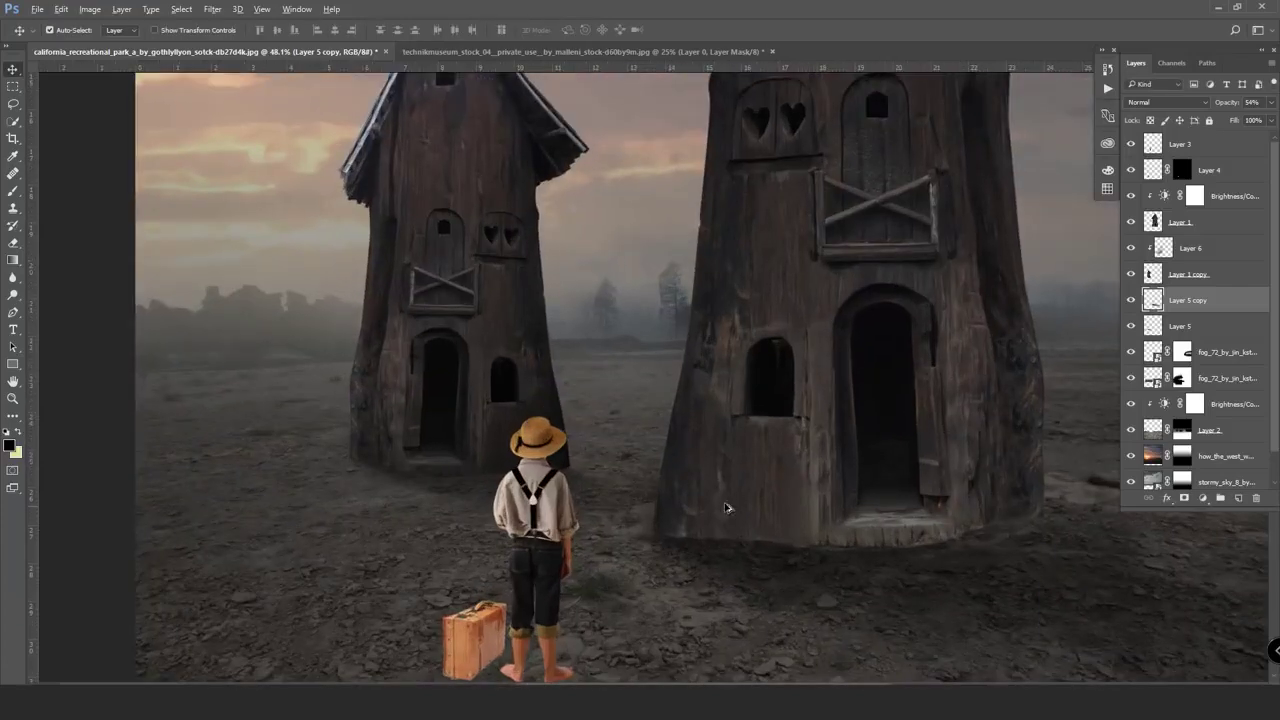
click(13, 243)
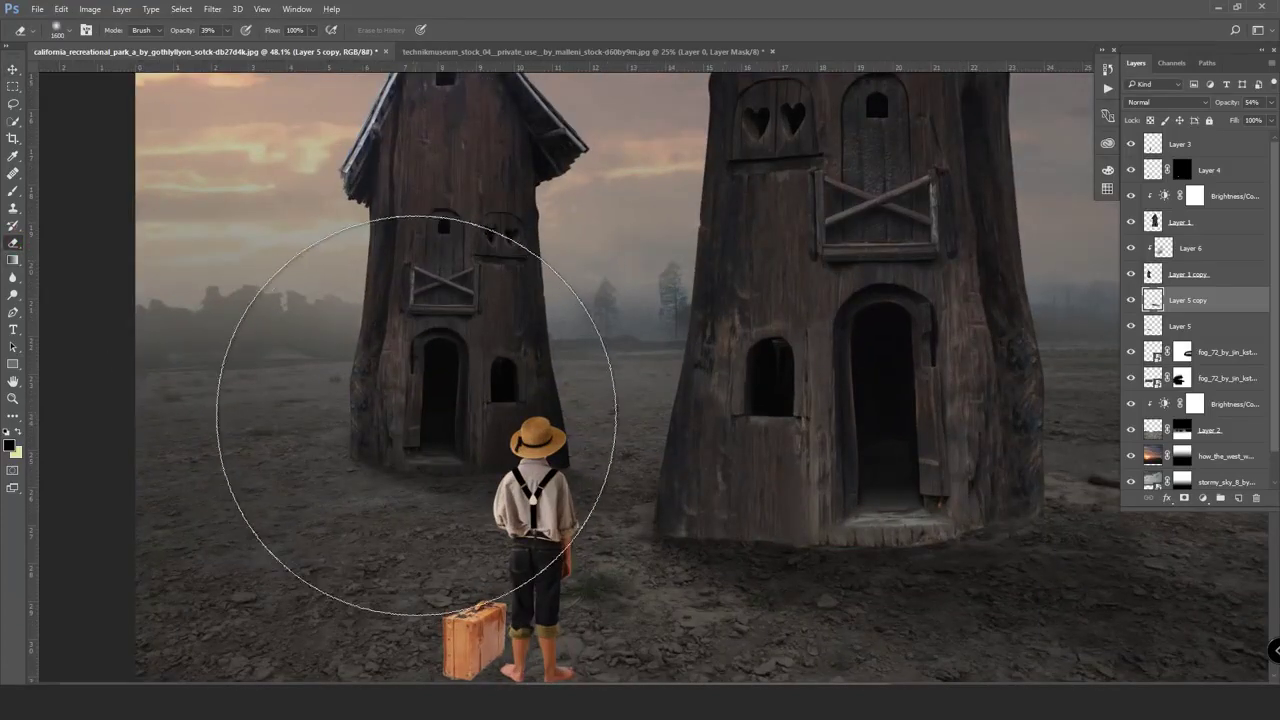
key(bracketleft)
key(bracketleft)
key(bracketleft)
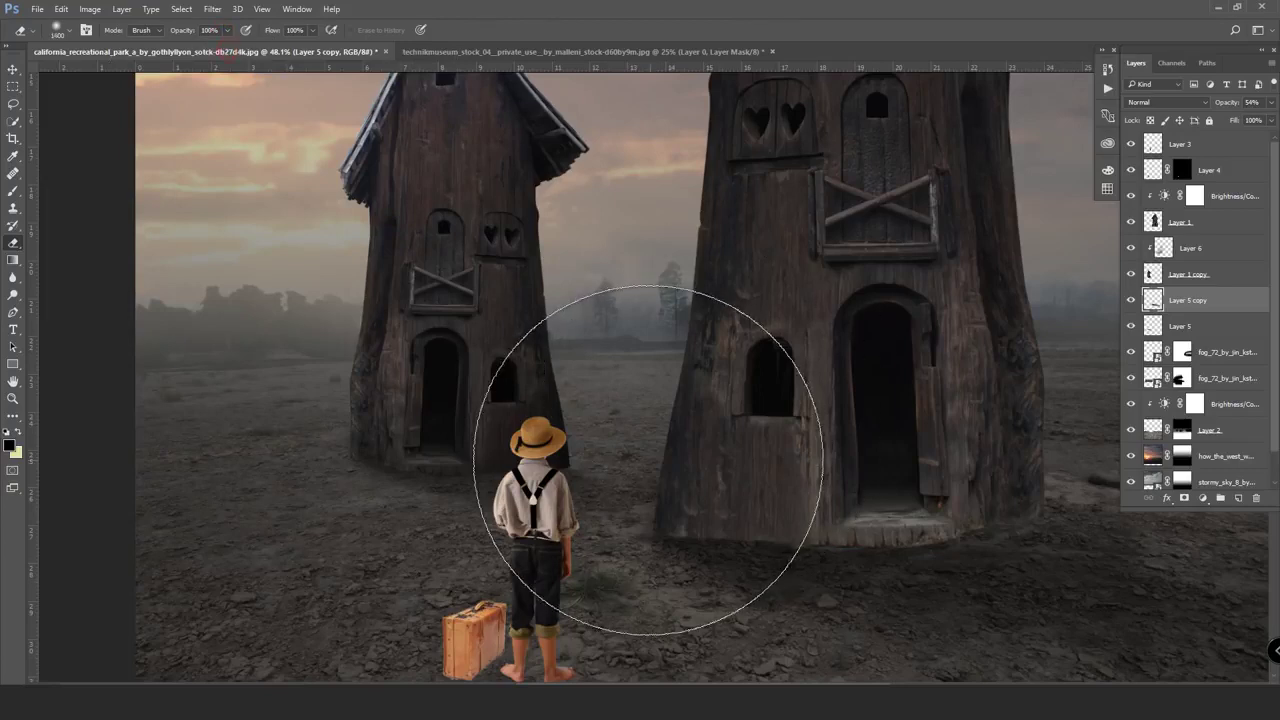
key(bracketleft)
key(bracketleft)
key(bracketleft)
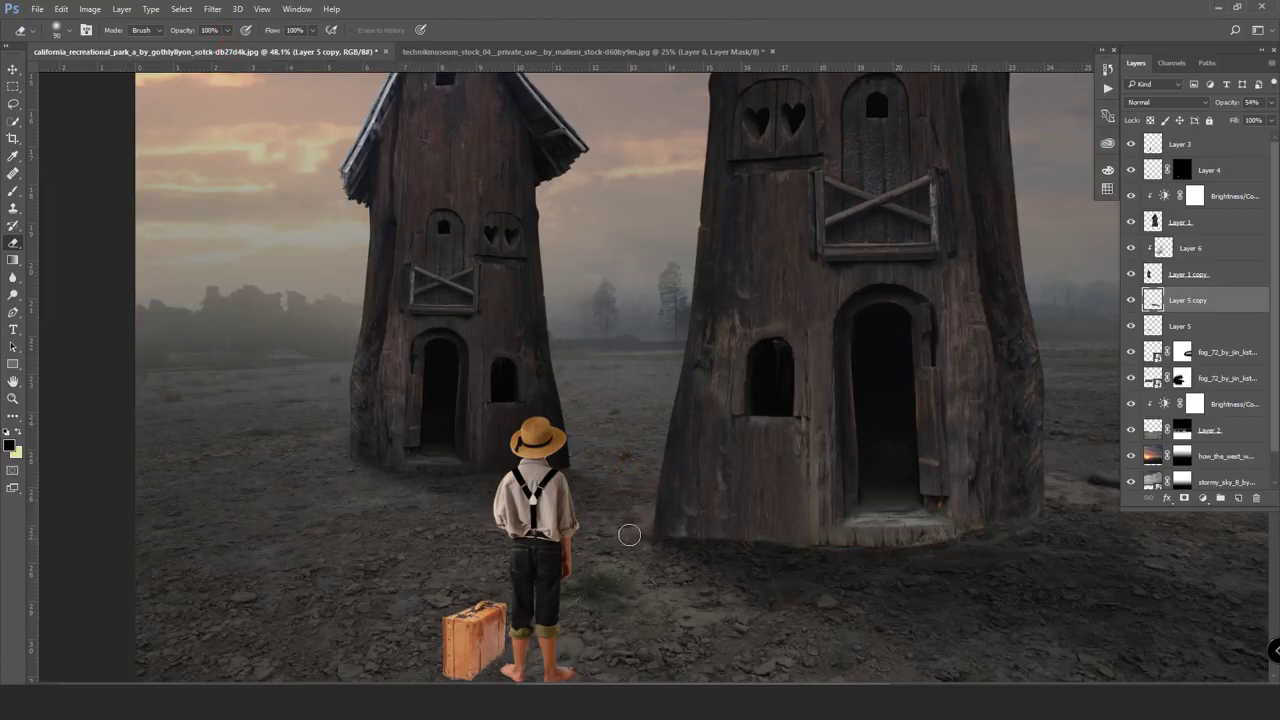
drag(629, 535, 784, 667)
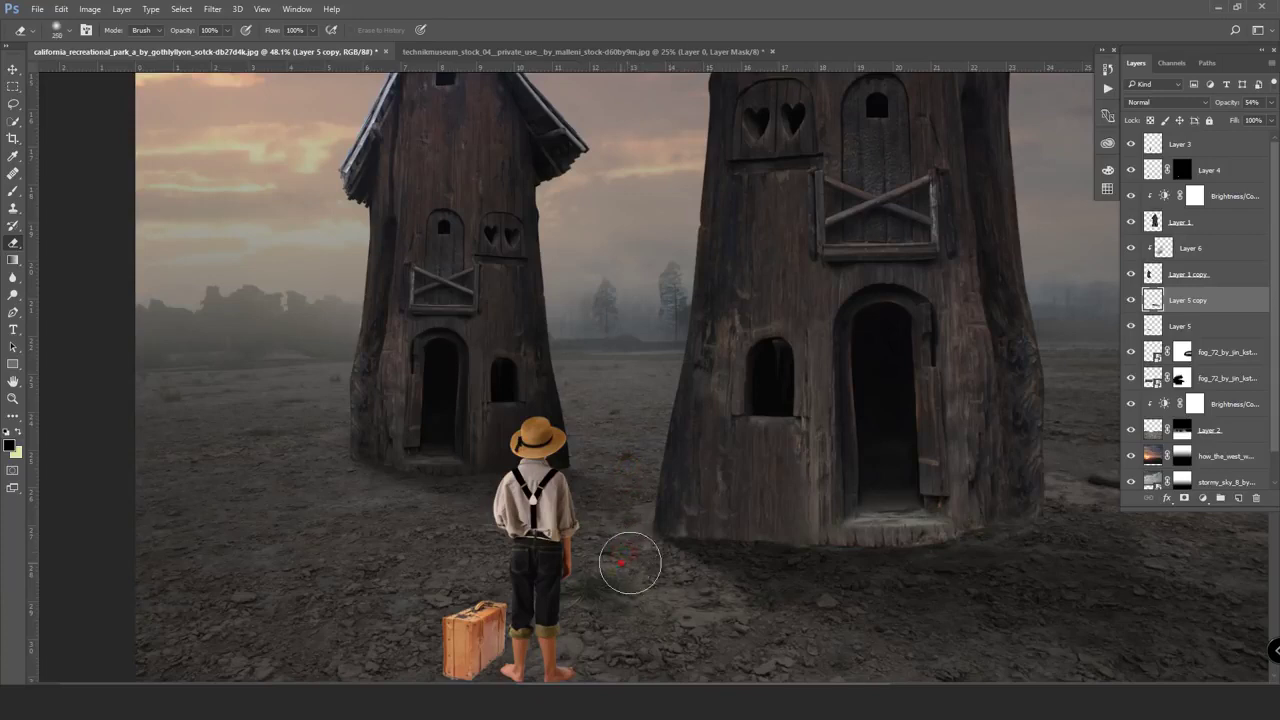
drag(630, 563, 695, 561)
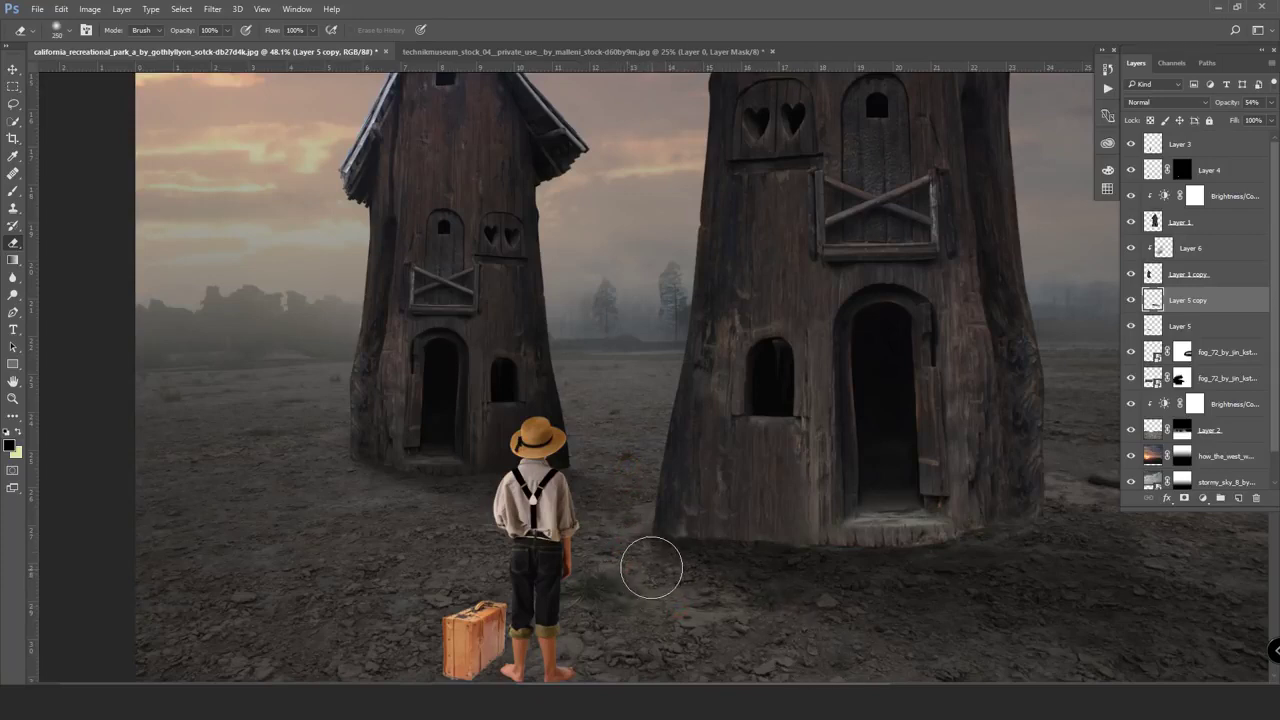
drag(623, 533, 818, 678)
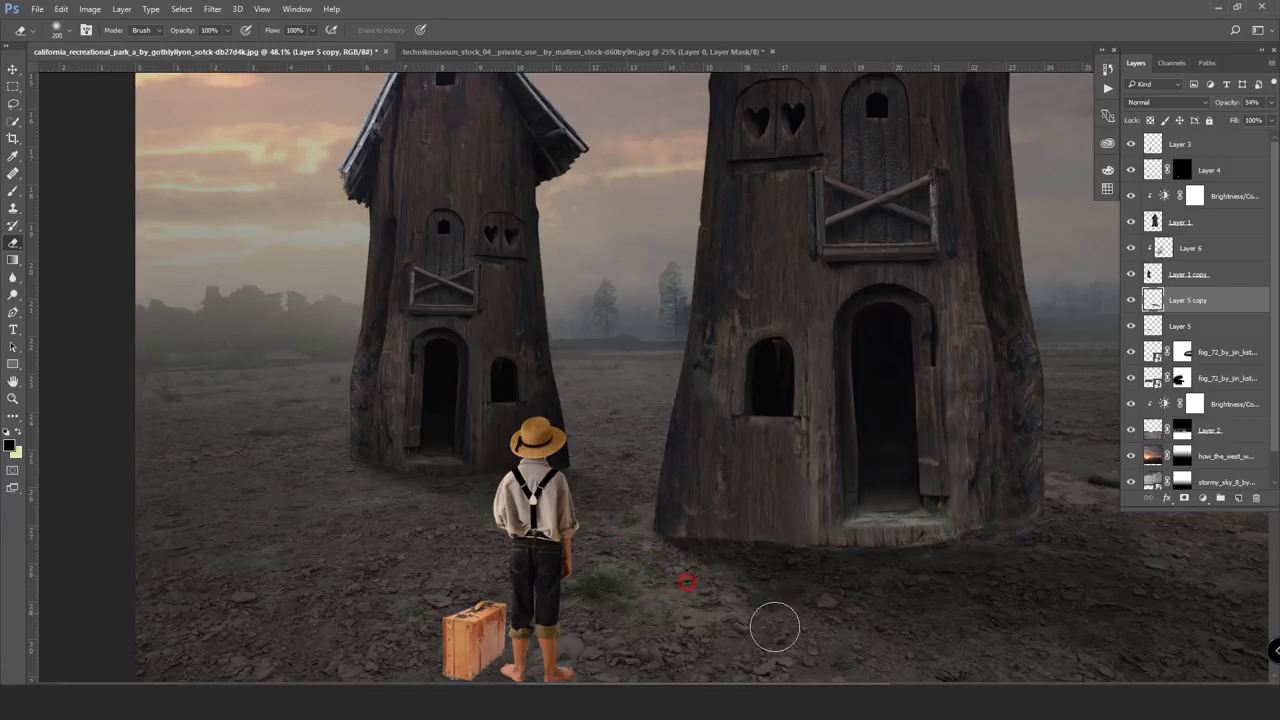
- Scroll the Layers panel and select Layer 1 copy
scroll(771, 623, down, 1)
scroll(777, 577, down, 1)
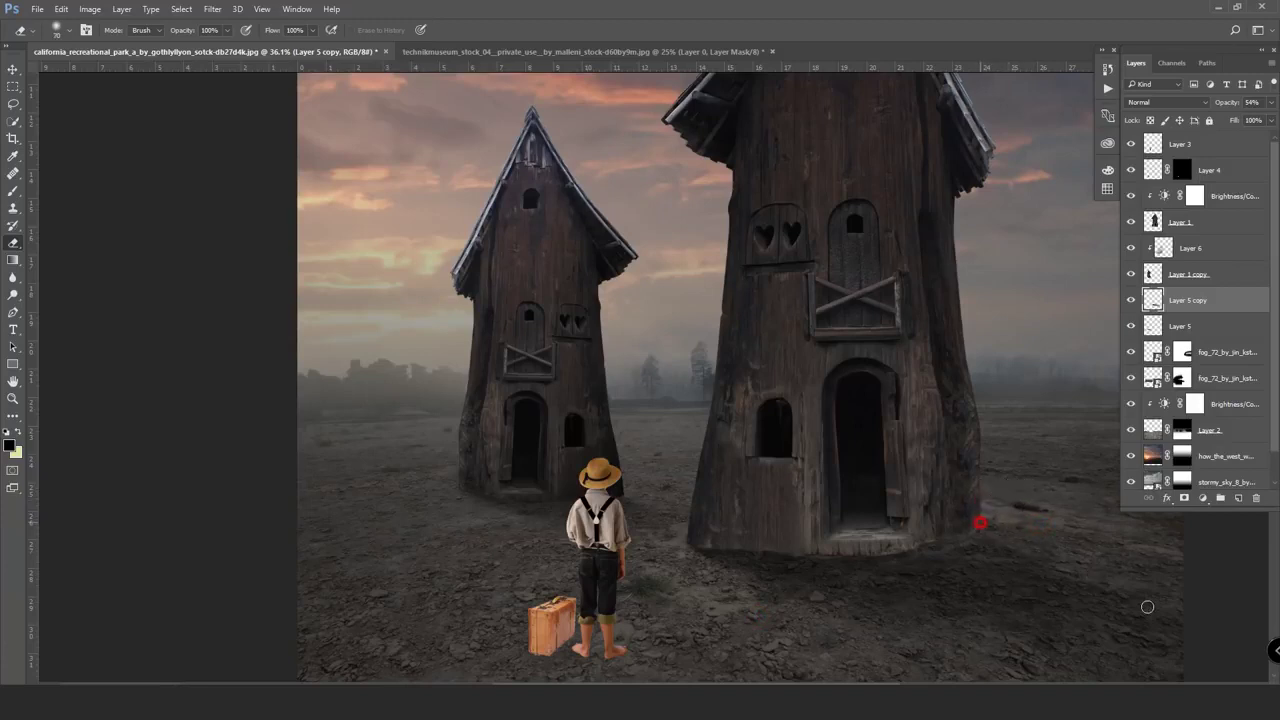
scroll(1179, 602, down, 2)
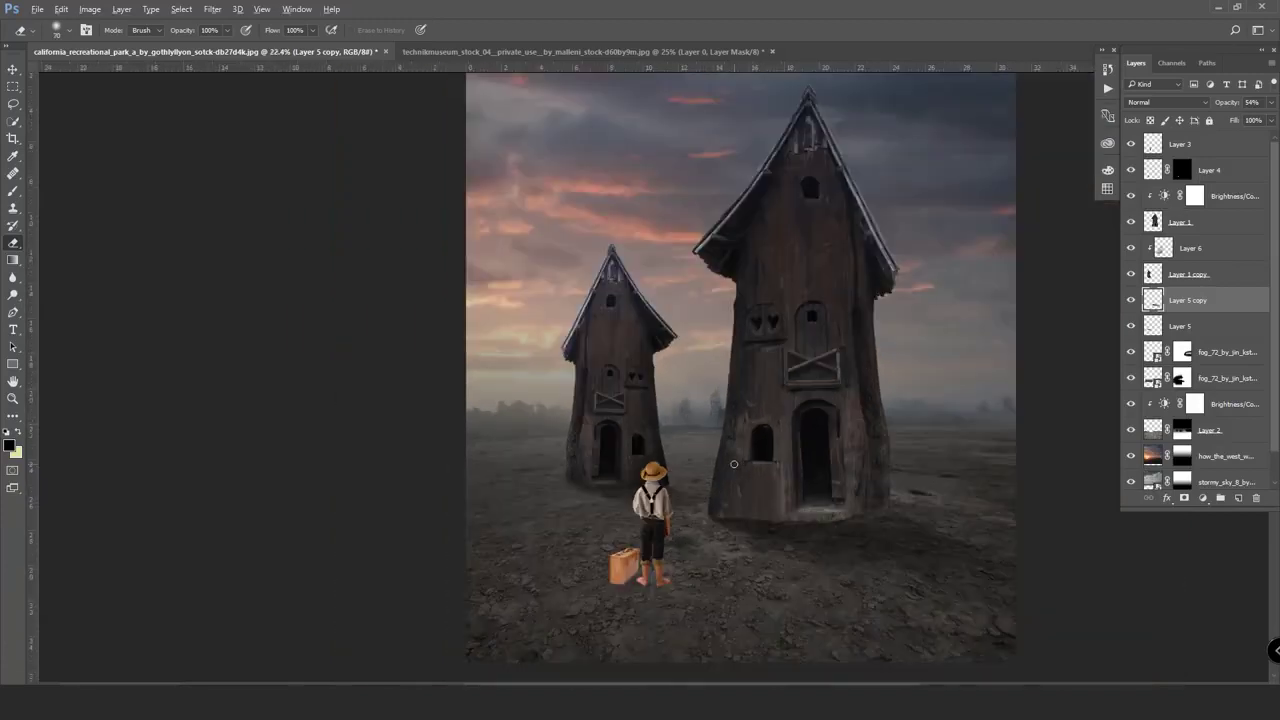
scroll(1100, 560, down, 1)
scroll(1000, 500, up, 1)
scroll(945, 462, up, 1)
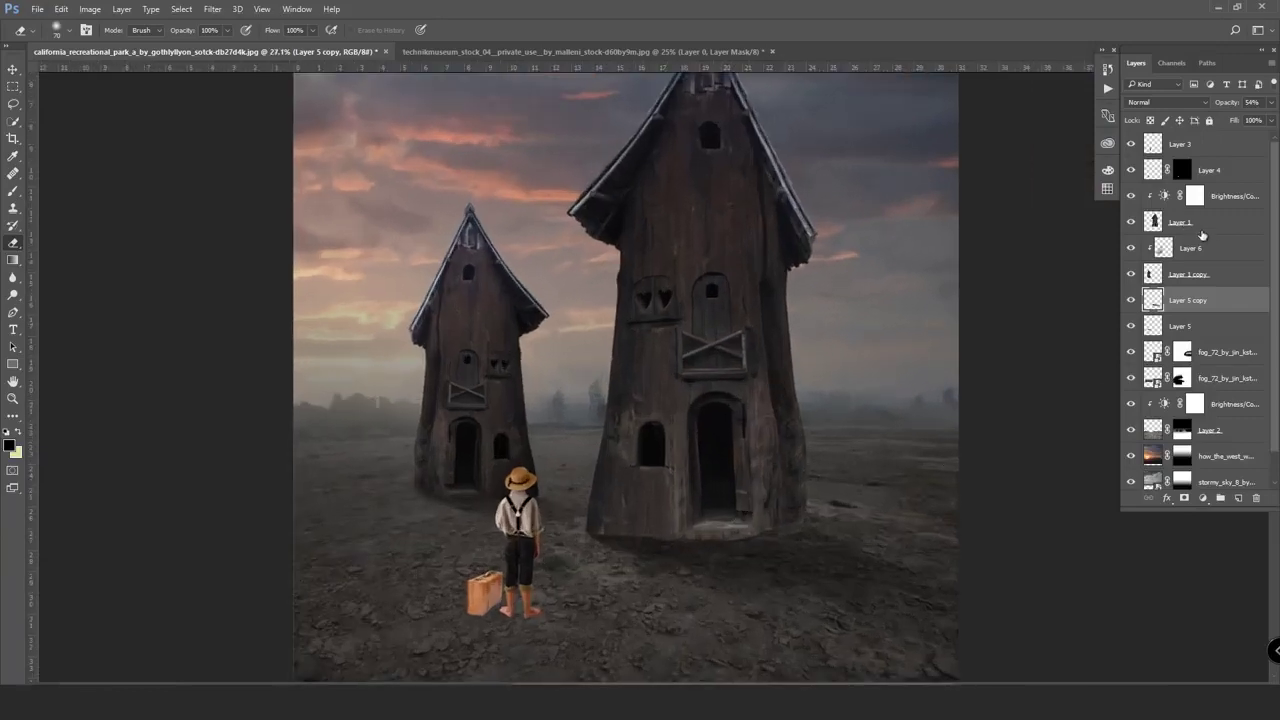
click(1213, 278)
- Add a new clipped Layer 7, set a large low-opacity brush, and move Layer 7 above Layer 1
click(1237, 499)
key(ctrl+alt+g)
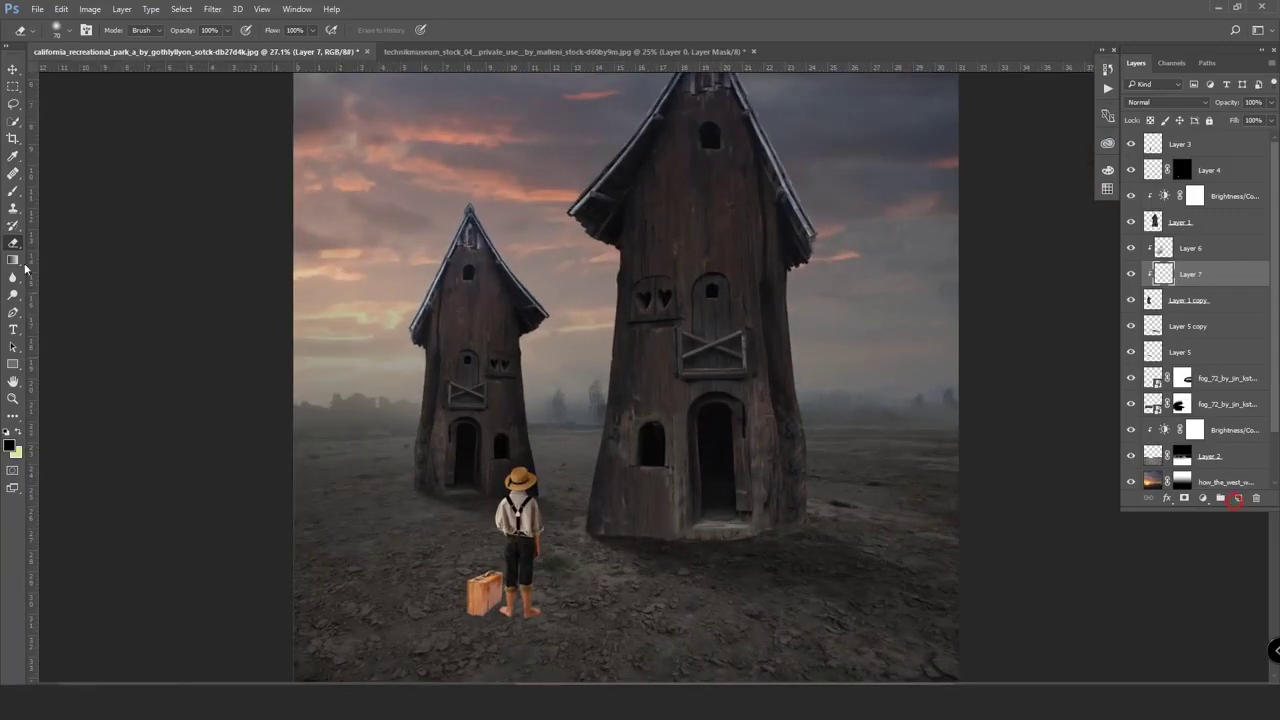
key(b)
key(bracketright)
click(803, 528)
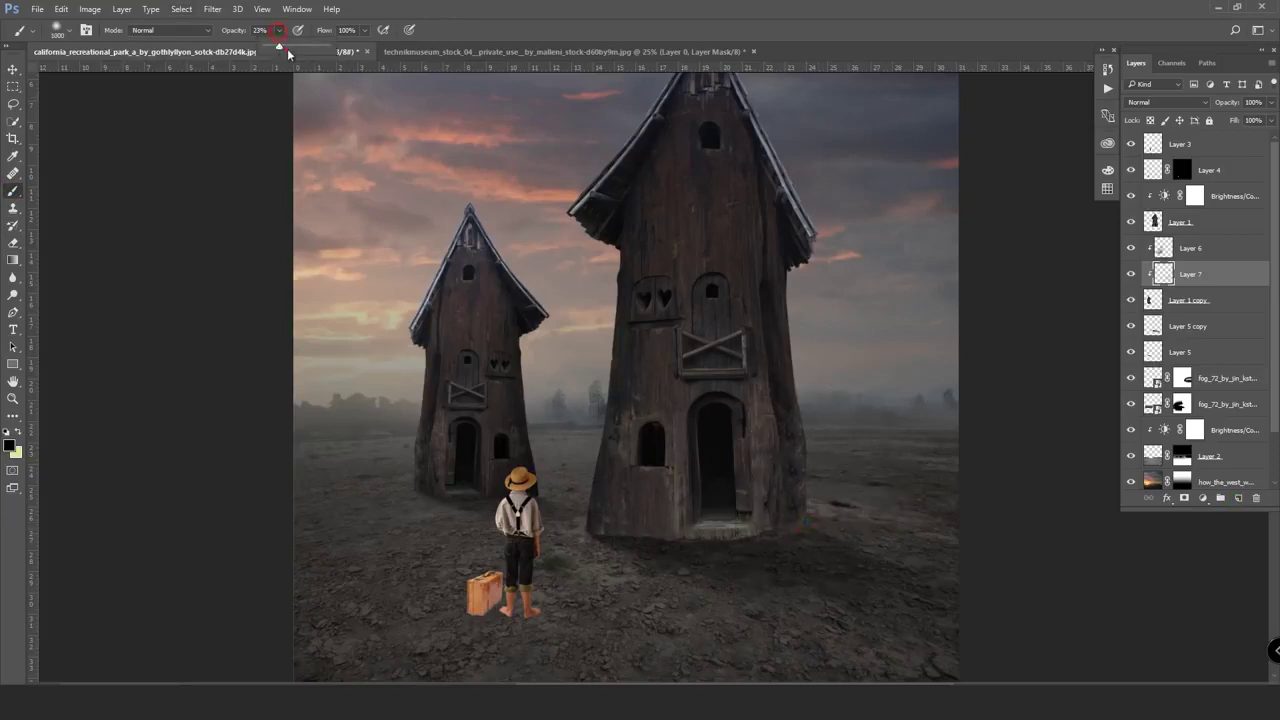
drag(814, 529, 829, 520)
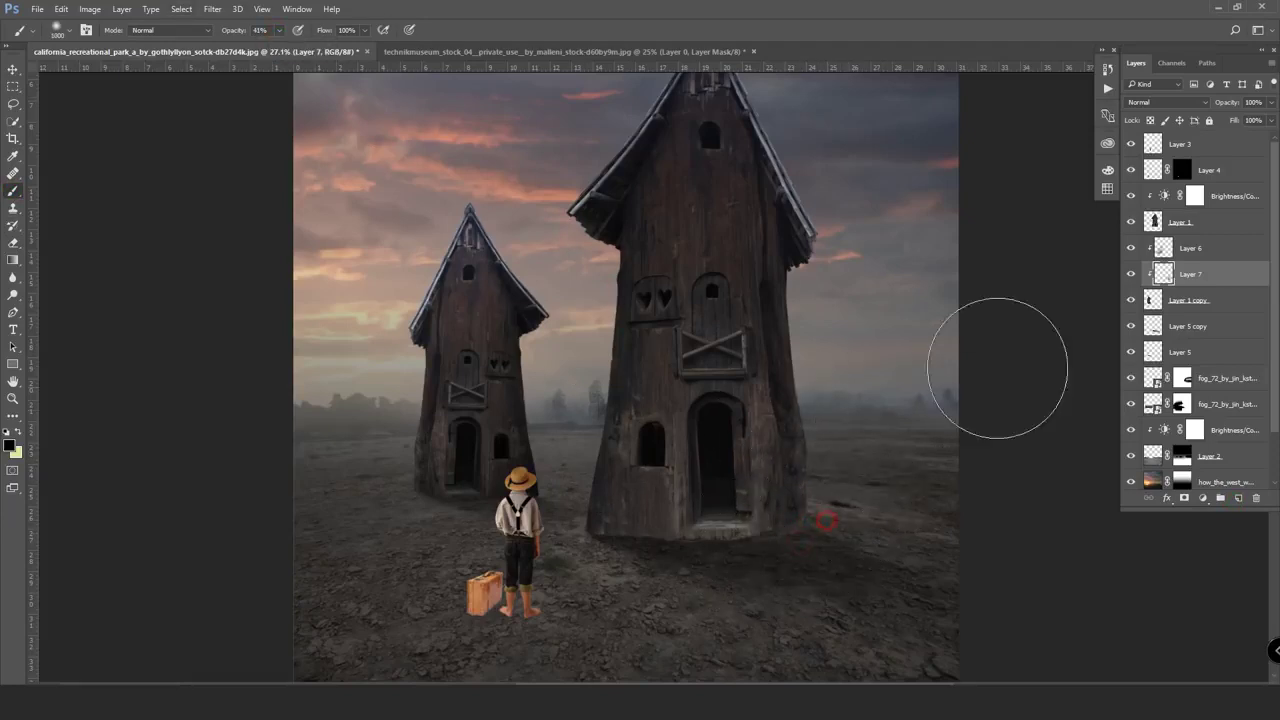
drag(1204, 275, 1212, 210)
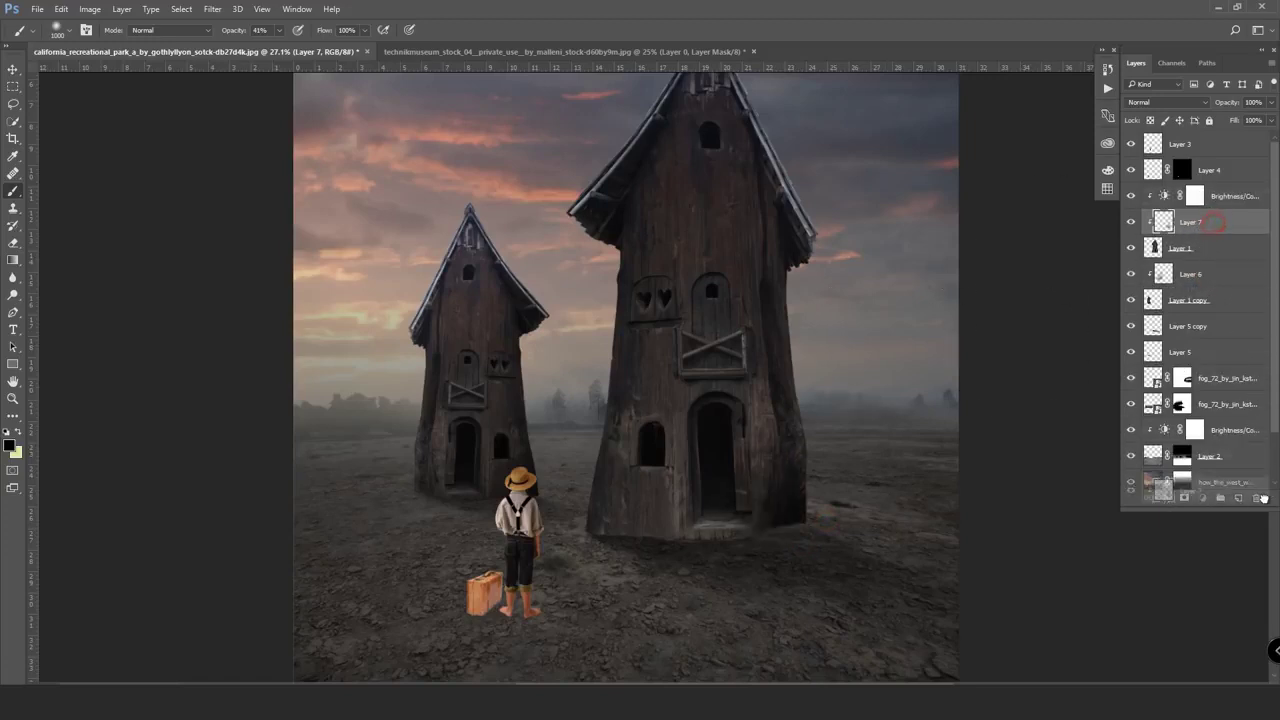
mouse_move(1180, 248)
mouse_down()
mouse_move(1235, 481)
mouse_move(900, 414)
mouse_up()
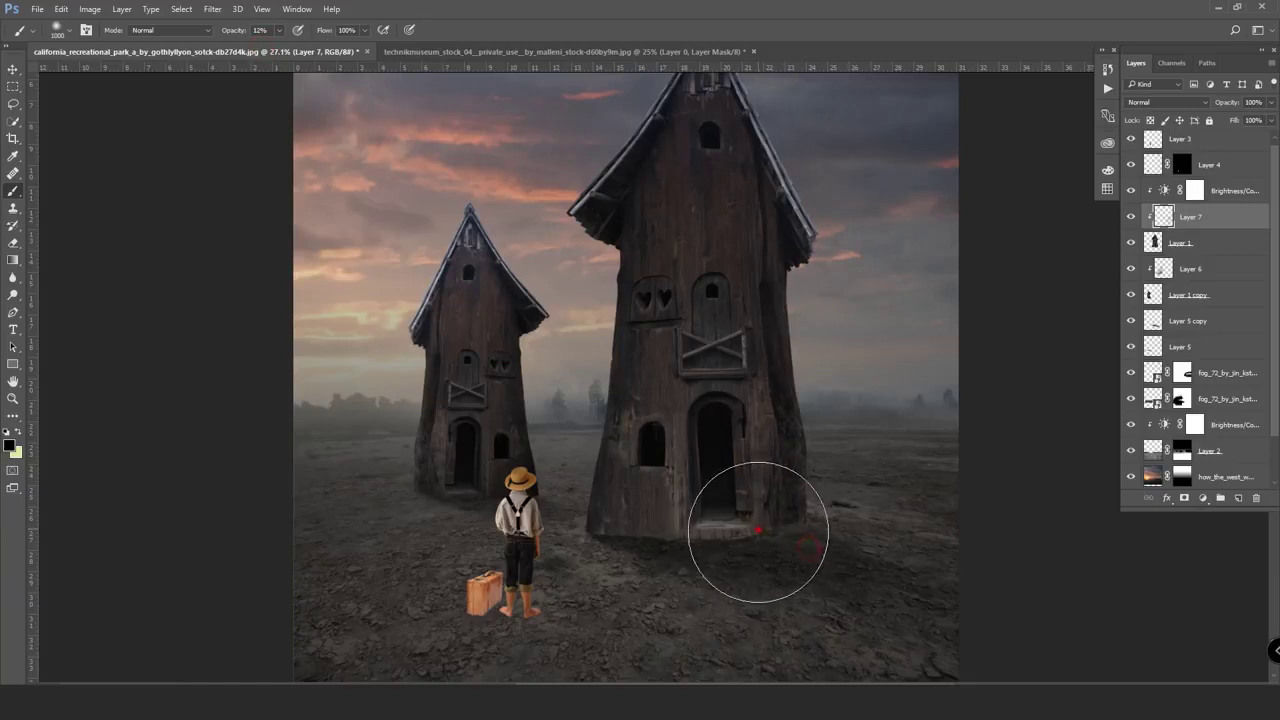
- Paint faint soft shading at the tall house's base, walls and door
mouse_move(763, 529)
mouse_down()
mouse_move(707, 568)
mouse_move(628, 571)
mouse_up()
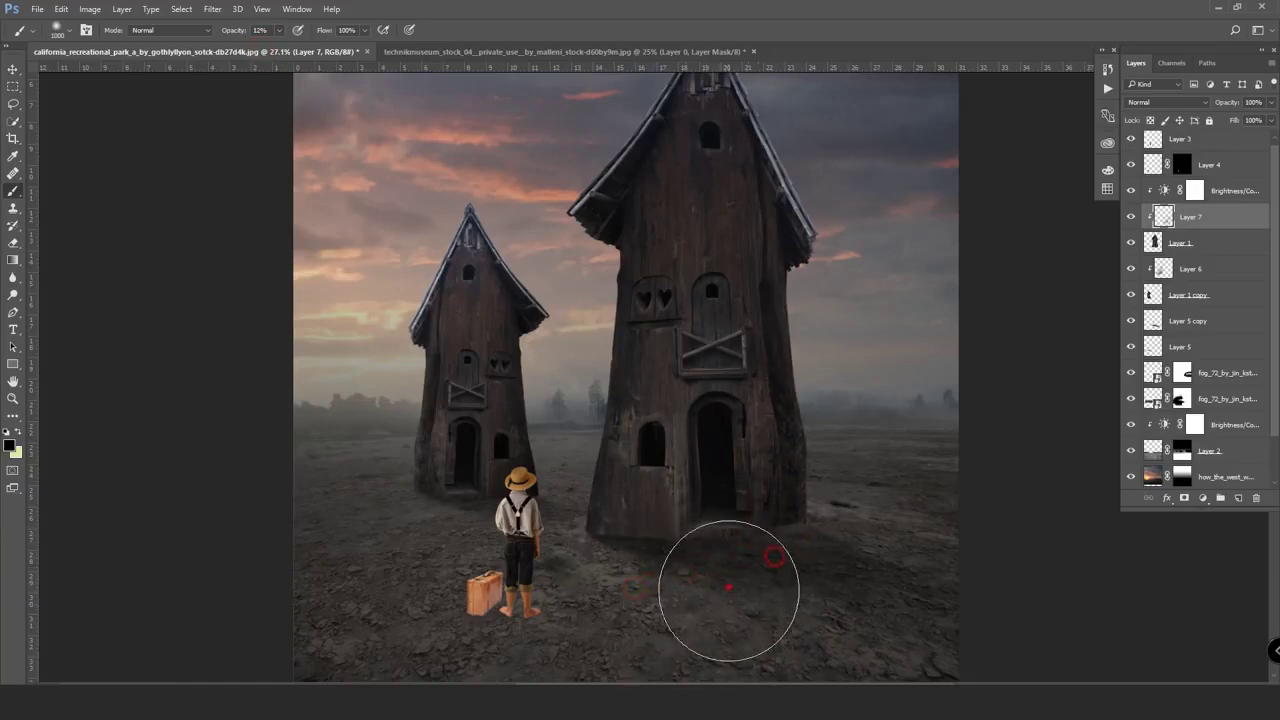
drag(728, 588, 718, 608)
click(746, 403)
click(677, 506)
click(654, 563)
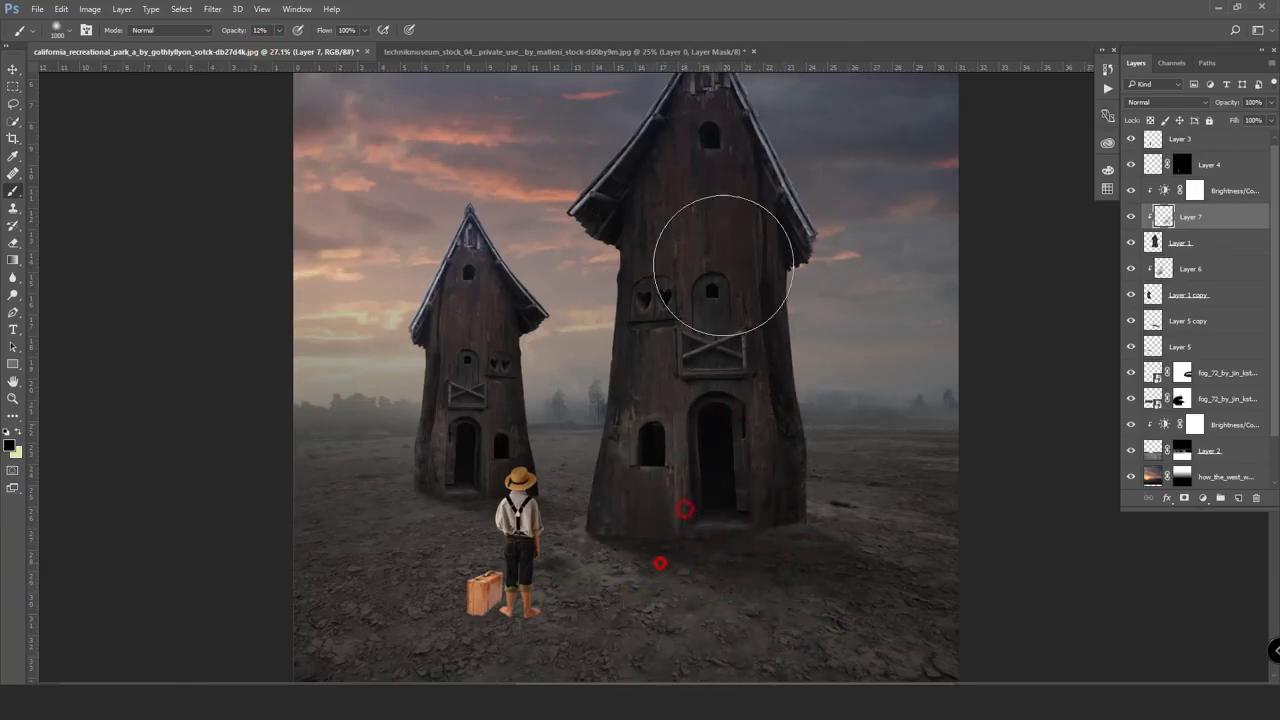
click(736, 143)
click(705, 540)
click(714, 440)
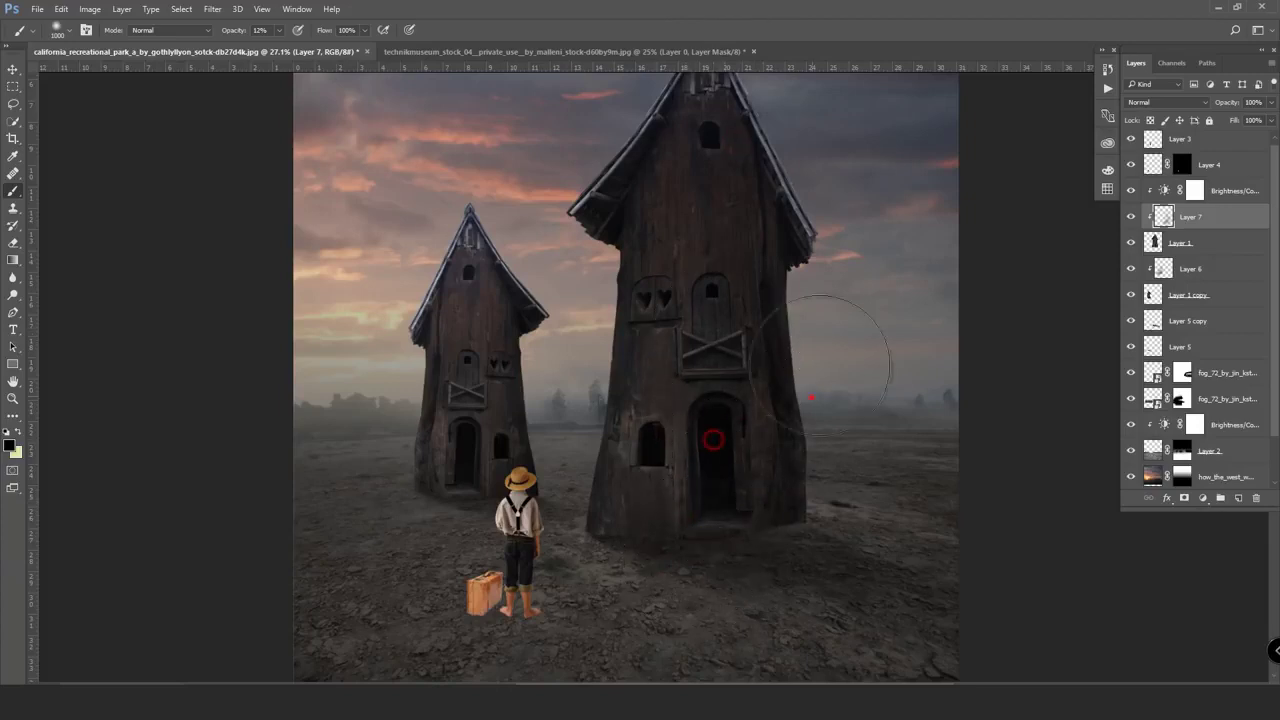
click(811, 398)
click(846, 222)
click(714, 514)
click(13, 243)
- Enlarge the Eraser and erase stray shading beside the tall roof and the small house's gable
scroll(575, 314, down, 2)
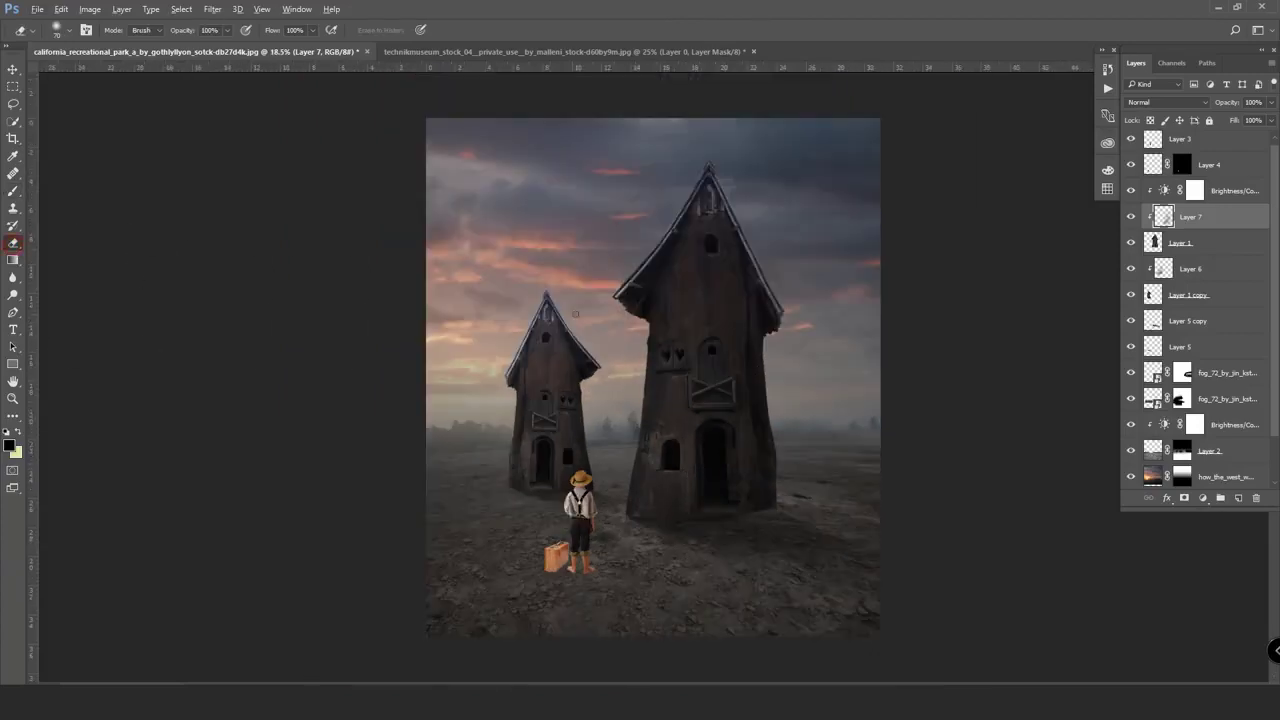
key(bracketright)
key(bracketright)
key(bracketright)
click(672, 163)
click(638, 281)
click(610, 366)
click(601, 416)
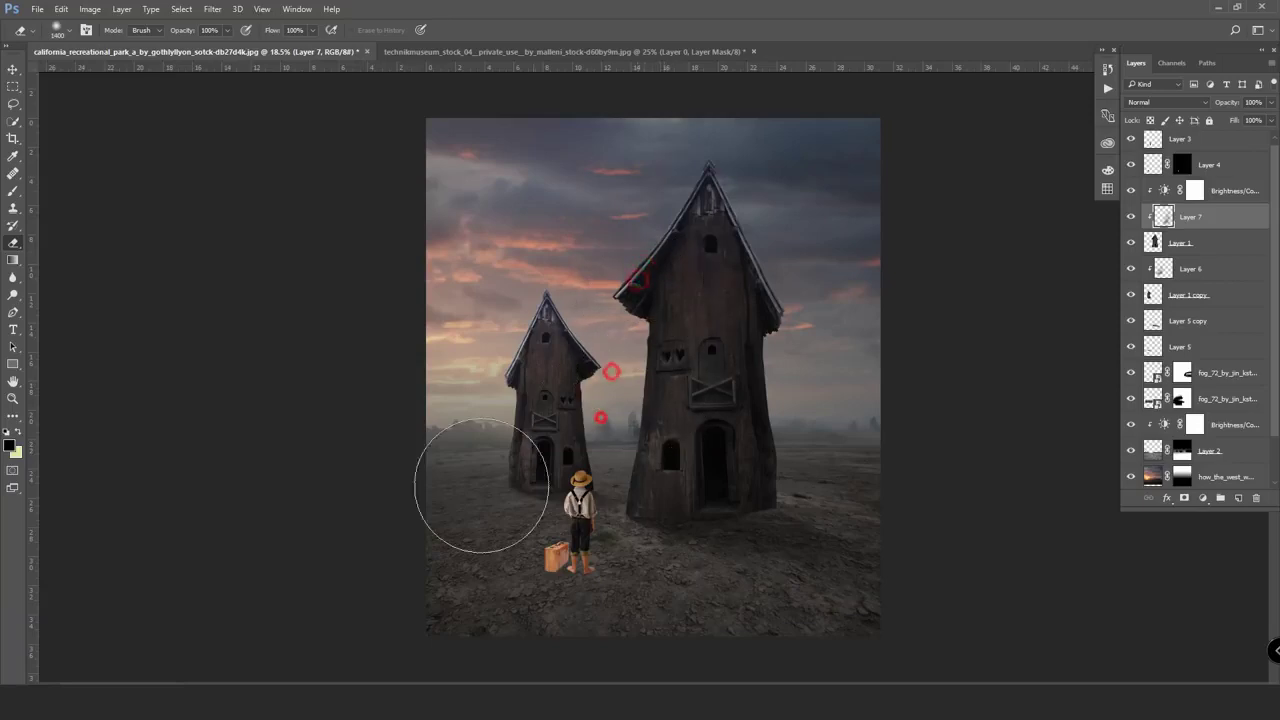
- Brush a darker shadow onto the ground at the tall house's base
click(13, 191)
scroll(620, 435, up, 1)
drag(623, 506, 714, 514)
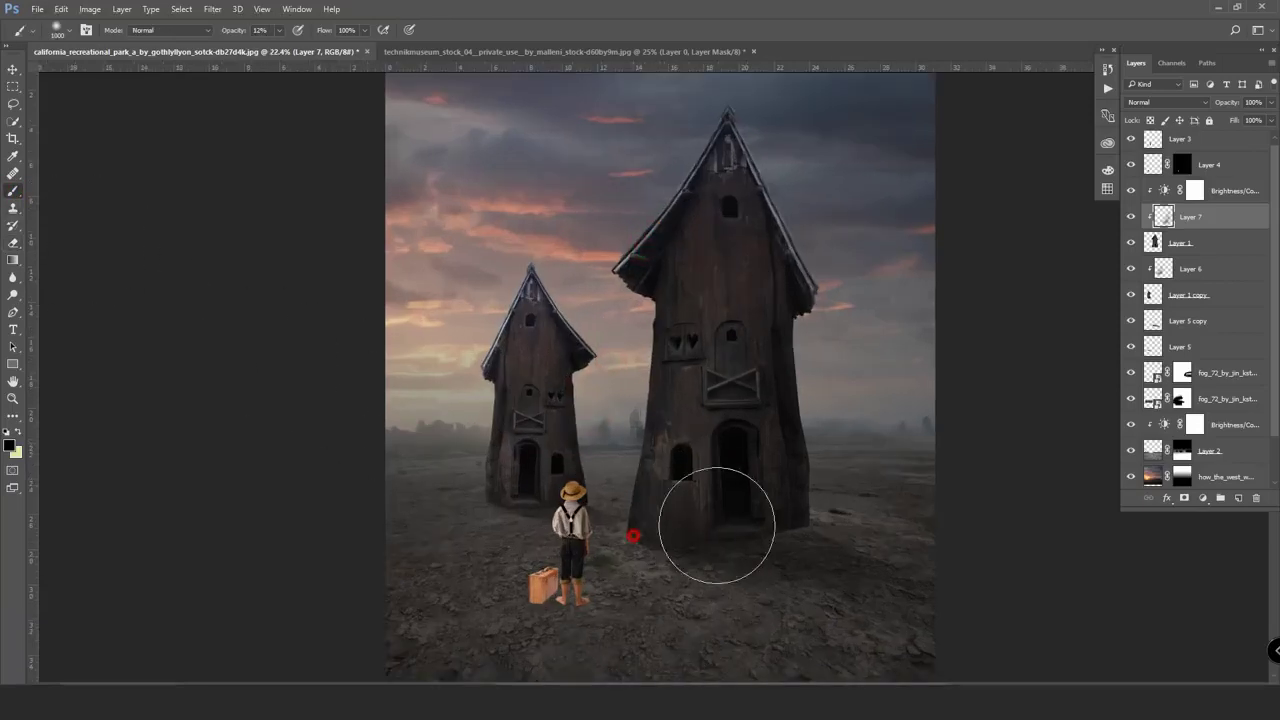
click(697, 514)
- Erase excess shading on the tall house, lowering the Eraser opacity to 30%
click(13, 243)
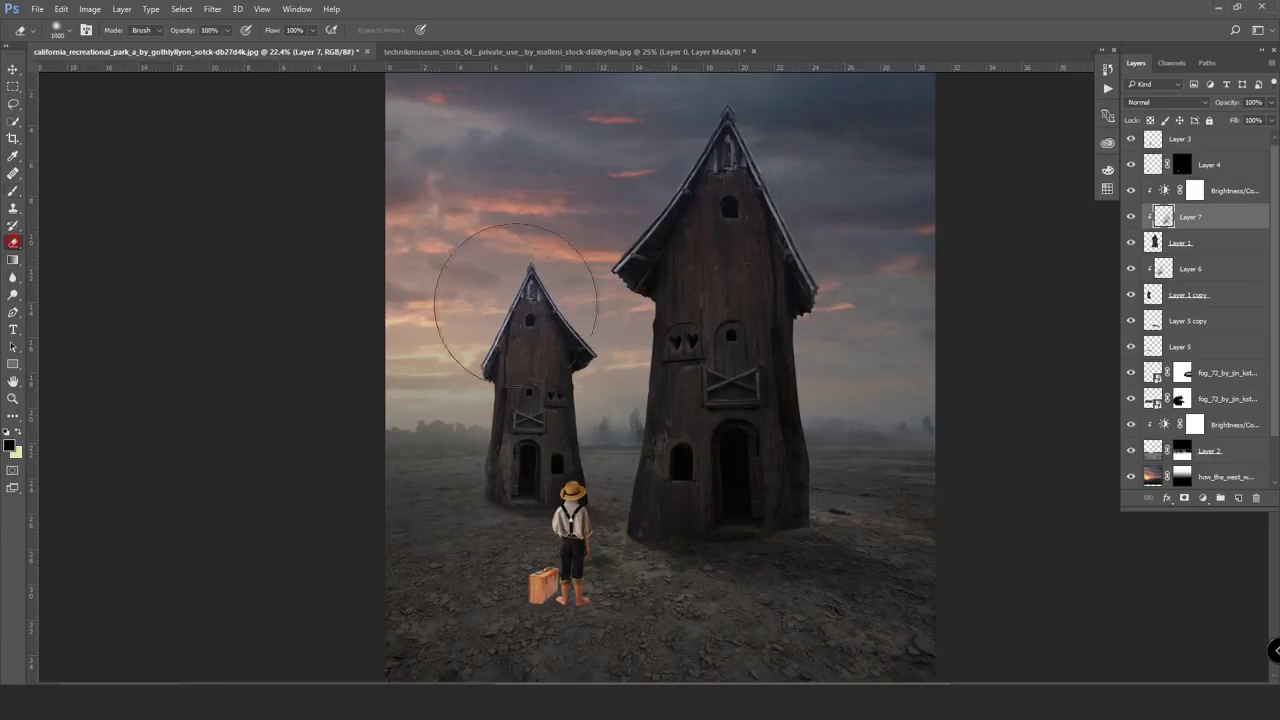
click(676, 449)
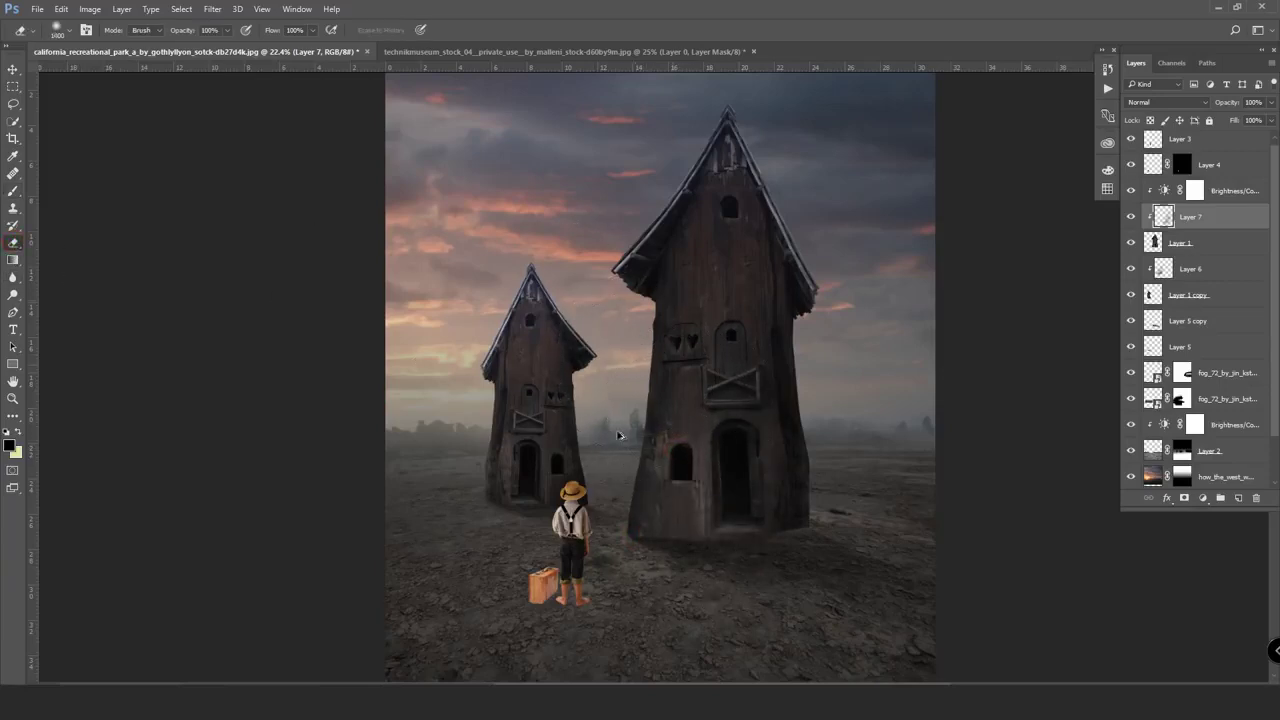
click(640, 548)
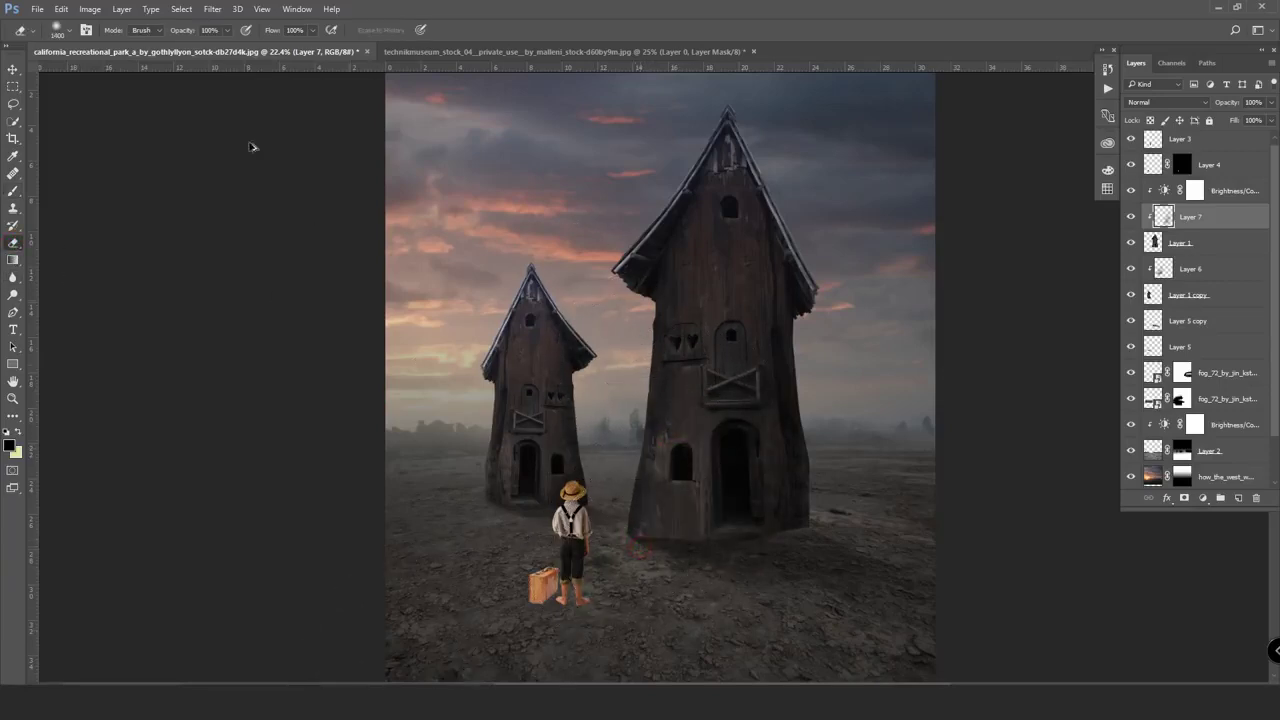
click(201, 49)
click(657, 414)
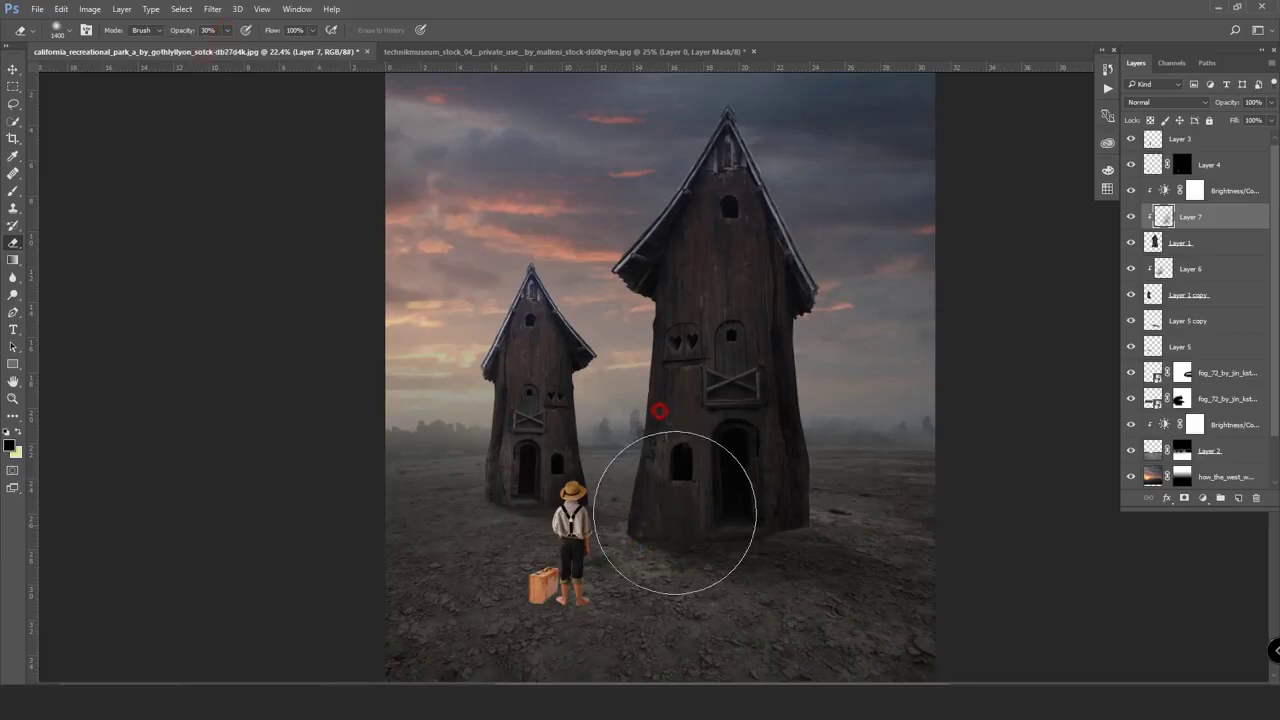
click(649, 523)
click(652, 397)
- Toggle Layer 7's visibility to compare, then return to the Brush
scroll(734, 551, up, 1)
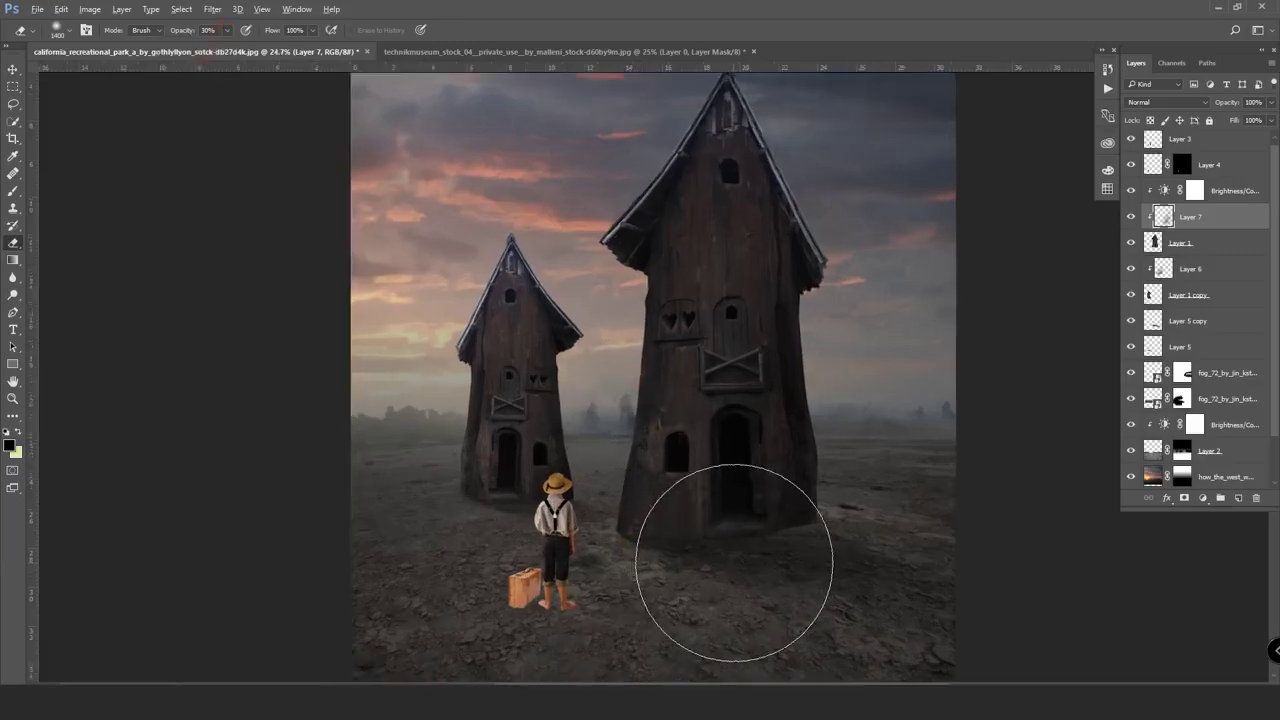
scroll(571, 571, up, 2)
scroll(757, 560, up, 2)
scroll(756, 535, up, 1)
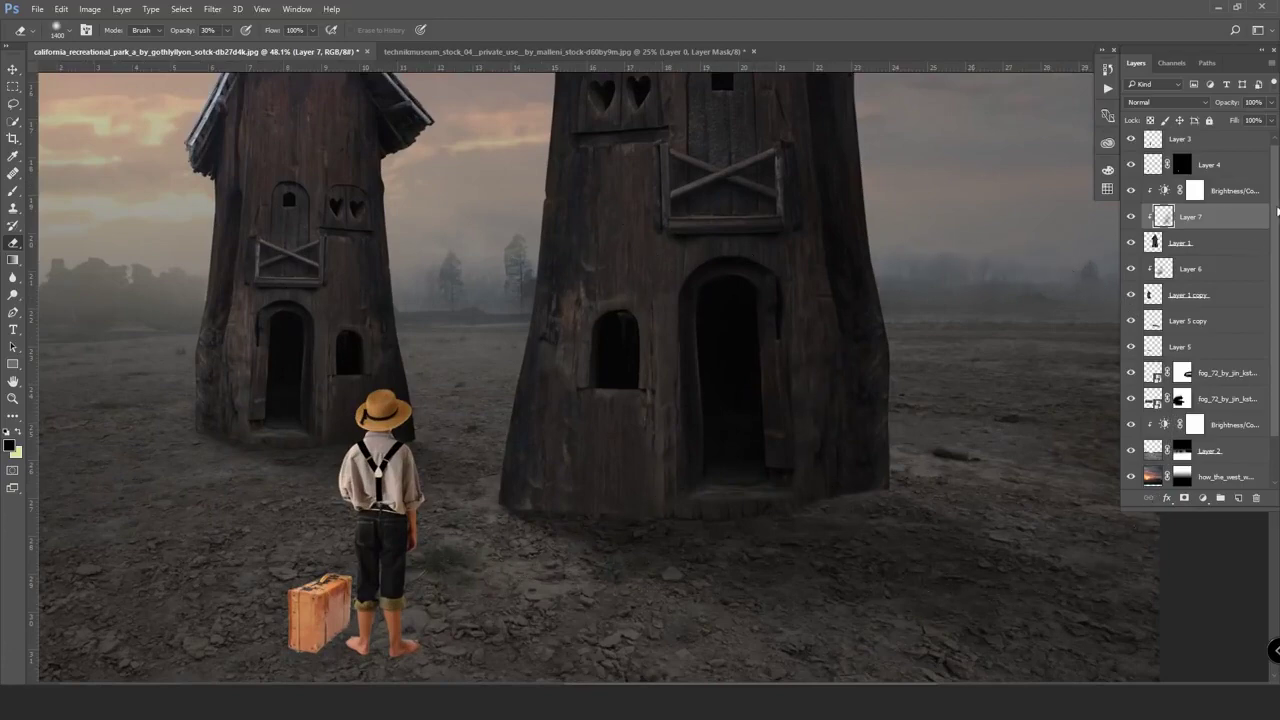
click(1130, 217)
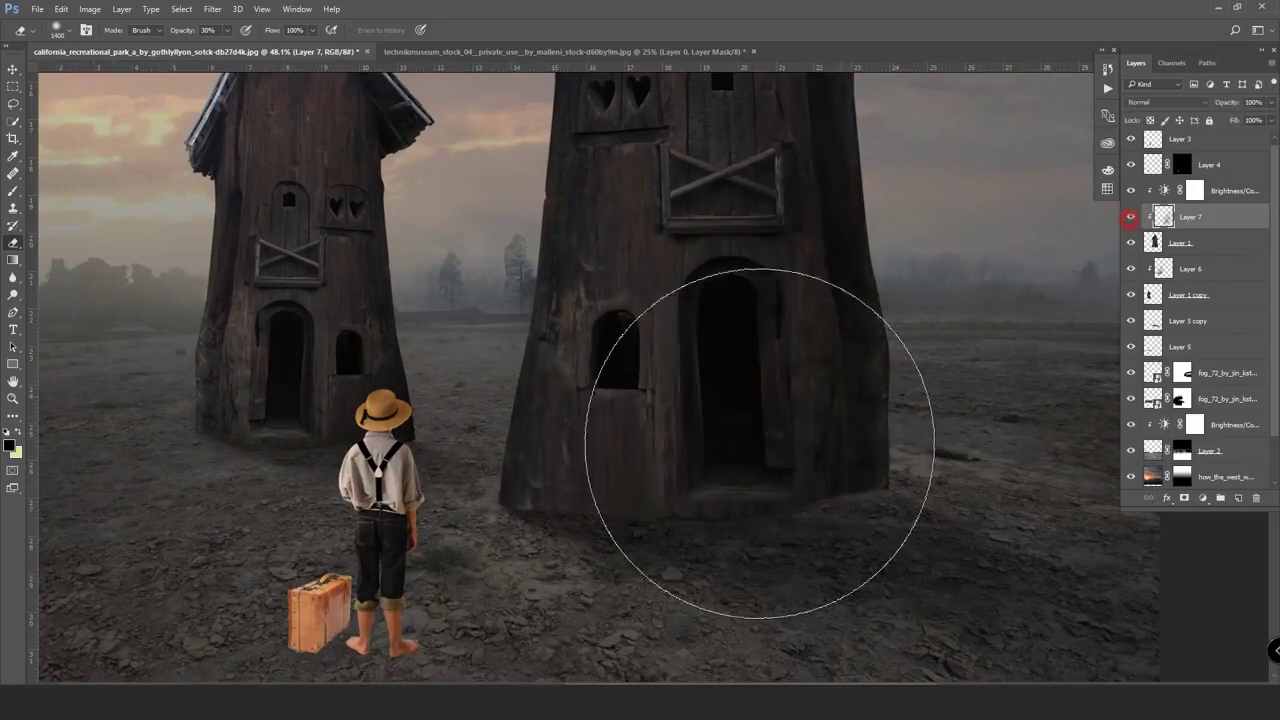
click(12, 192)
scroll(607, 530, up, 3)
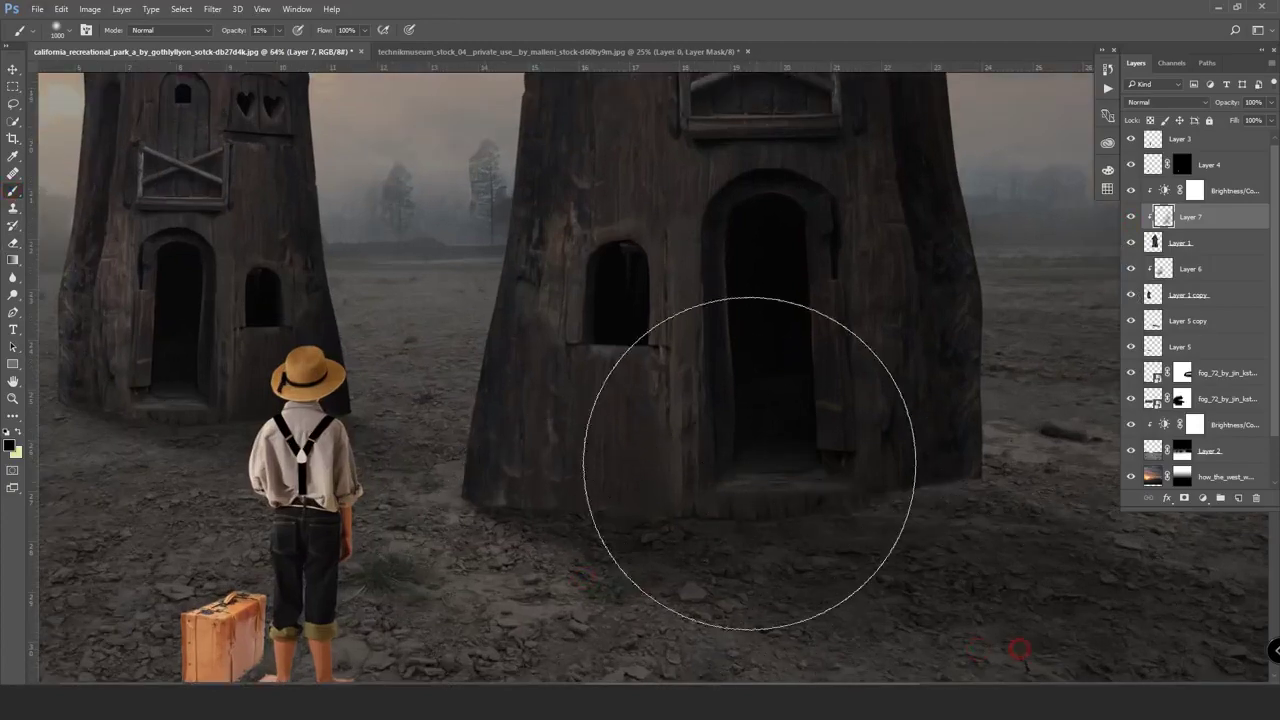
- On Layer 5 copy, shrink the brush and dab shadow at the right tower's base
click(1188, 321)
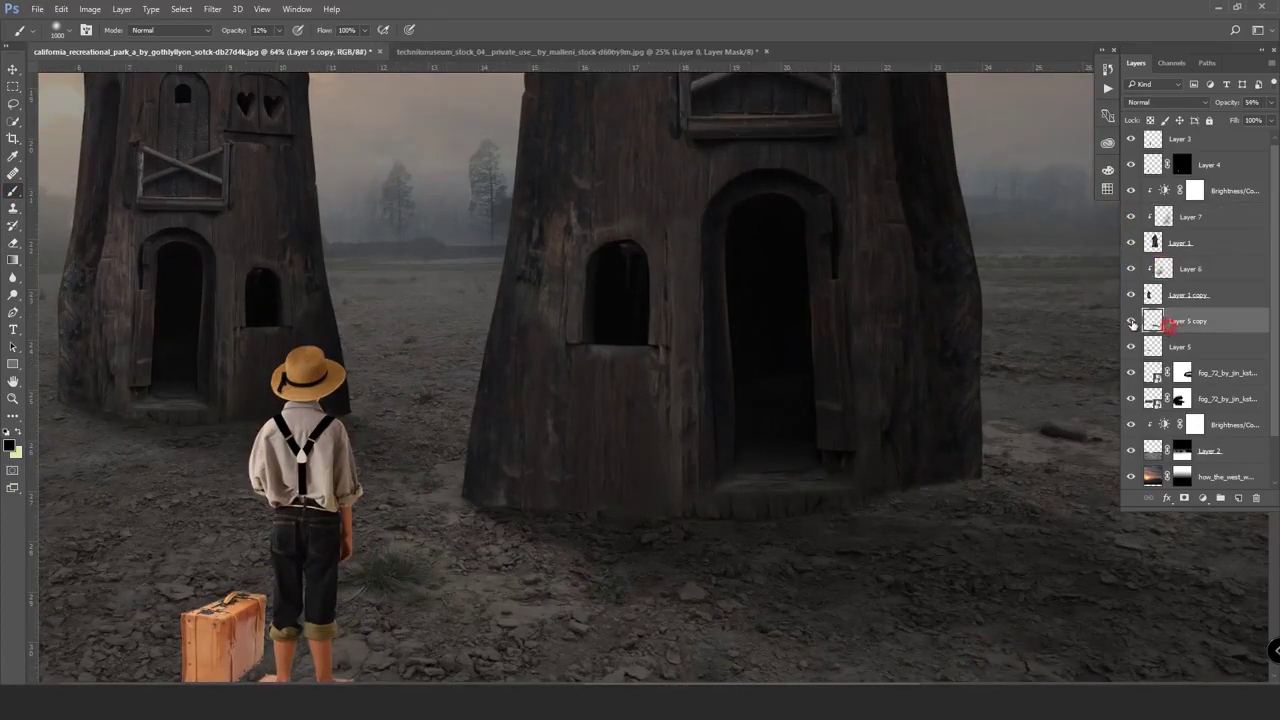
click(1130, 321)
key(bracketleft)
key(bracketleft)
key(bracketleft)
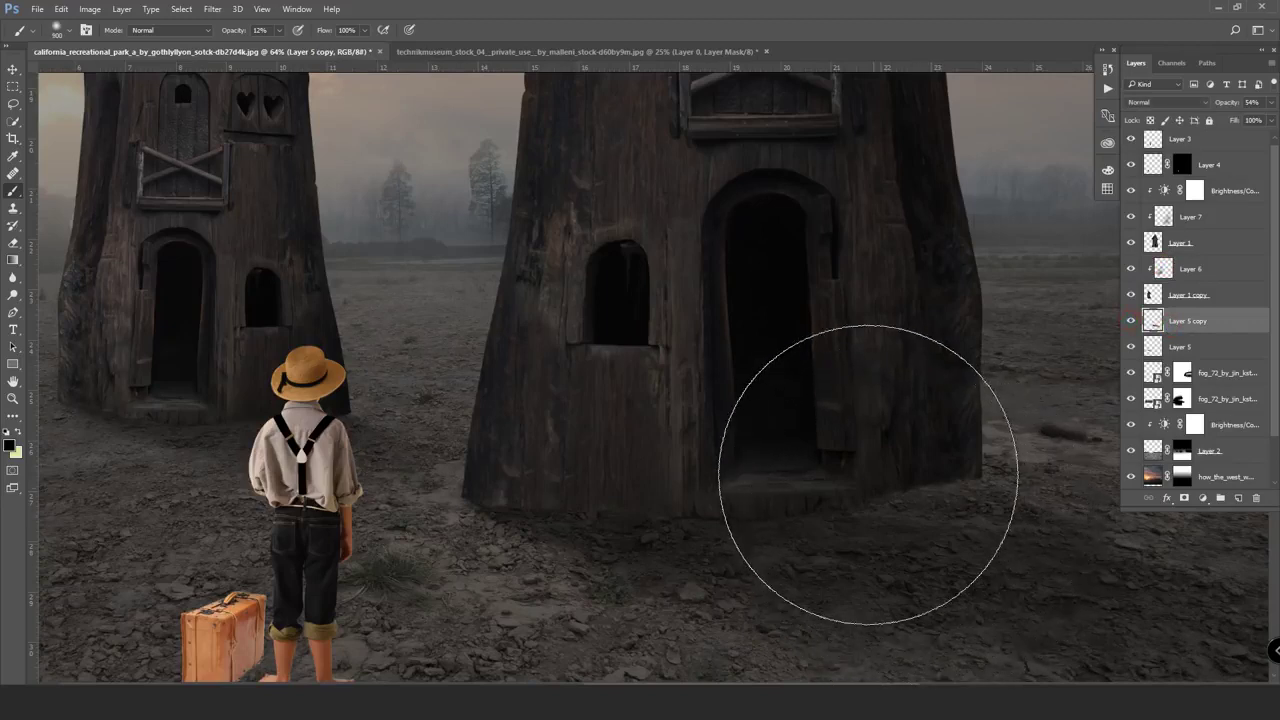
key(bracketleft)
key(bracketleft)
key(bracketleft)
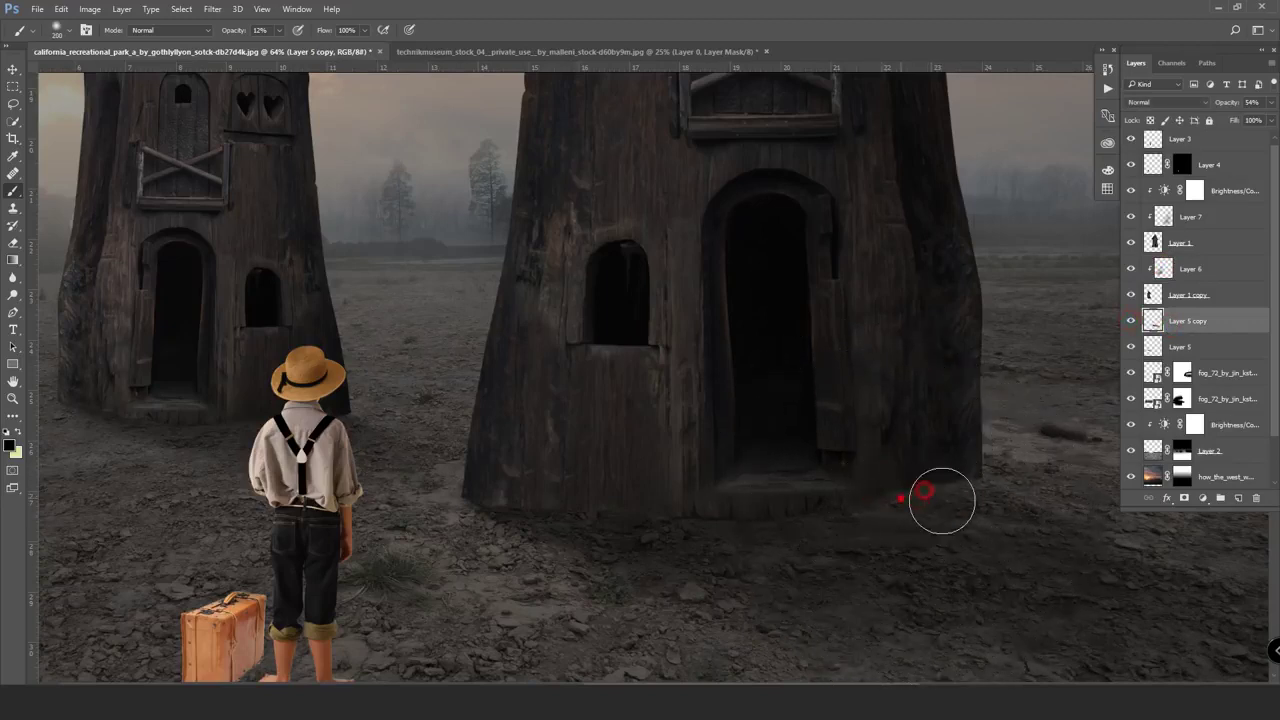
key(bracketleft)
key(bracketleft)
key(bracketleft)
key(bracketleft)
key(bracketleft)
click(886, 500)
click(945, 485)
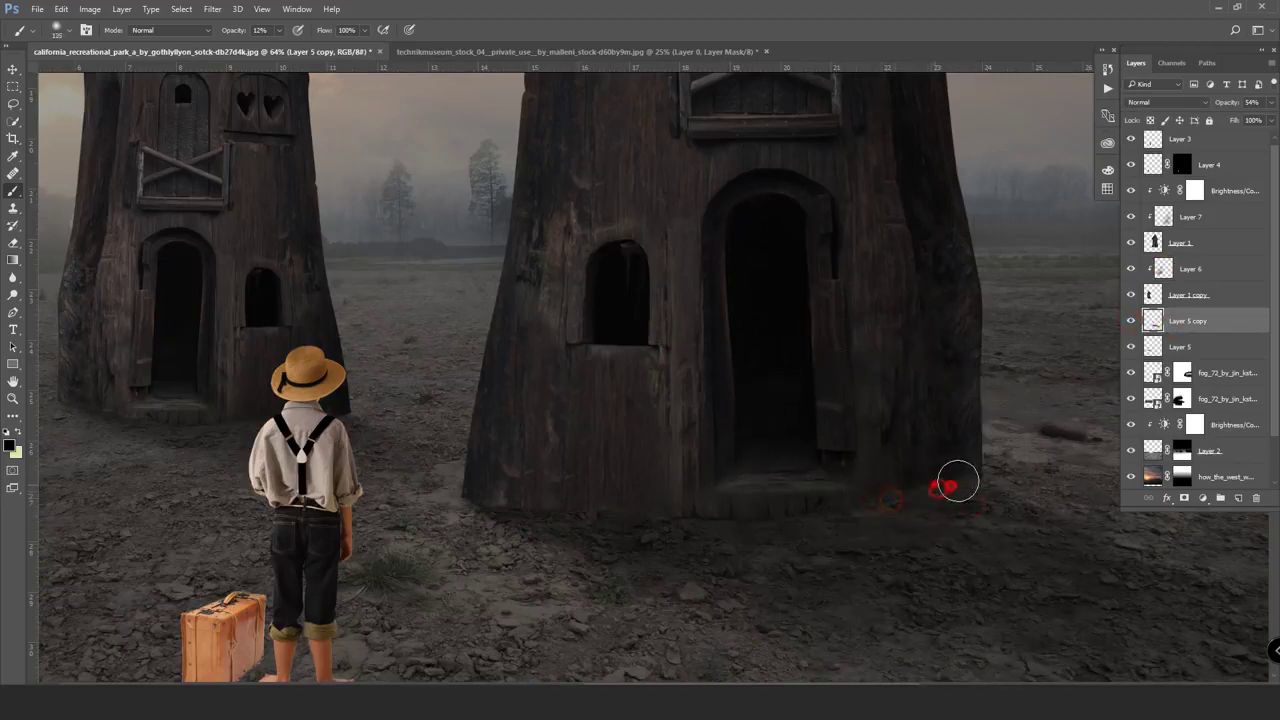
click(878, 502)
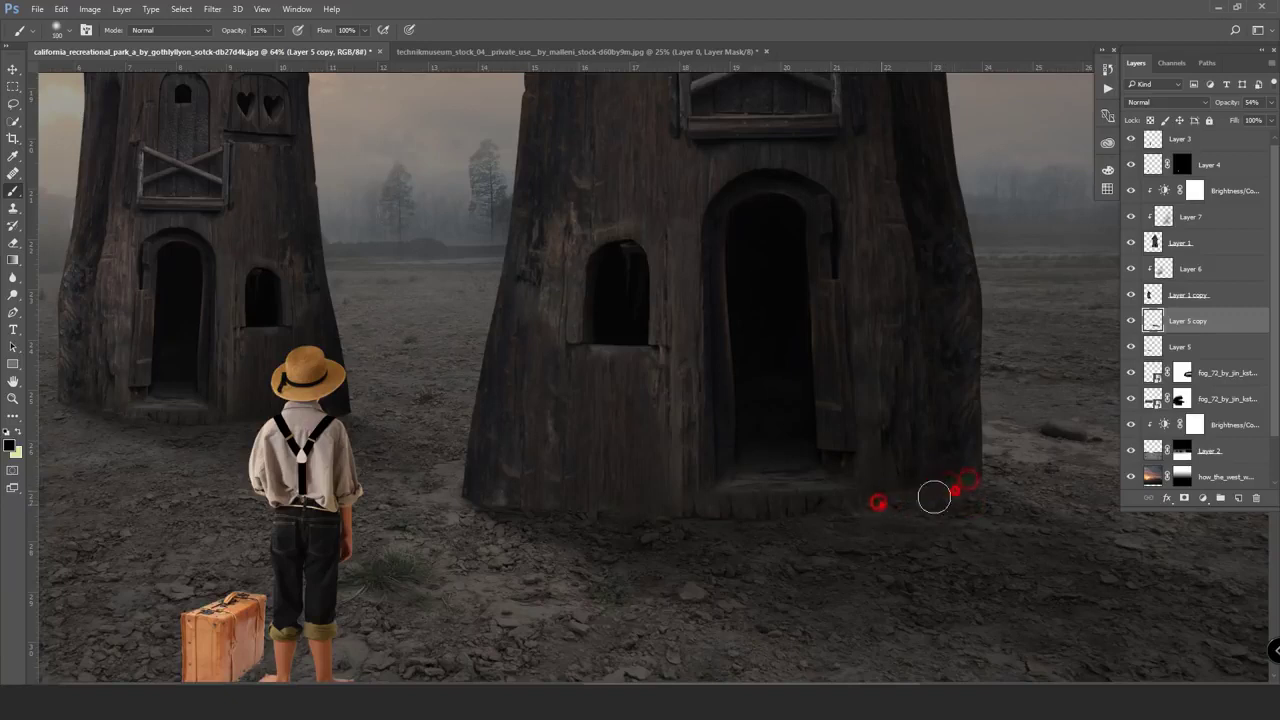
- Gradually enlarge the brush and paint broader shadow along the tower base
key(bracketright)
click(1013, 530)
click(937, 484)
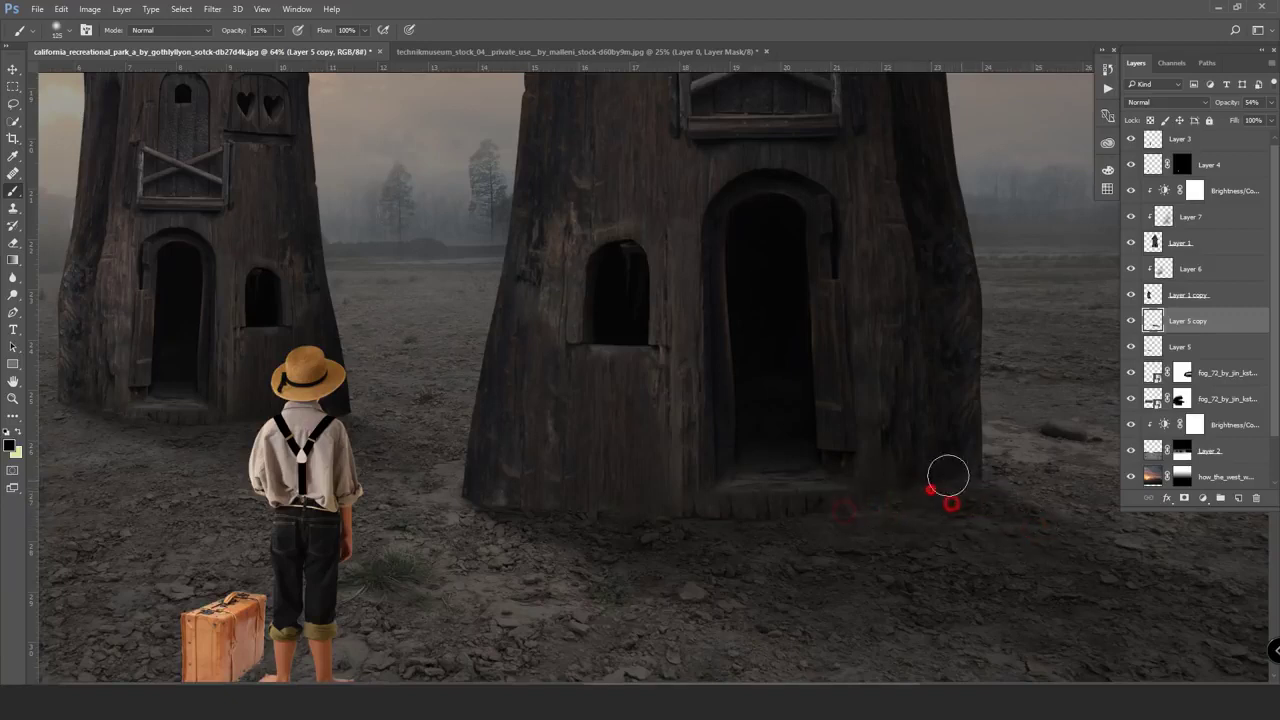
click(862, 491)
key(bracketright)
key(bracketright)
click(920, 505)
key(bracketright)
key(bracketright)
key(bracketright)
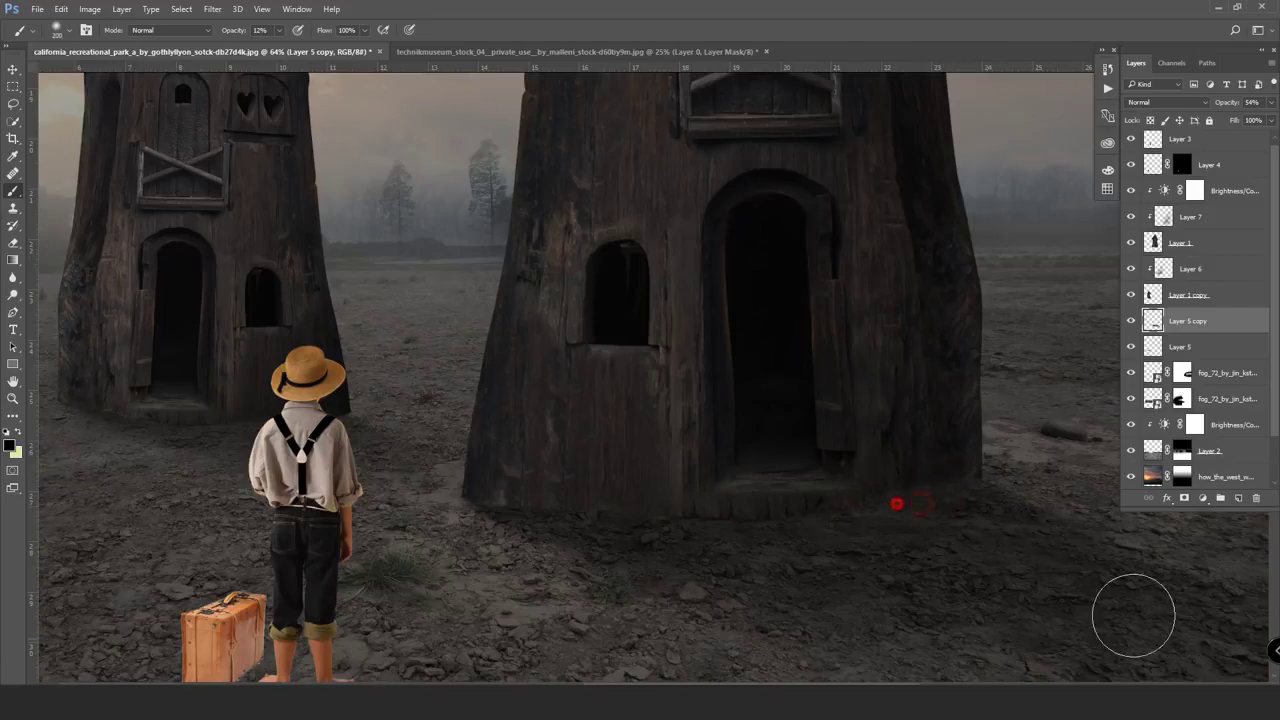
click(652, 511)
click(819, 524)
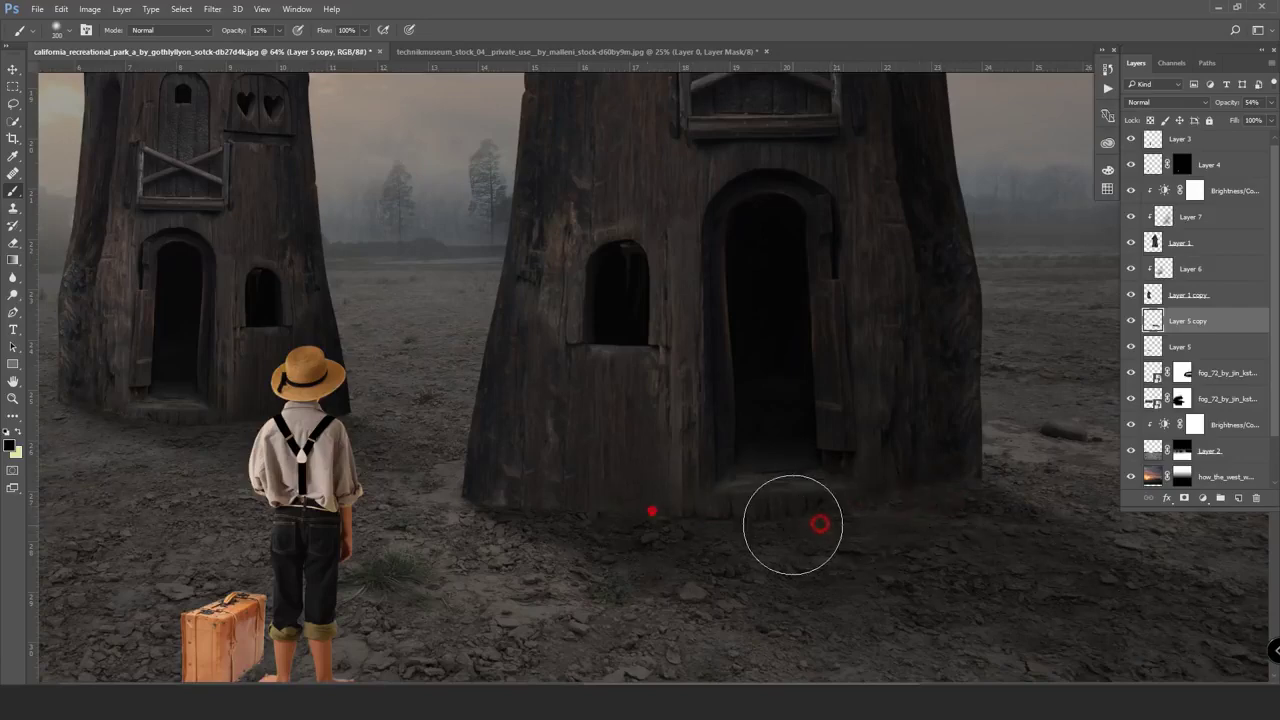
- Toggle Layer 5 copy's visibility to compare the scene with and without the shadow
click(1130, 320)
scroll(778, 432, down, 4)
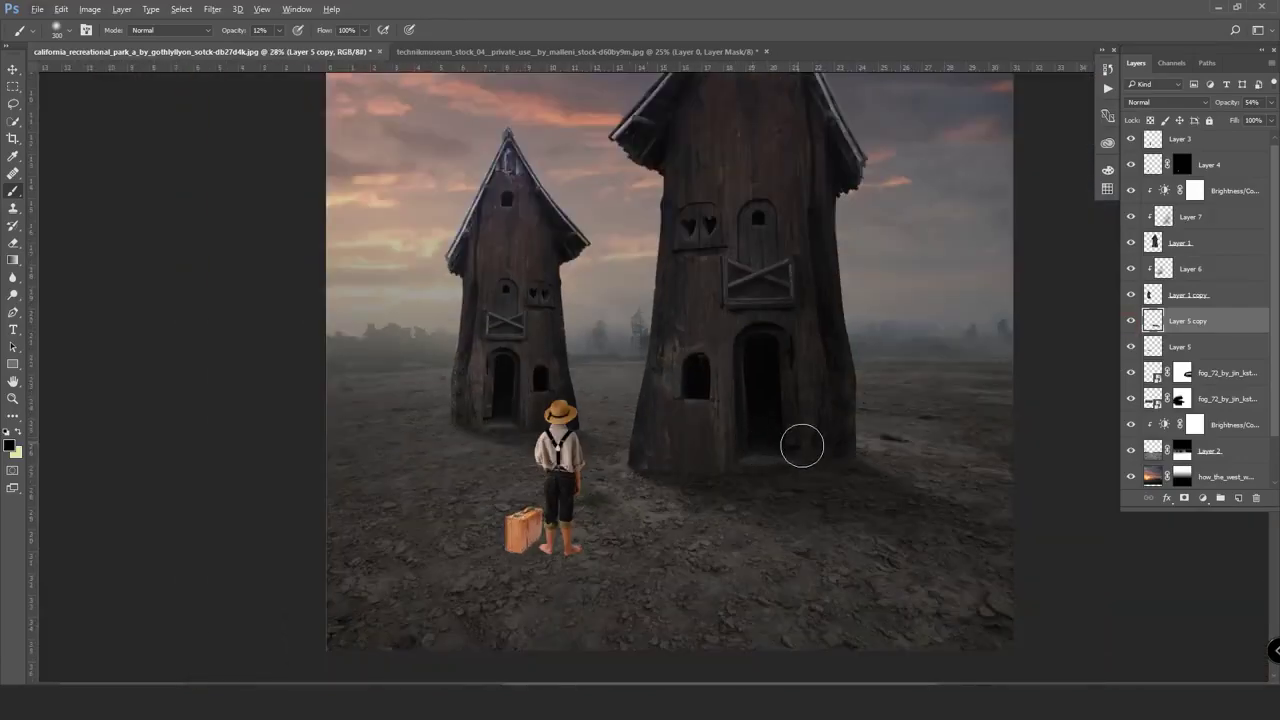
scroll(690, 425, down, 2)
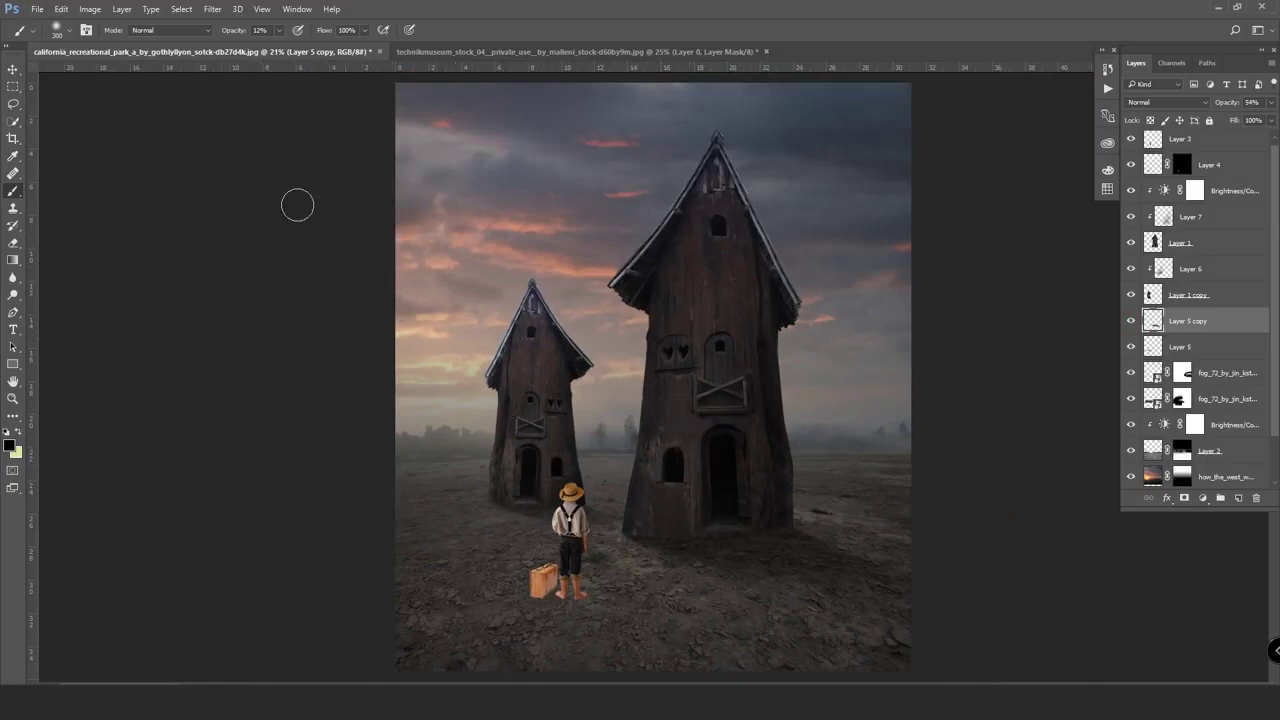
click(13, 69)
- Select the boy's Layer 3 and add a clipped Brightness/Contrast at about -82 brightness, -33 contrast
right_click(571, 533)
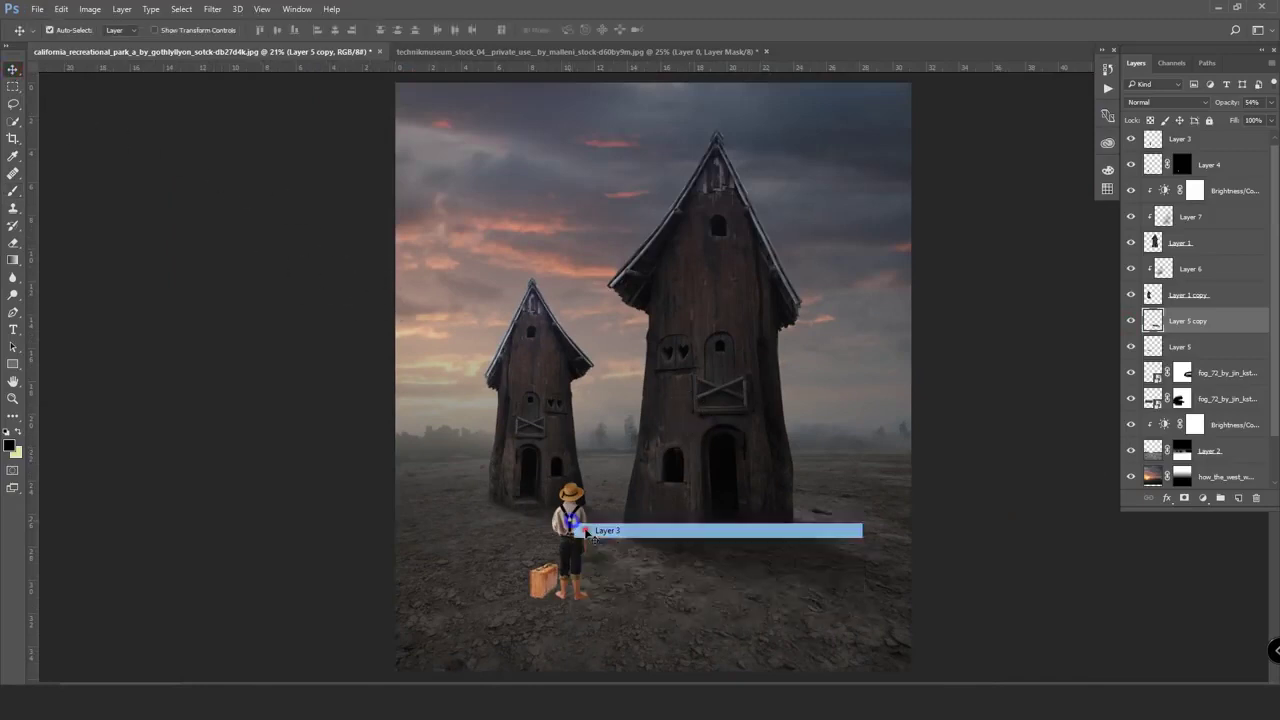
click(580, 531)
scroll(697, 510, up, 1)
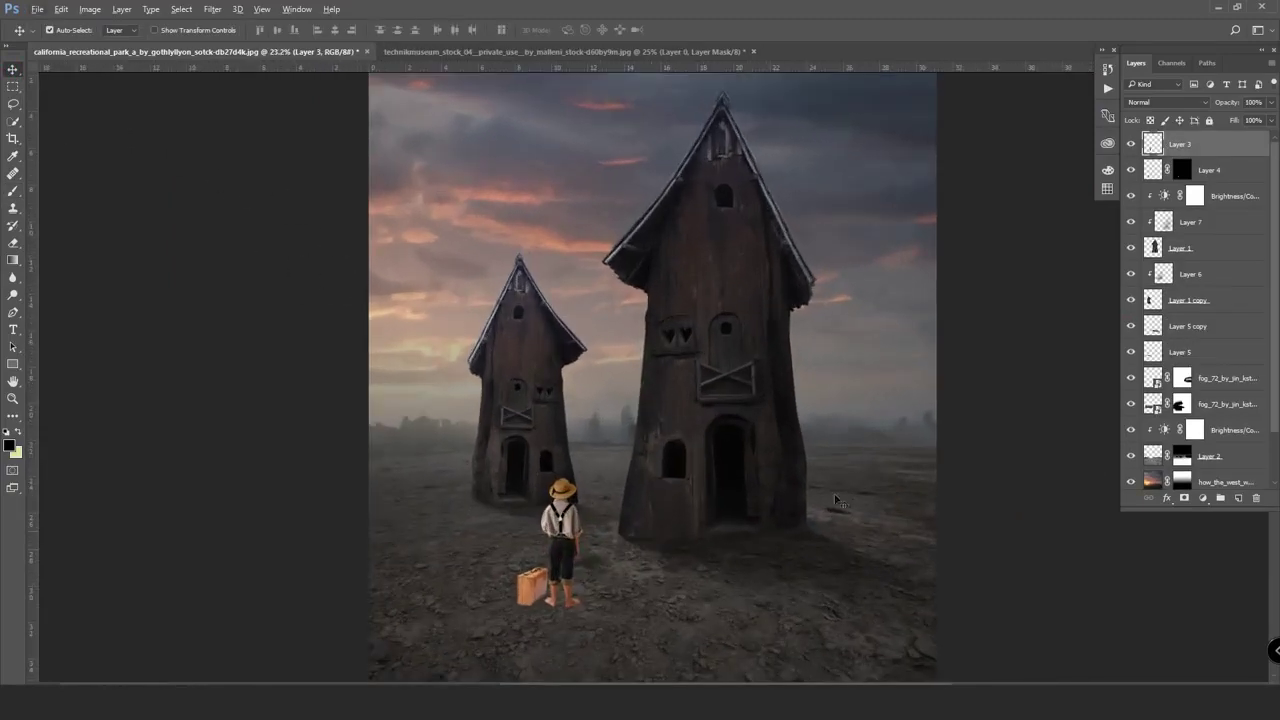
click(1203, 498)
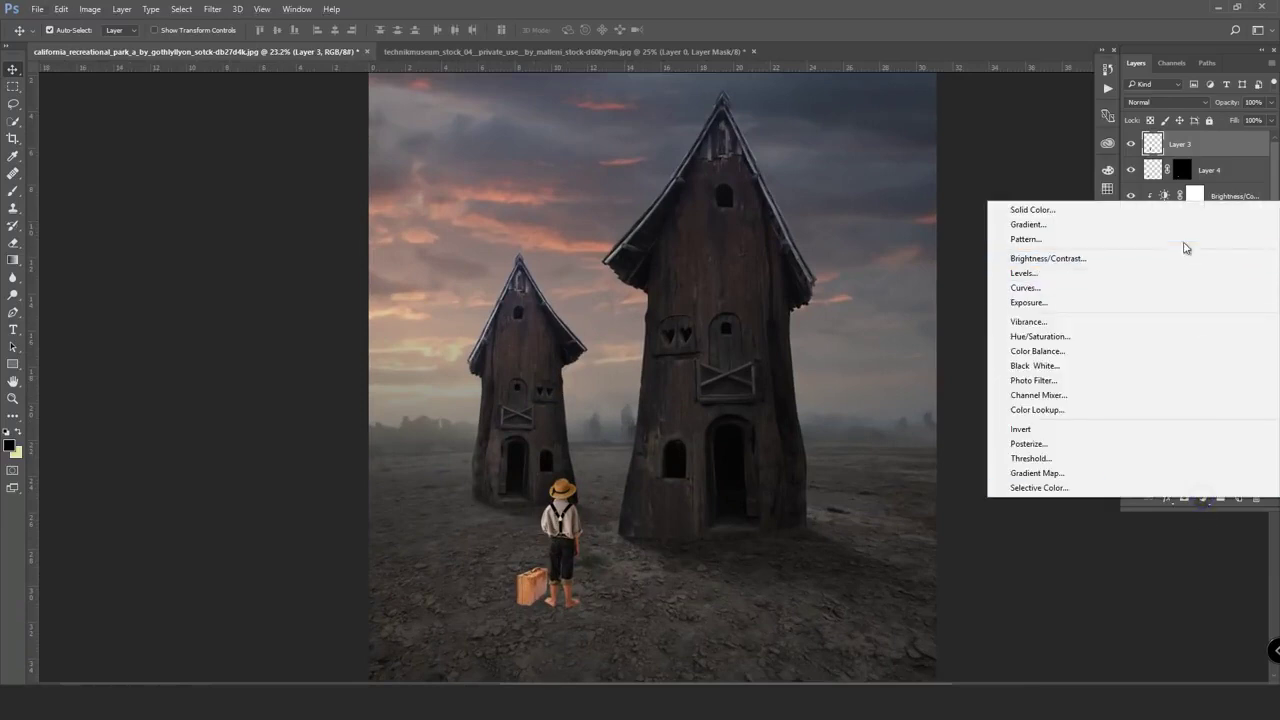
click(1030, 257)
alt+click(1222, 157)
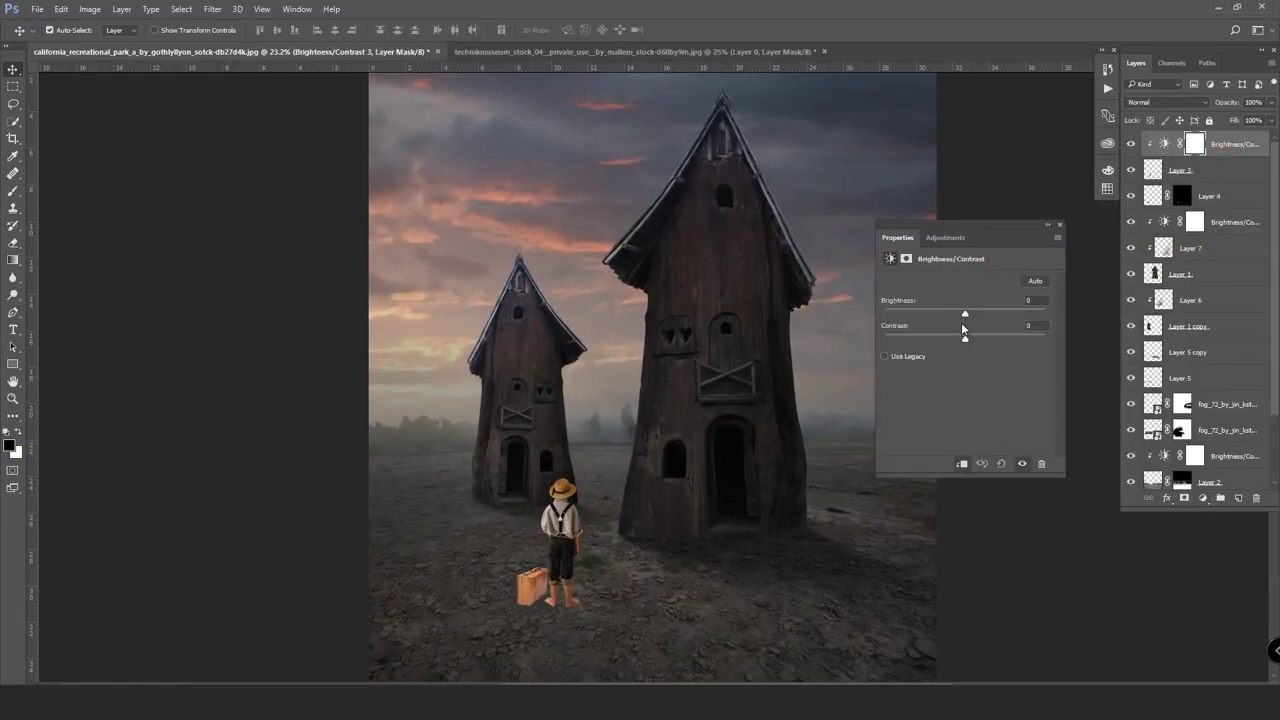
drag(961, 318, 927, 318)
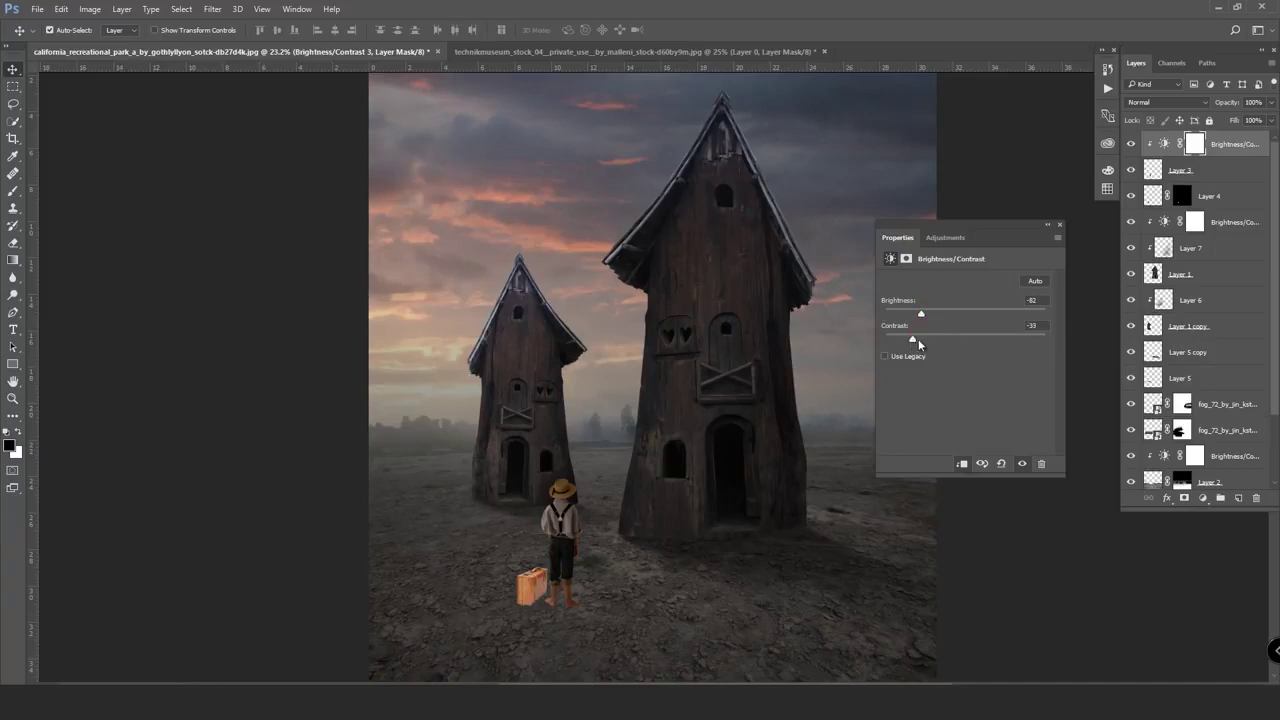
click(1059, 224)
- Paint black on the Brightness/Contrast 3 mask to free the suitcase and refine around the boy
scroll(587, 535, up, 5)
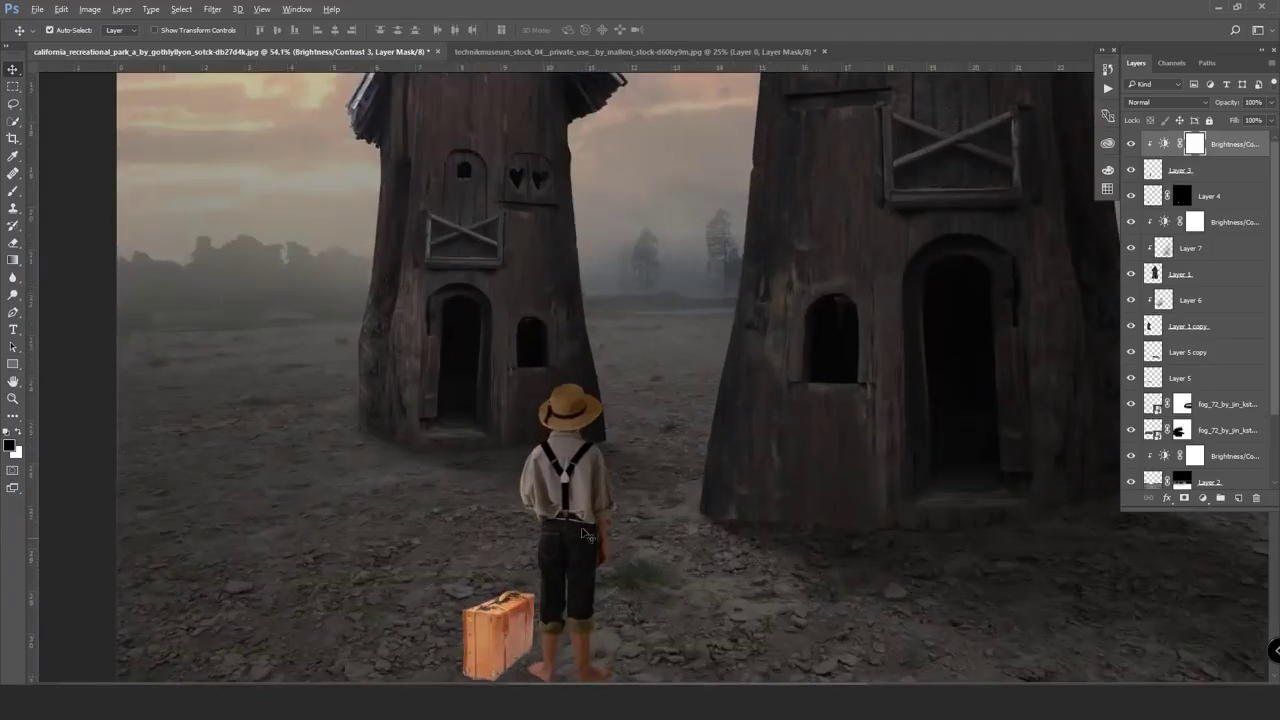
click(1131, 144)
click(14, 190)
scroll(540, 410, up, 2)
mouse_move(535, 403)
mouse_down()
mouse_move(541, 386)
mouse_move(530, 608)
mouse_up()
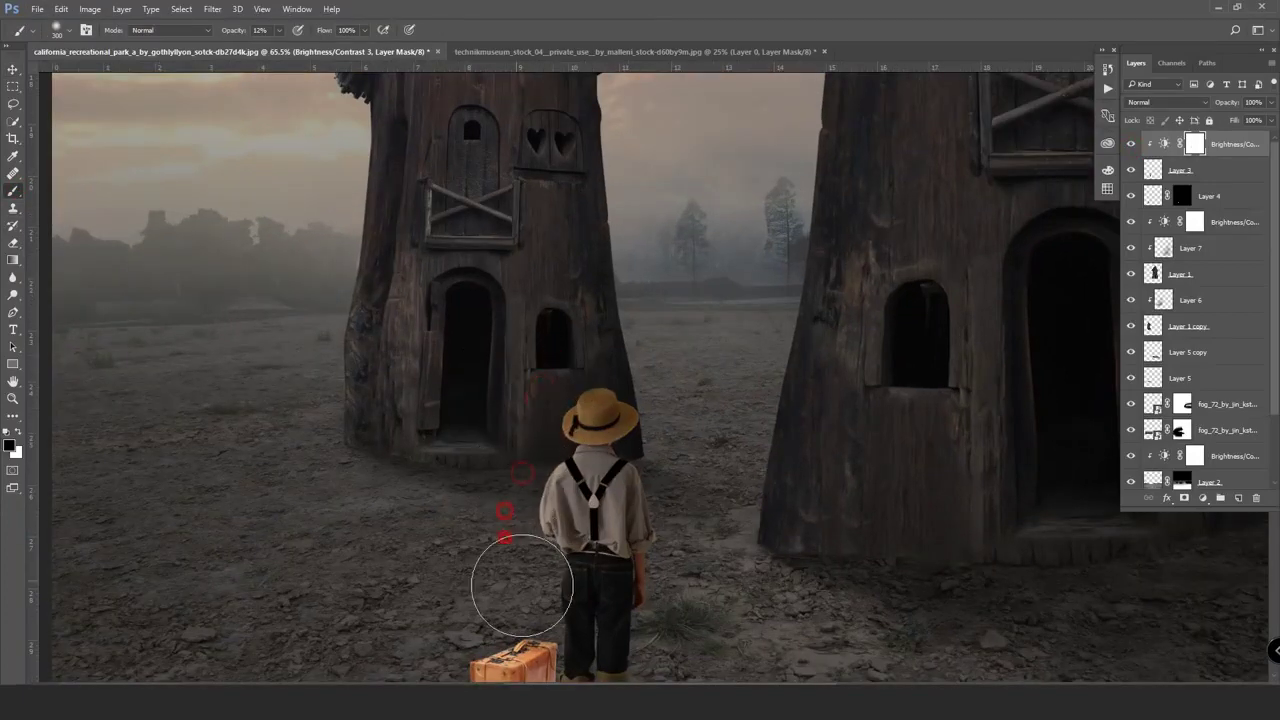
scroll(530, 608, down, 3)
drag(520, 540, 513, 563)
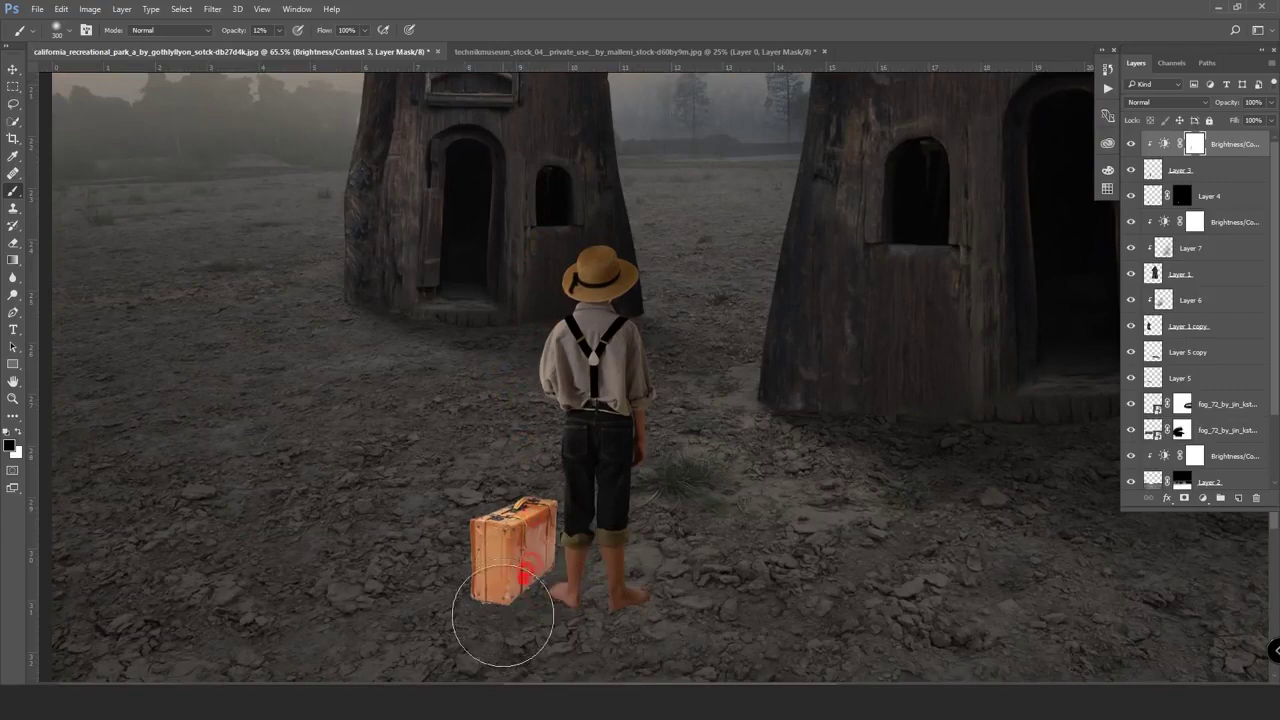
key(bracketleft)
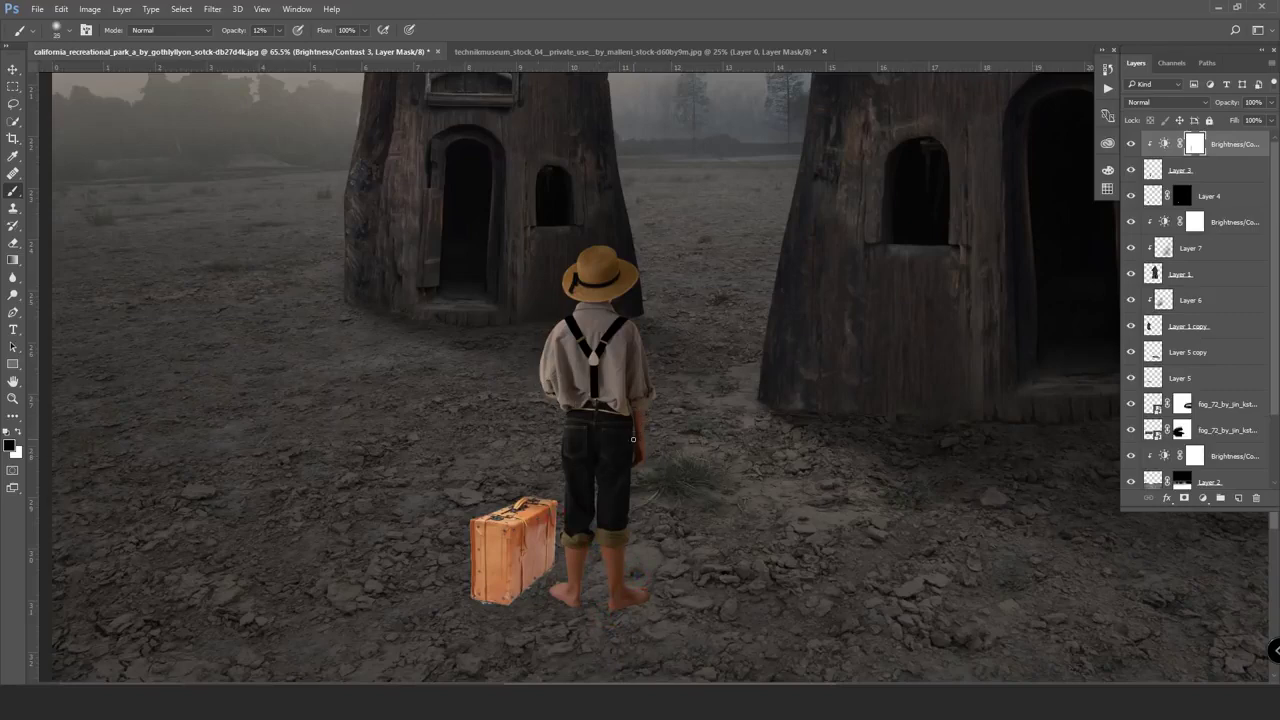
drag(538, 300, 567, 235)
scroll(651, 466, down, 3)
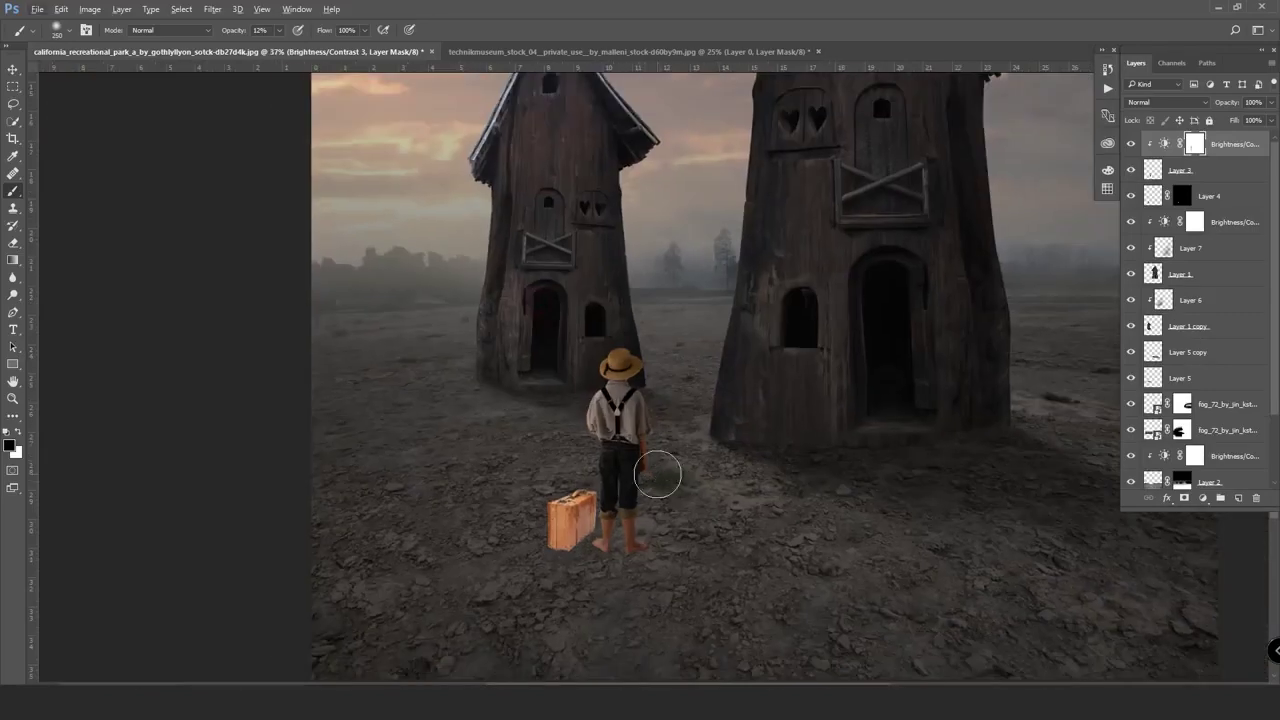
scroll(614, 520, down, 1)
- Compare the boy's darkening and ease Brightness/Contrast 3 to -67 brightness, -30 contrast
click(1131, 144)
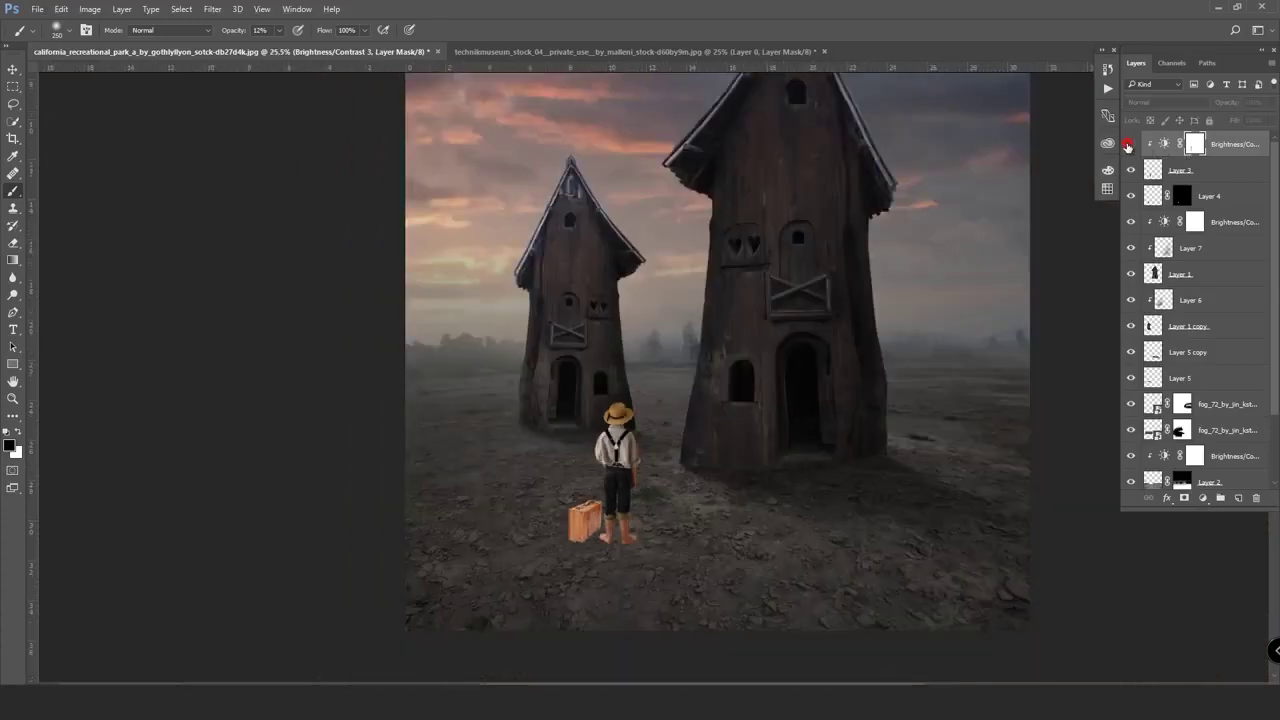
click(1131, 144)
double_click(1164, 144)
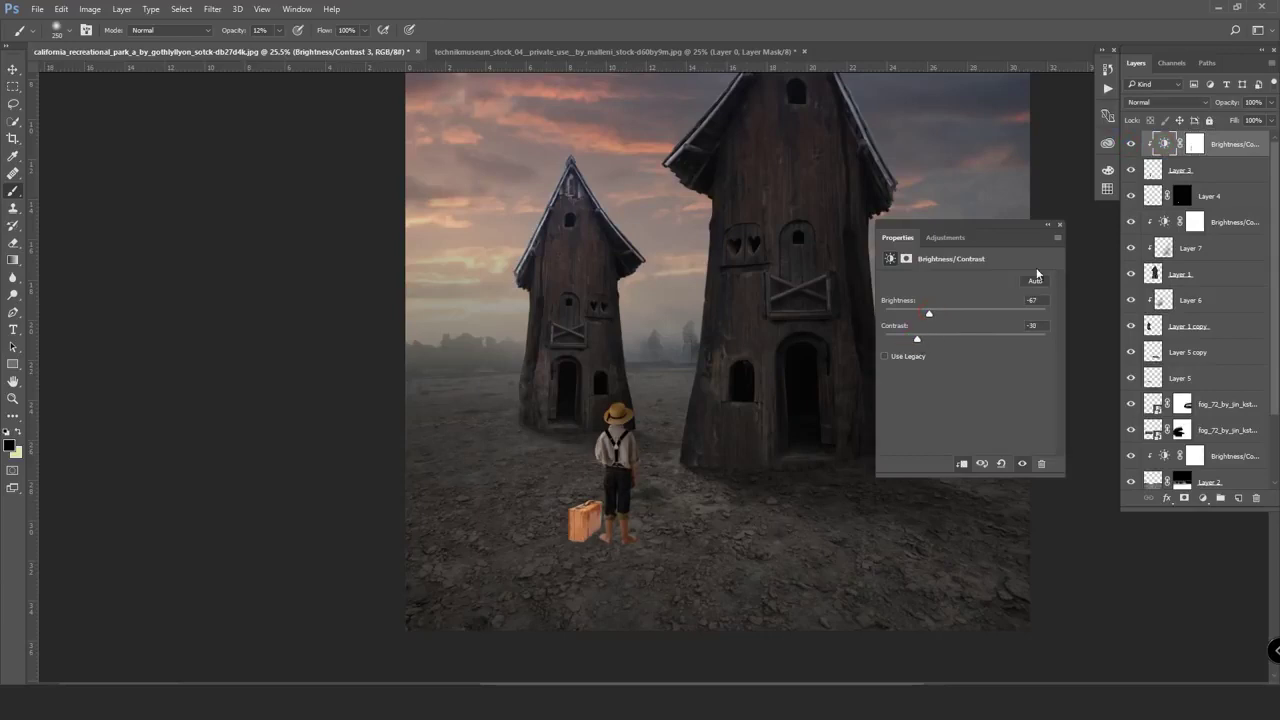
click(1062, 228)
- Select Layer 4 and apply its layer mask permanently
scroll(605, 545, up, 2)
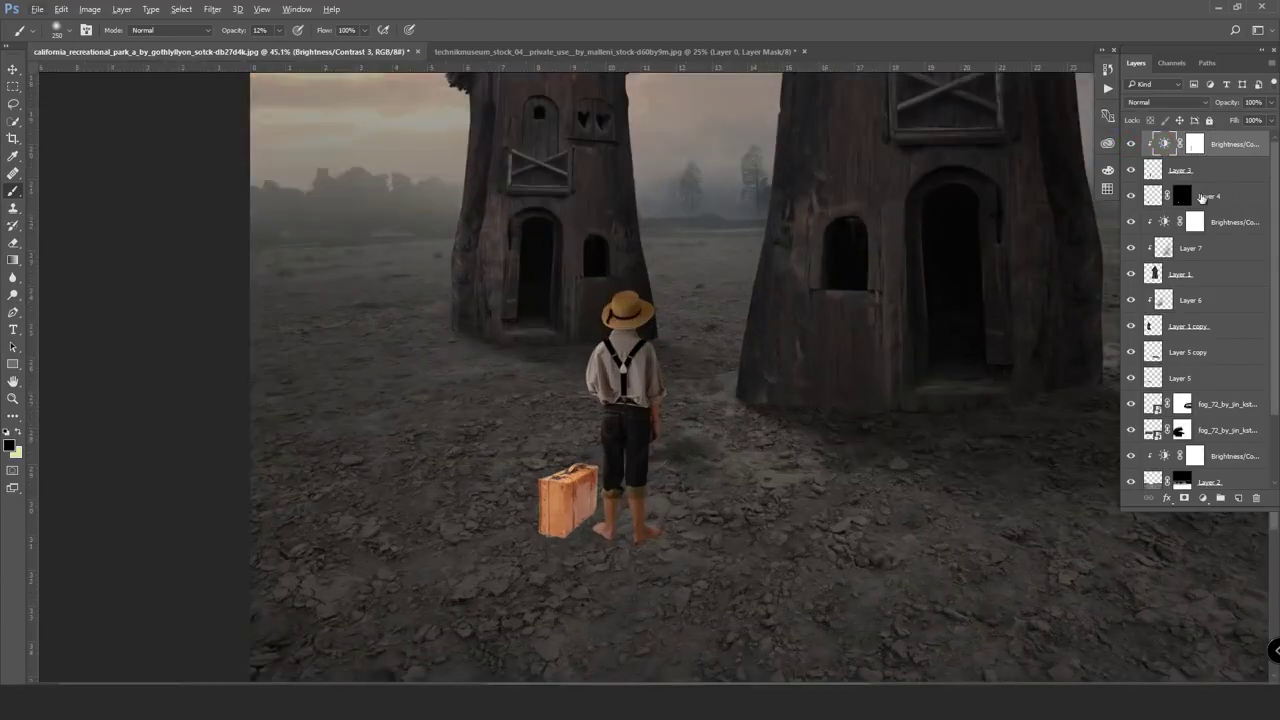
click(1131, 196)
click(1131, 196)
click(1214, 204)
click(1187, 245)
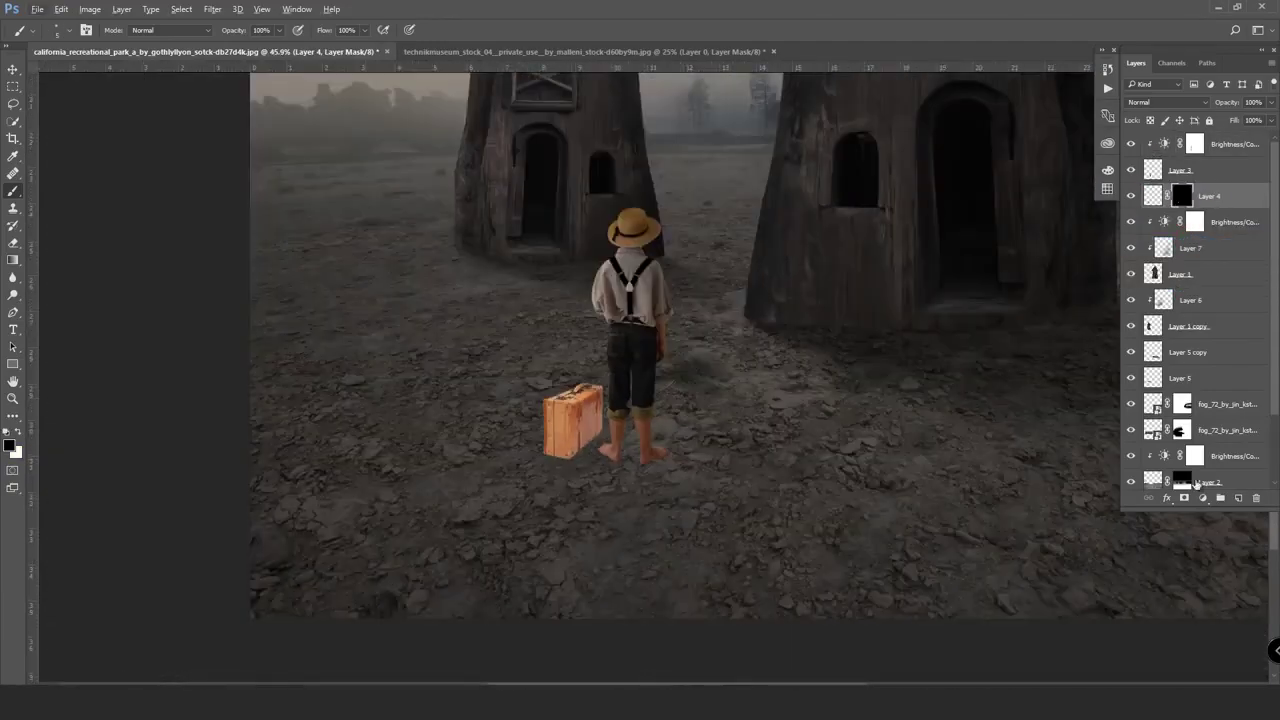
- Add a clipped Brightness/Contrast darkening the suitcase to -86 brightness, 38 contrast
click(1204, 500)
click(1117, 261)
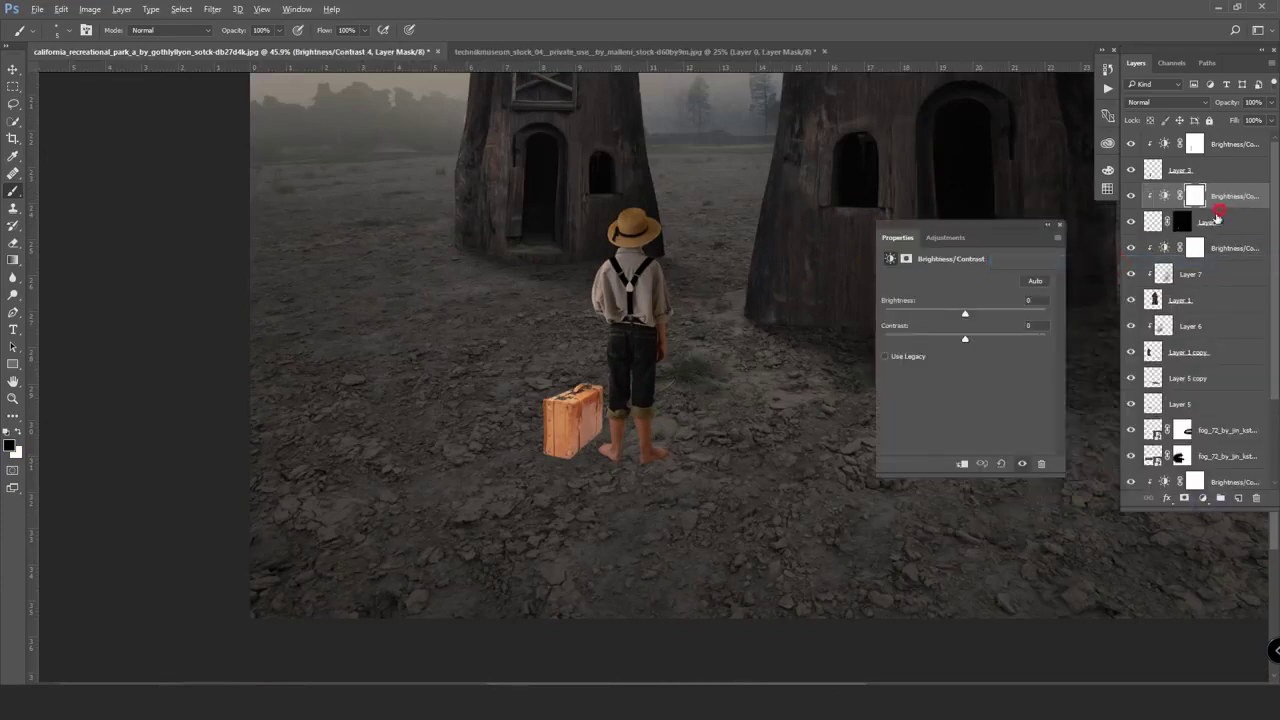
drag(965, 315, 921, 318)
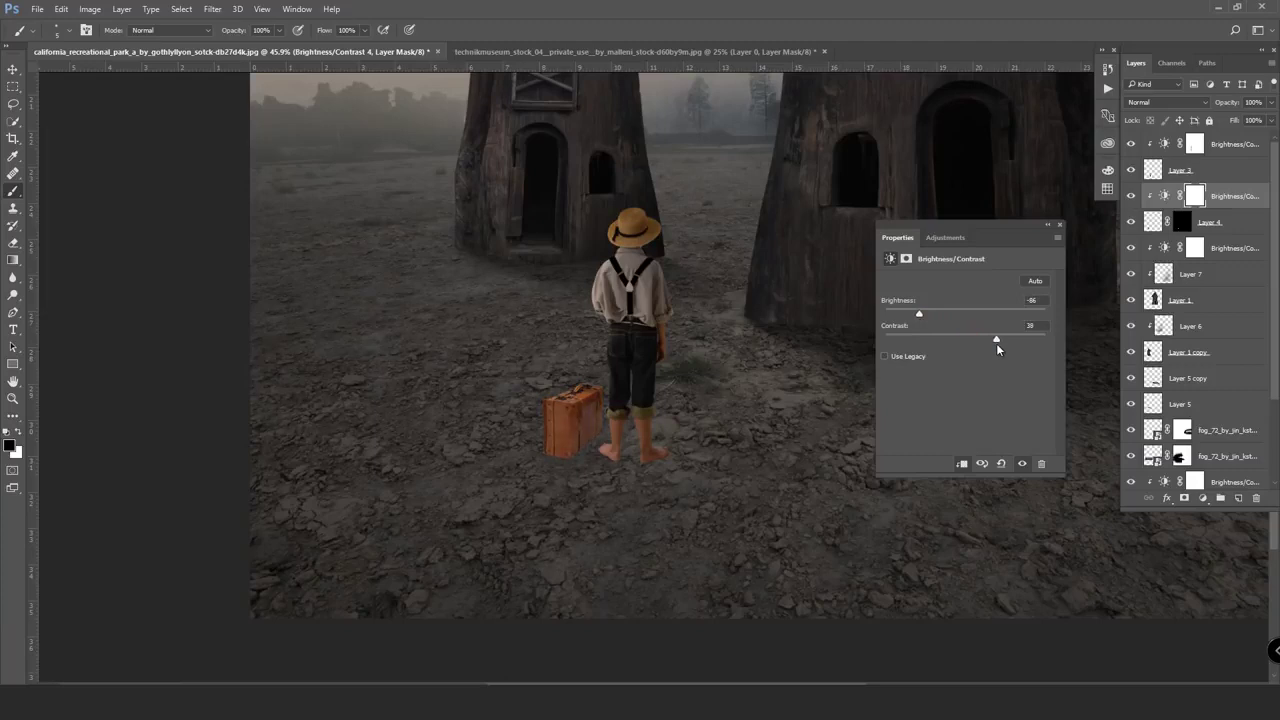
click(1058, 223)
- Add a Hue/Saturation adjustment shifting Reds to hue +13 and saturation -21
click(1240, 221)
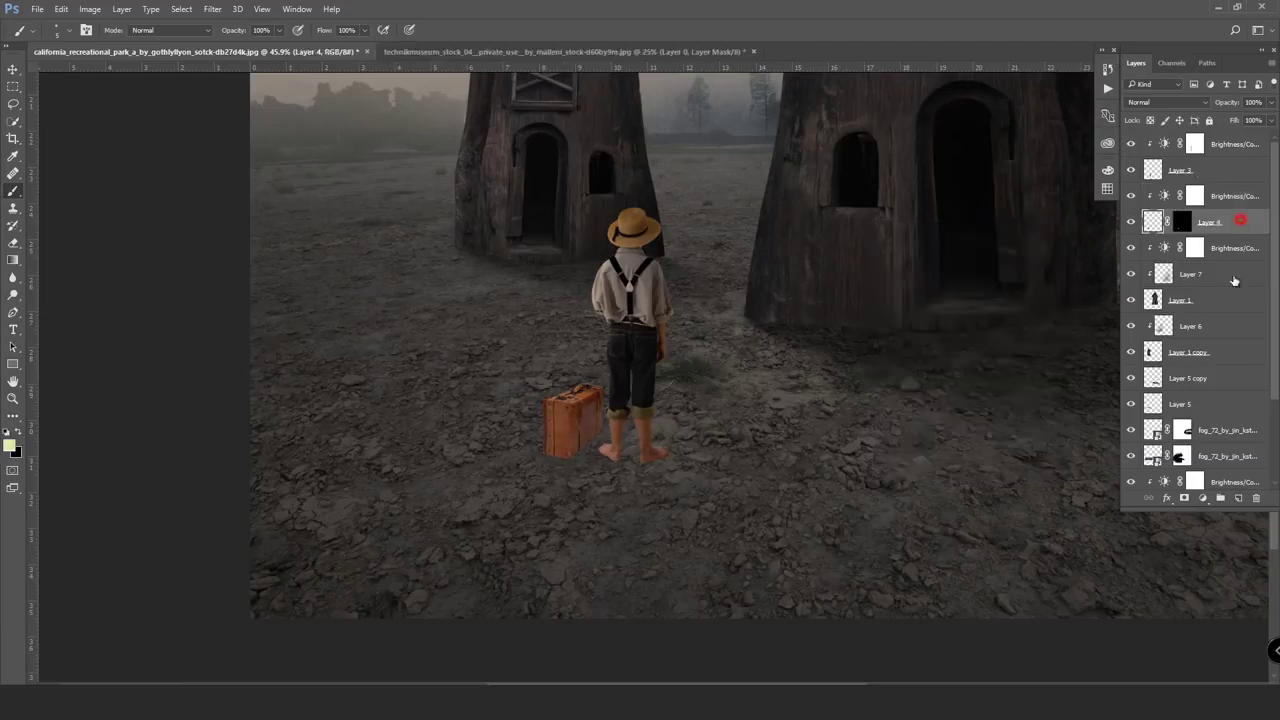
click(1204, 500)
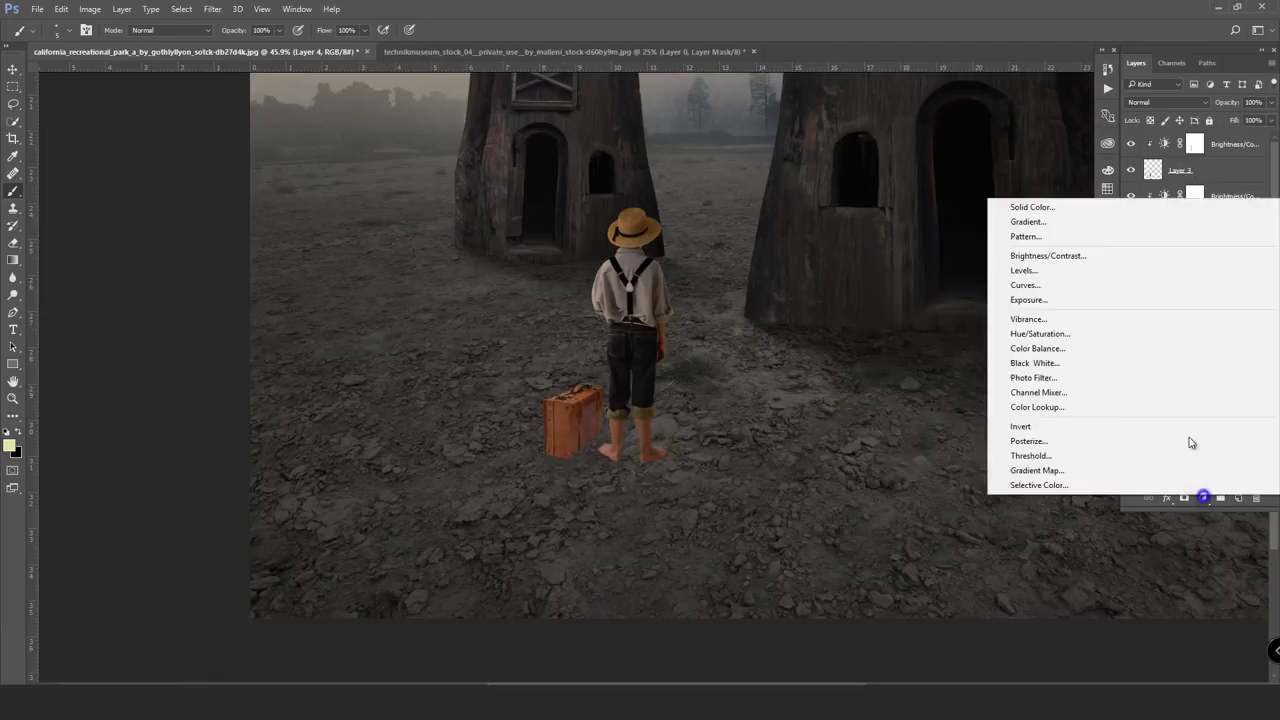
click(1114, 348)
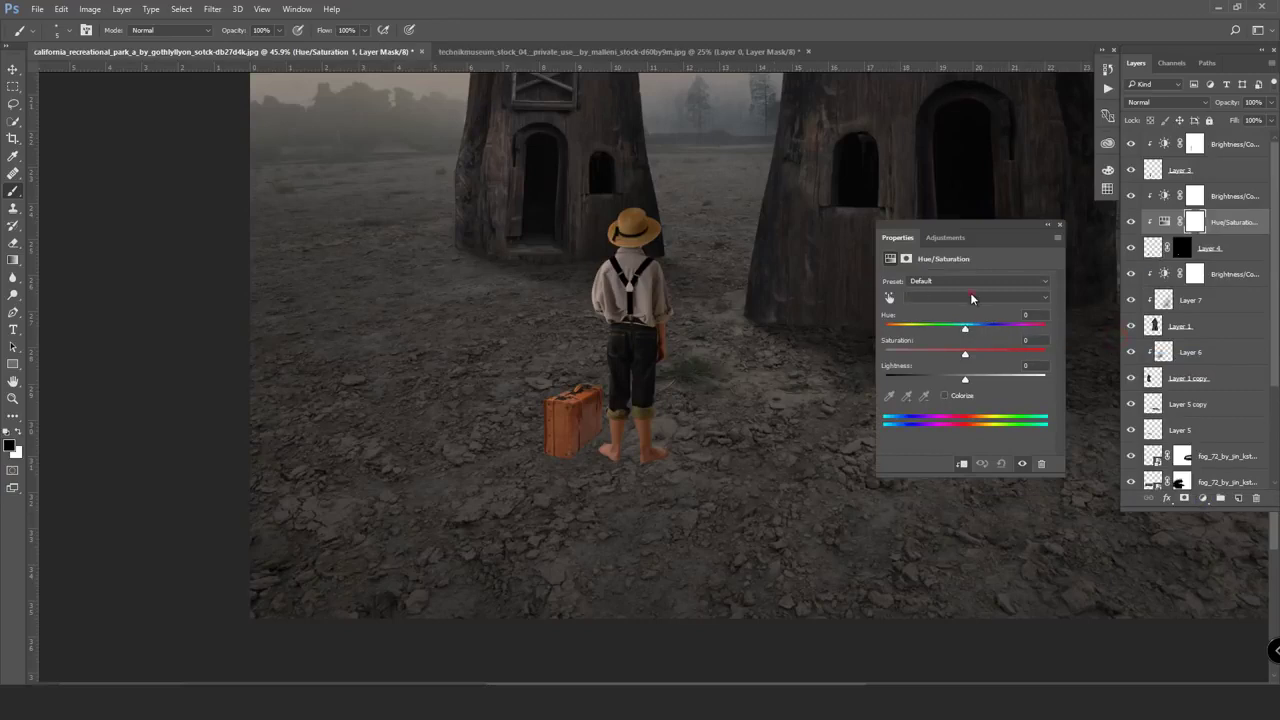
click(970, 296)
drag(966, 327, 976, 326)
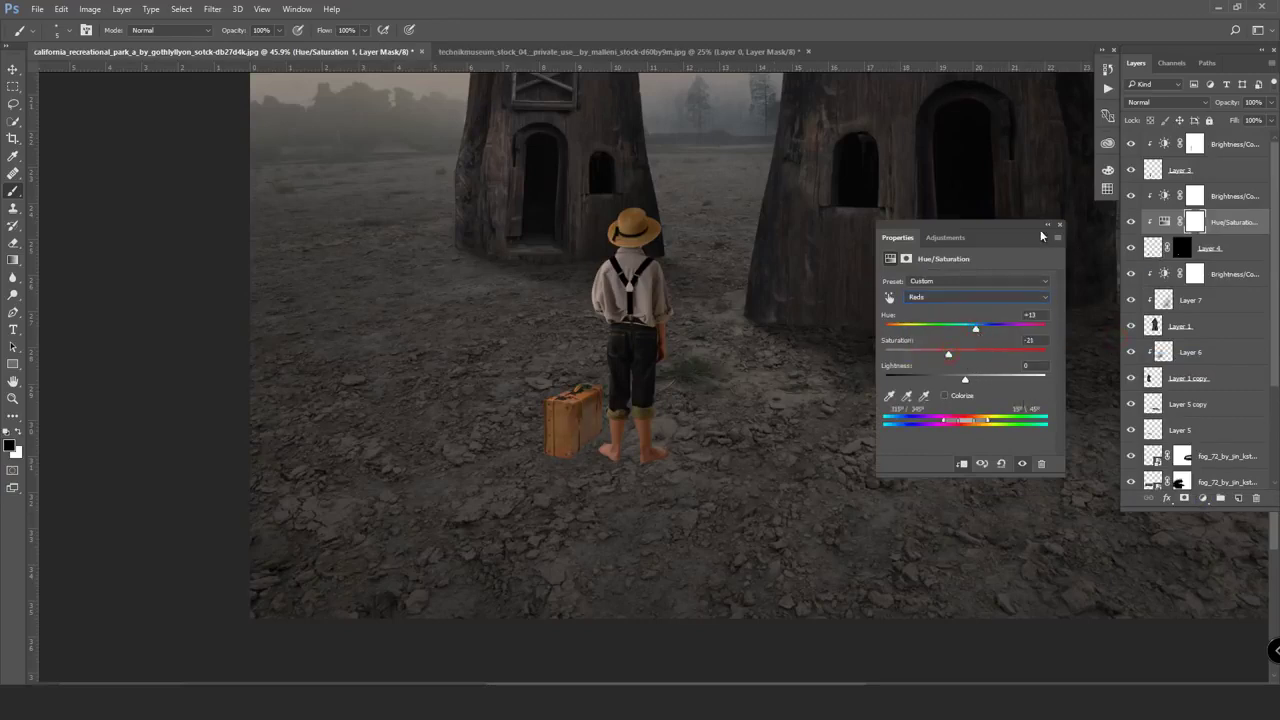
- Close the Hue/Saturation settings, select the lower Brightness/Contrast layer, and lower brush opacity to about 14%
click(1230, 271)
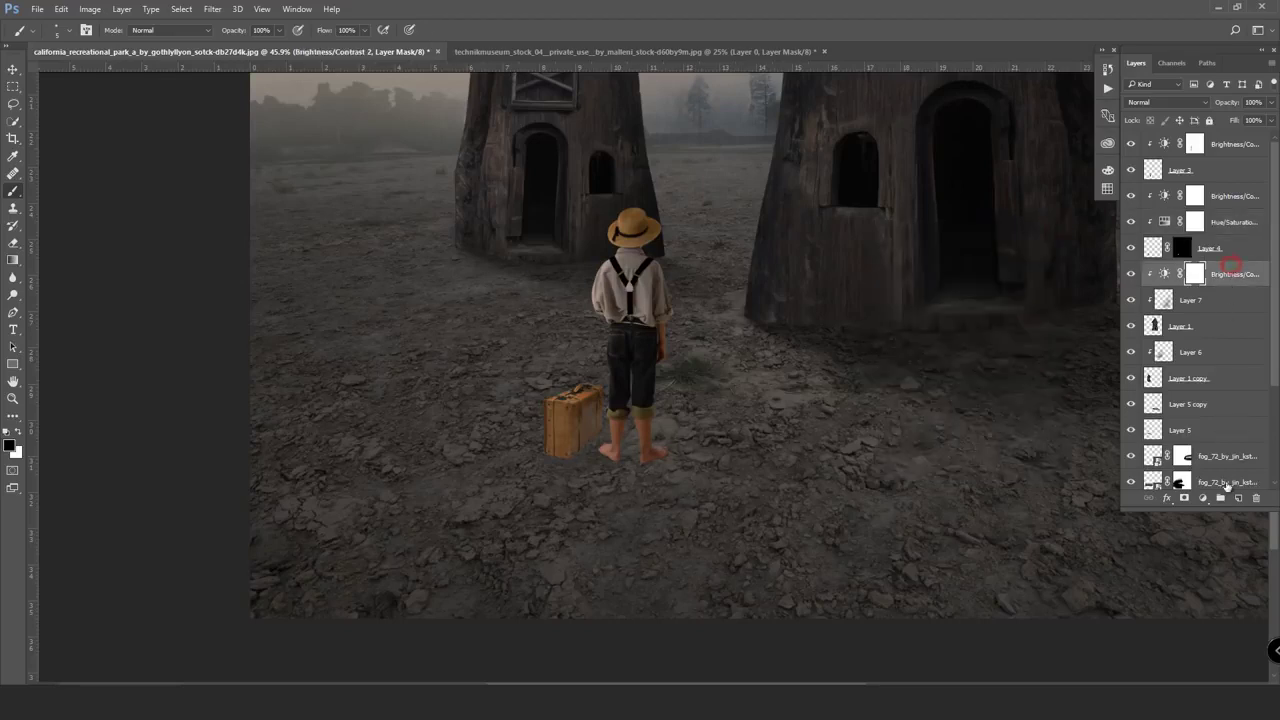
click(1238, 498)
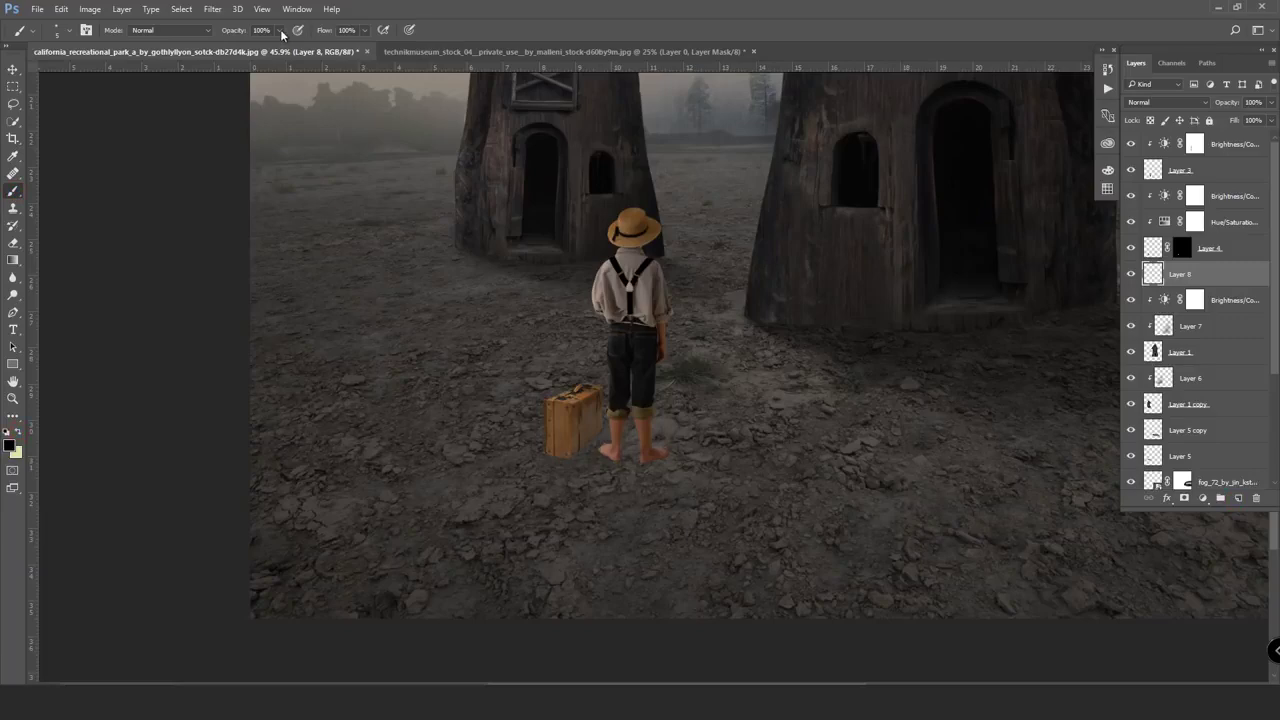
drag(281, 30, 240, 55)
scroll(560, 440, up, 3)
scroll(560, 440, up, 3)
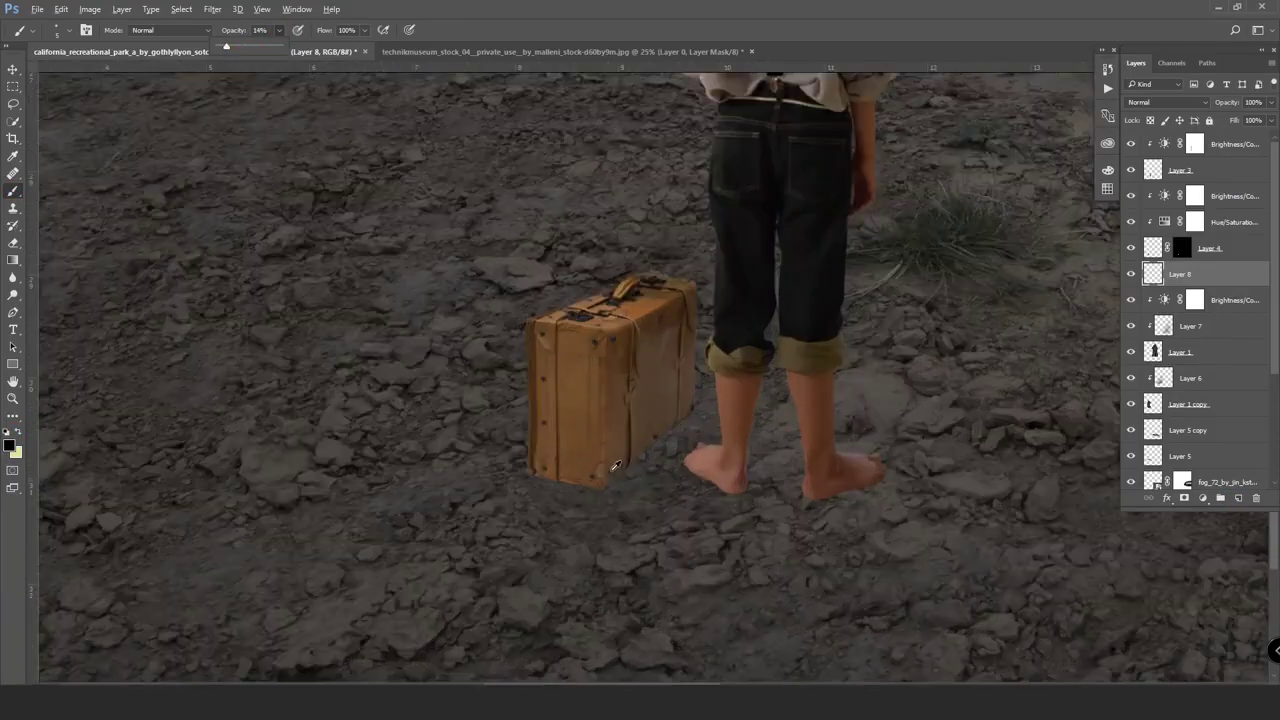
click(601, 469)
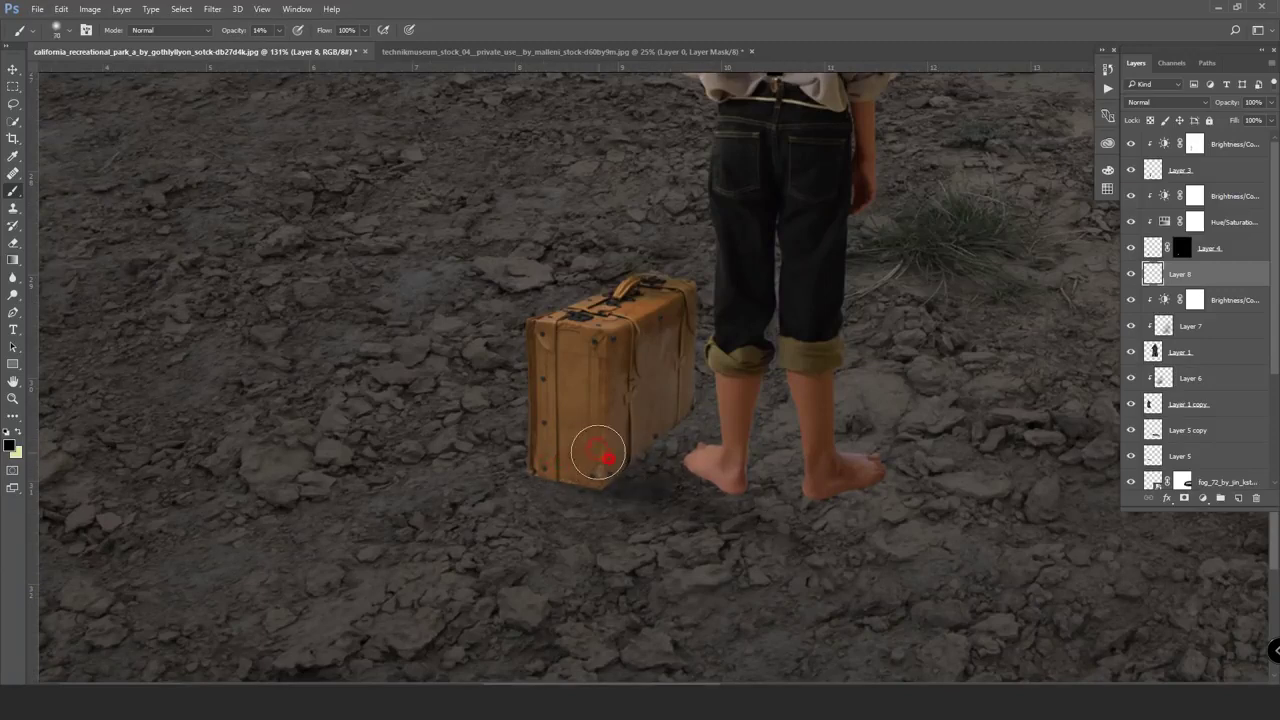
- Paint soft black shadow under the suitcase's bottom edge, right corner and beside the boy's foot
drag(598, 455, 691, 414)
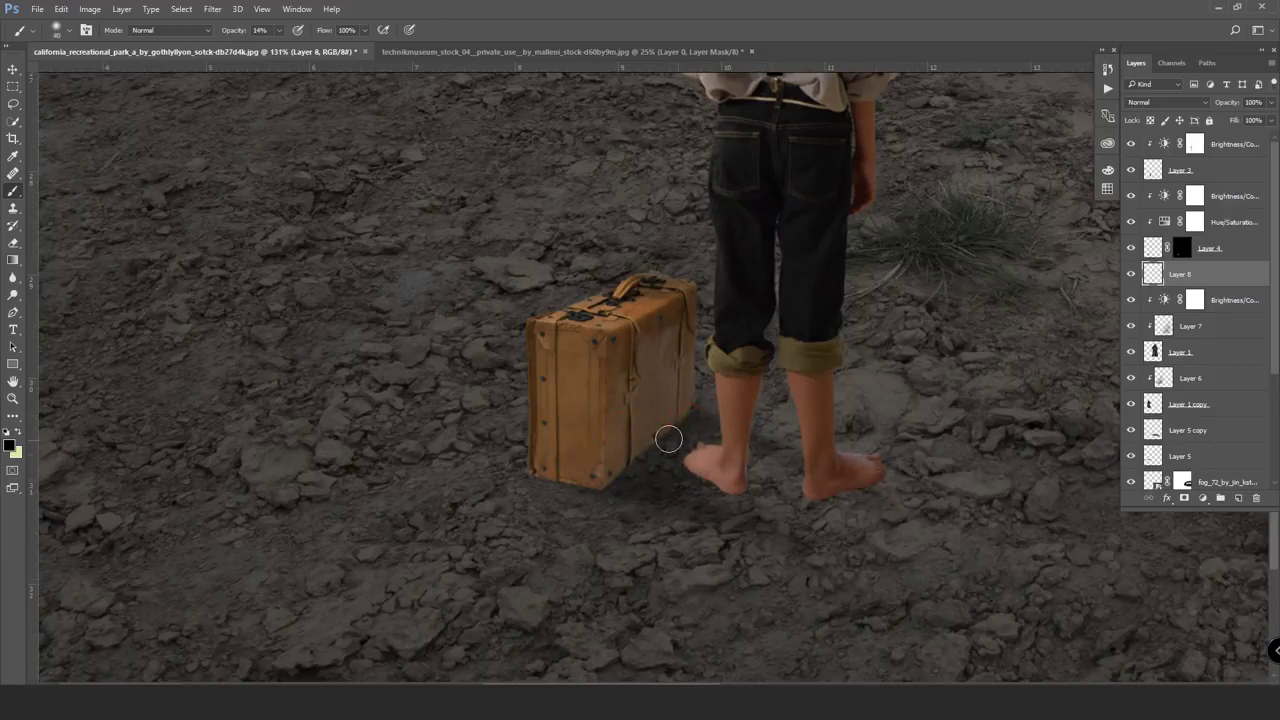
click(677, 449)
click(663, 456)
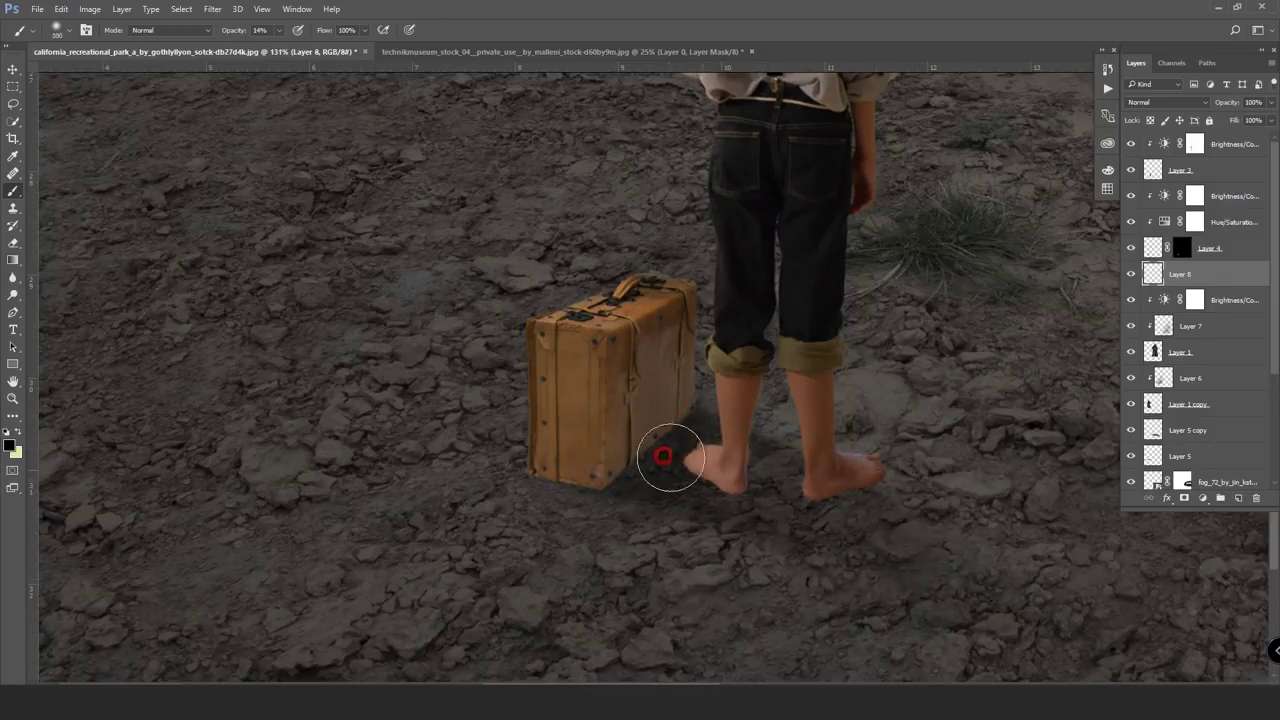
key(bracketleft)
key(bracketleft)
key(bracketleft)
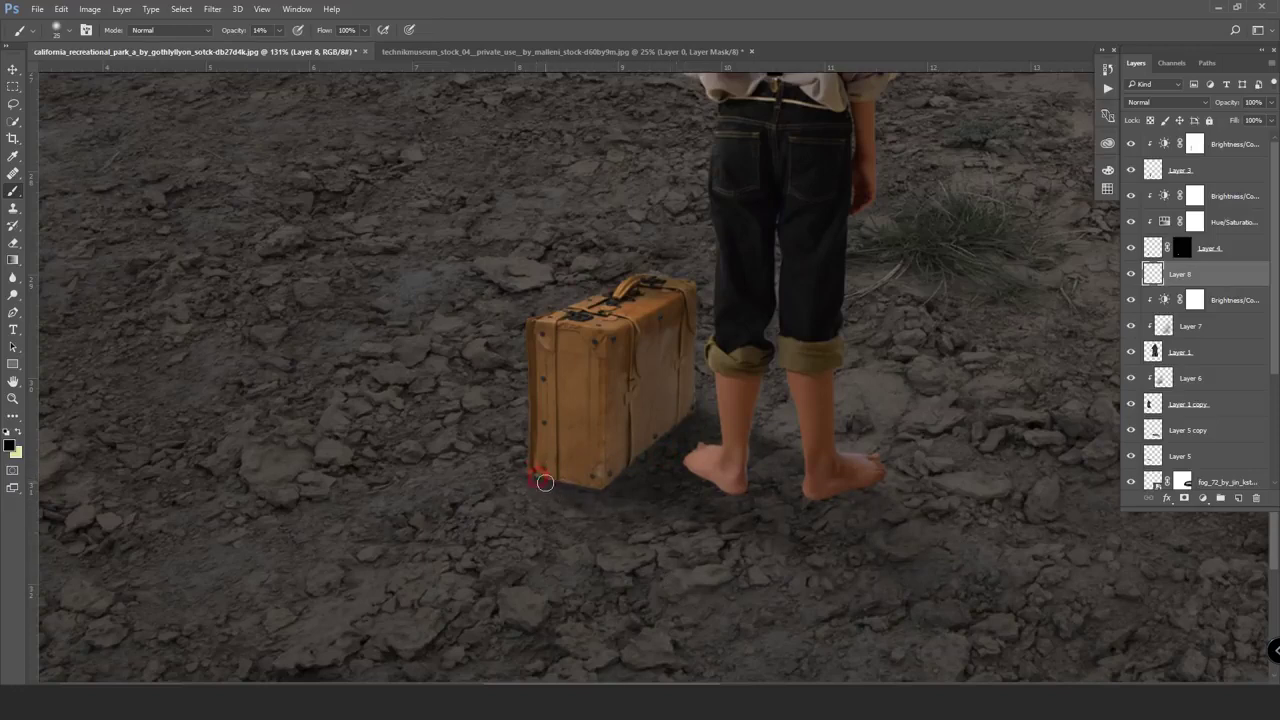
click(582, 487)
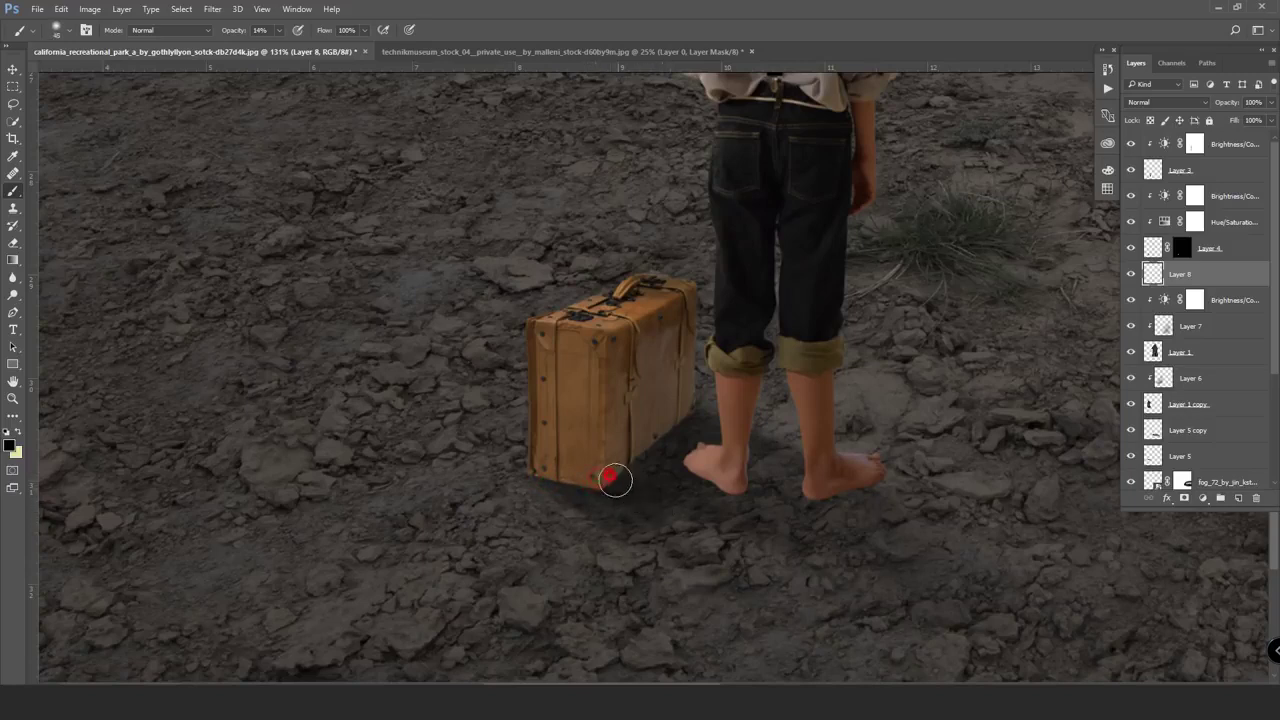
click(678, 436)
scroll(632, 506, down, 3)
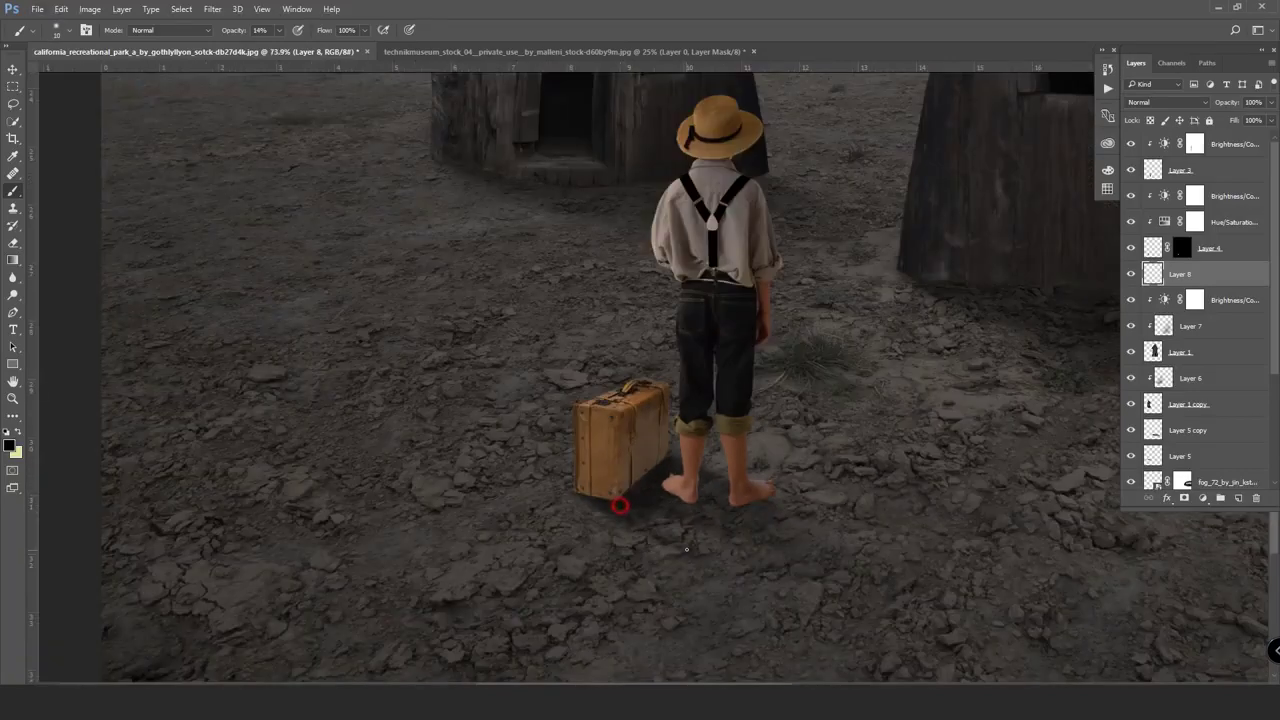
click(645, 503)
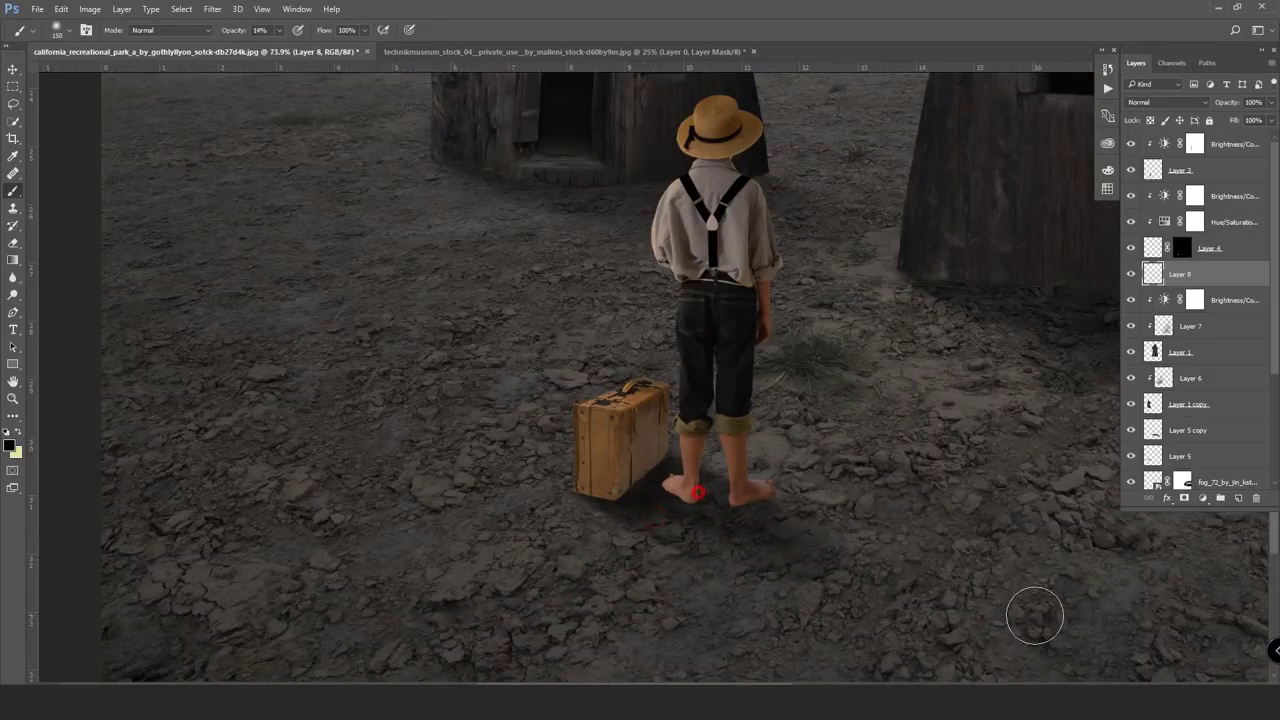
- Erase at 30% to lighten the shadow spilling across the lower ground
click(13, 245)
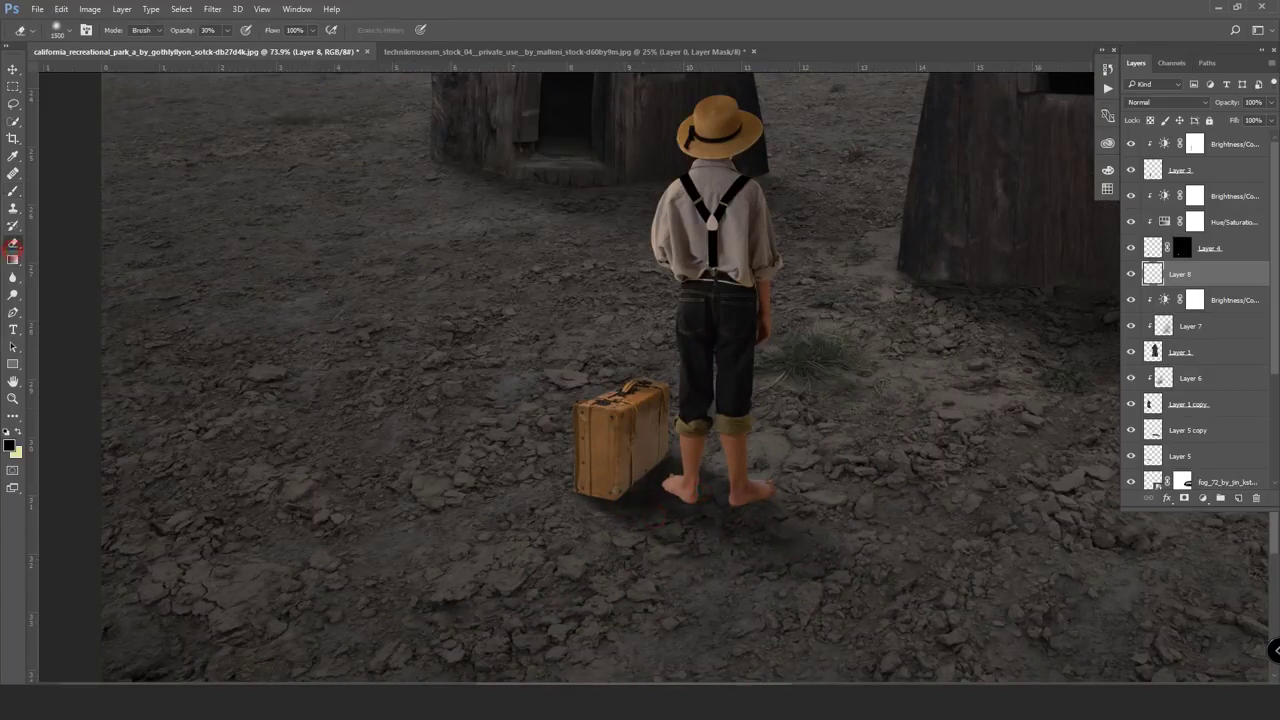
click(591, 608)
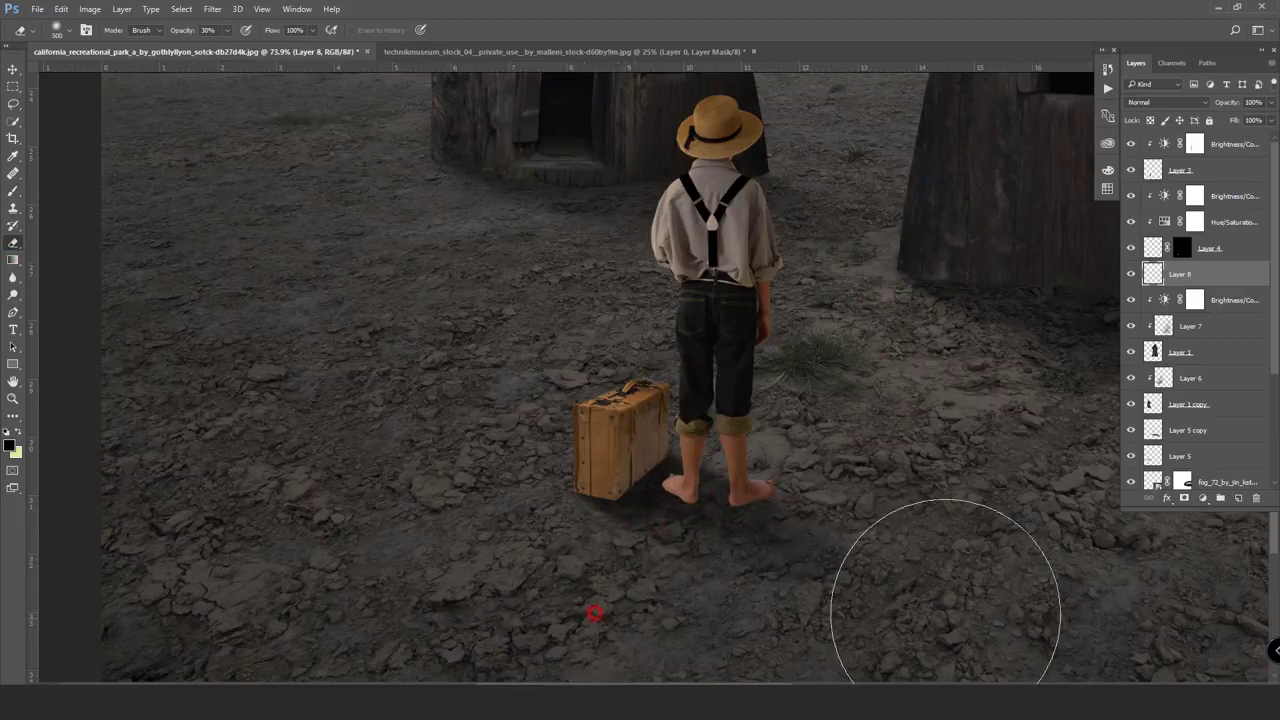
click(937, 592)
key(bracketleft)
click(626, 646)
click(698, 588)
click(749, 586)
click(837, 586)
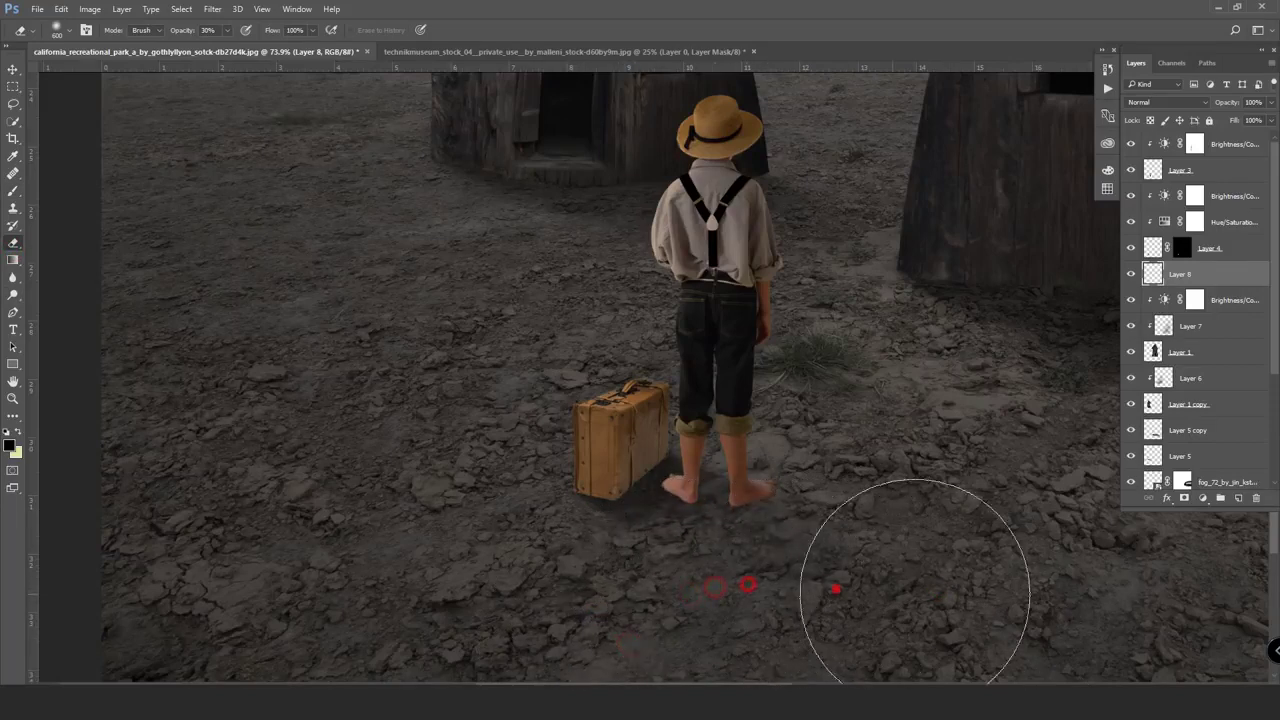
key(bracketleft)
key(bracketleft)
key(bracketleft)
key(bracketleft)
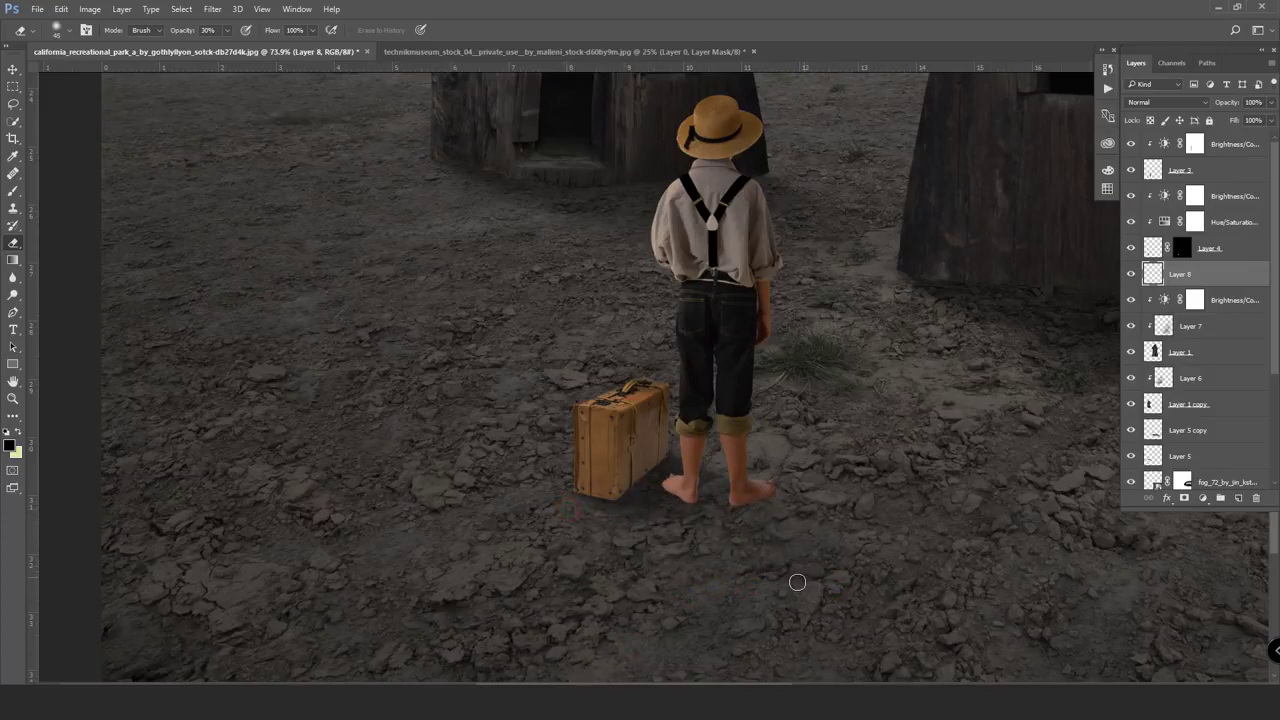
scroll(680, 598, down, 3)
scroll(720, 534, up, 2)
scroll(647, 498, up, 2)
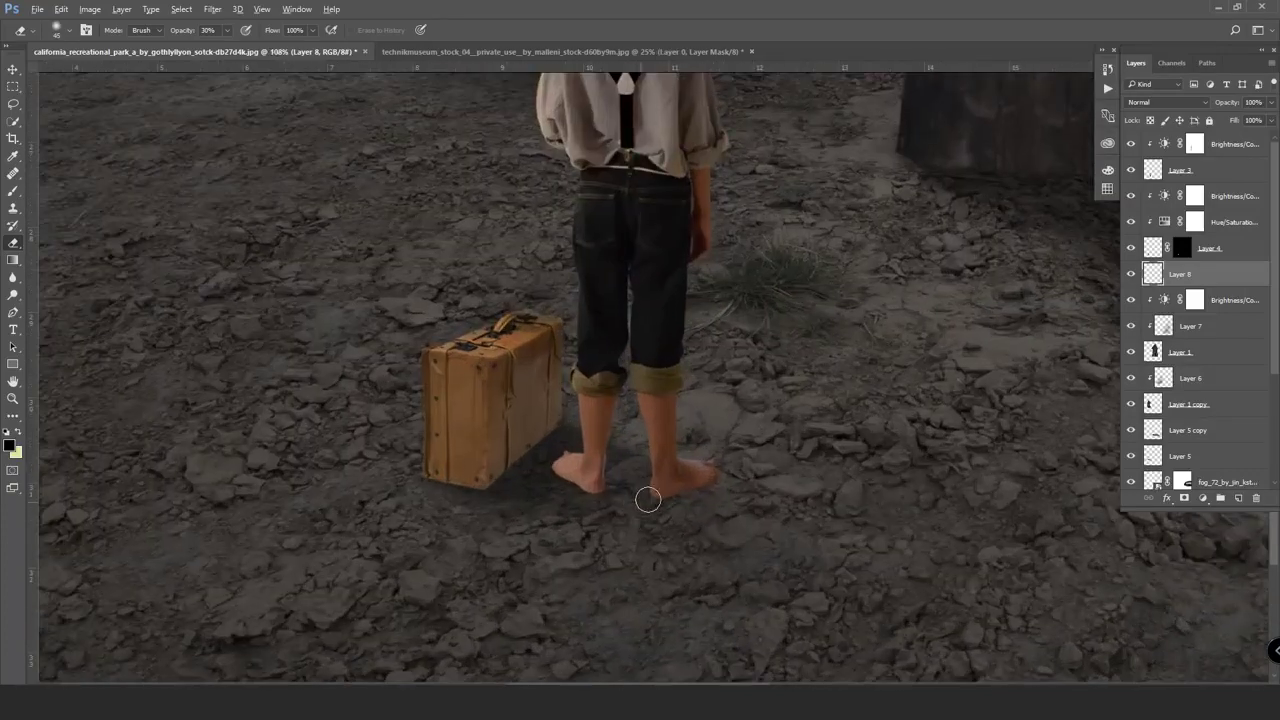
- Create a new Layer 9 for foot shadows and switch back to the Brush
click(1224, 194)
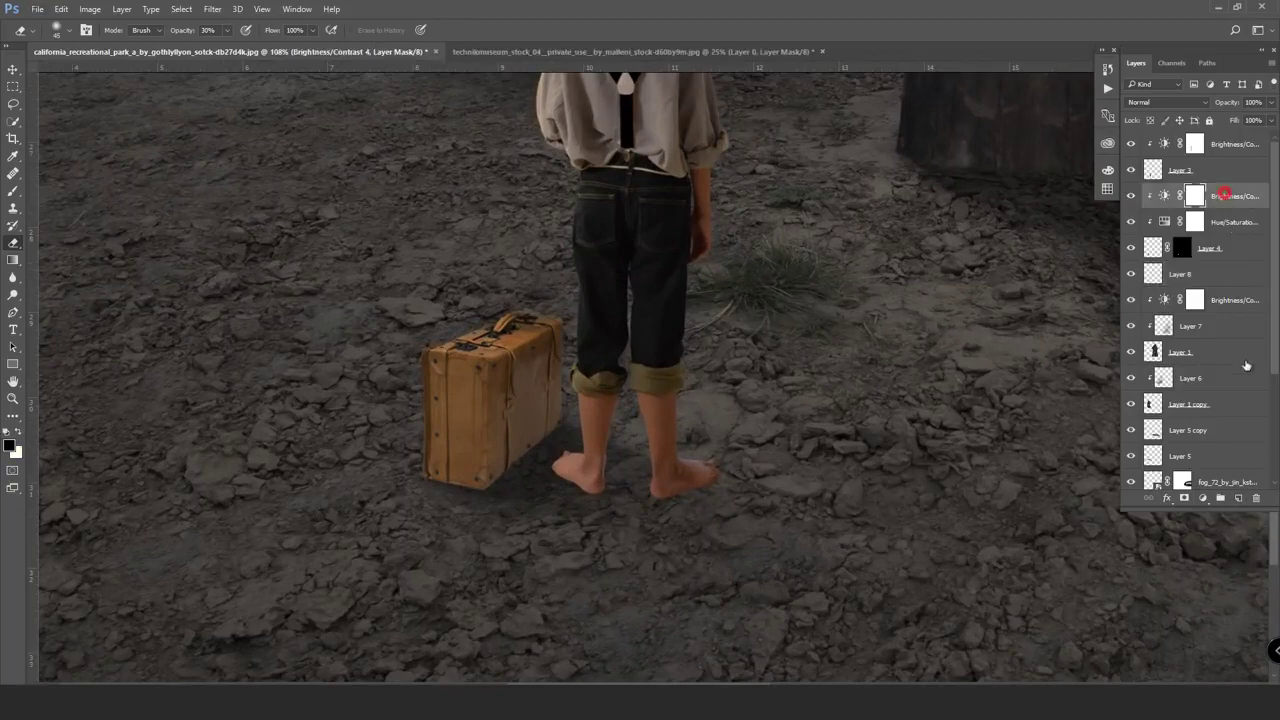
click(1237, 499)
click(12, 197)
scroll(560, 577, up, 1)
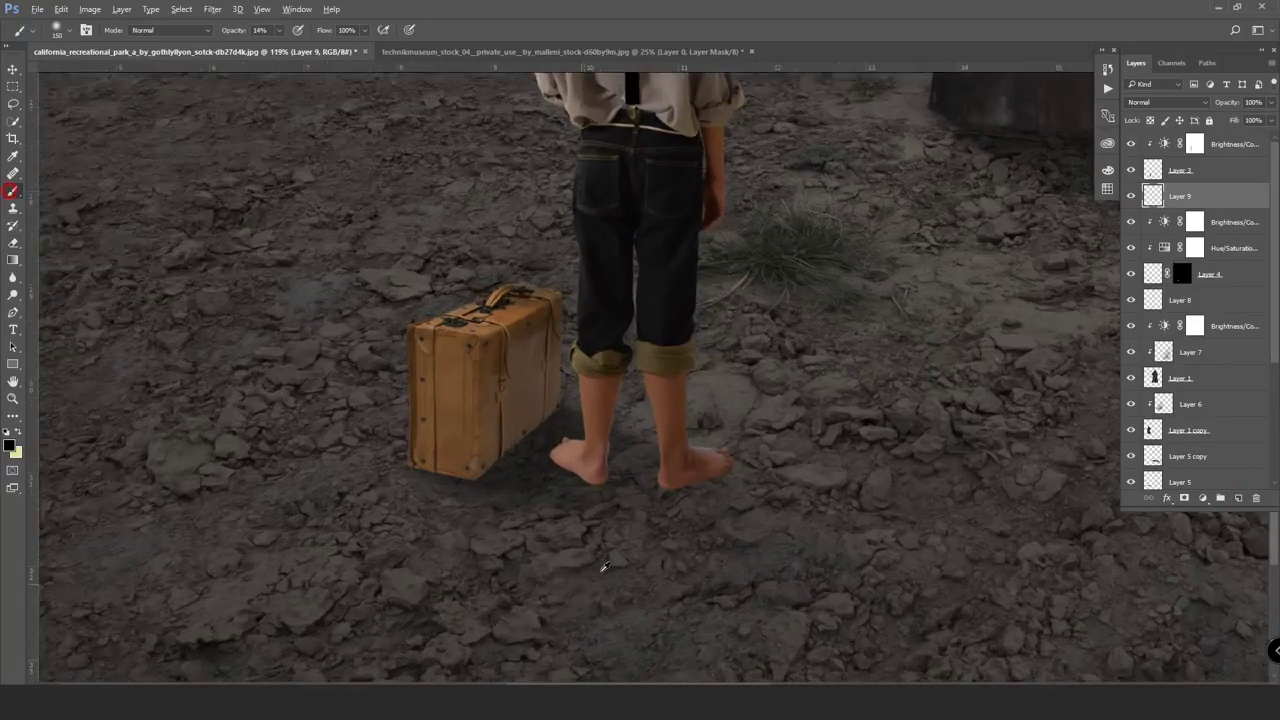
scroll(560, 577, up, 1)
- Paint low-opacity black shadows under both heels and beside the right foot
key(bracketleft)
key(bracketleft)
key(bracketleft)
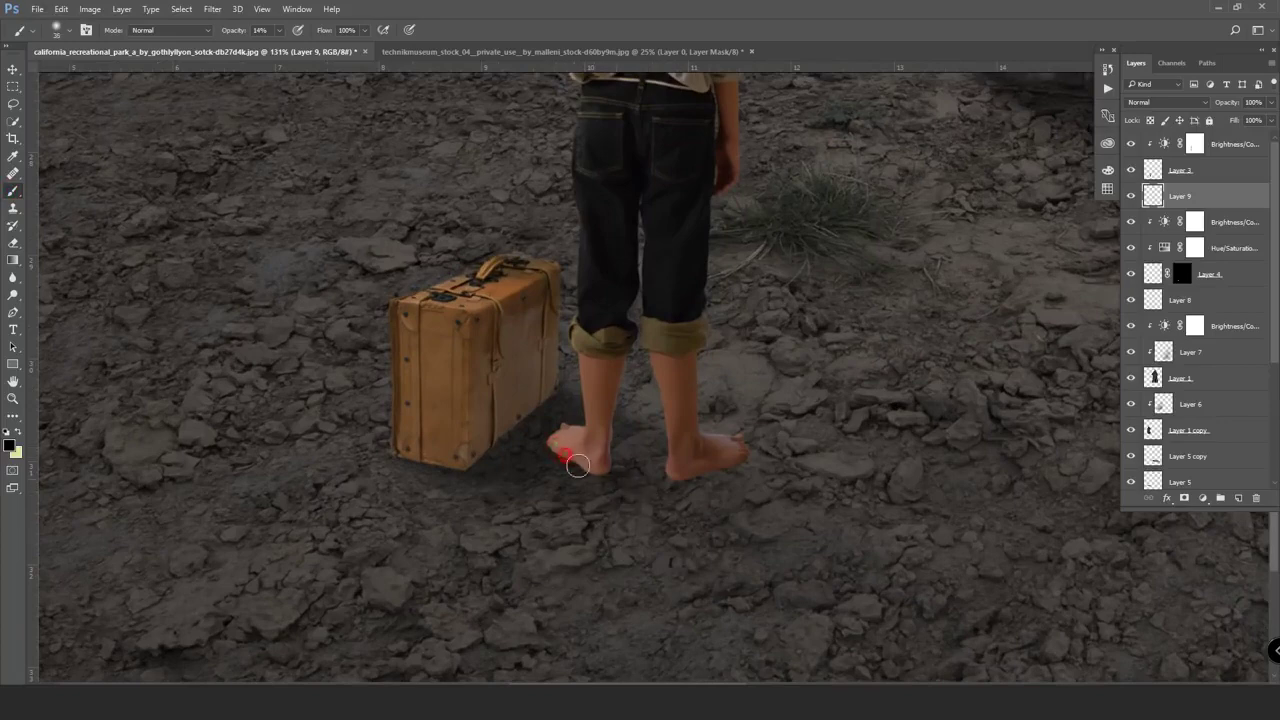
key(bracketright)
key(bracketright)
key(bracketright)
click(598, 458)
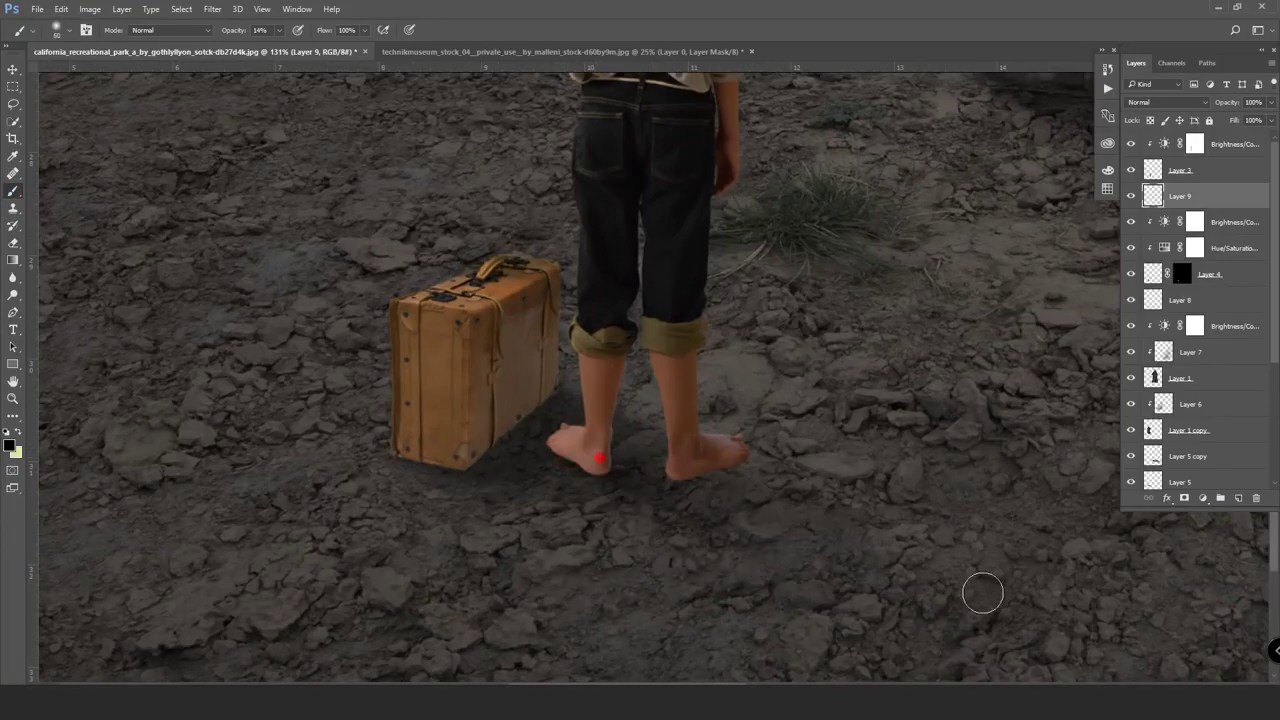
key(bracketleft)
key(bracketleft)
key(bracketleft)
click(675, 470)
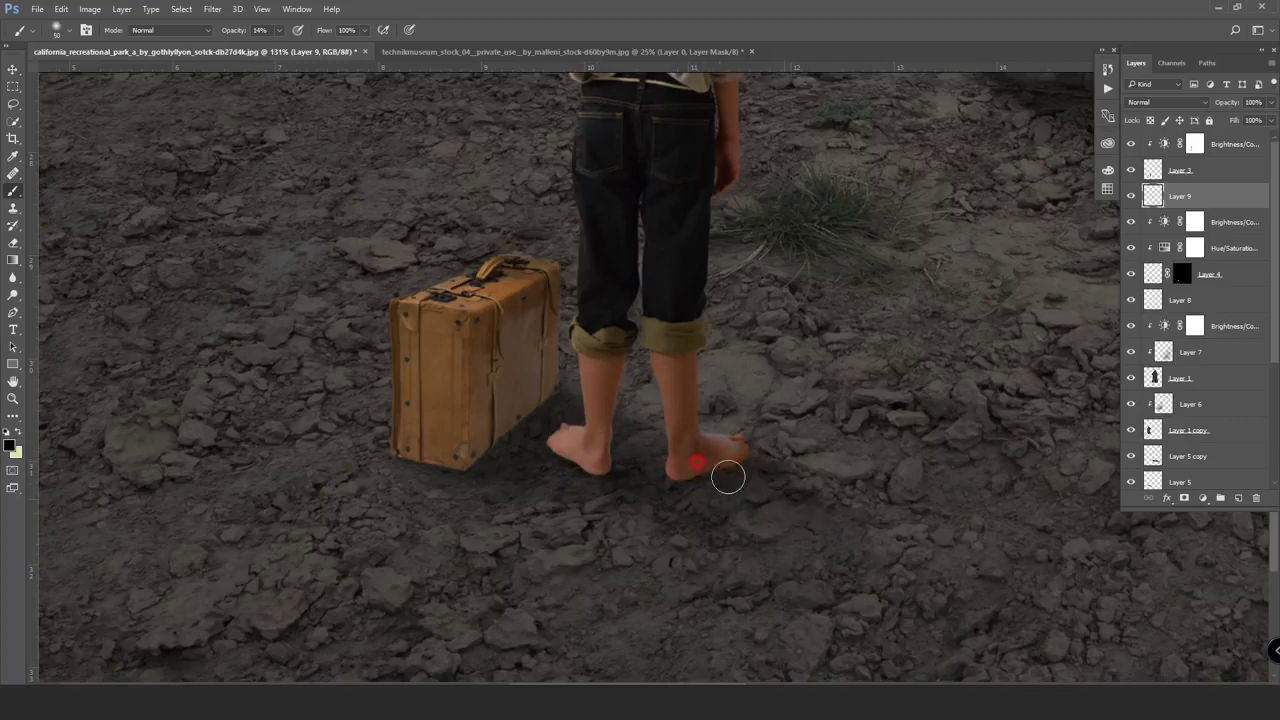
key(bracketright)
key(bracketright)
click(690, 462)
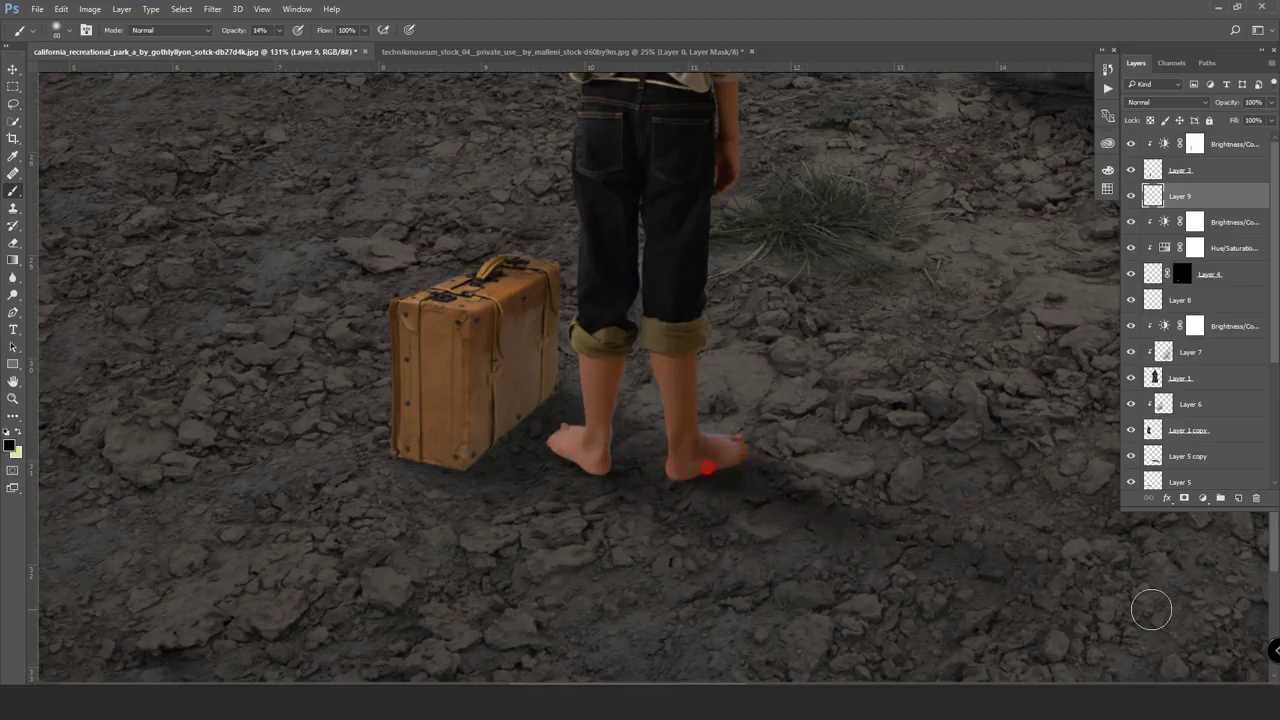
click(684, 480)
click(578, 472)
click(726, 528)
scroll(762, 505, down, 3)
scroll(762, 505, down, 1)
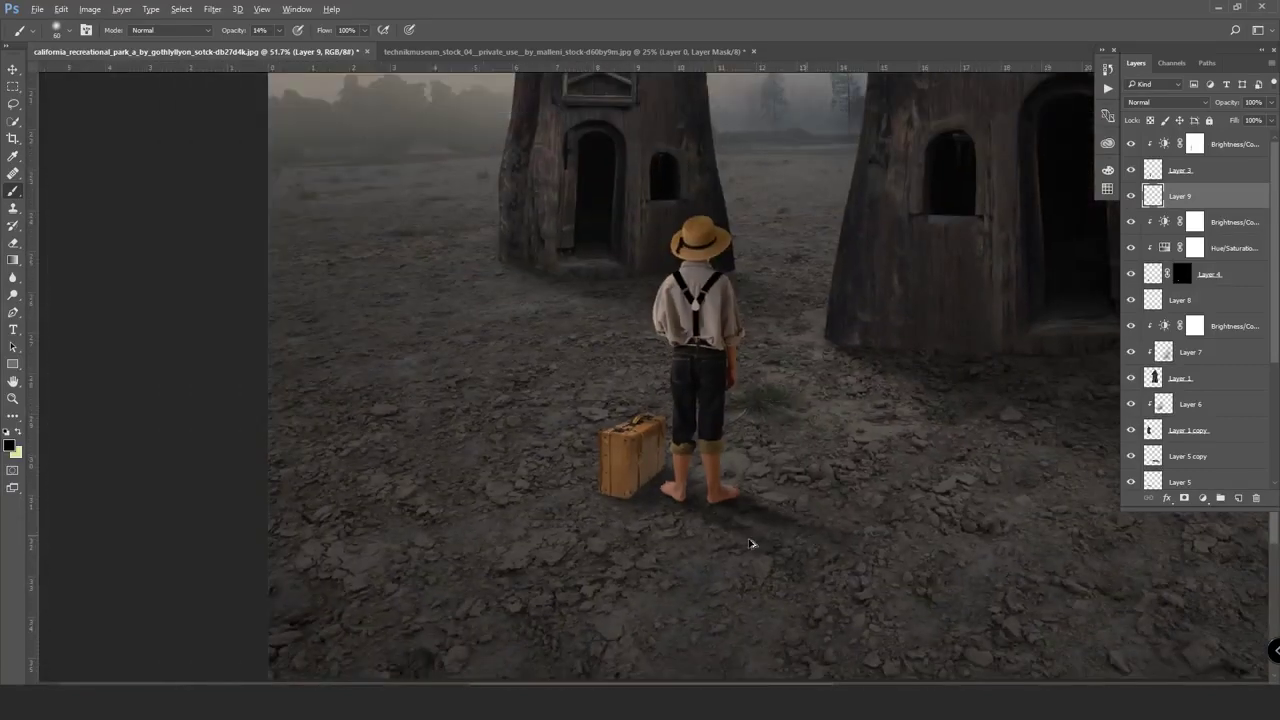
scroll(762, 516, up, 1)
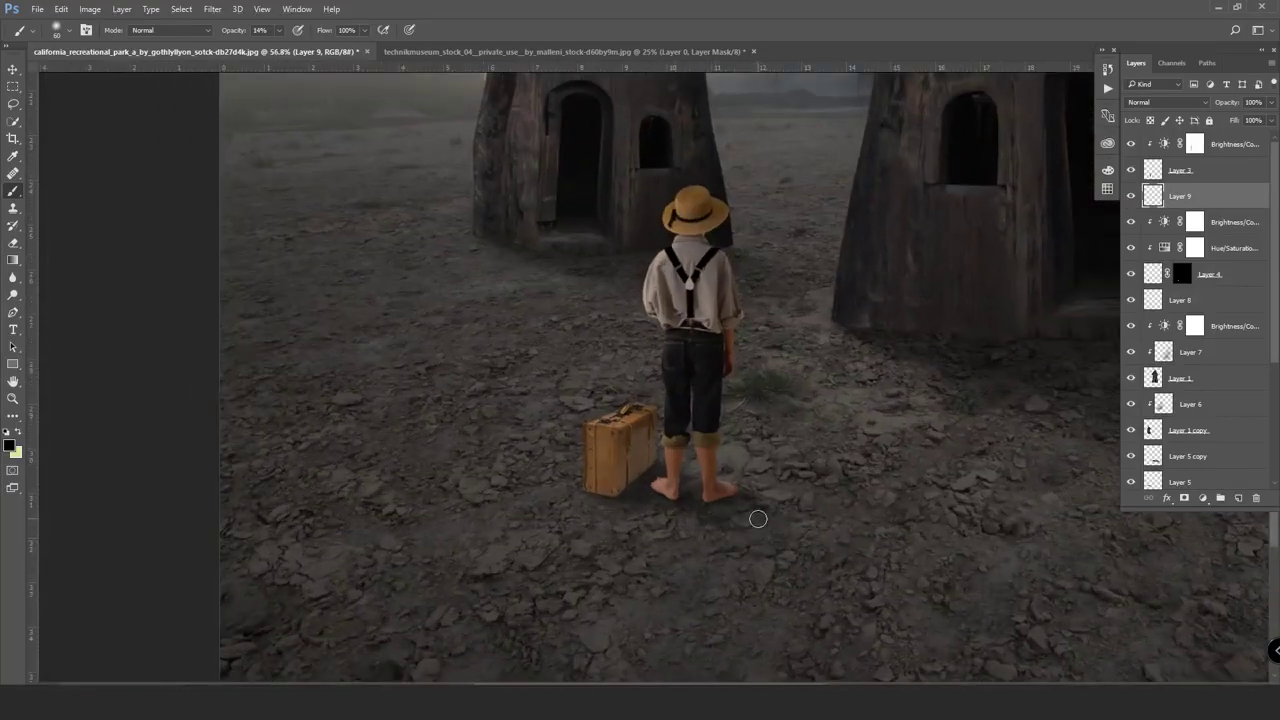
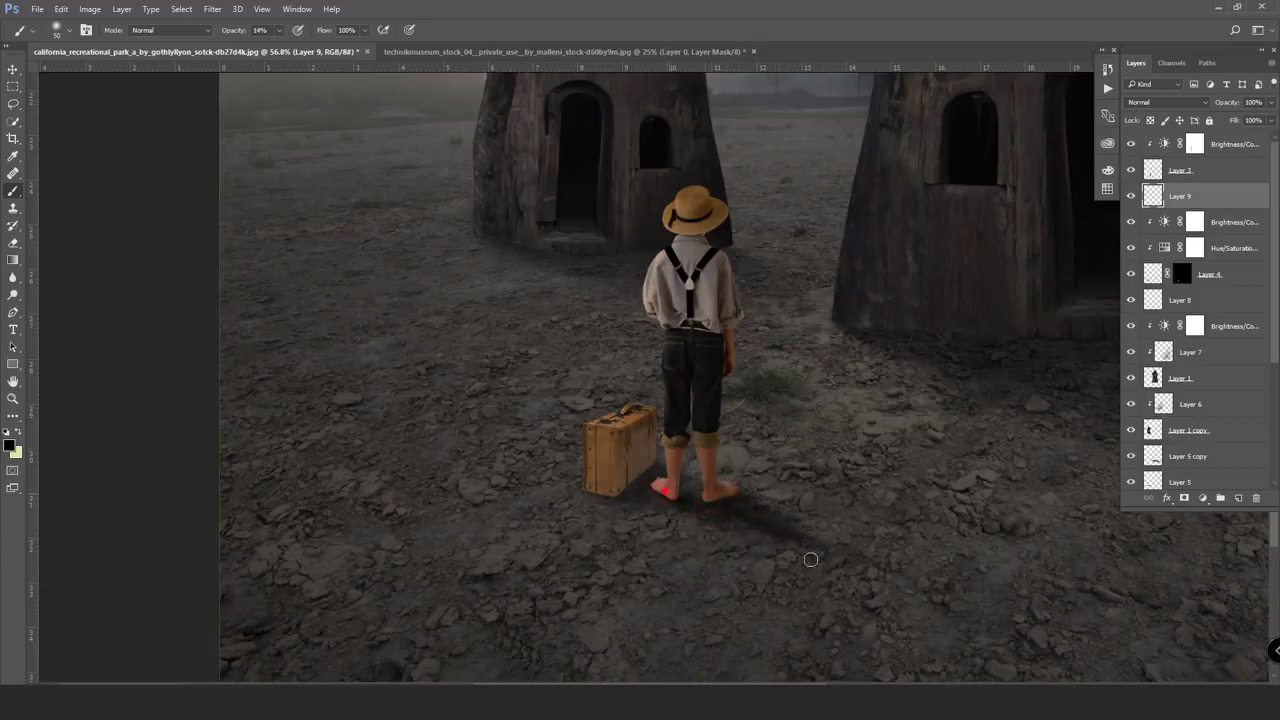
- Paint darker shadow on the ground behind the boy on Layer 9
click(709, 519)
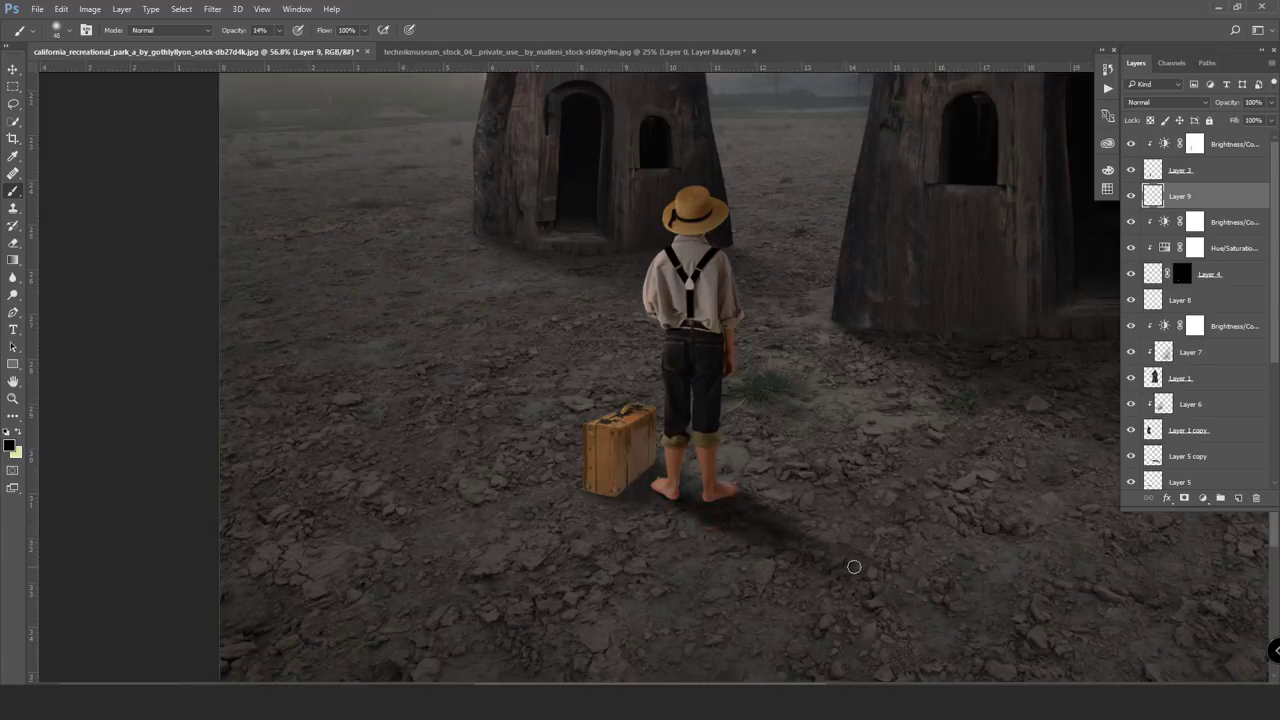
click(780, 535)
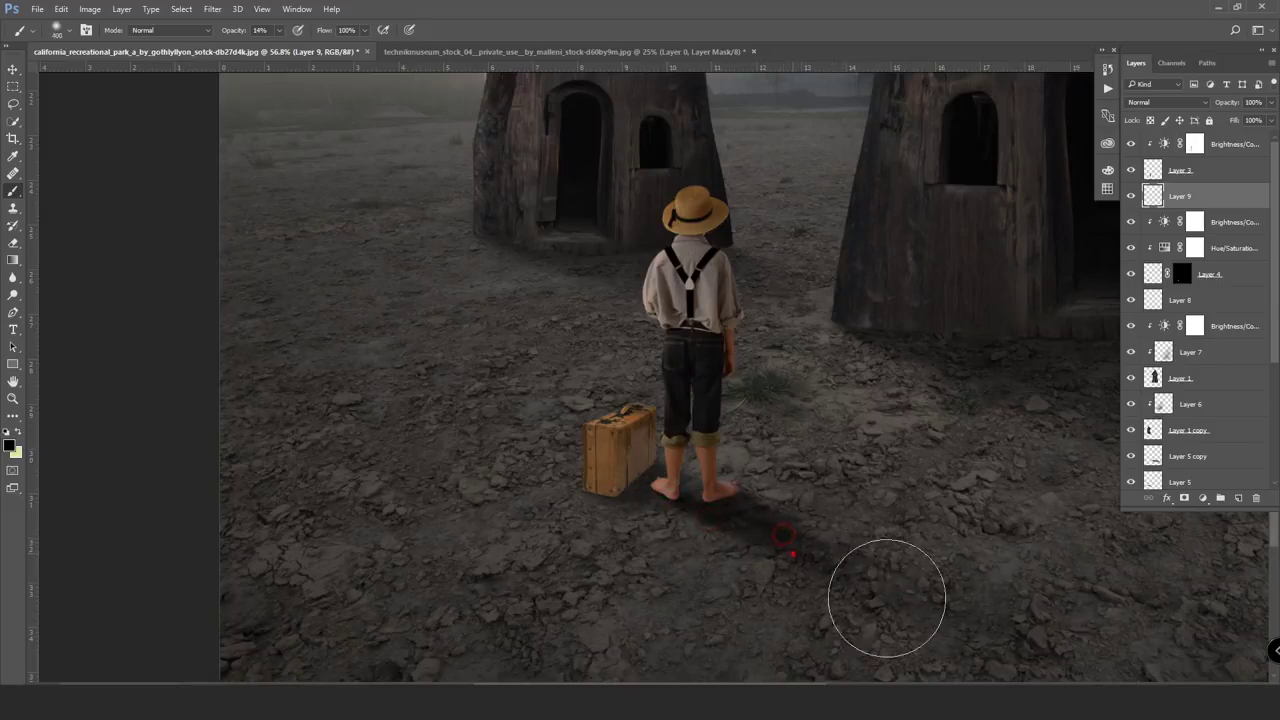
click(792, 554)
key(bracketleft)
key(bracketleft)
key(bracketleft)
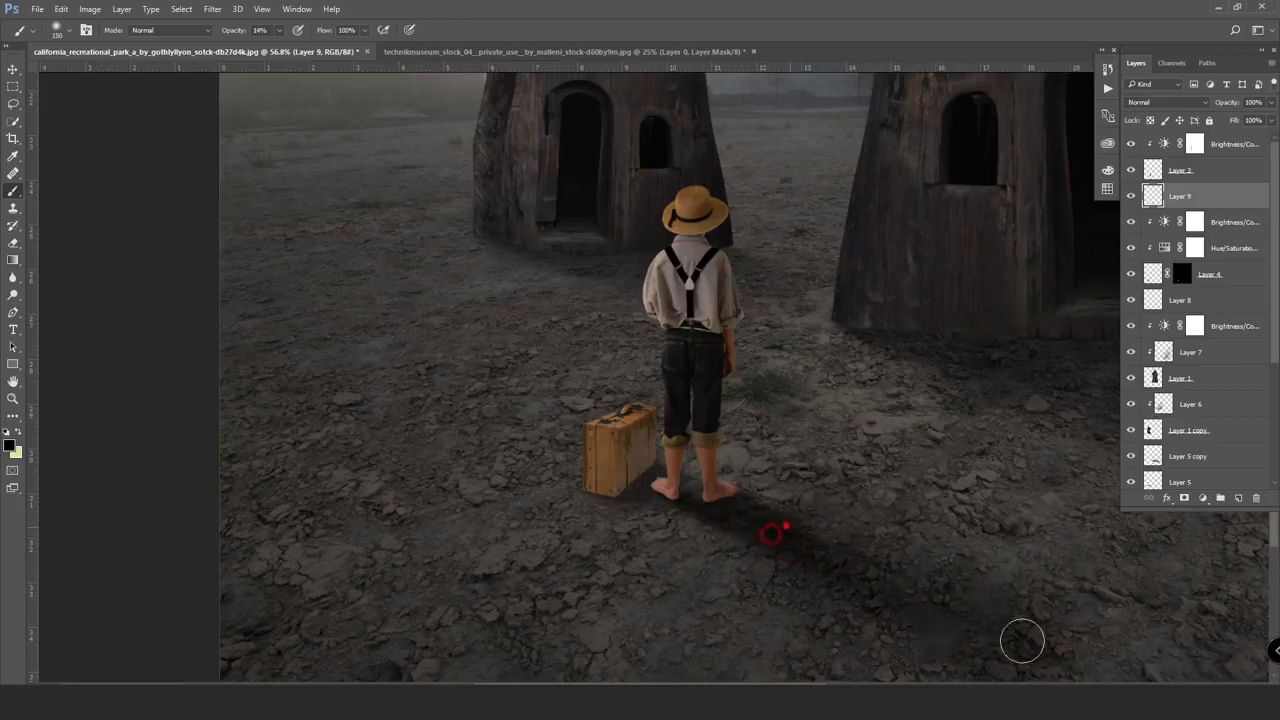
click(787, 526)
click(748, 543)
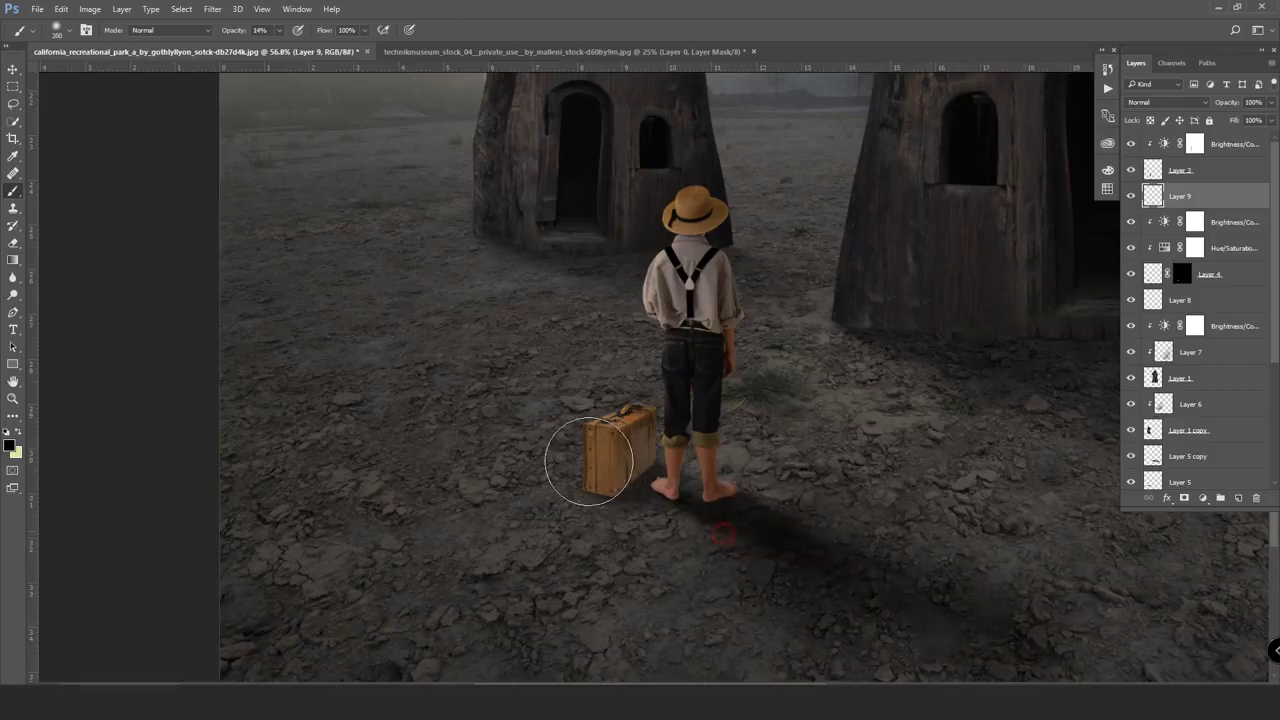
scroll(600, 465, down, 3)
scroll(630, 470, down, 1)
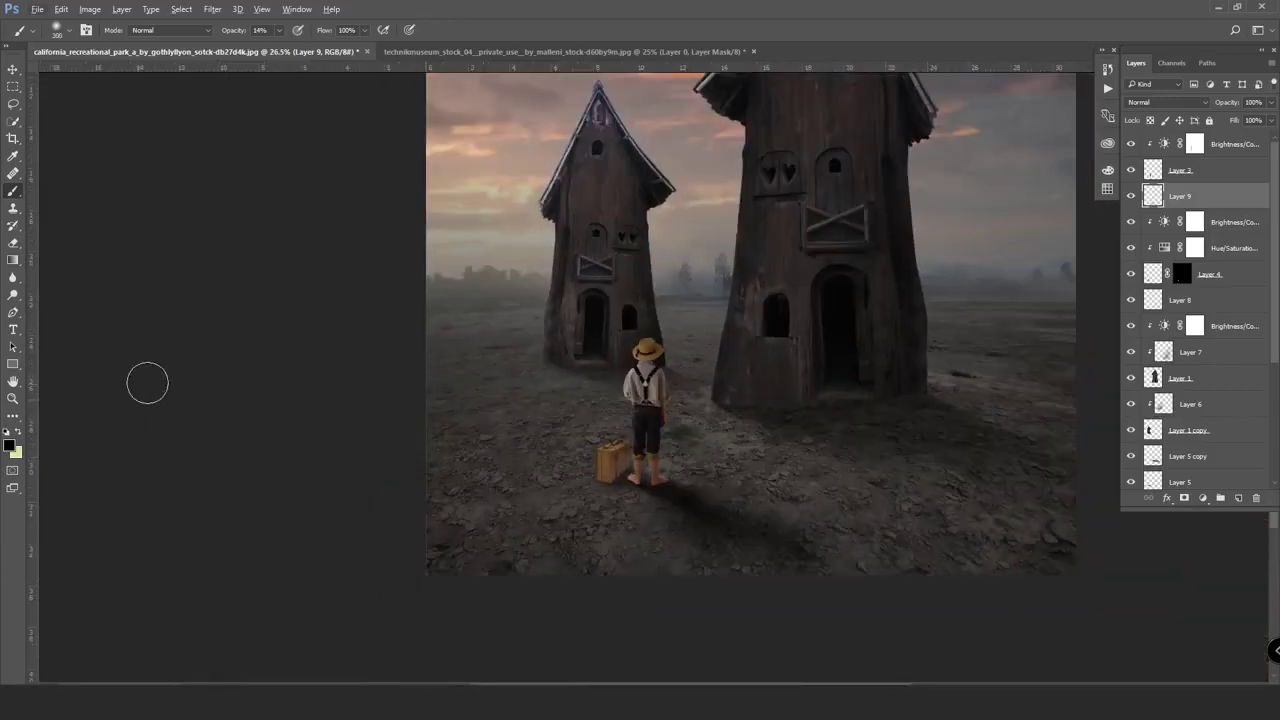
- Erase the shadow's far end and soften it below the boy with a large eraser
click(13, 243)
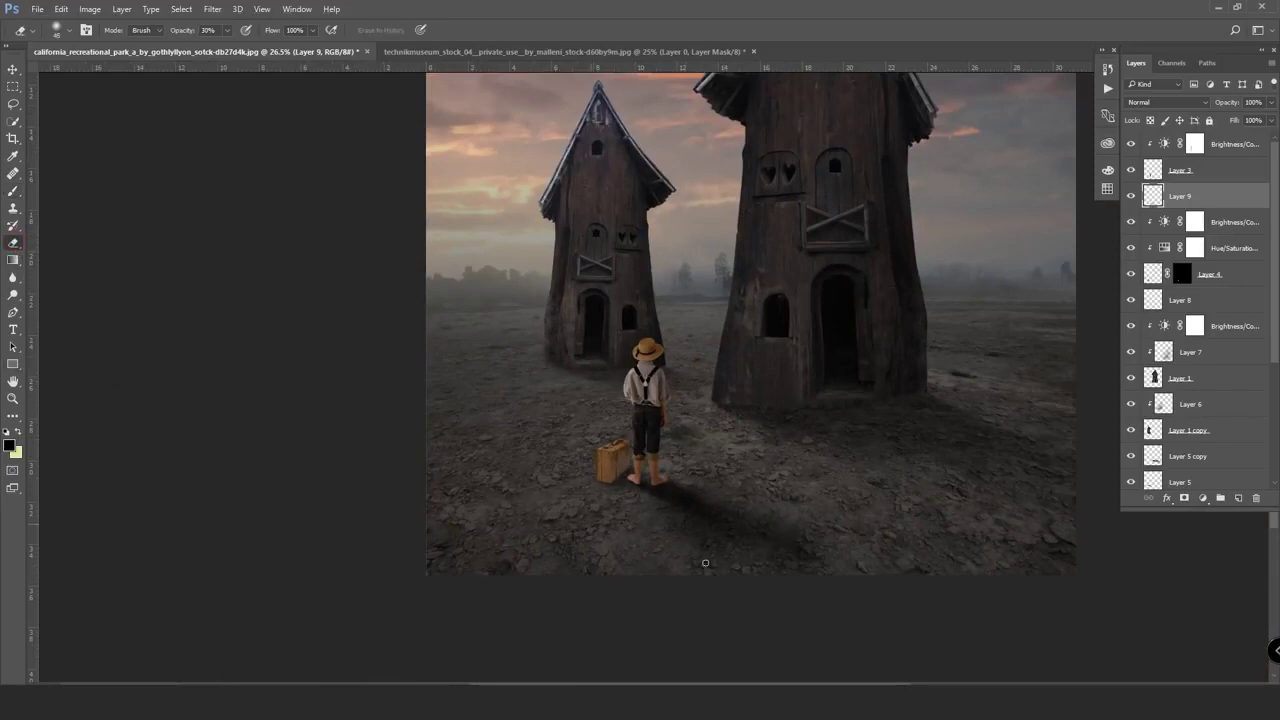
click(646, 574)
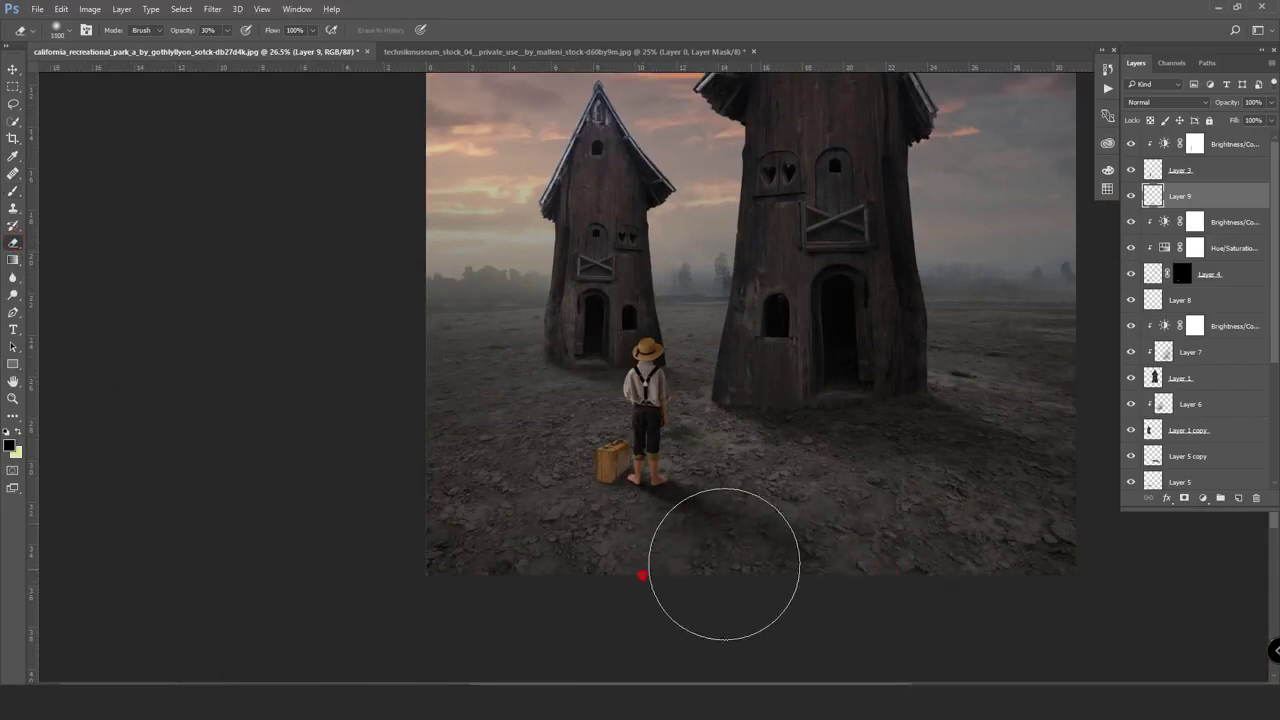
click(666, 553)
click(743, 554)
click(812, 561)
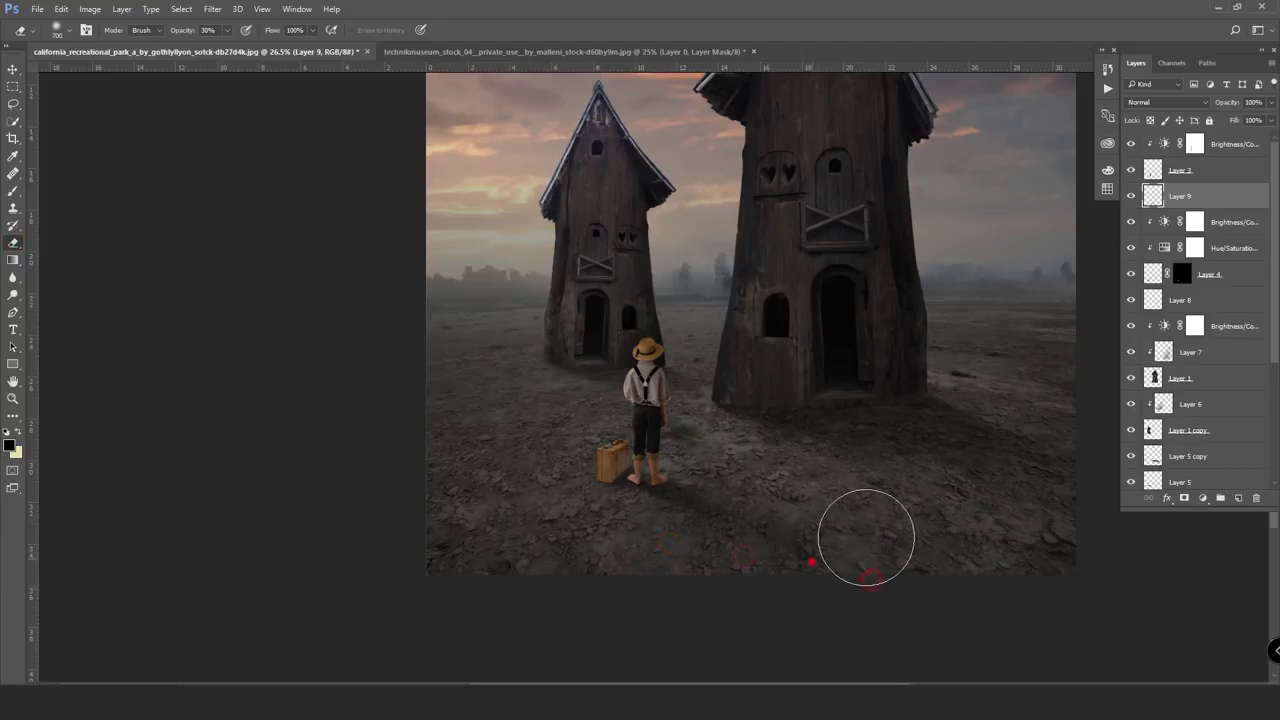
click(855, 543)
key(bracketleft)
key(bracketleft)
key(bracketleft)
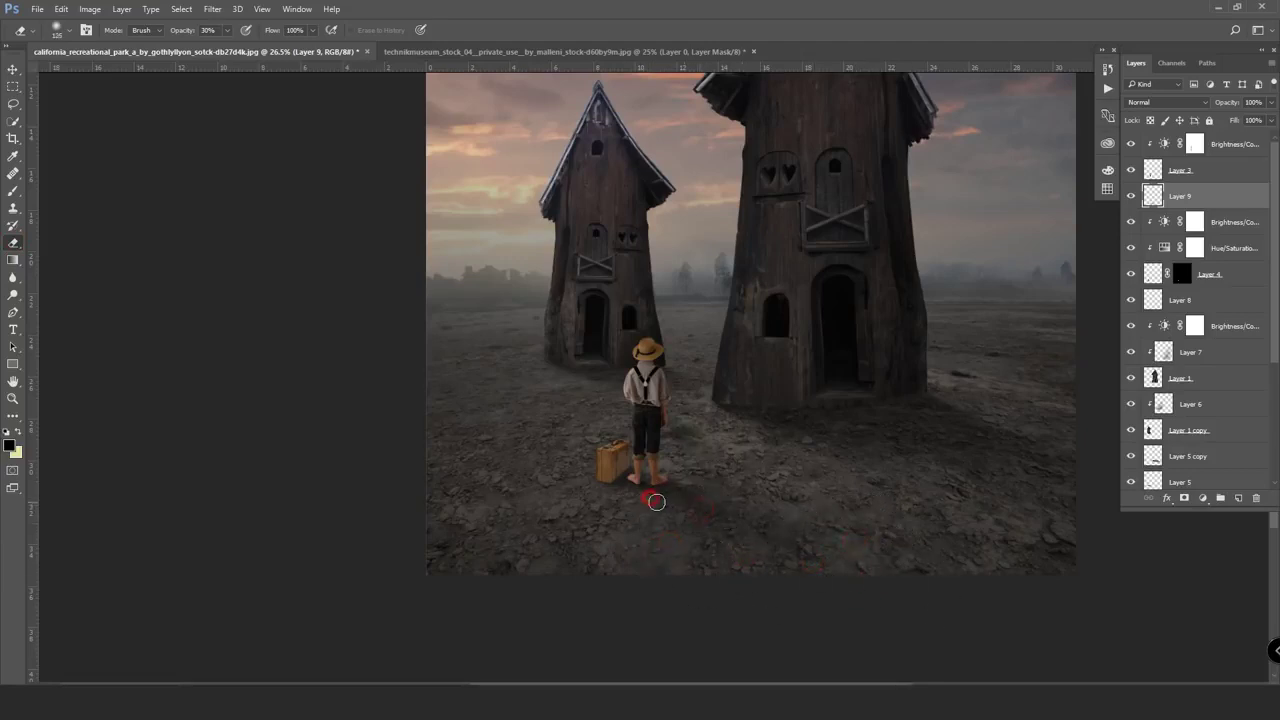
key(bracketright)
key(bracketright)
key(bracketright)
click(697, 540)
click(851, 569)
click(797, 568)
- Add a Curves adjustment above Layer 4, bending the curve down to darken the scene
click(1238, 277)
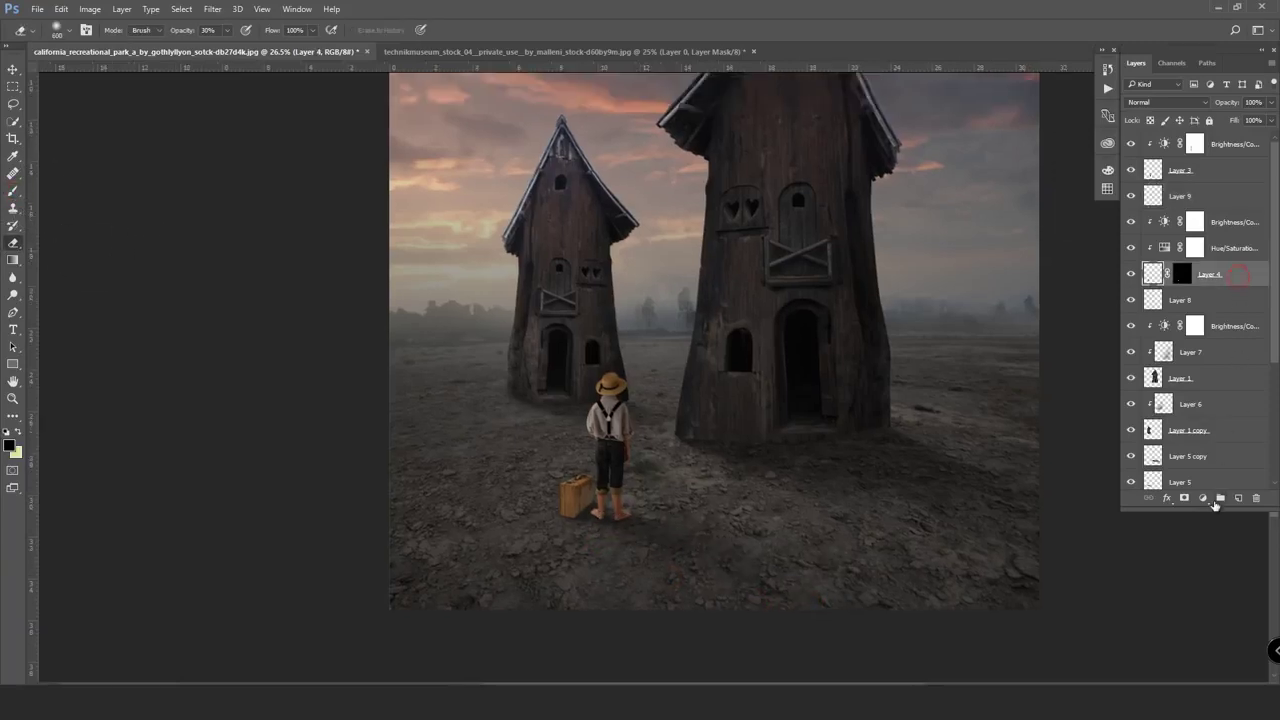
click(1204, 498)
click(1048, 285)
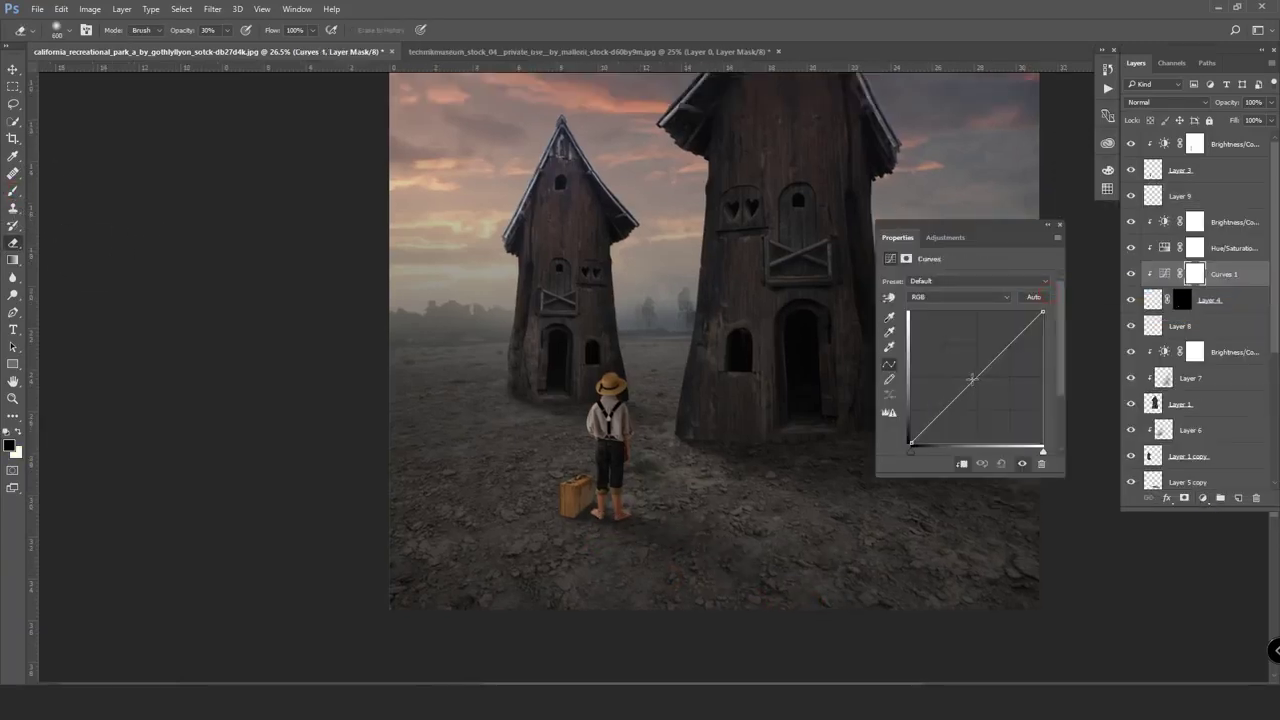
drag(972, 381, 969, 415)
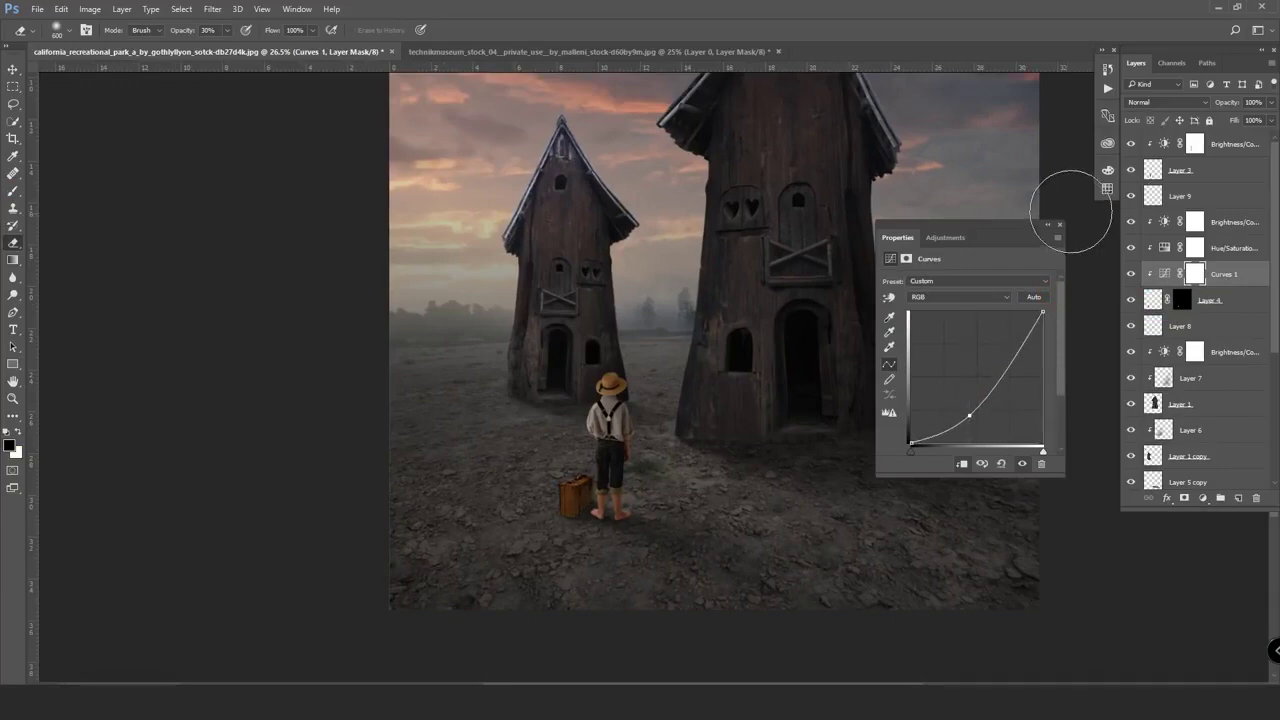
click(1057, 233)
scroll(600, 500, up, 3)
scroll(671, 614, up, 2)
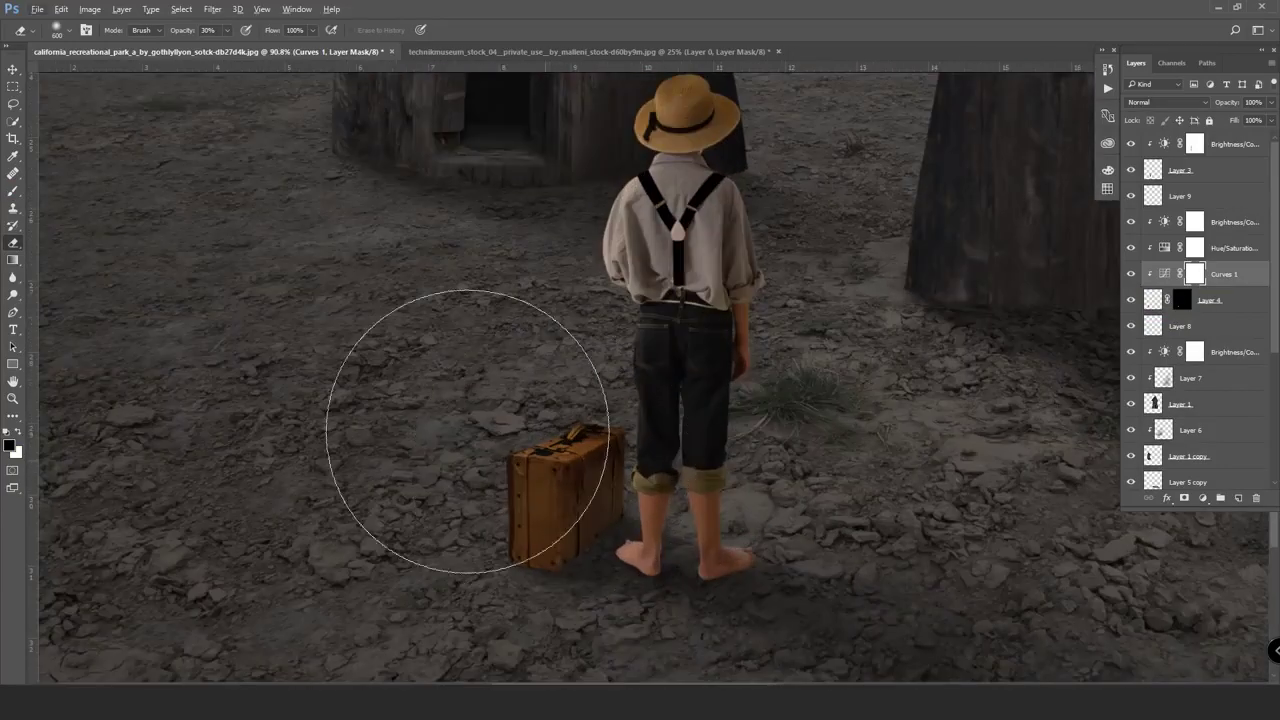
- Paint black on the Curves mask to keep the darkening off the suitcase
click(12, 190)
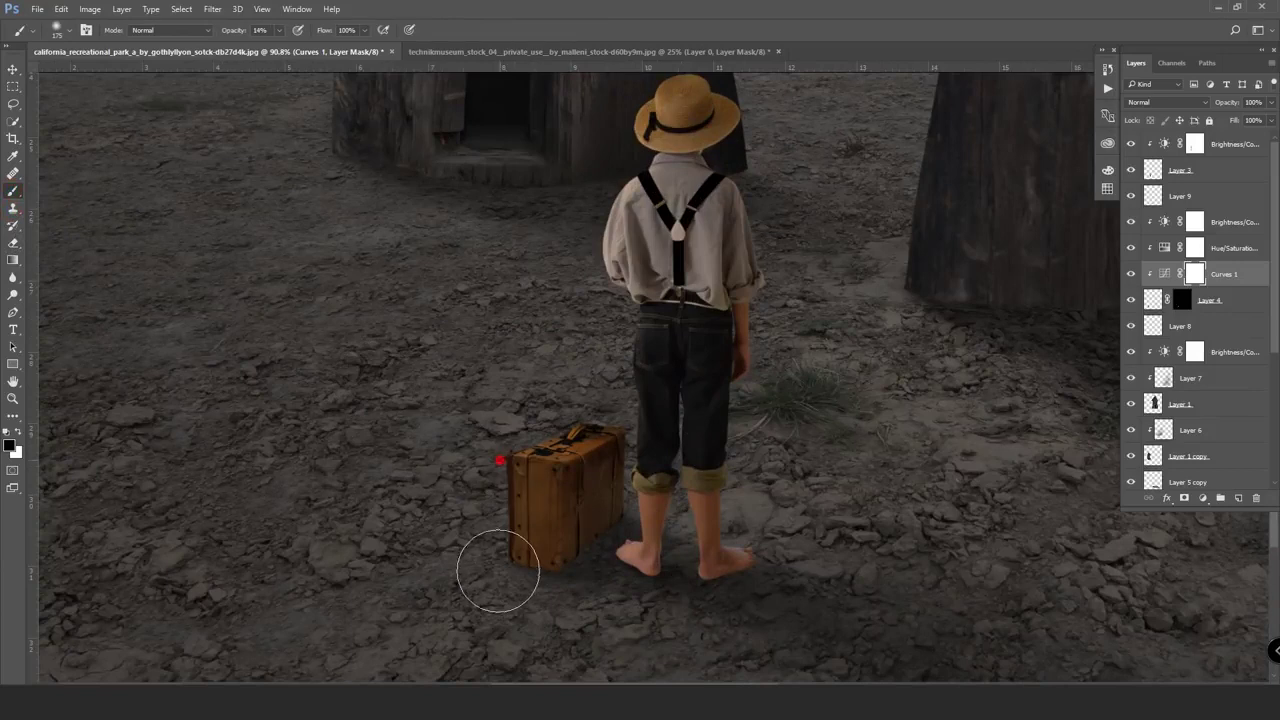
key(x)
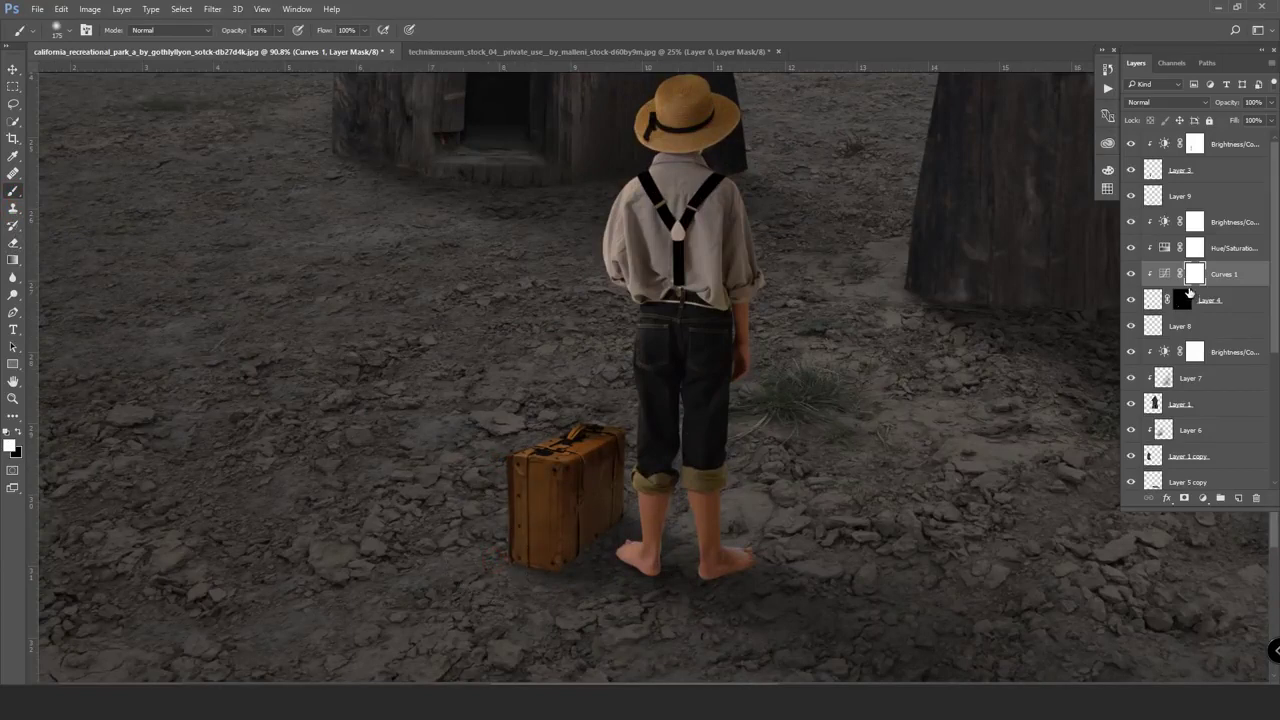
key(x)
click(508, 555)
click(505, 425)
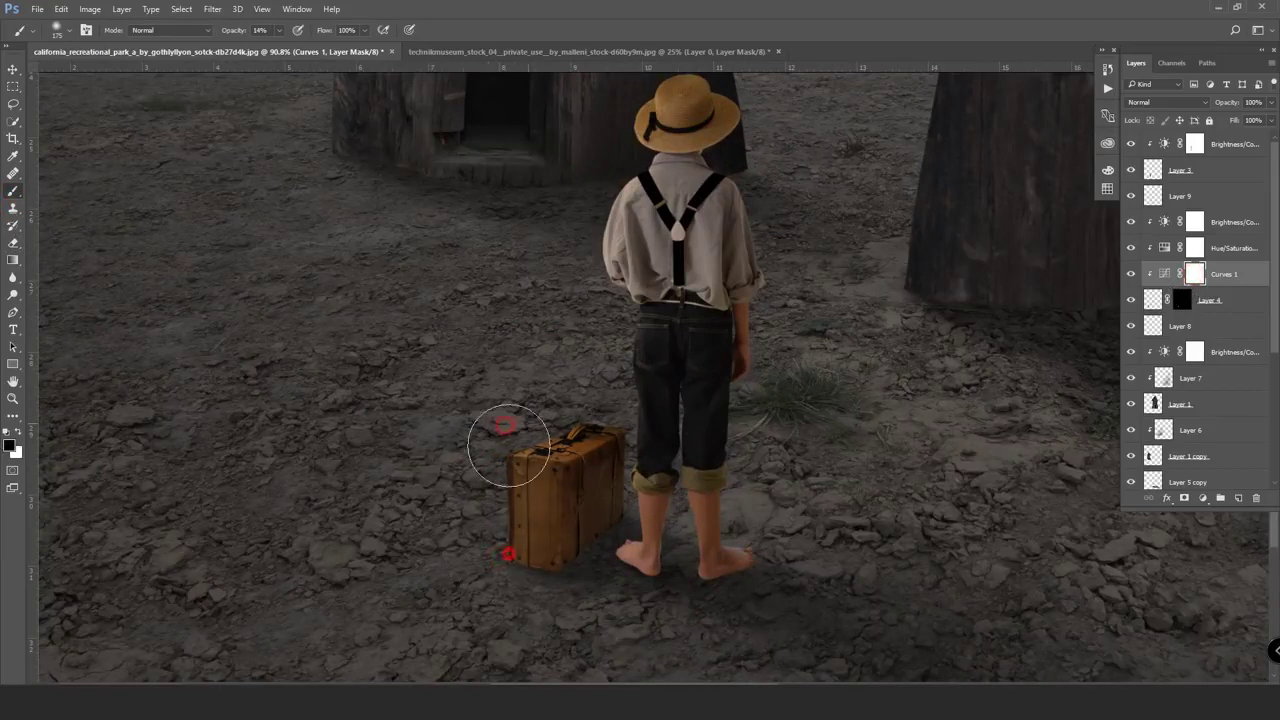
click(512, 452)
click(583, 391)
click(594, 398)
click(609, 393)
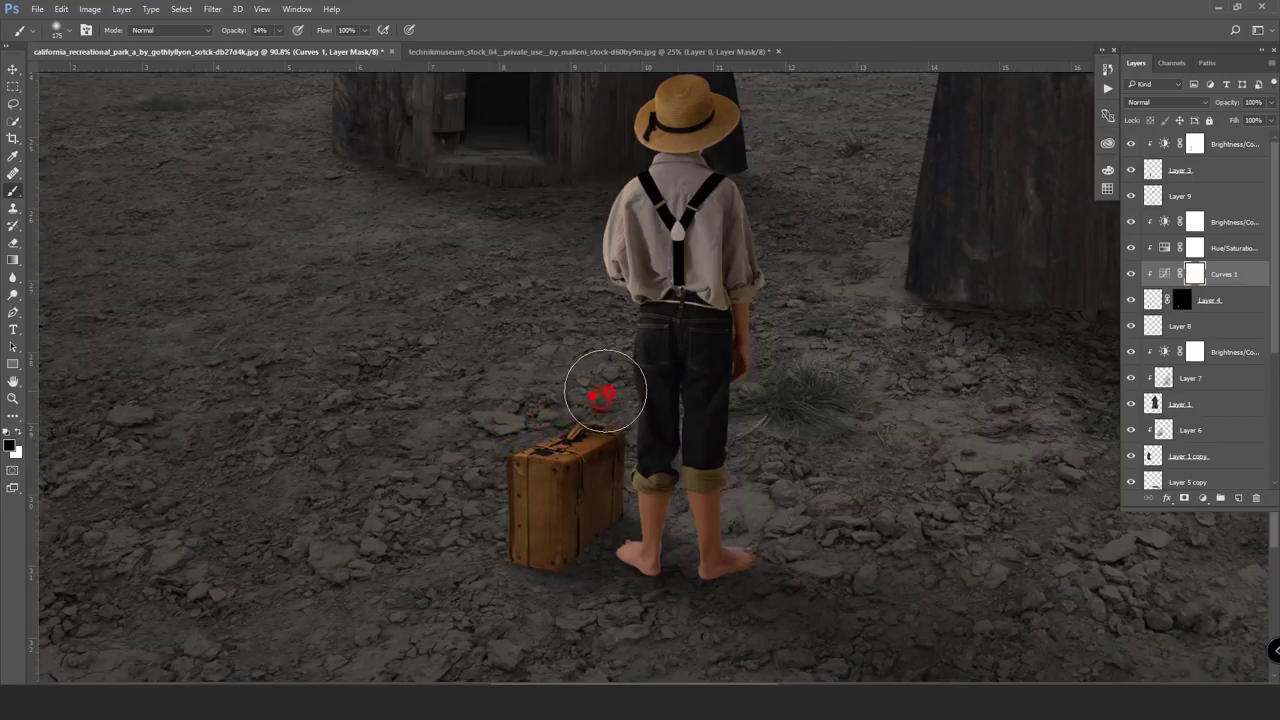
click(480, 457)
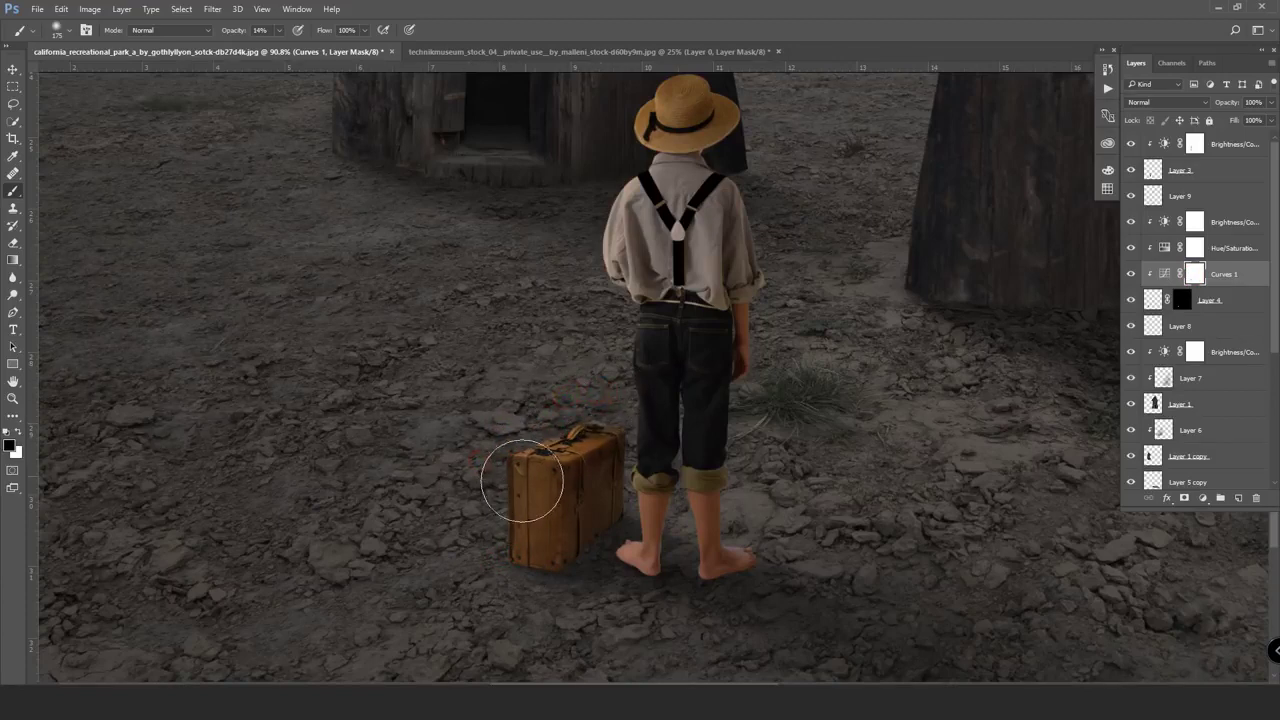
- Paint white to restore darkening along the suitcase edges, refining its top and left side
key(x)
click(524, 545)
click(525, 466)
click(518, 582)
click(525, 473)
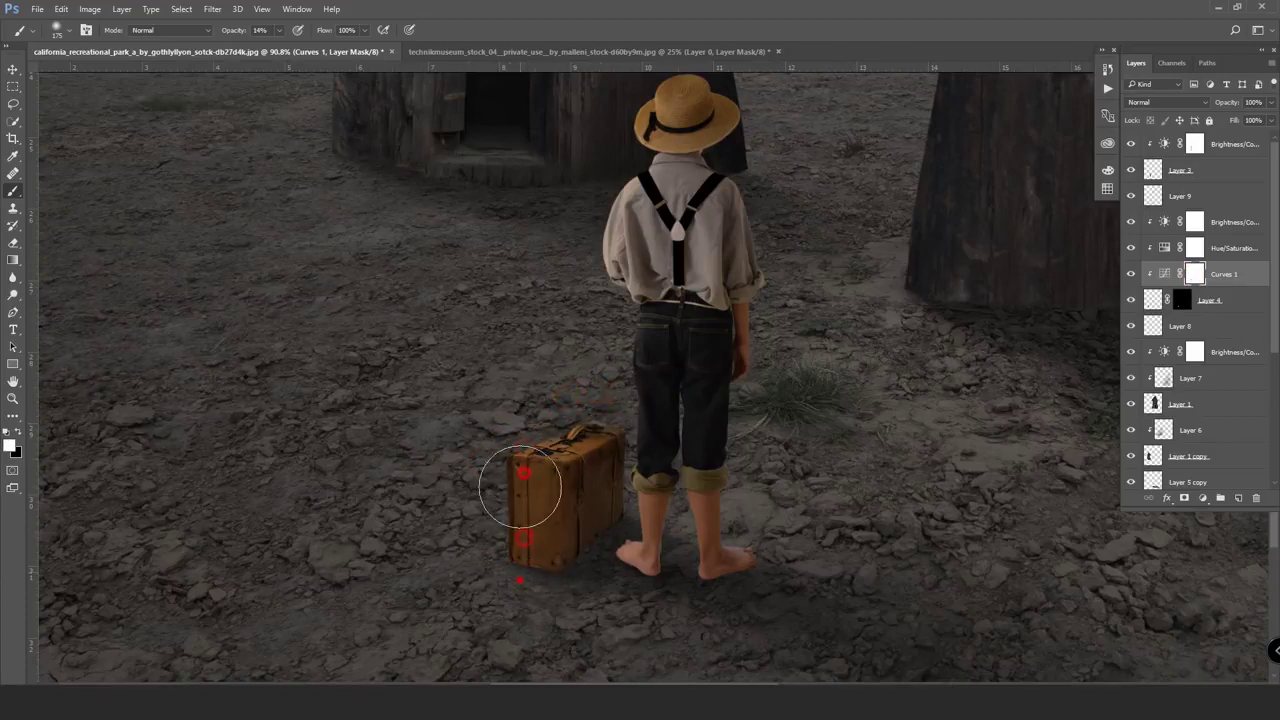
click(482, 453)
click(592, 404)
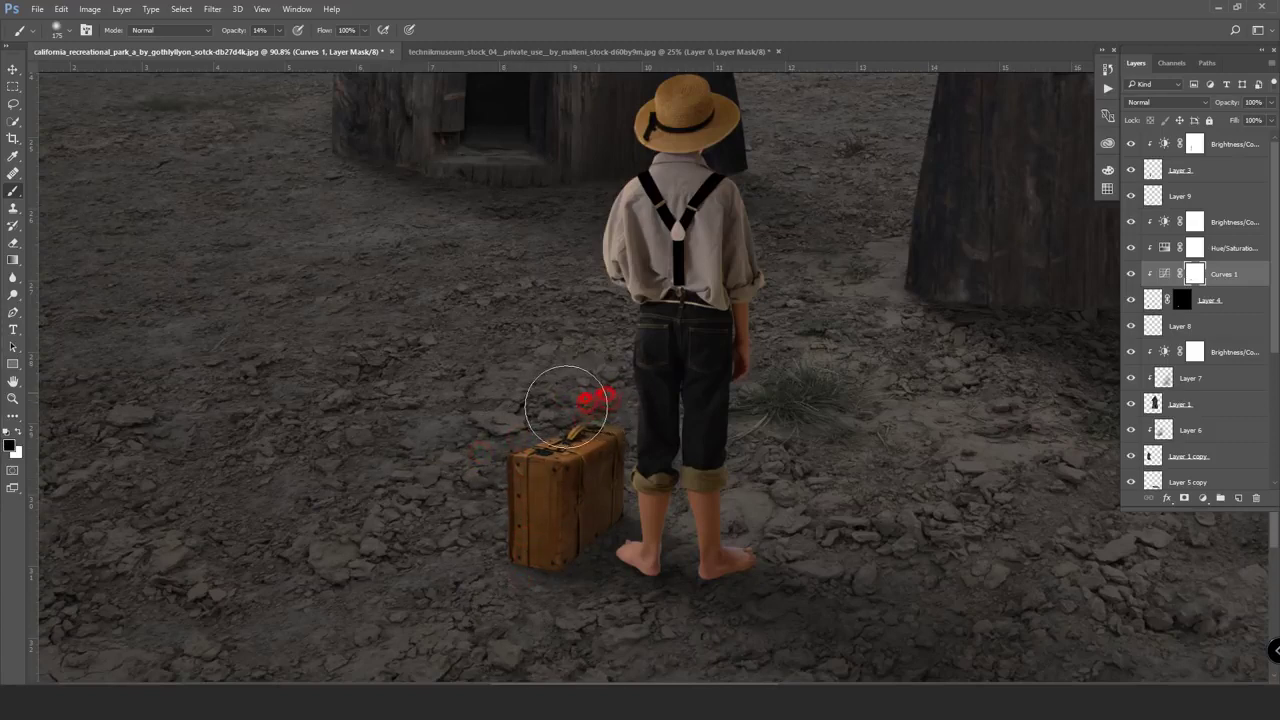
click(530, 421)
click(479, 438)
click(475, 461)
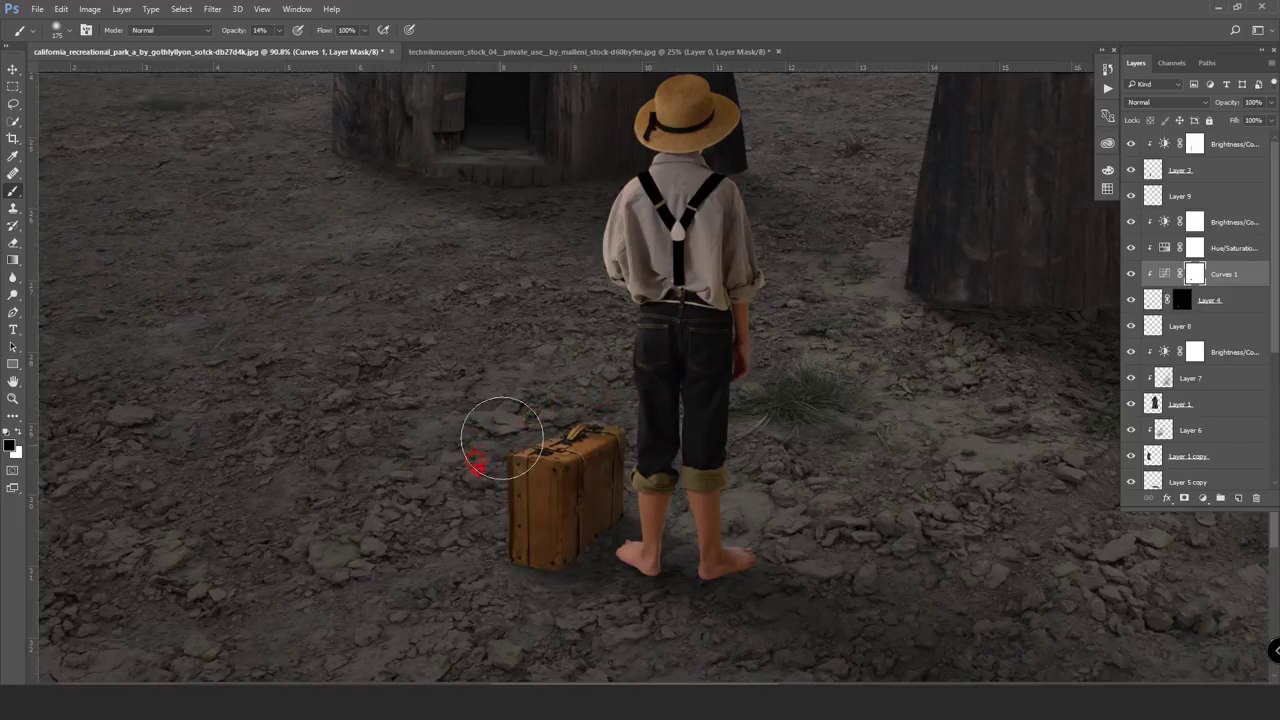
- Touch up the Curves mask around the suitcase
click(500, 430)
click(480, 578)
click(503, 430)
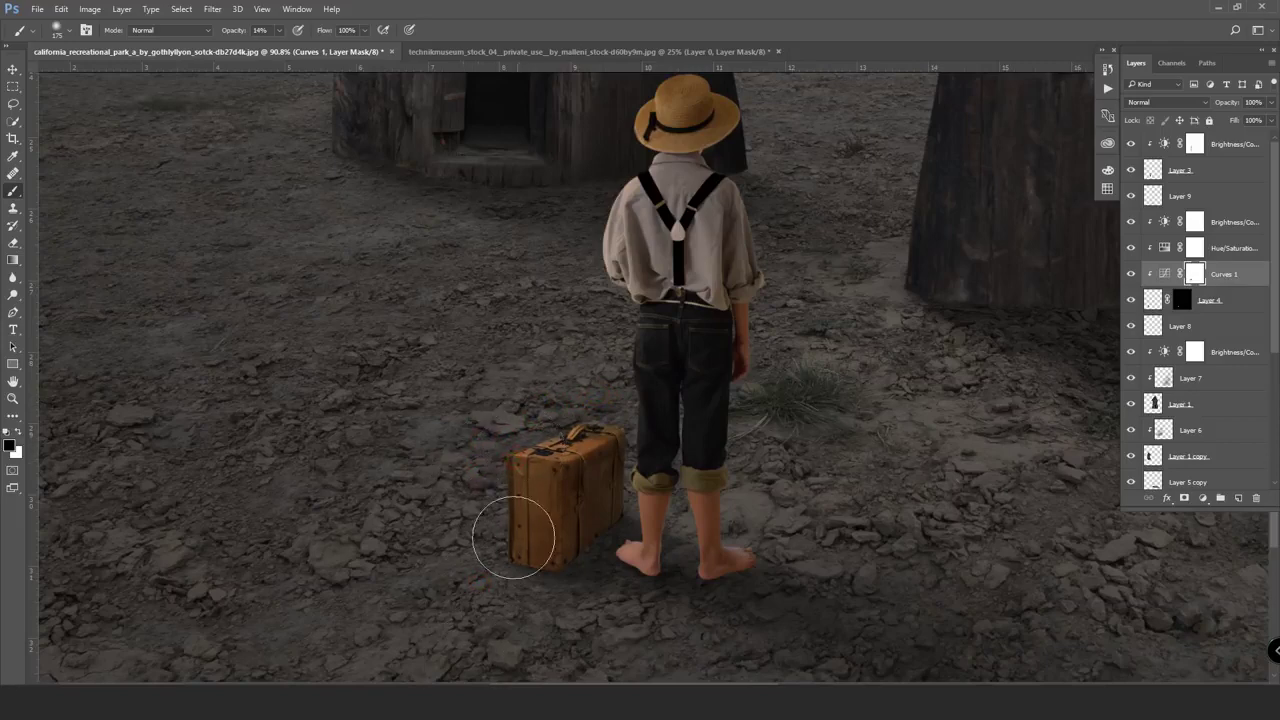
click(524, 574)
click(633, 376)
scroll(636, 424, down, 3)
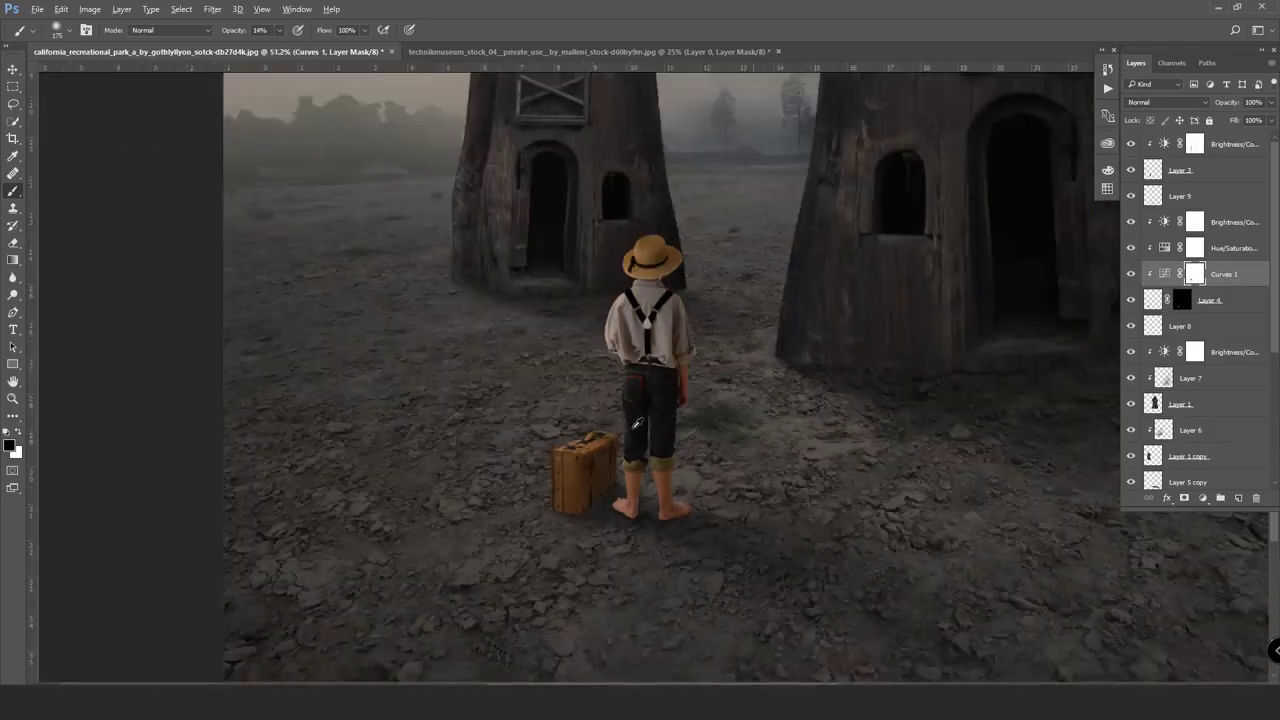
scroll(636, 424, down, 2)
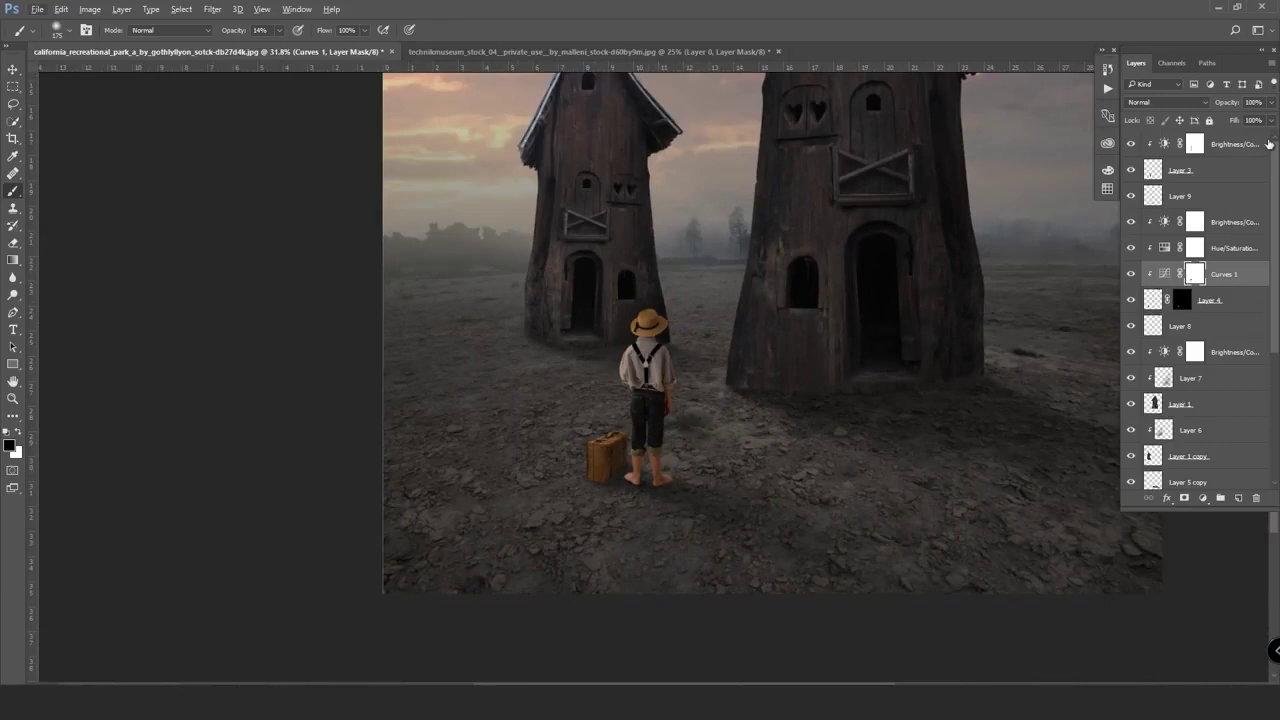
- Lower the Curves 1 curve further to darken the scene more
double_click(1164, 275)
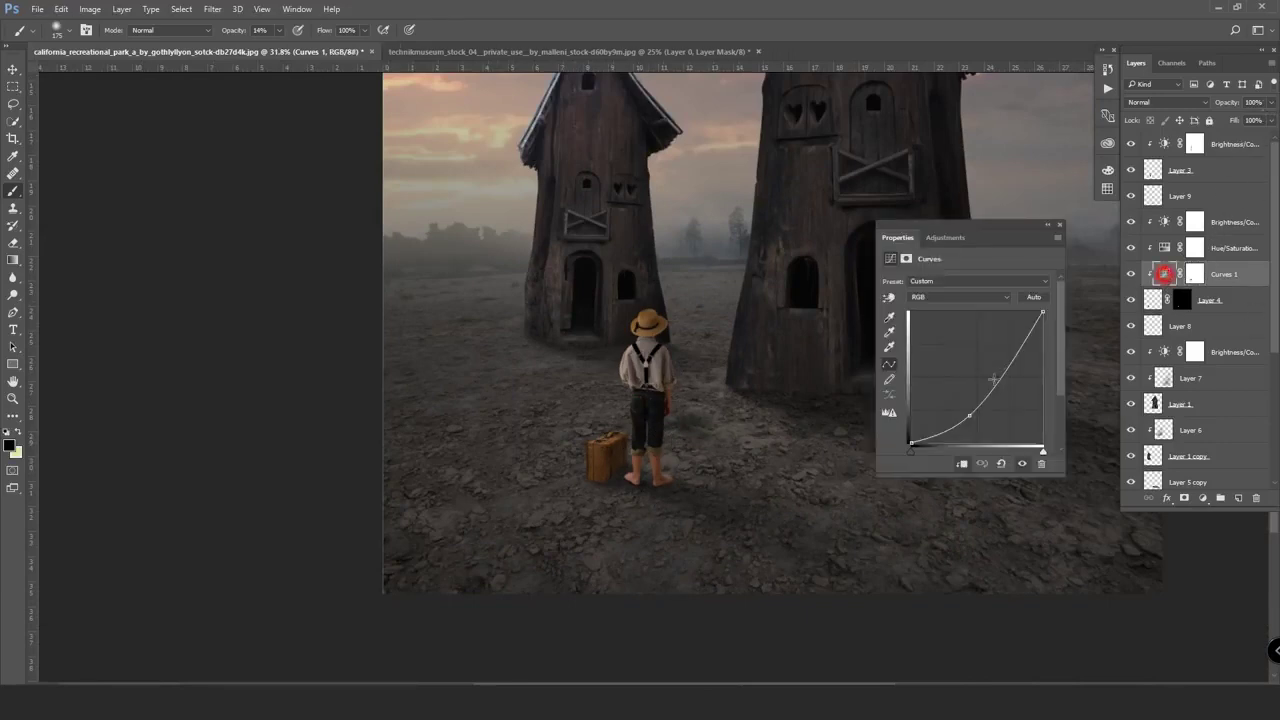
drag(971, 412, 979, 419)
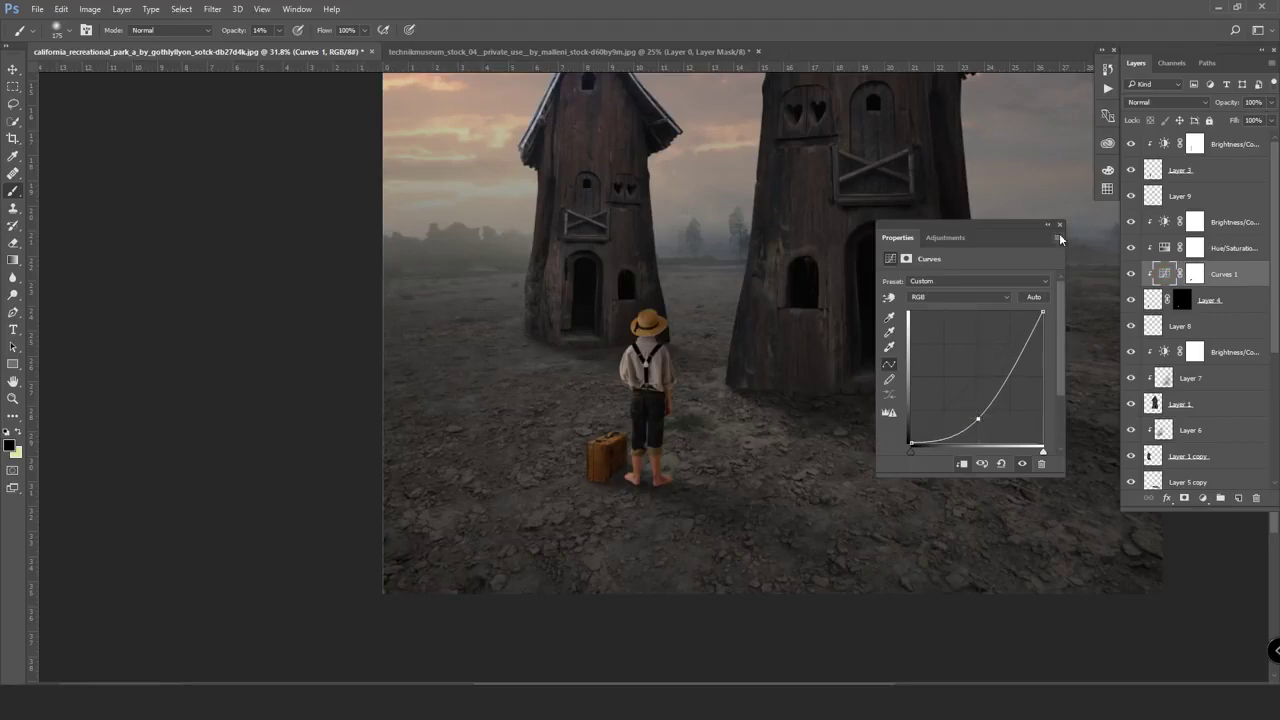
click(1062, 226)
scroll(552, 480, up, 5)
- Repaint the Curves 1 mask so darkening surrounds the suitcase while the suitcase stays brighter
click(1194, 273)
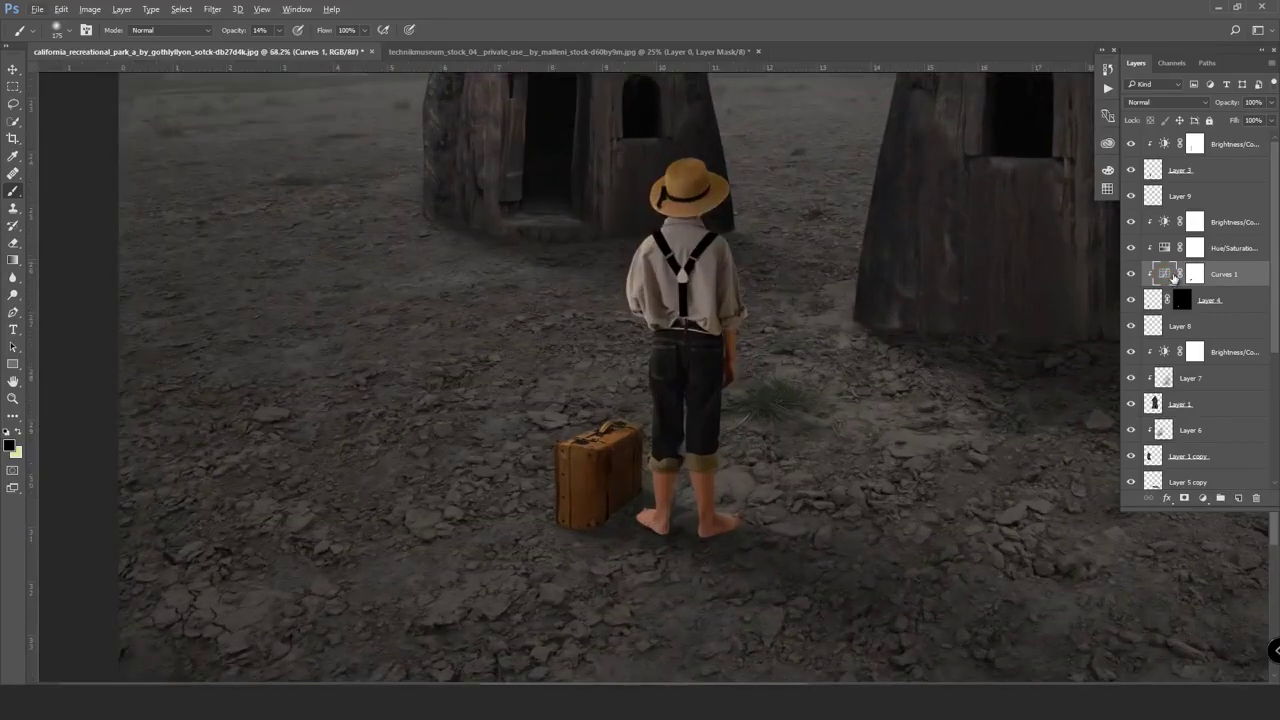
key(x)
drag(549, 450, 557, 524)
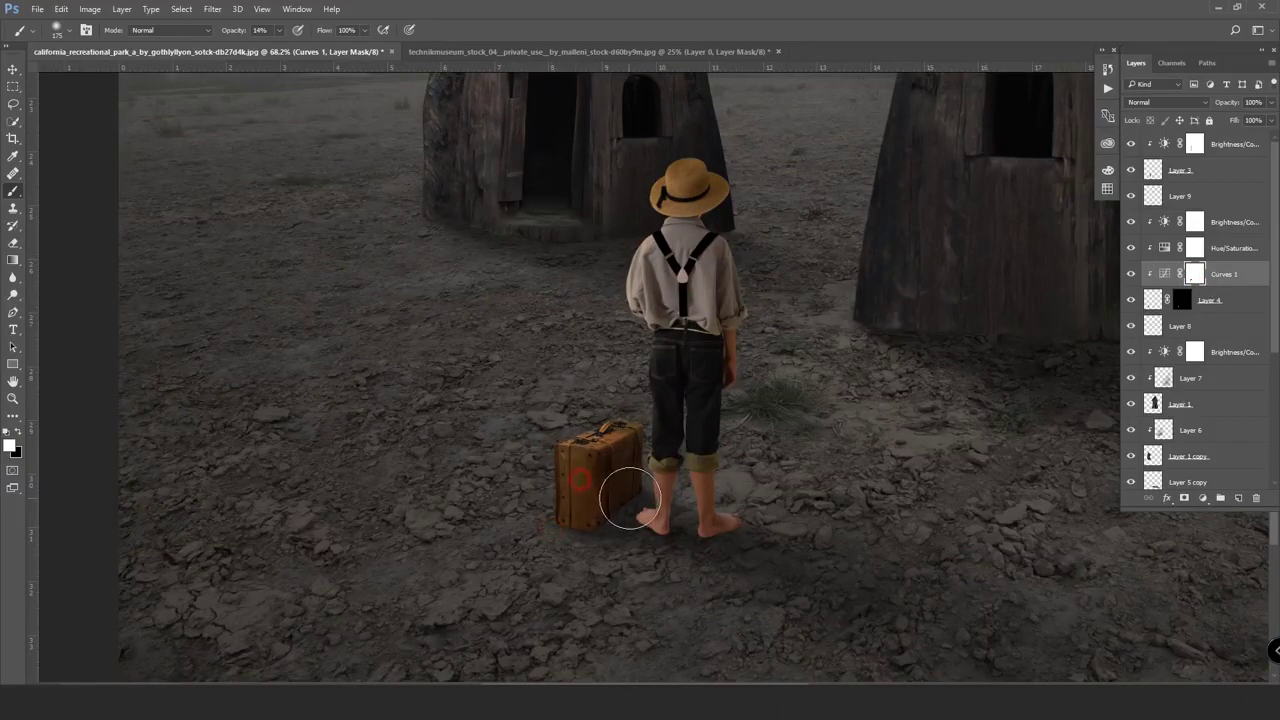
mouse_move(630, 498)
mouse_down()
mouse_move(645, 463)
mouse_move(574, 508)
mouse_up()
key(x)
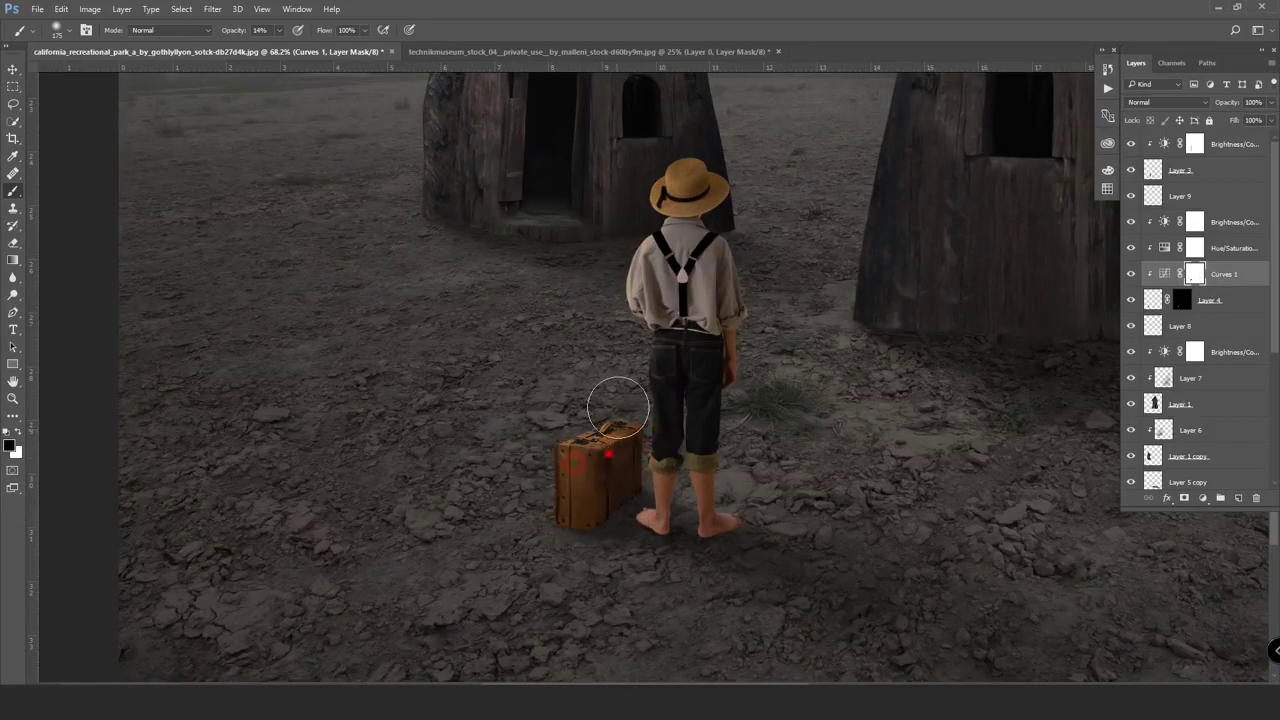
drag(607, 455, 528, 456)
scroll(530, 480, down, 5)
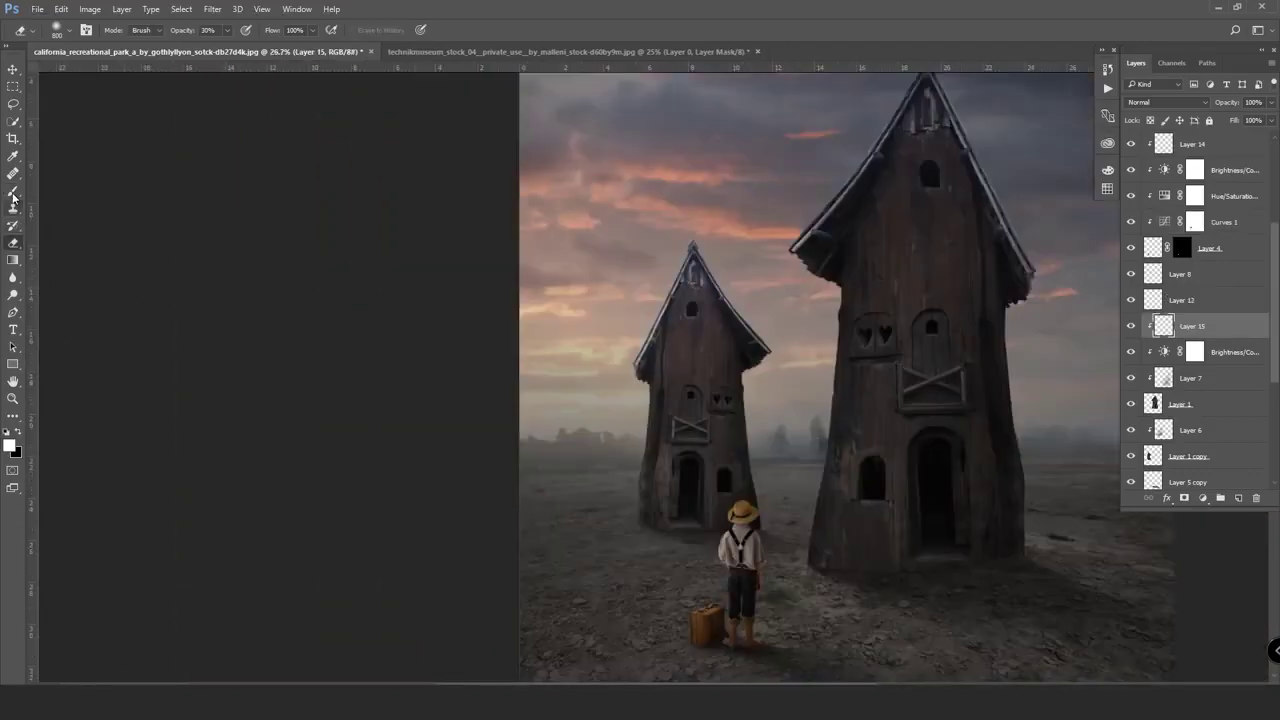
- Paint white light on the right house's left side in Color Dodge with lowered fill
click(13, 191)
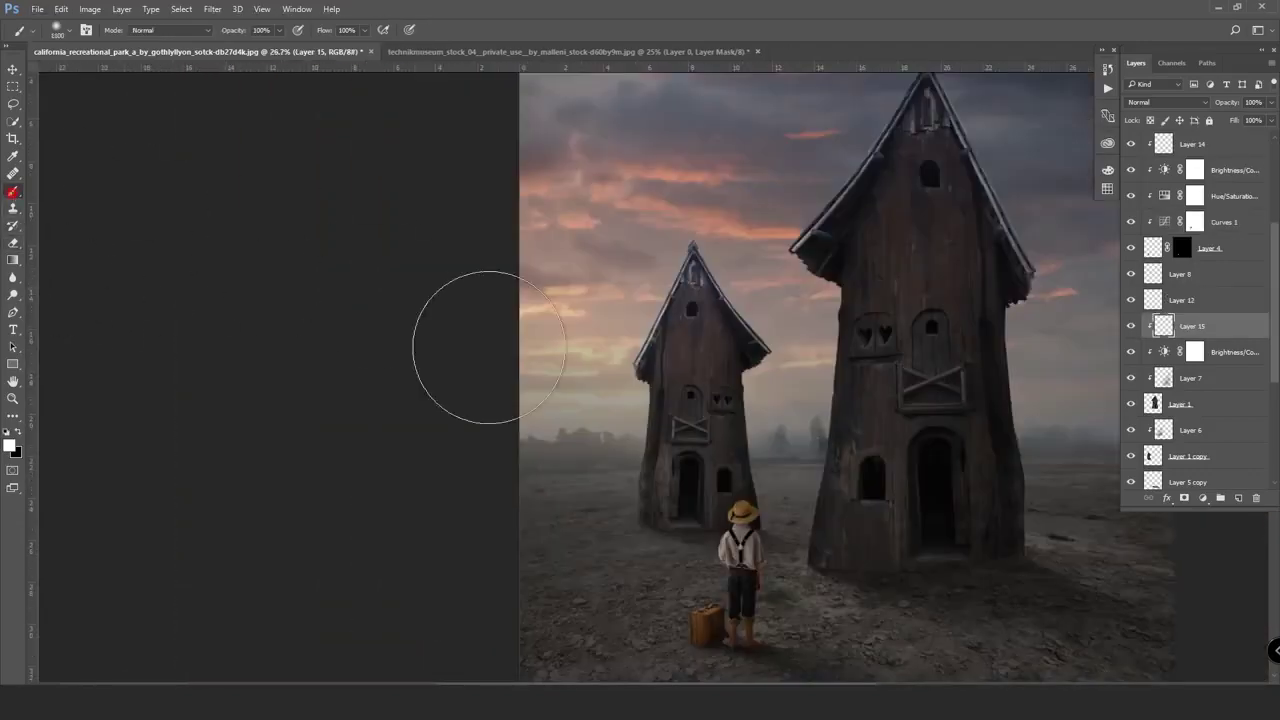
mouse_move(760, 548)
mouse_down()
mouse_move(771, 314)
mouse_move(851, 529)
mouse_up()
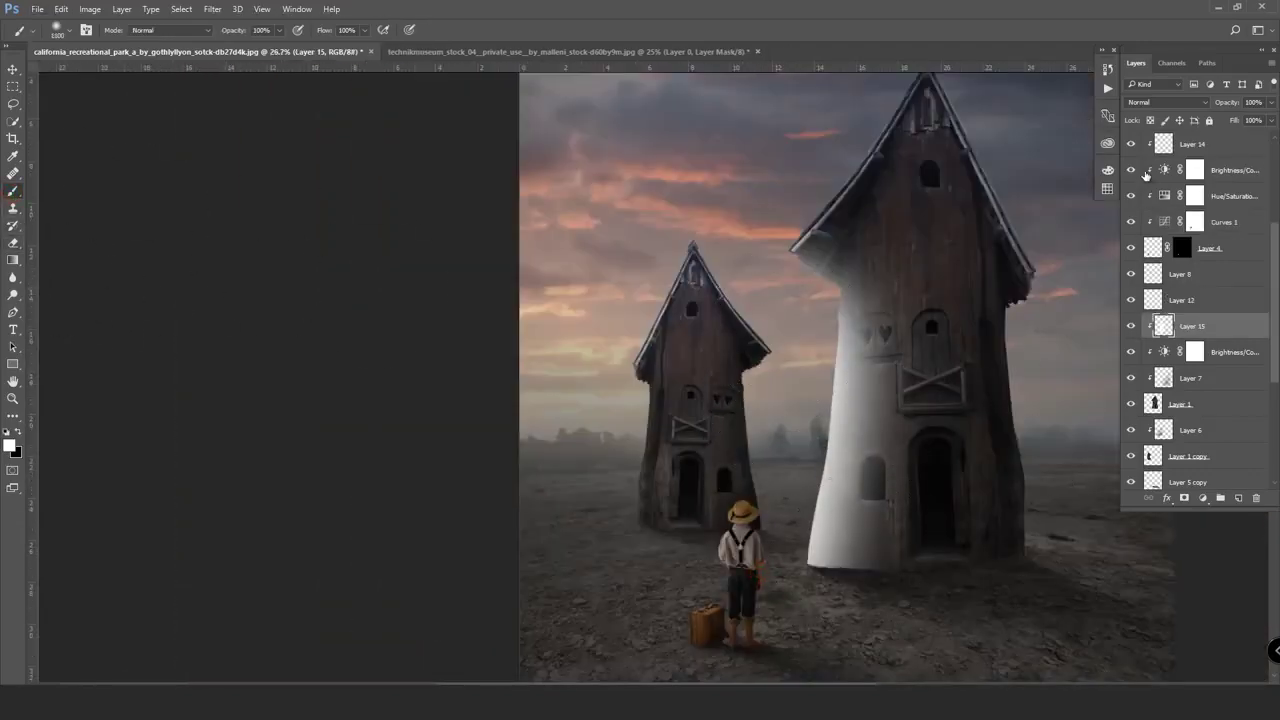
click(1171, 102)
click(1158, 207)
drag(1226, 139, 1248, 140)
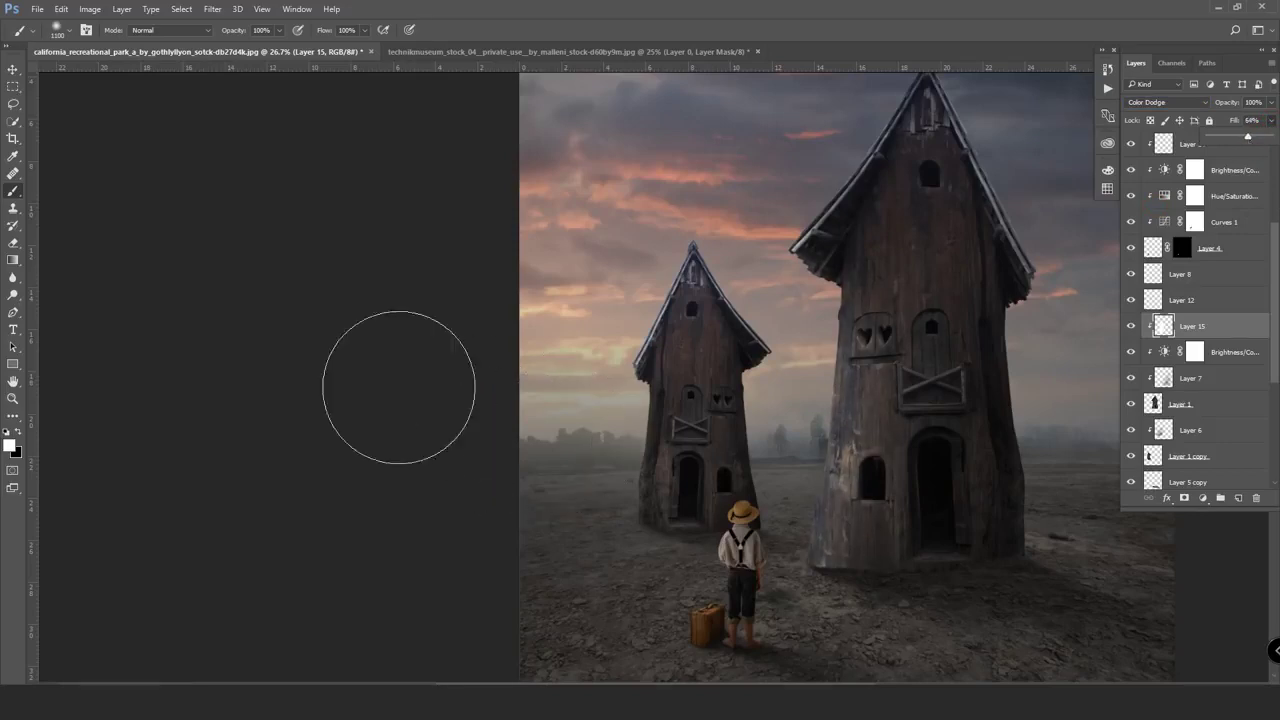
- Erase excess glow from the right house and ground with a large low-opacity eraser
click(13, 243)
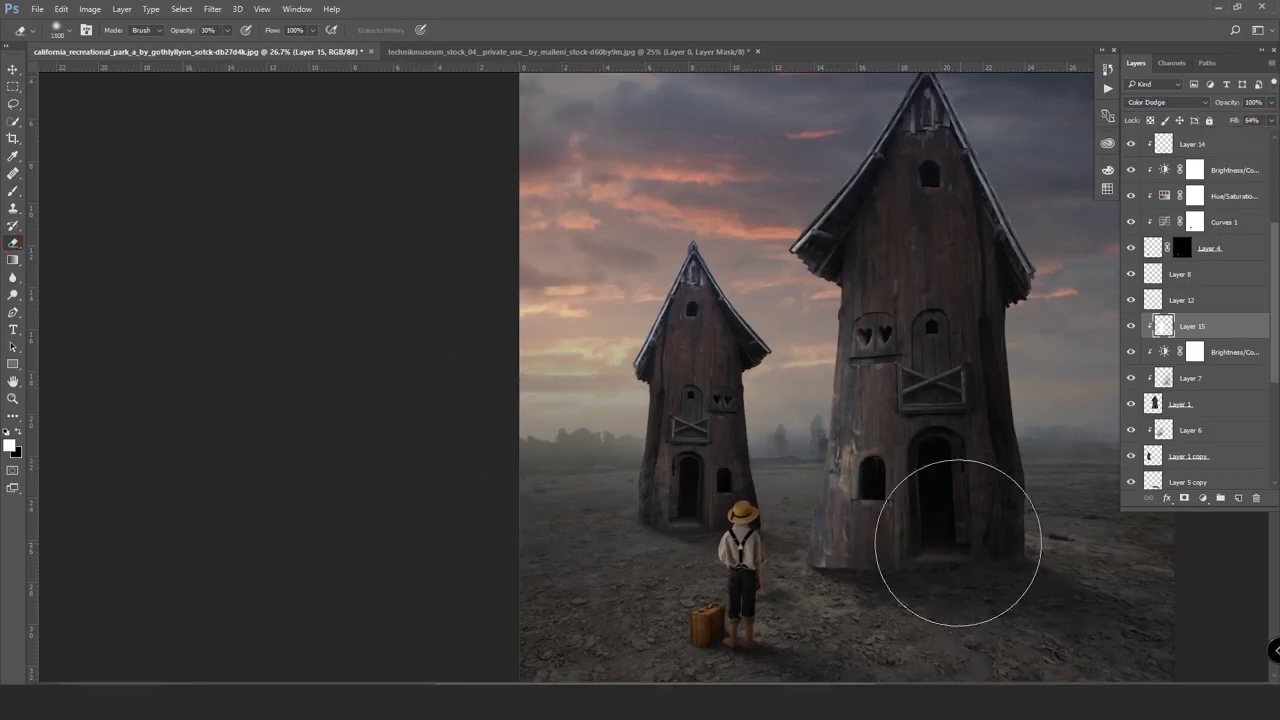
drag(842, 630, 935, 497)
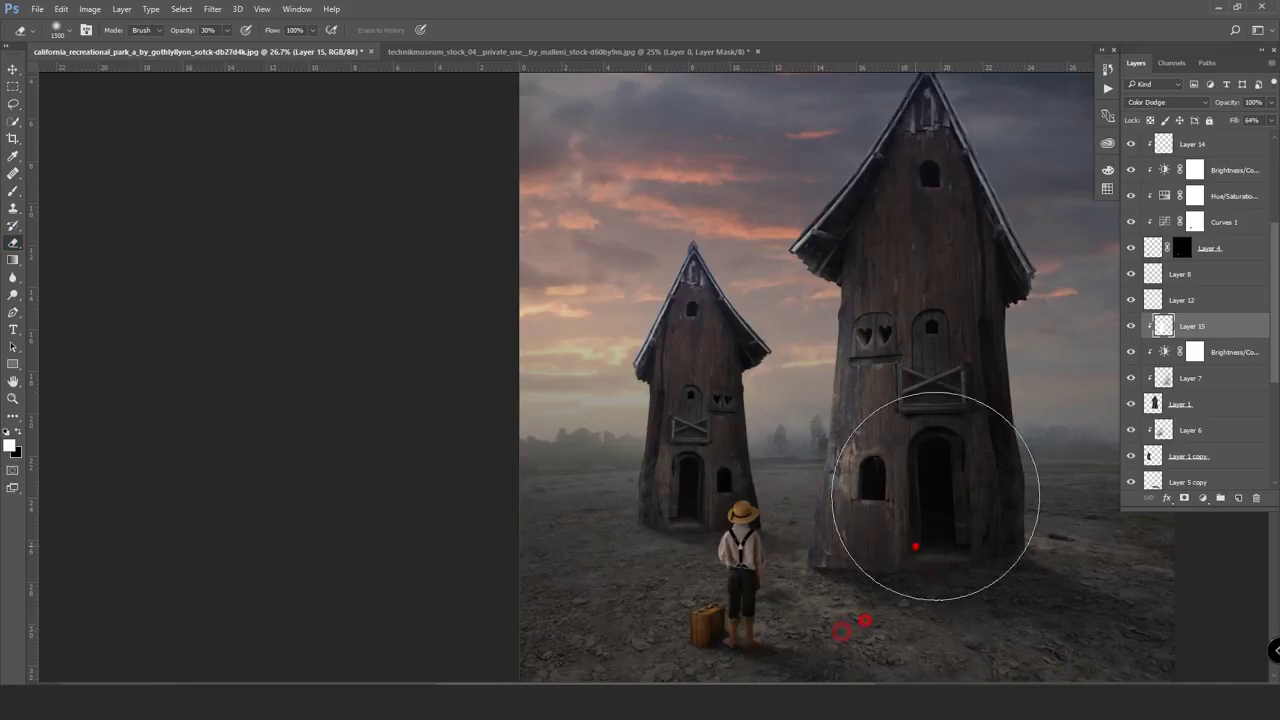
click(978, 362)
click(950, 494)
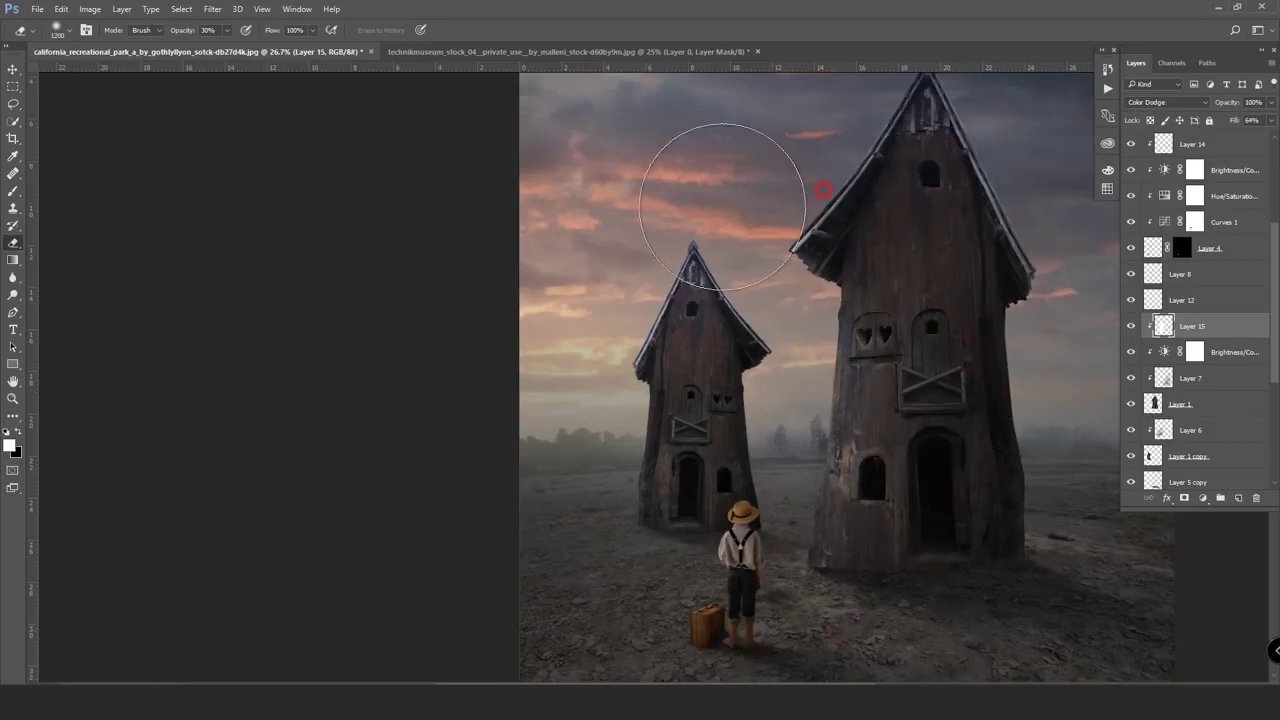
click(910, 563)
click(933, 460)
click(940, 327)
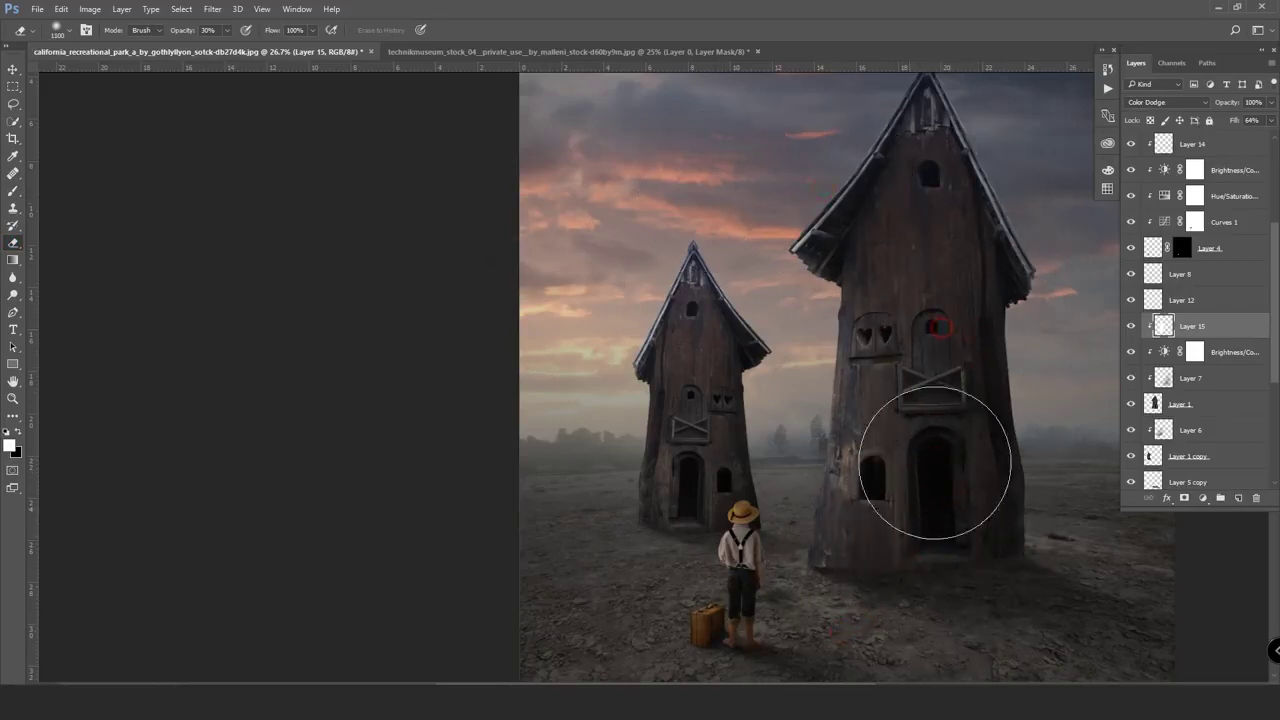
- Try Overlay, then settle the glow on Color Dodge at about 54% fill
click(1176, 102)
click(1146, 234)
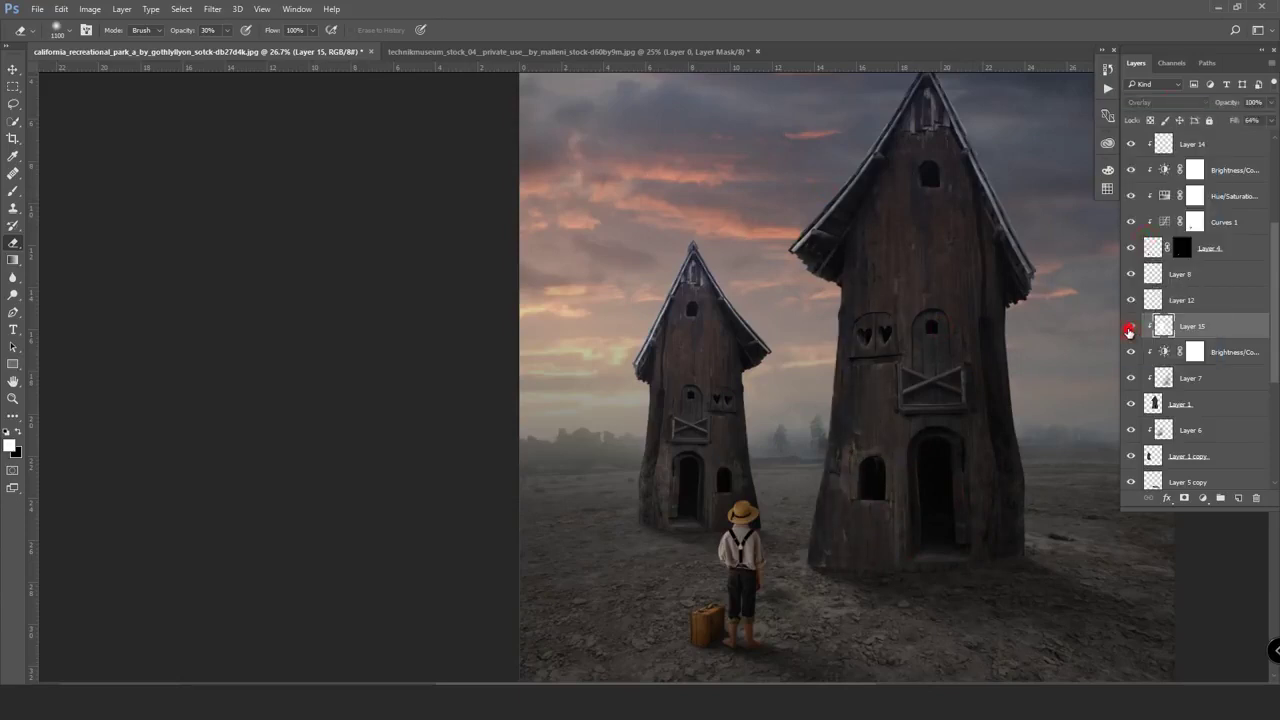
click(1168, 102)
click(1153, 203)
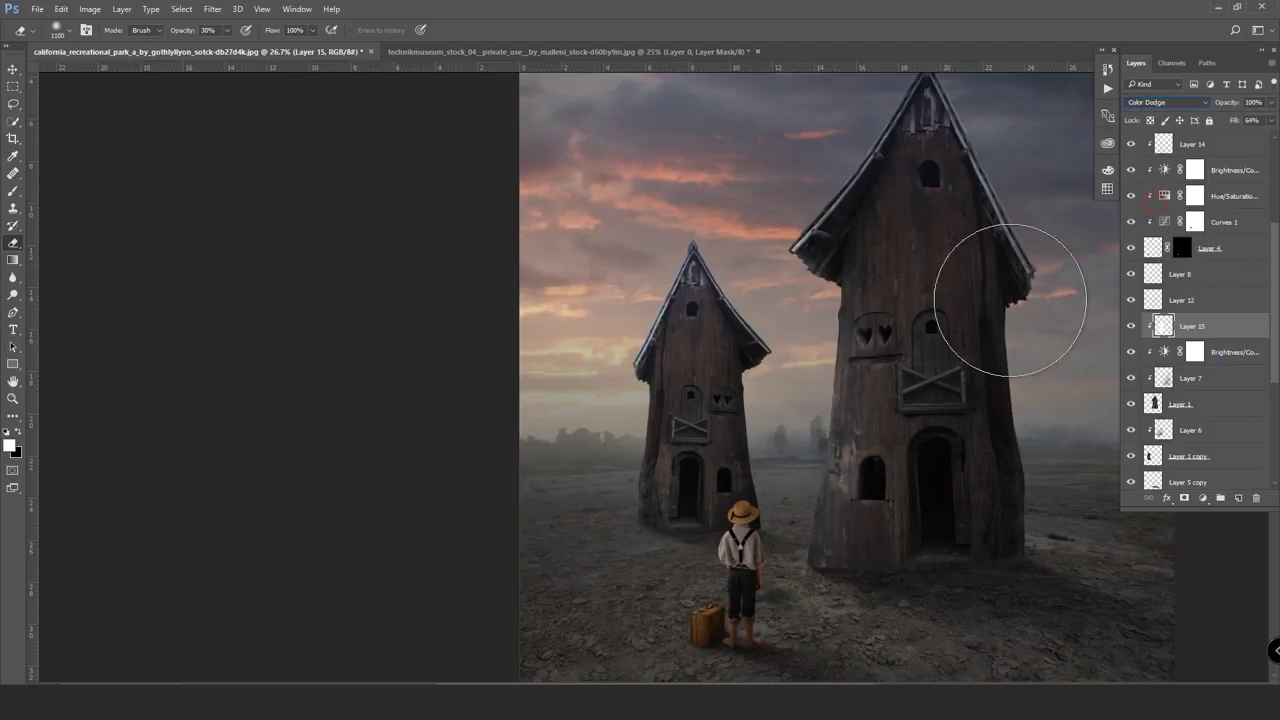
drag(1271, 121, 1241, 137)
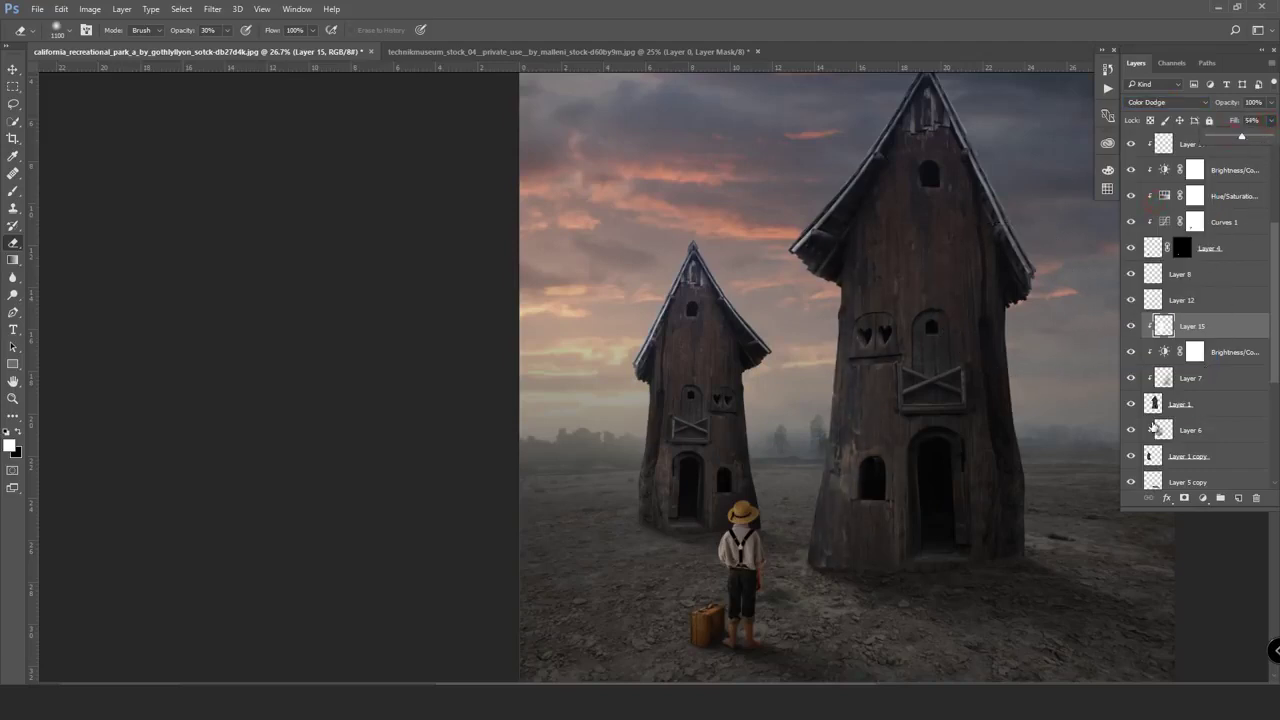
click(1205, 412)
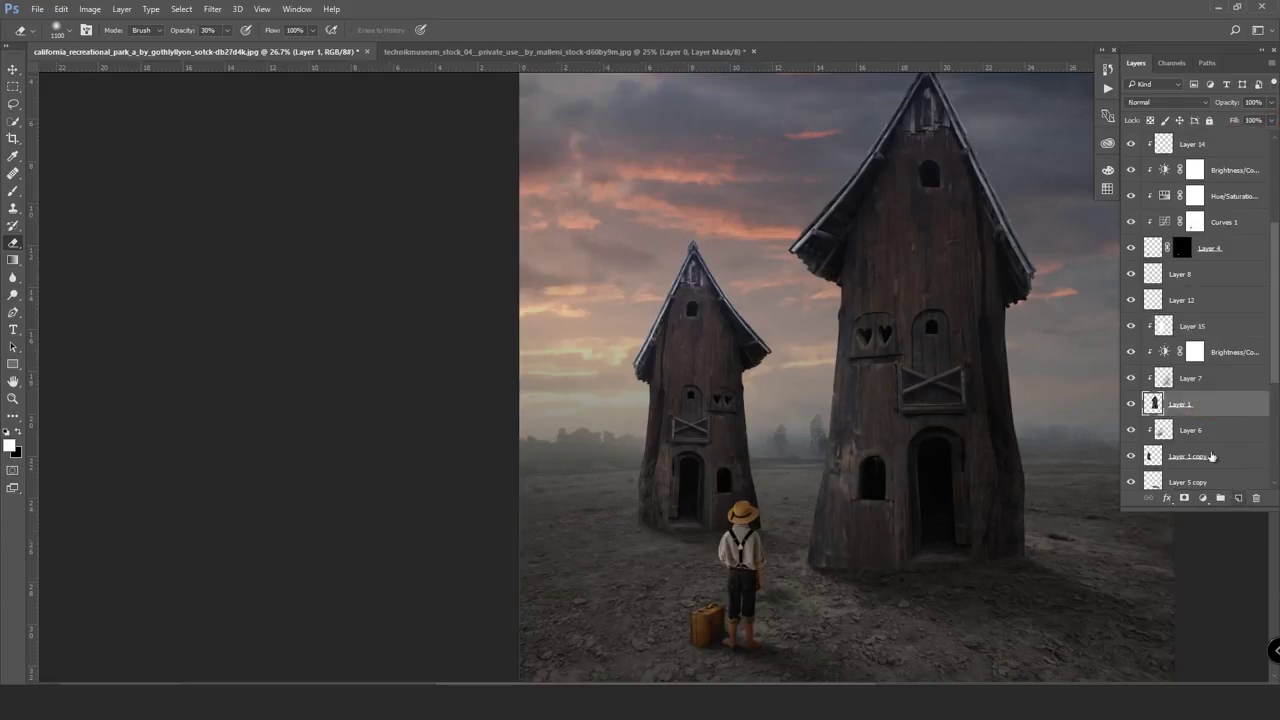
- Create clipped Layer 16 and paint soft white light on the left house
scroll(1212, 456, down, 2)
key(ctrl+shift+alt+n)
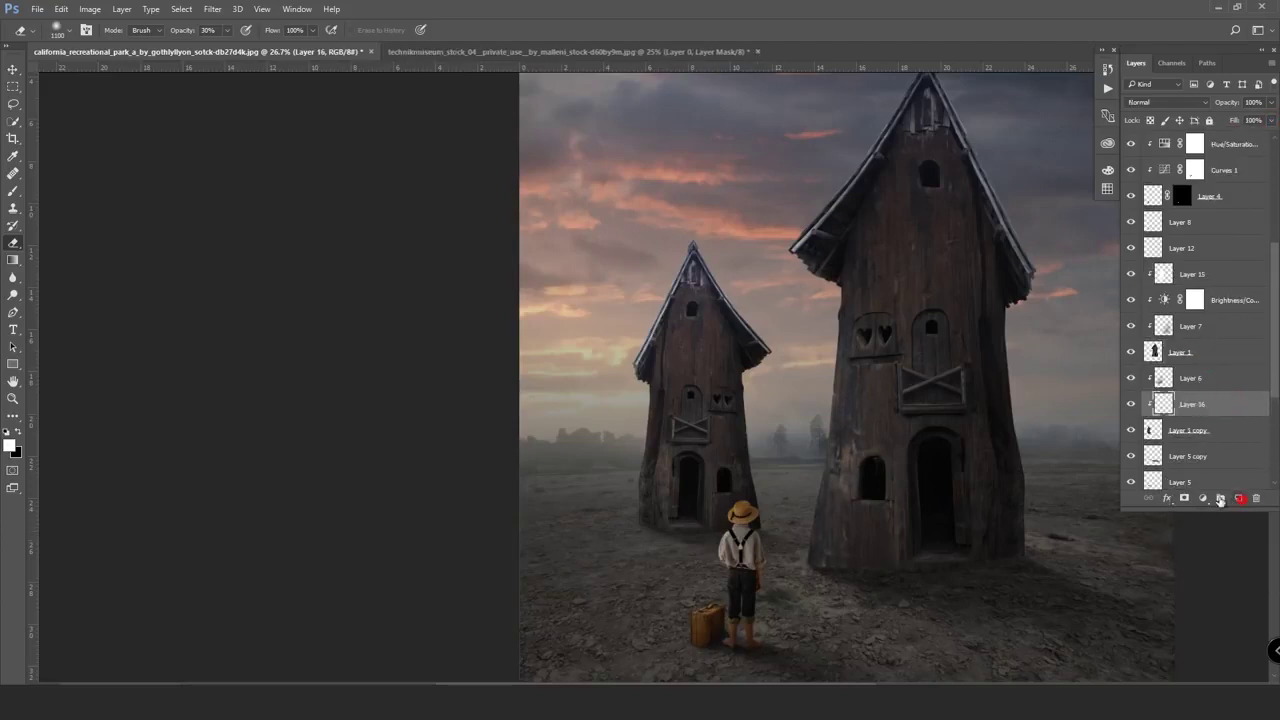
drag(586, 486, 647, 454)
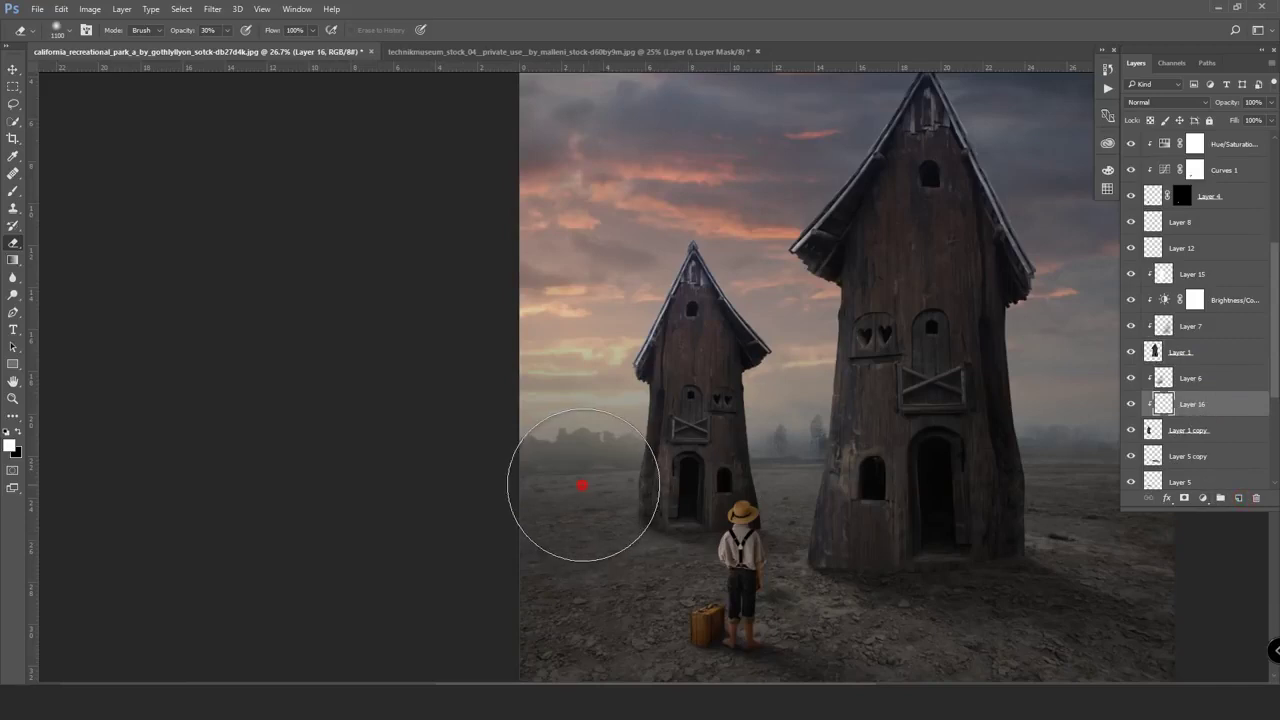
click(13, 190)
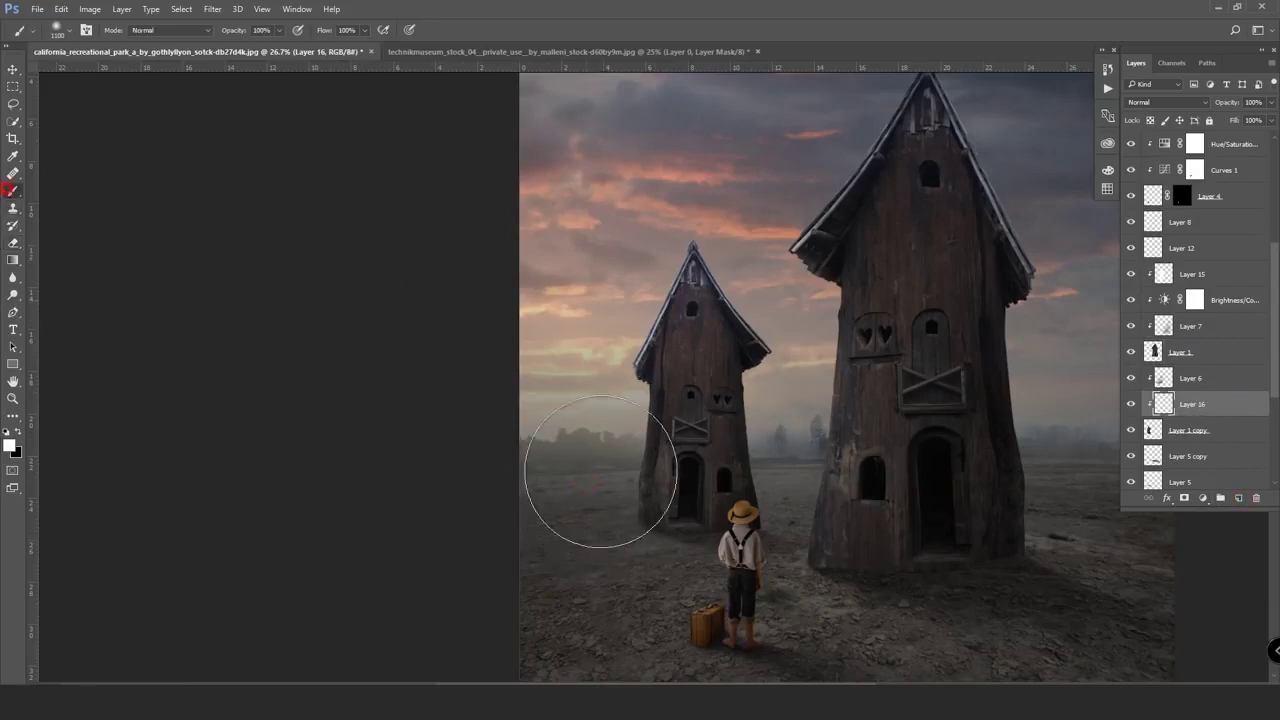
scroll(600, 457, up, 1)
mouse_move(606, 505)
mouse_down()
mouse_move(568, 395)
mouse_move(543, 446)
mouse_up()
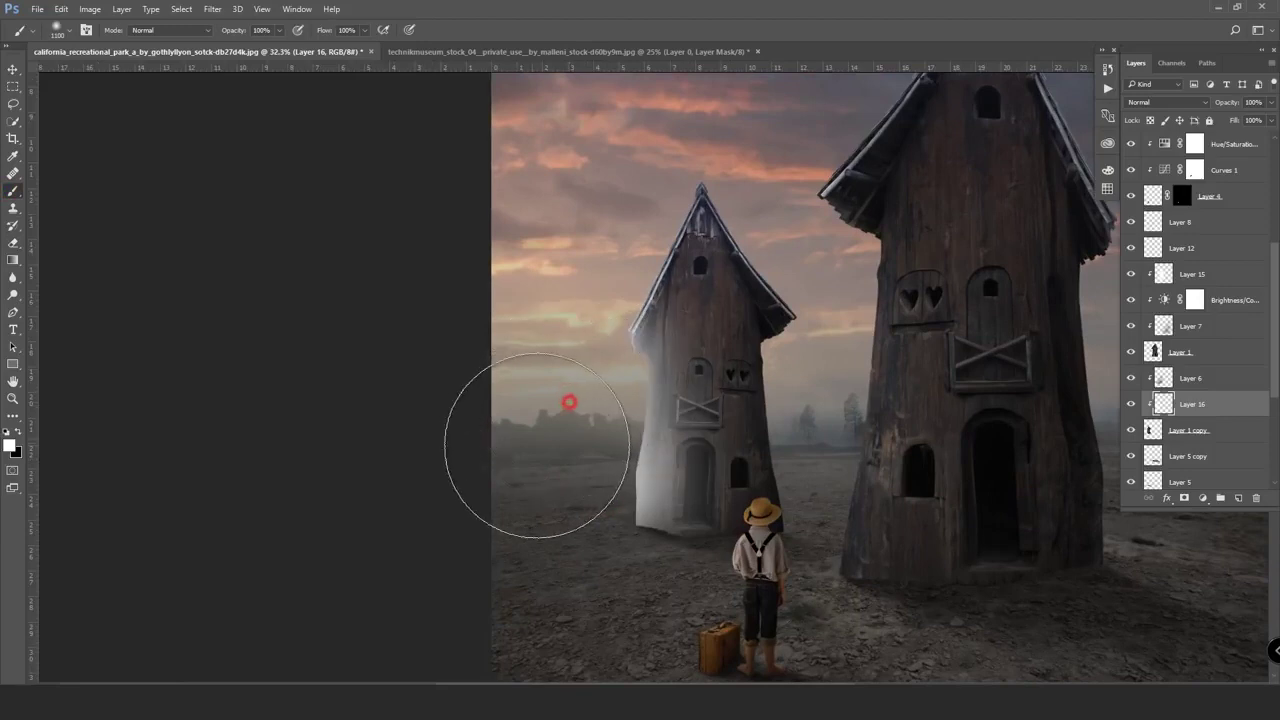
- Set Layer 16 to Color Dodge with 45% fill
click(1170, 102)
key(Down)
key(Down)
key(Down)
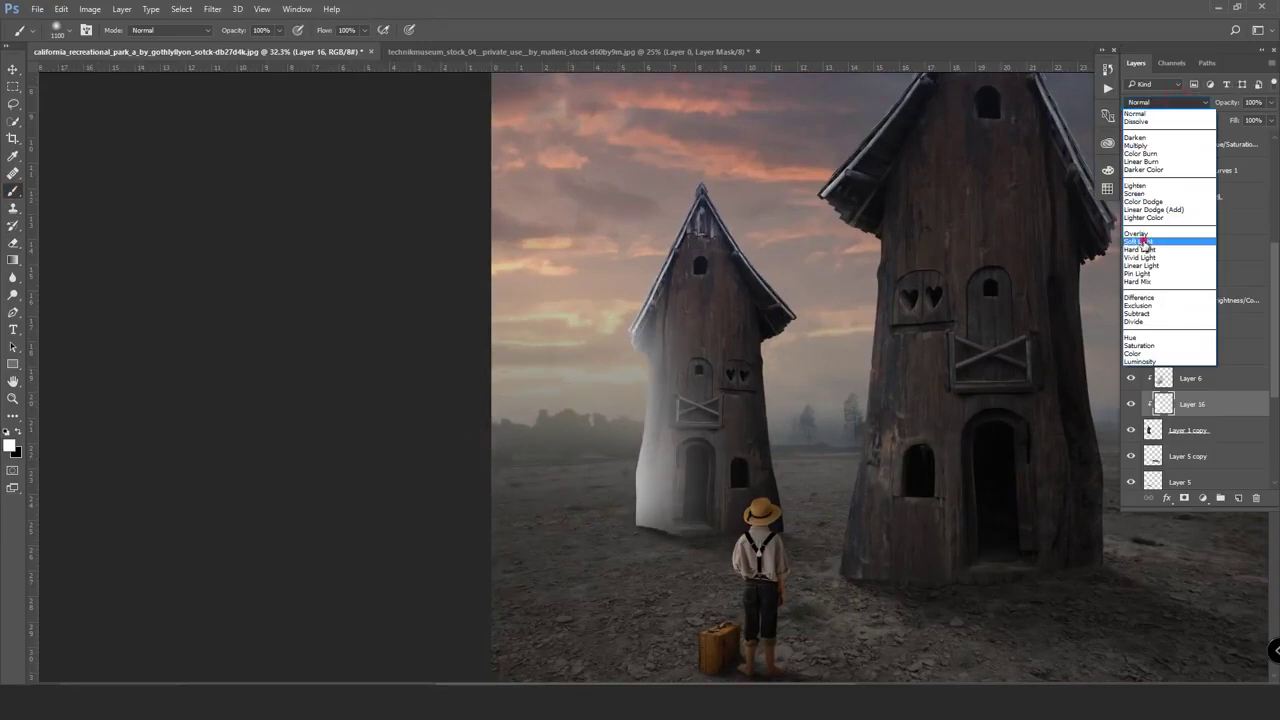
key(Return)
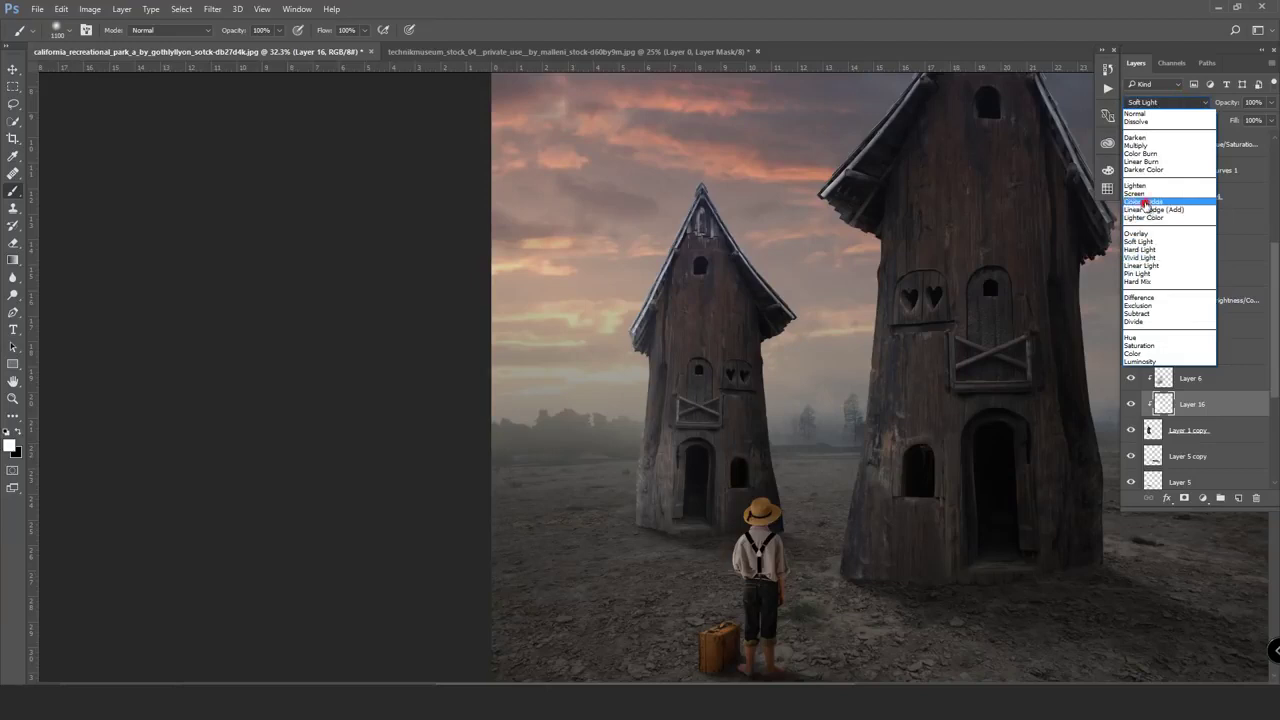
click(1143, 201)
click(1271, 120)
drag(1270, 138, 1238, 139)
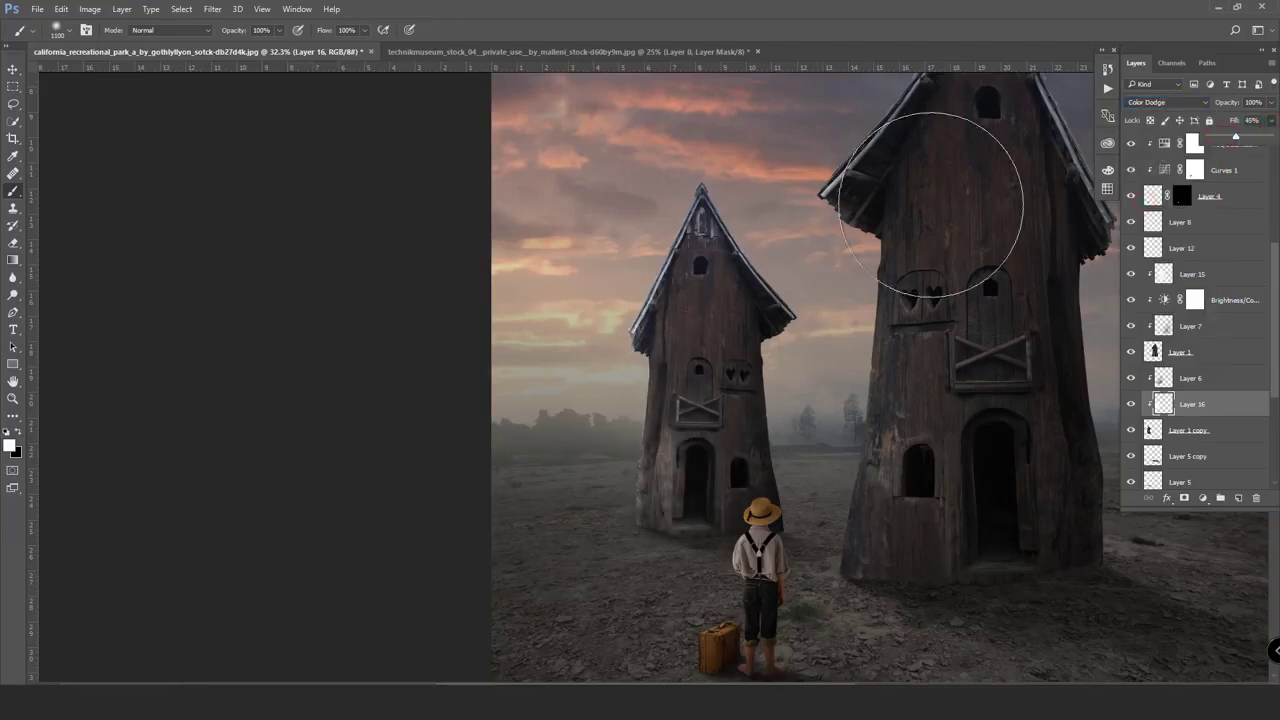
click(14, 243)
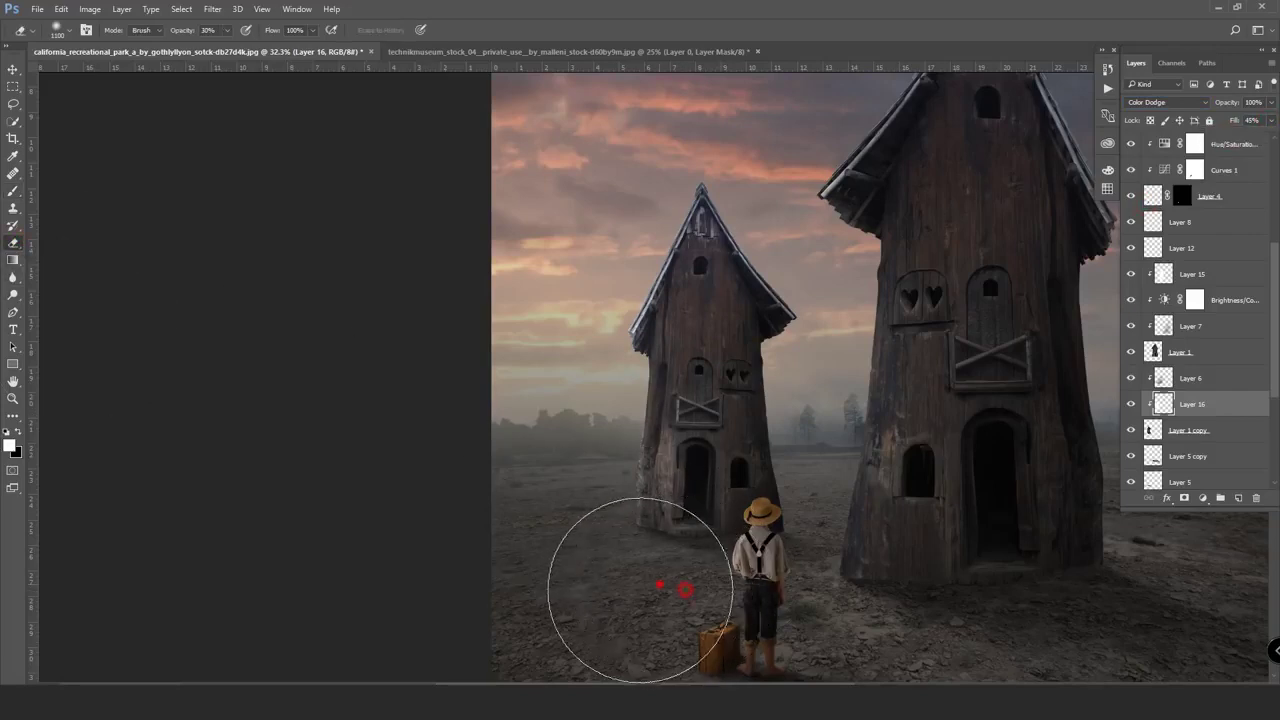
- Erase Layer 16's glow near the boy's feet, on the left house and in the sky
drag(686, 605, 621, 601)
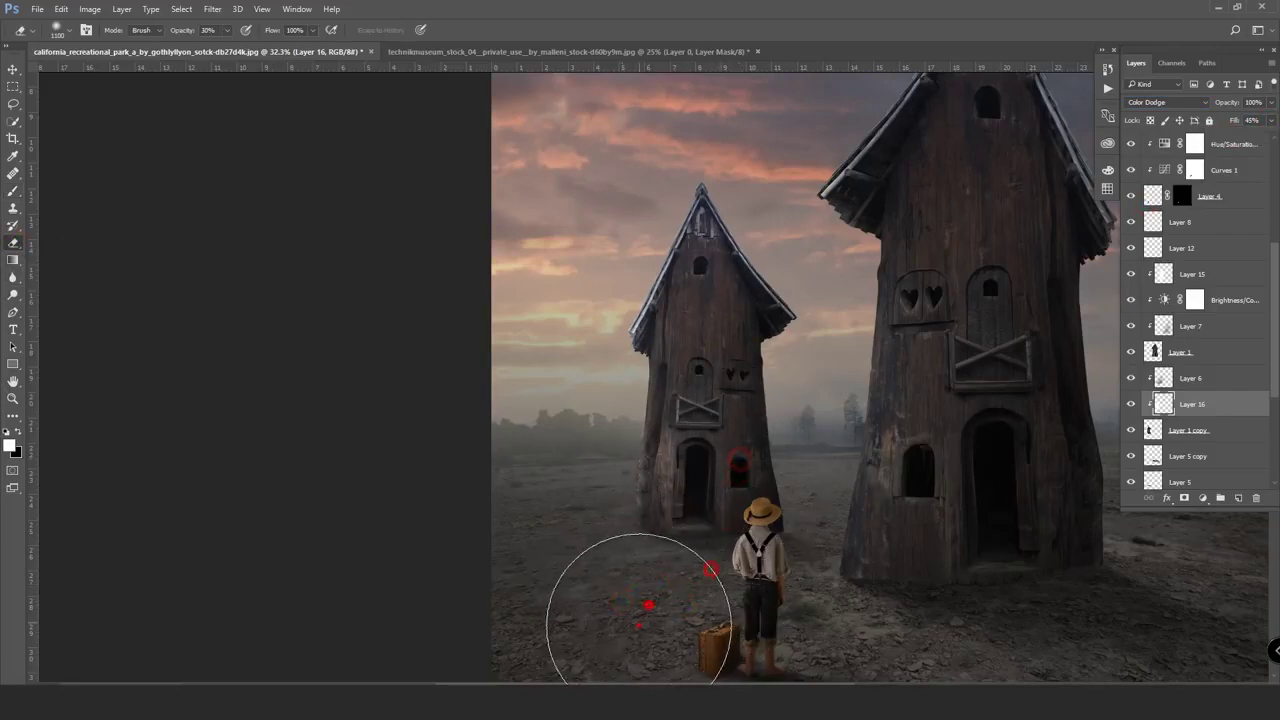
drag(752, 453, 760, 386)
drag(680, 291, 594, 266)
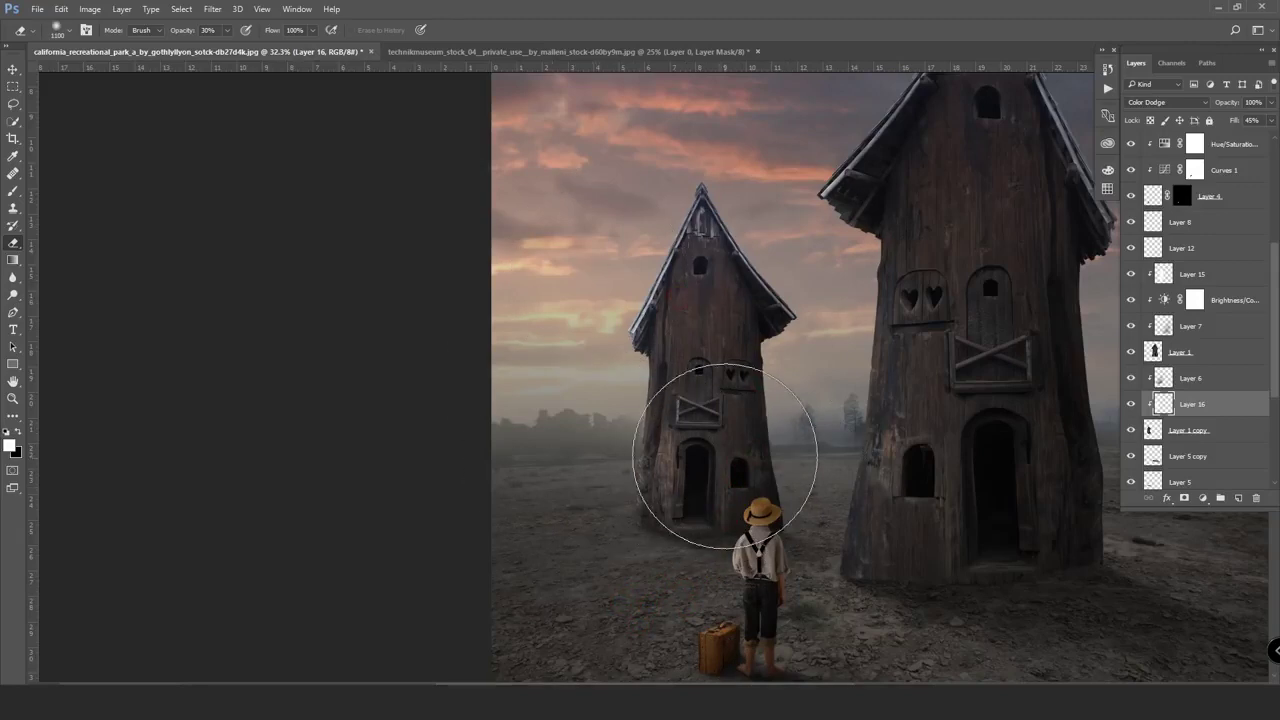
key(bracketleft)
key(bracketleft)
key(bracketleft)
key(bracketleft)
key(bracketleft)
key(bracketleft)
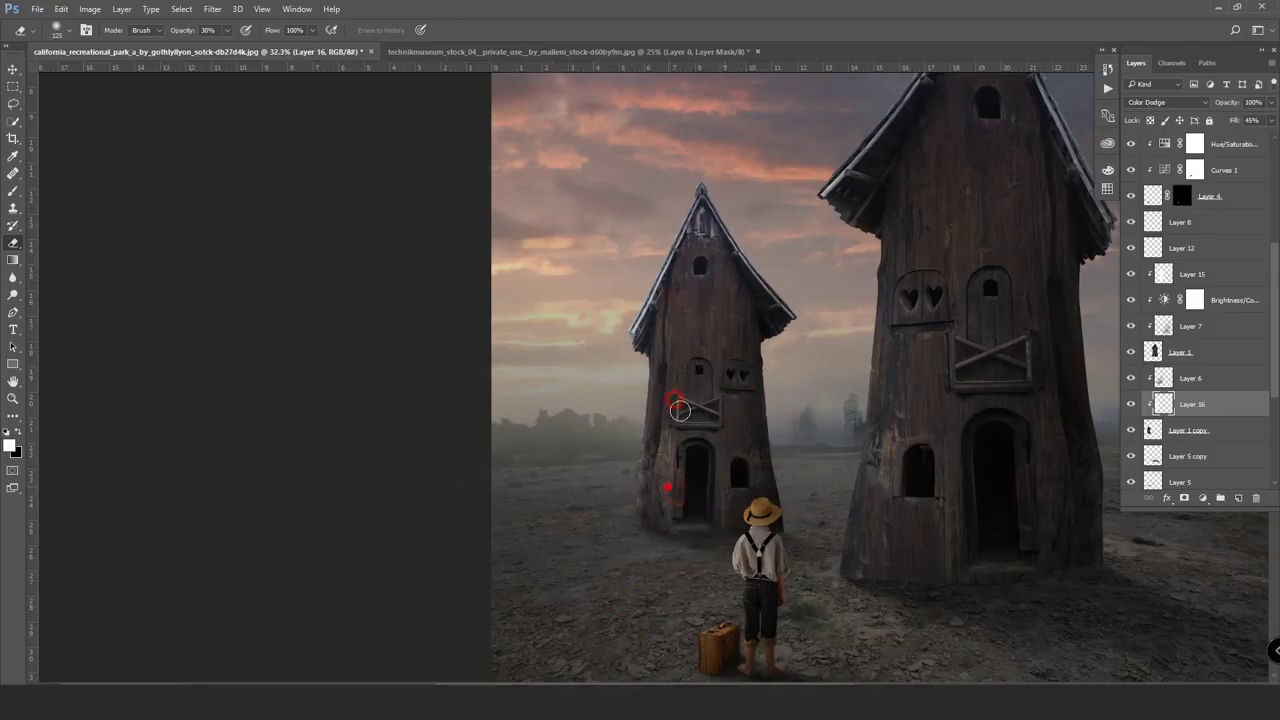
scroll(720, 449, down, 3)
scroll(720, 449, down, 1)
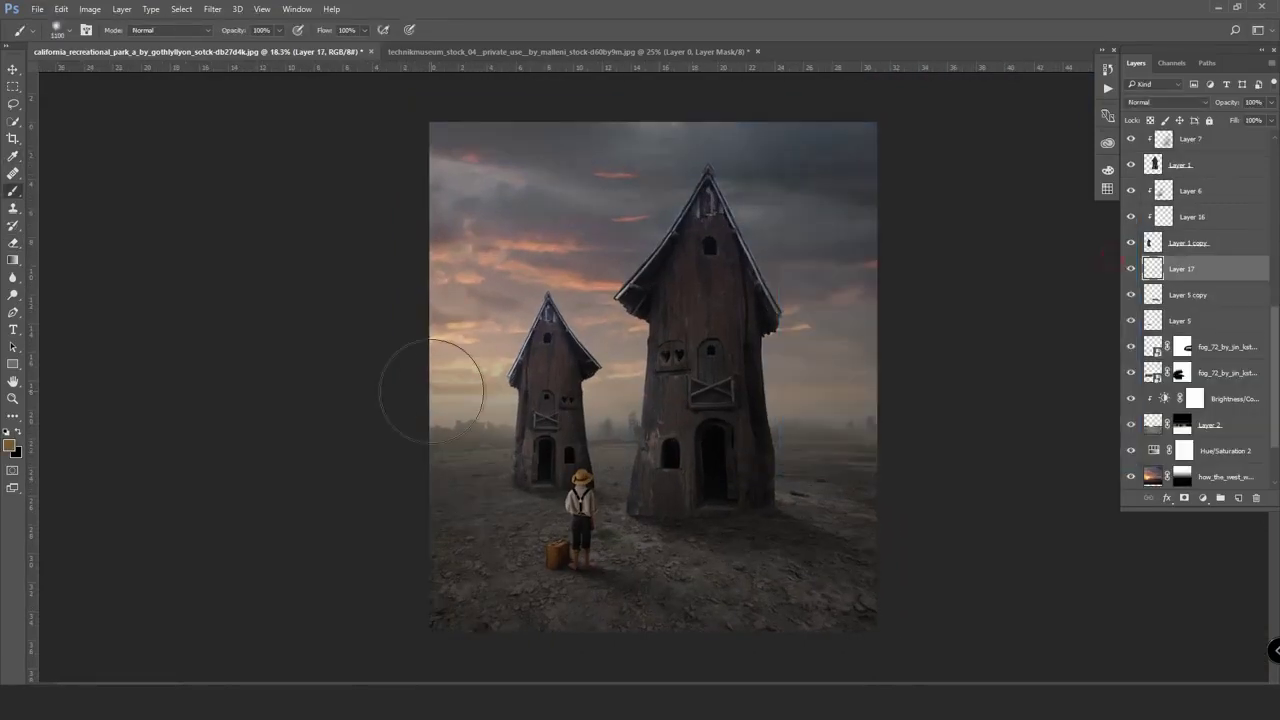
- Paint an orange glow in the left sky, set to Color Dodge at 70% fill
drag(455, 385, 468, 393)
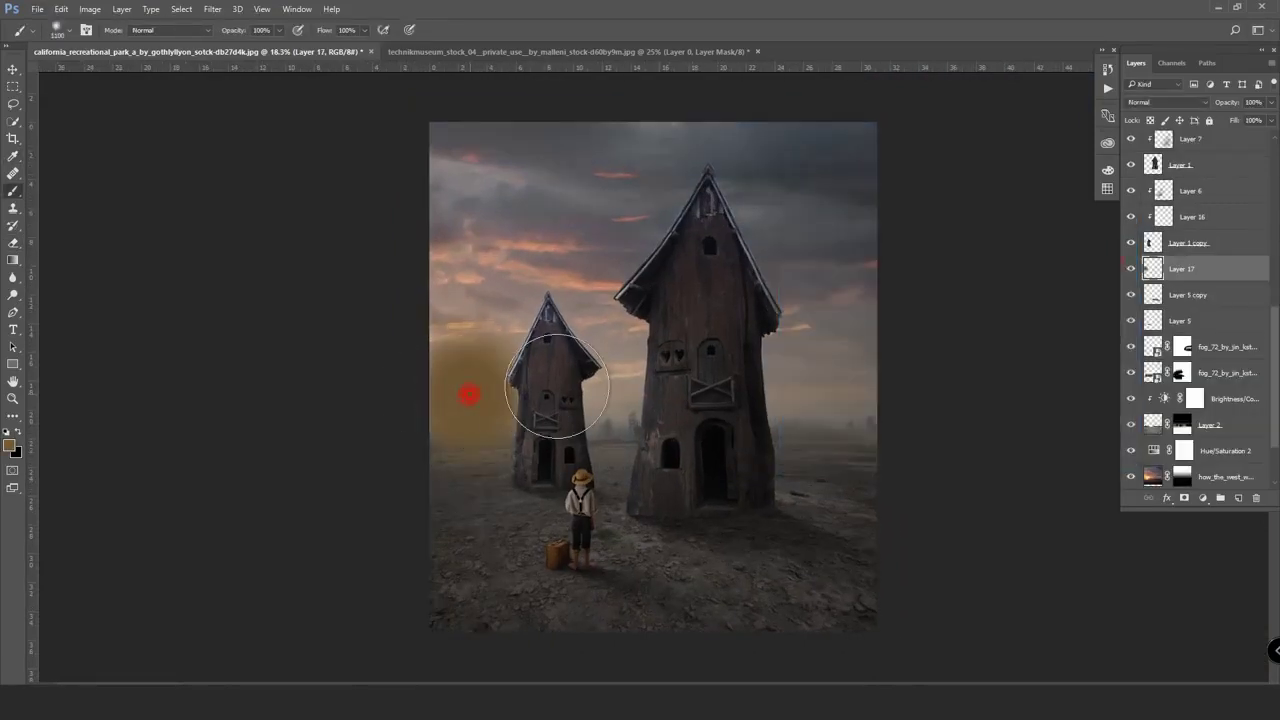
click(1165, 102)
click(1152, 204)
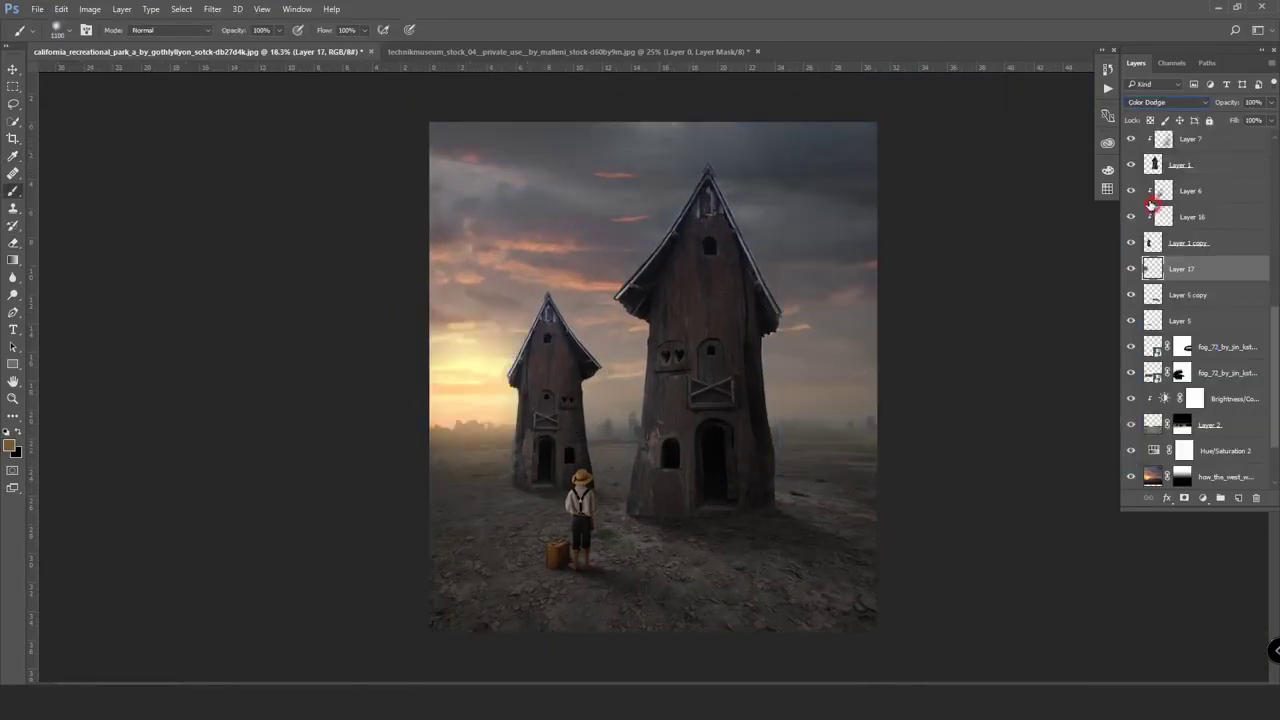
drag(1255, 139, 1252, 138)
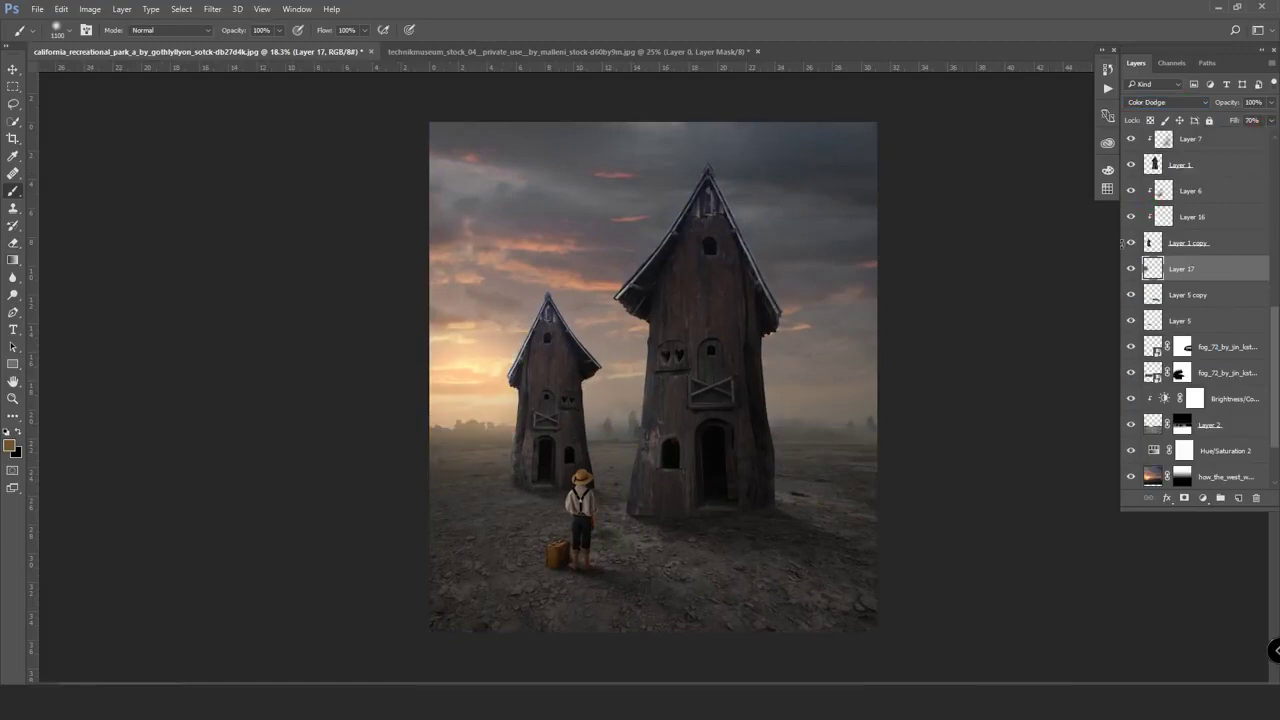
- Free Transform the glow to about 270%, stretching it wide across the sky
key(ctrl+t)
drag(579, 503, 705, 682)
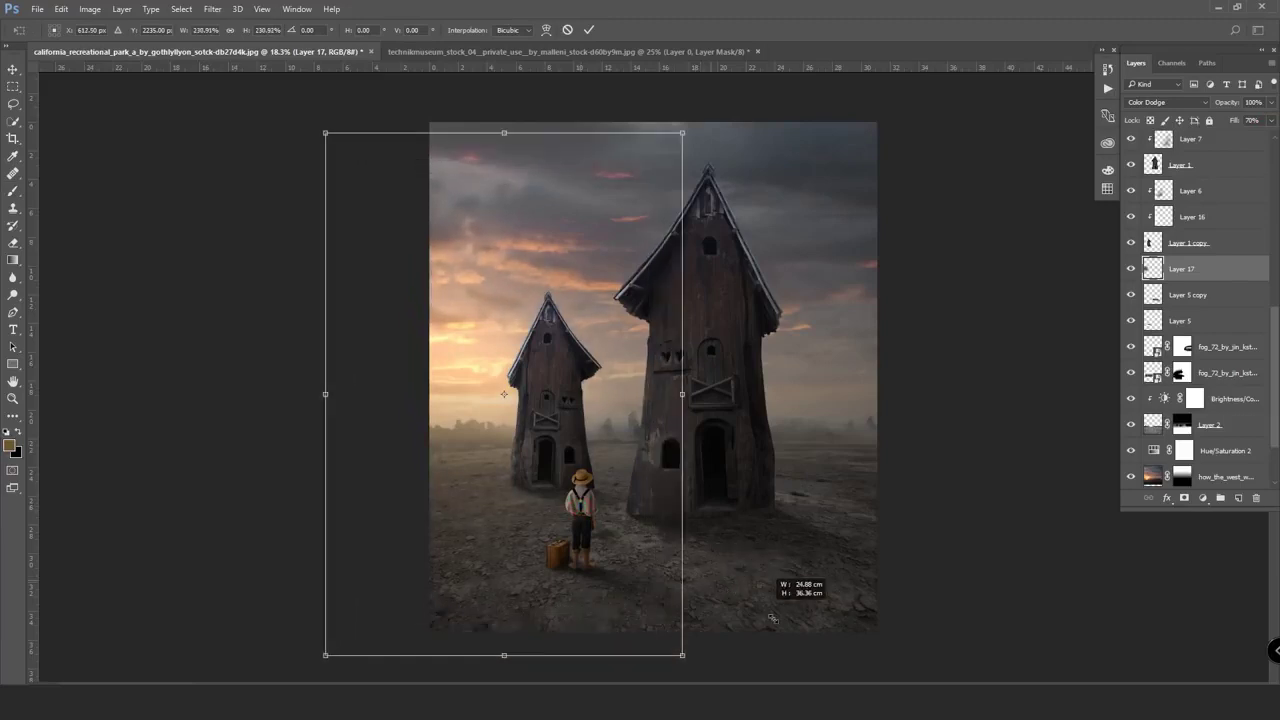
drag(705, 394, 902, 394)
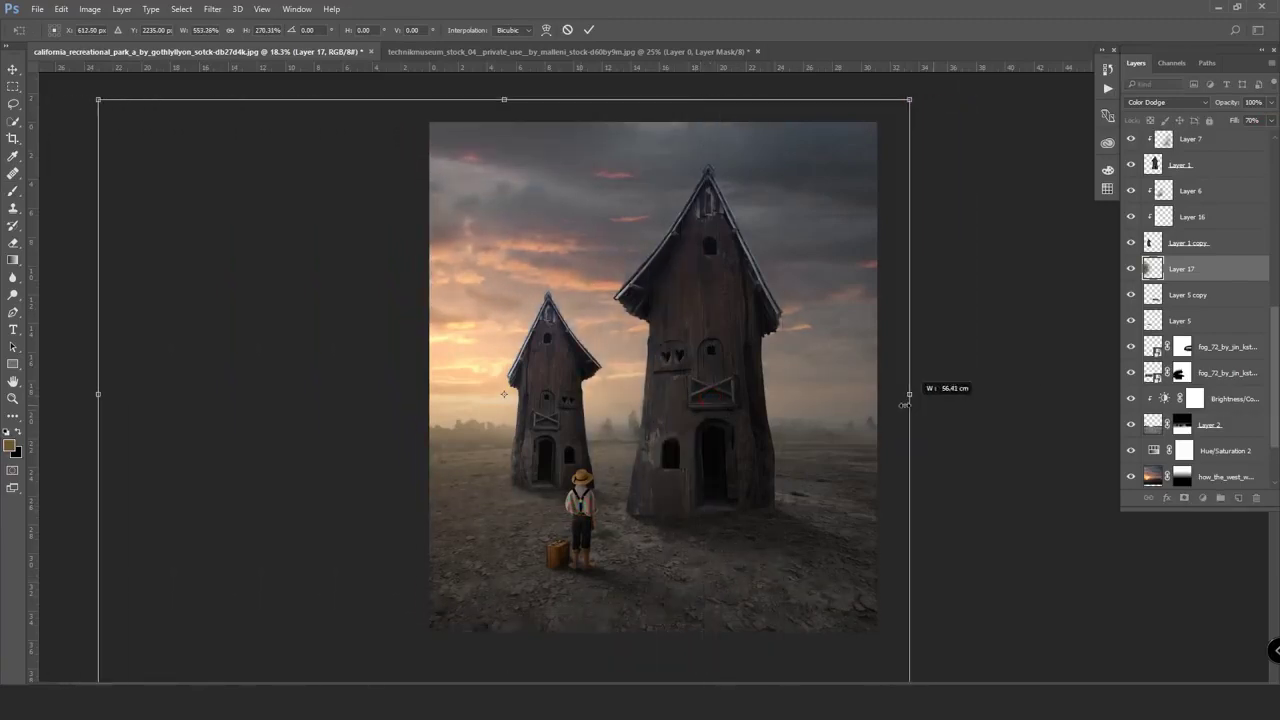
drag(902, 99, 728, 111)
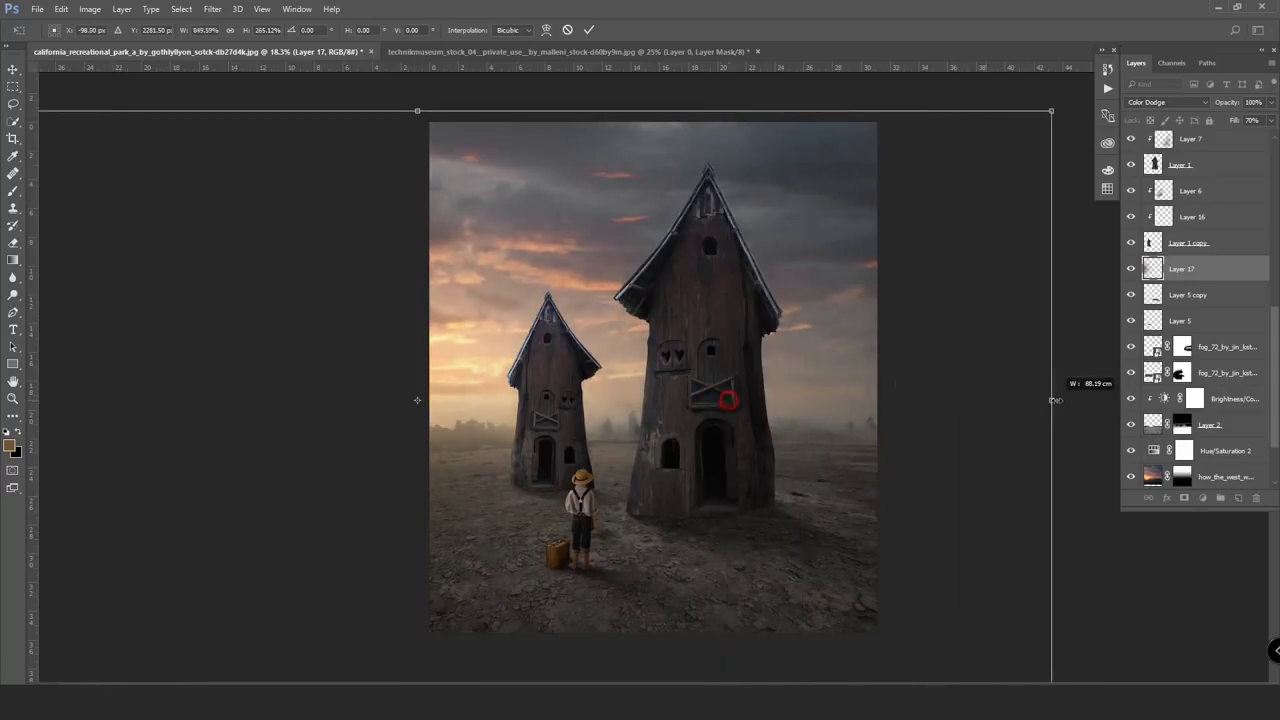
drag(799, 400, 1043, 400)
drag(928, 421, 904, 432)
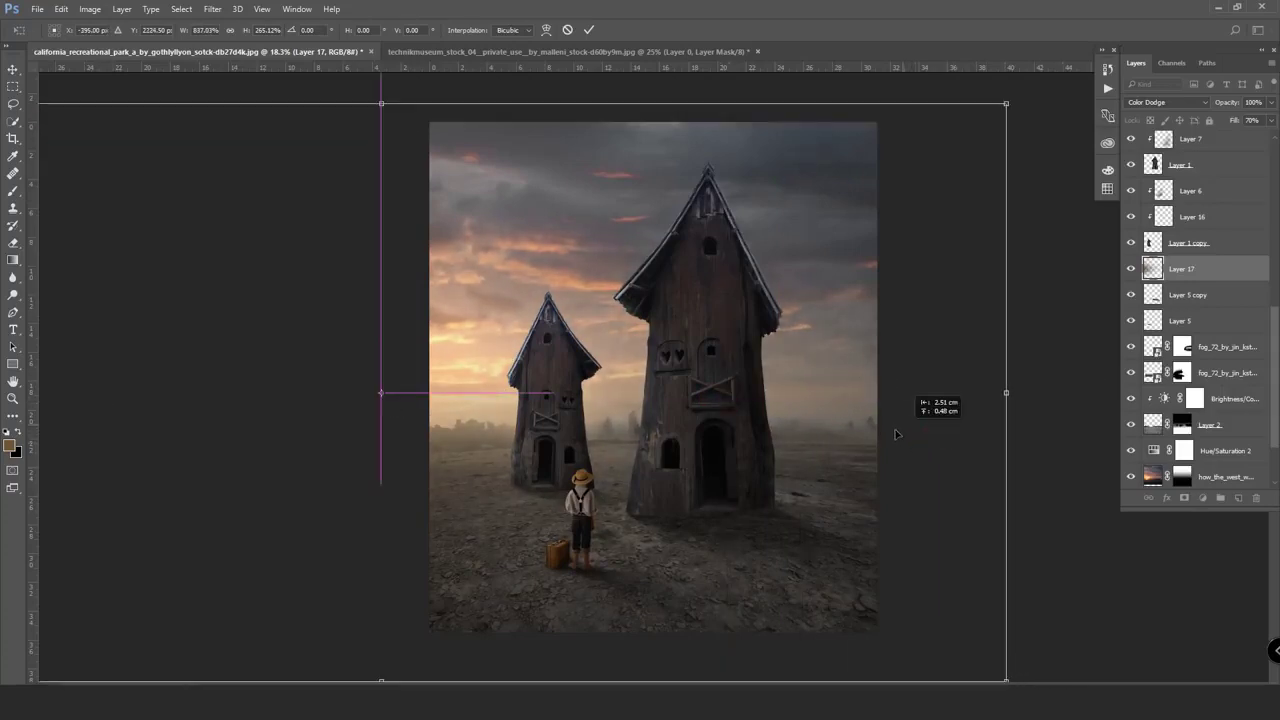
key(Return)
key(b)
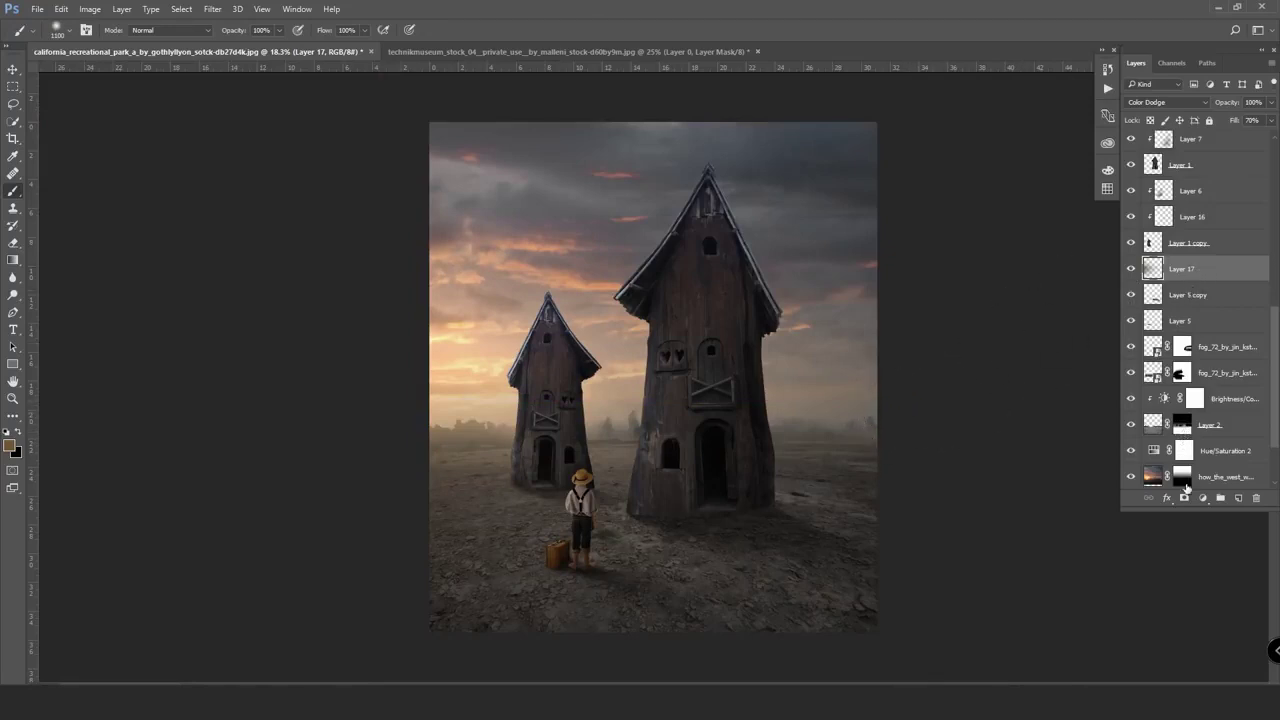
- Add Layer 19 clipped to Brightness/Contrast and paint a warm glow with a 2400 px brush
scroll(1222, 474, down, 2)
scroll(1220, 462, down, 1)
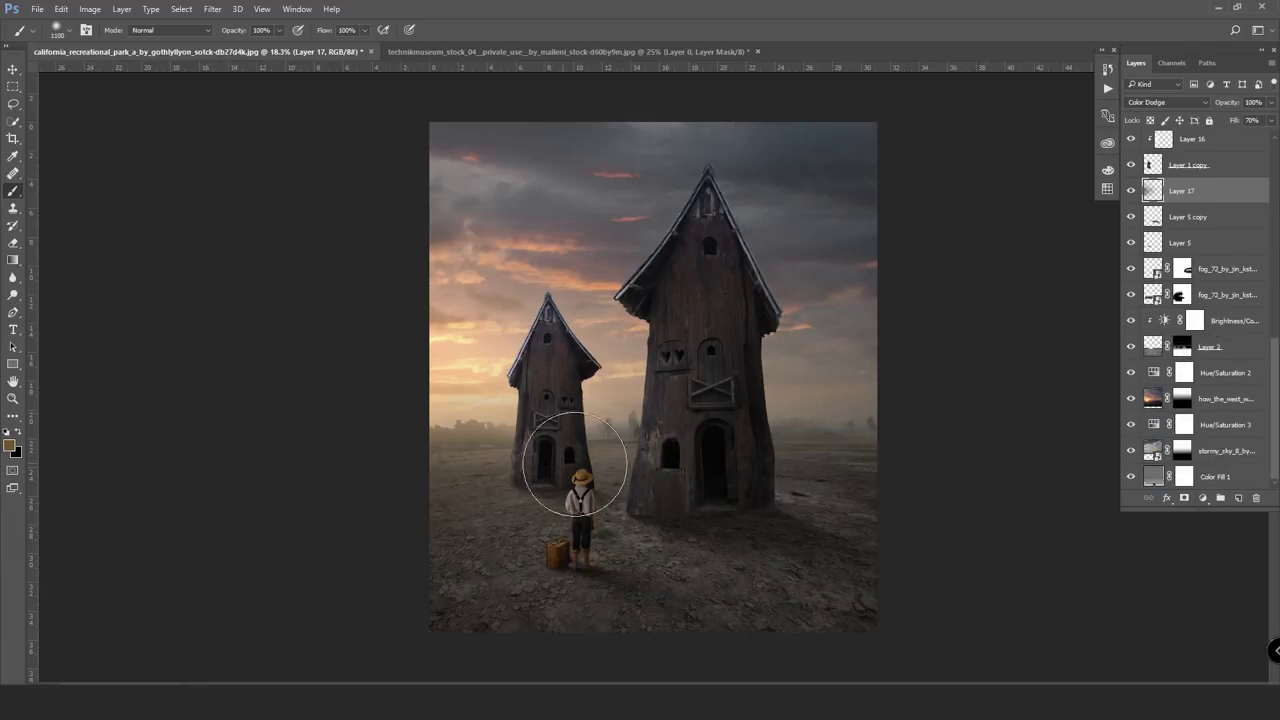
scroll(1199, 322, up, 2)
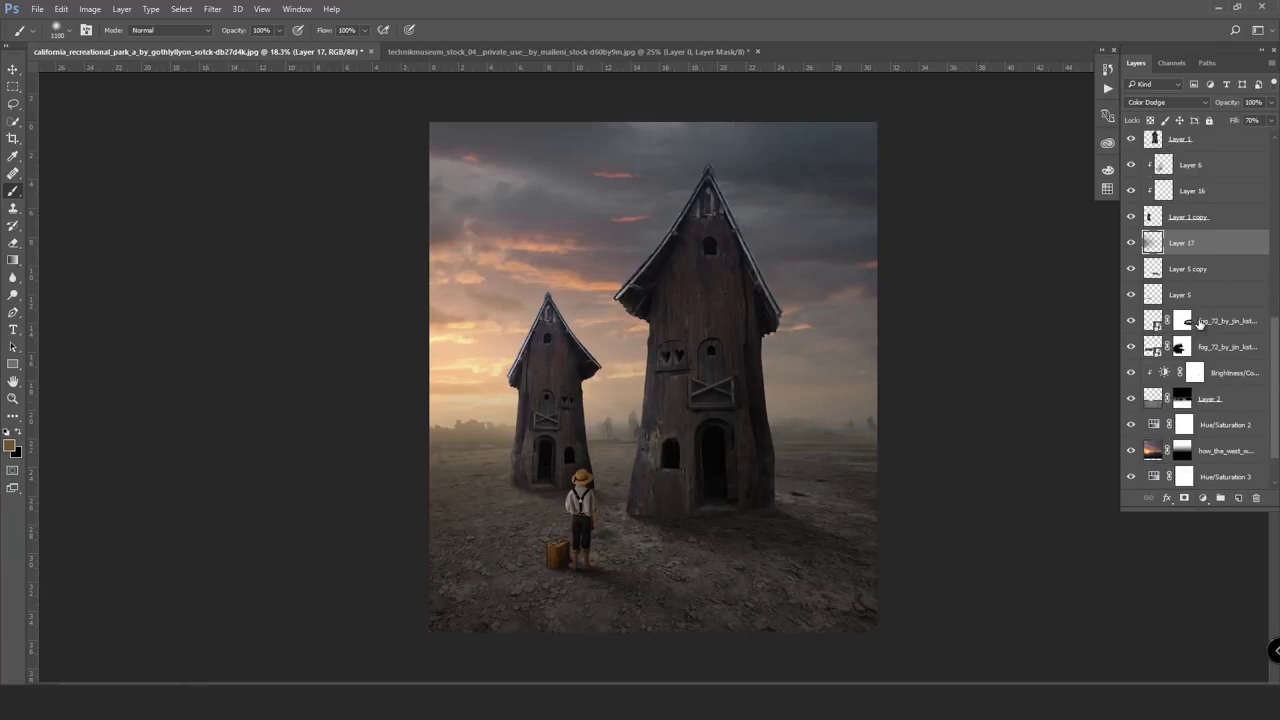
click(1239, 499)
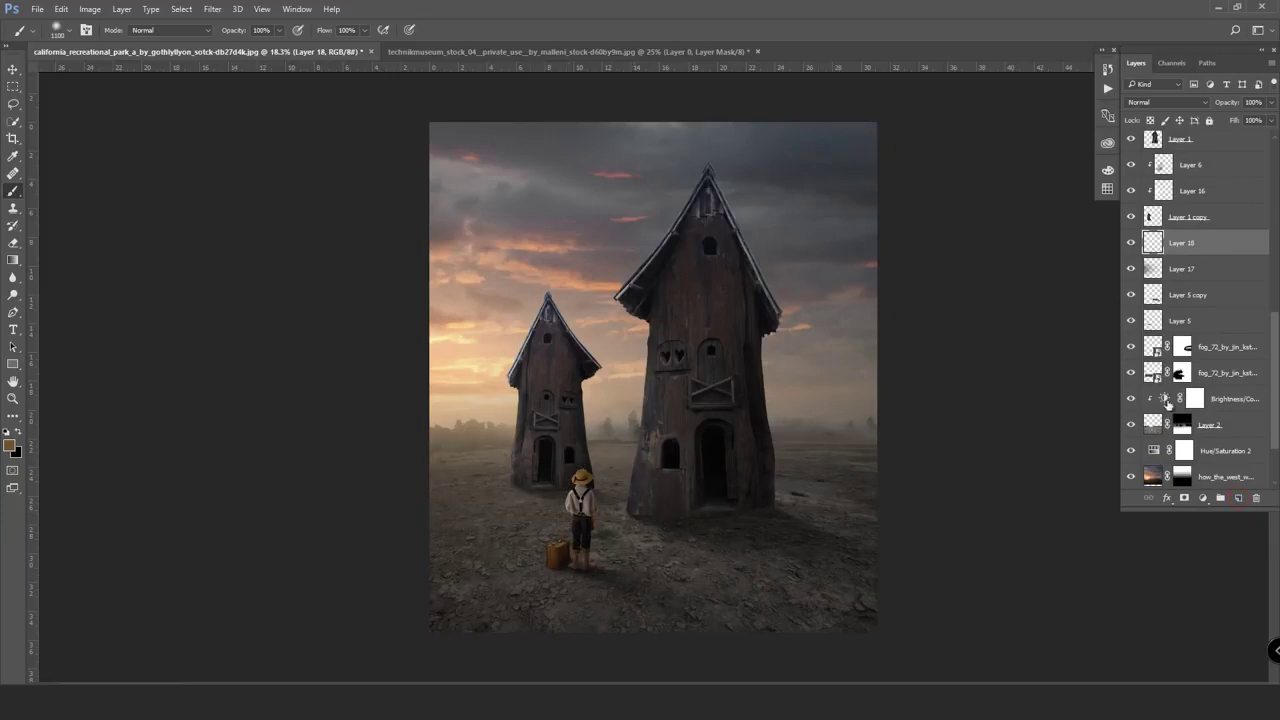
click(1239, 402)
click(1239, 498)
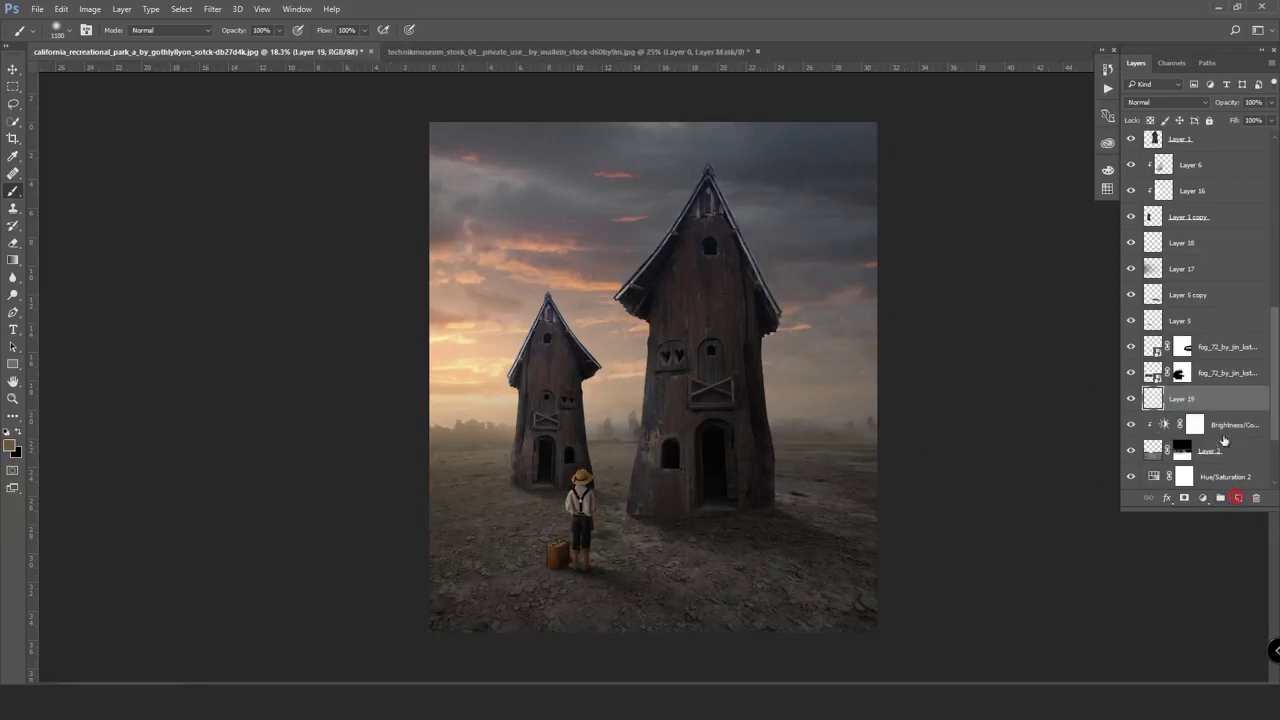
alt+click(1222, 410)
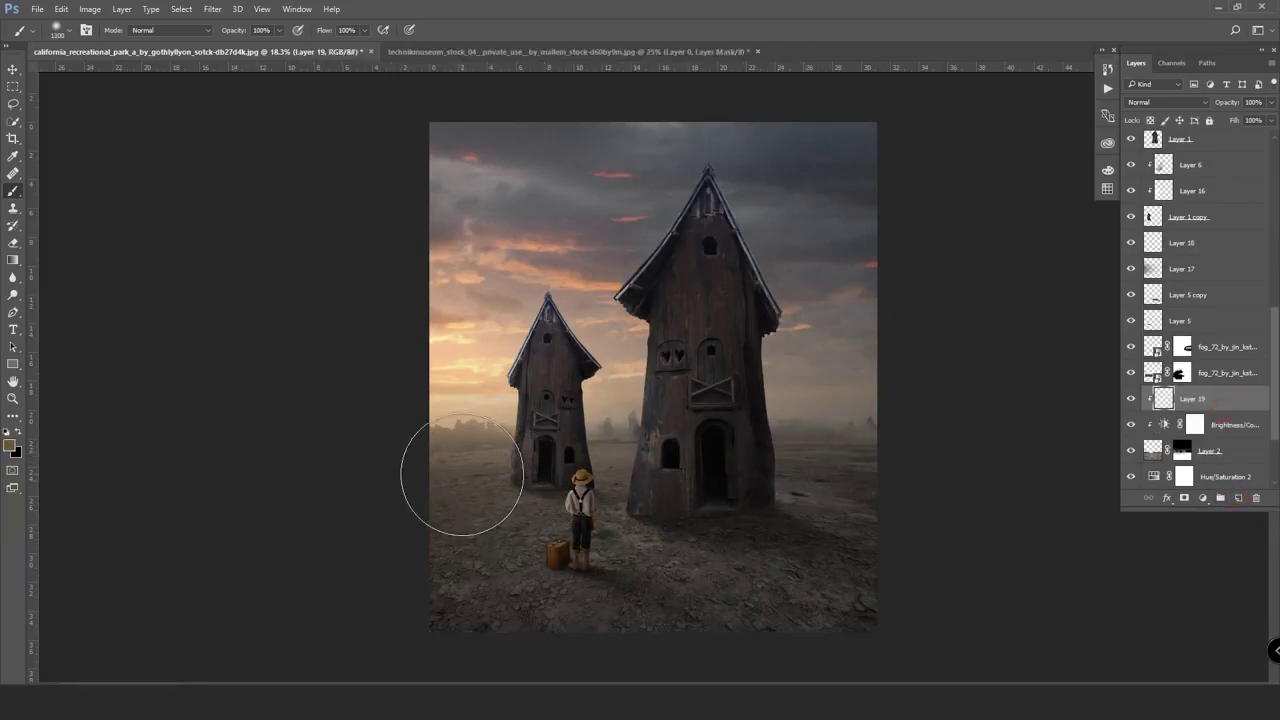
key(bracketright)
key(bracketright)
key(bracketright)
drag(484, 481, 600, 534)
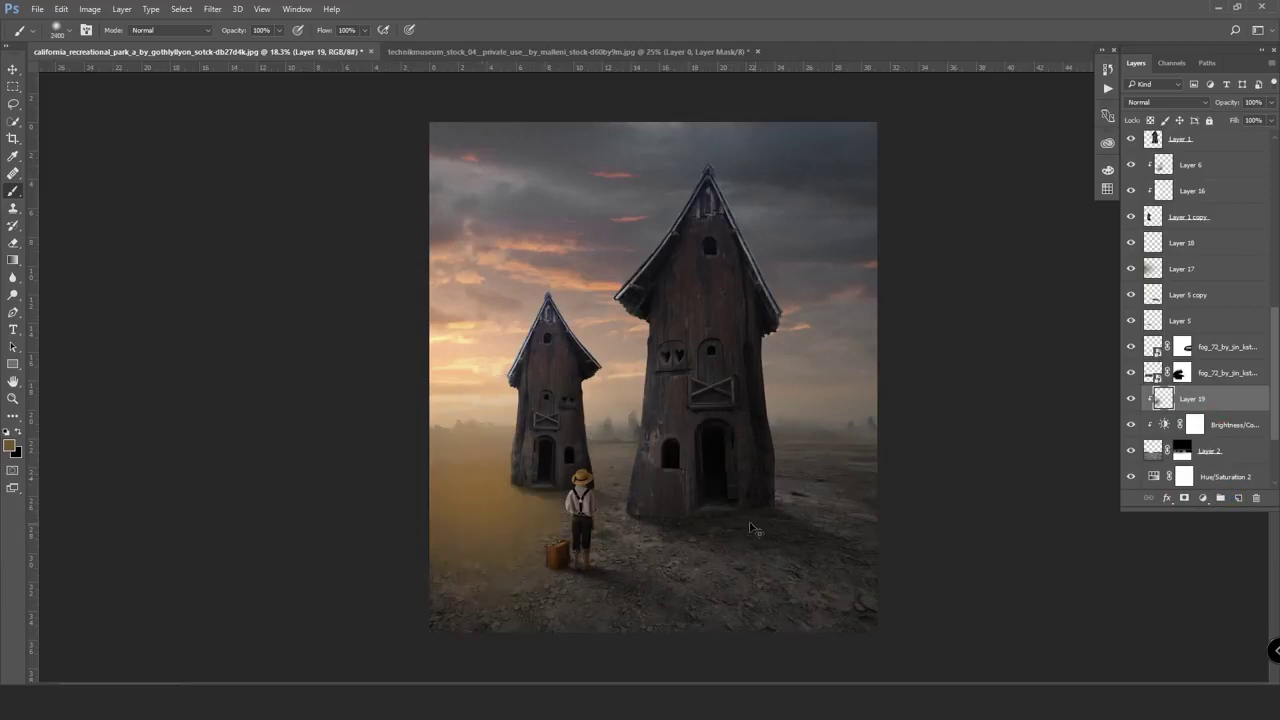
- Stretch and skew the warm glow into a wide perspective shape across the lower scene
key(ctrl+t)
drag(748, 450, 810, 524)
drag(788, 680, 784, 695)
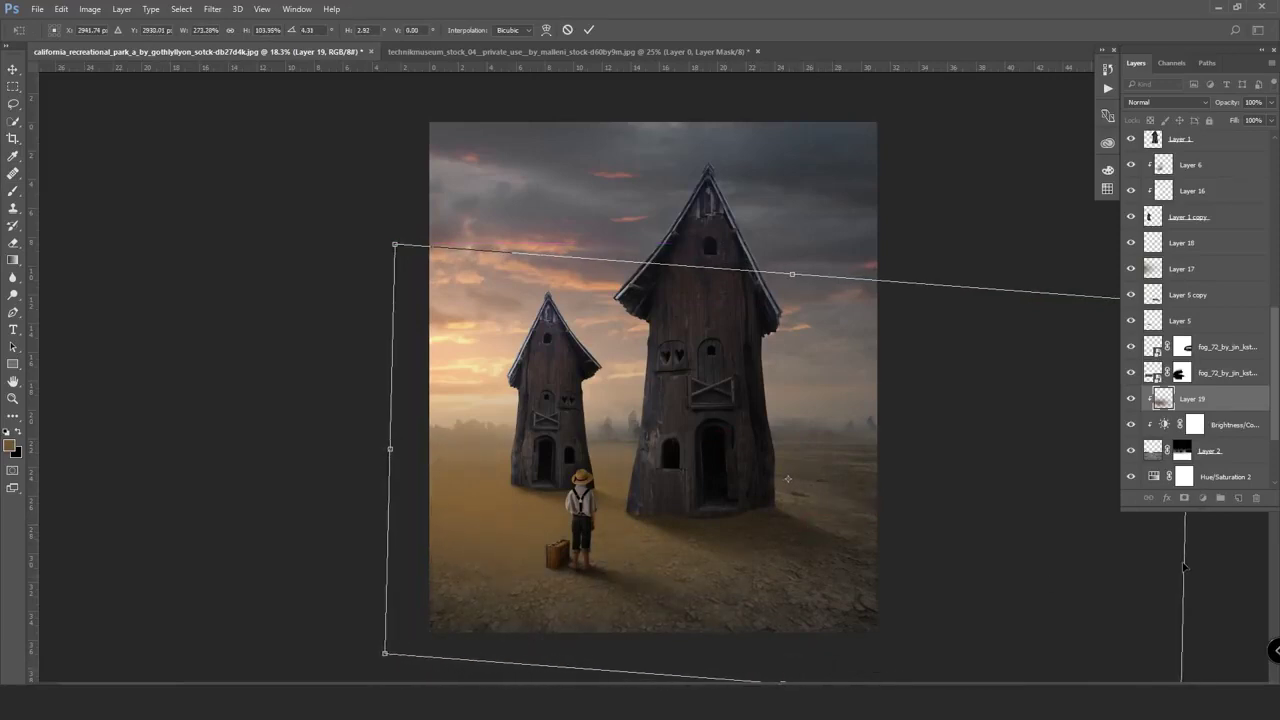
drag(1183, 567, 1152, 555)
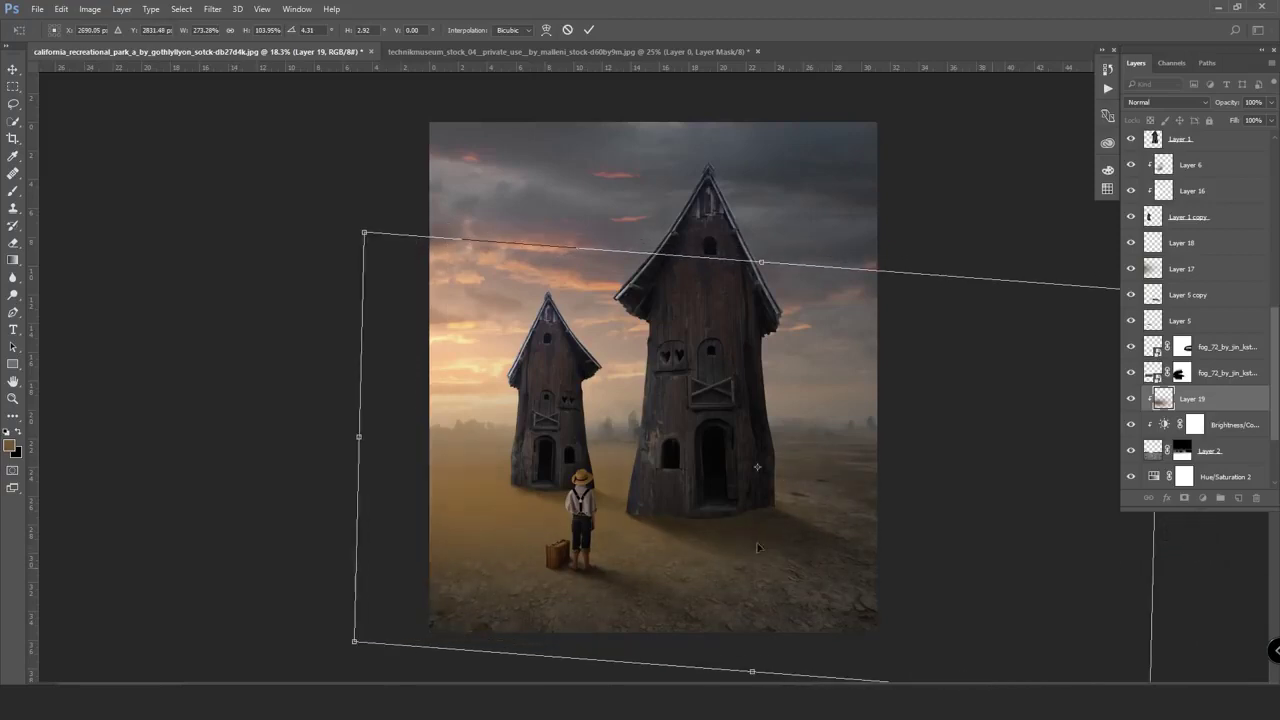
key(ctrl+minus)
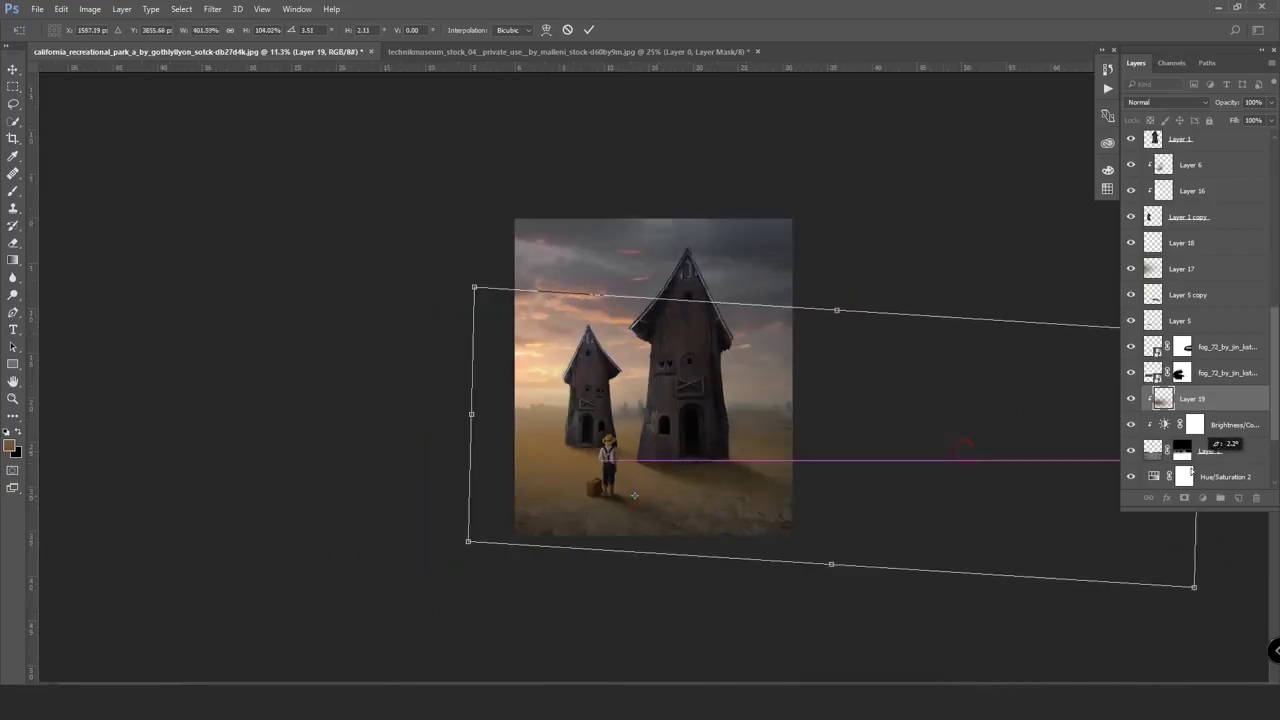
drag(965, 455, 1158, 457)
drag(474, 545, 458, 514)
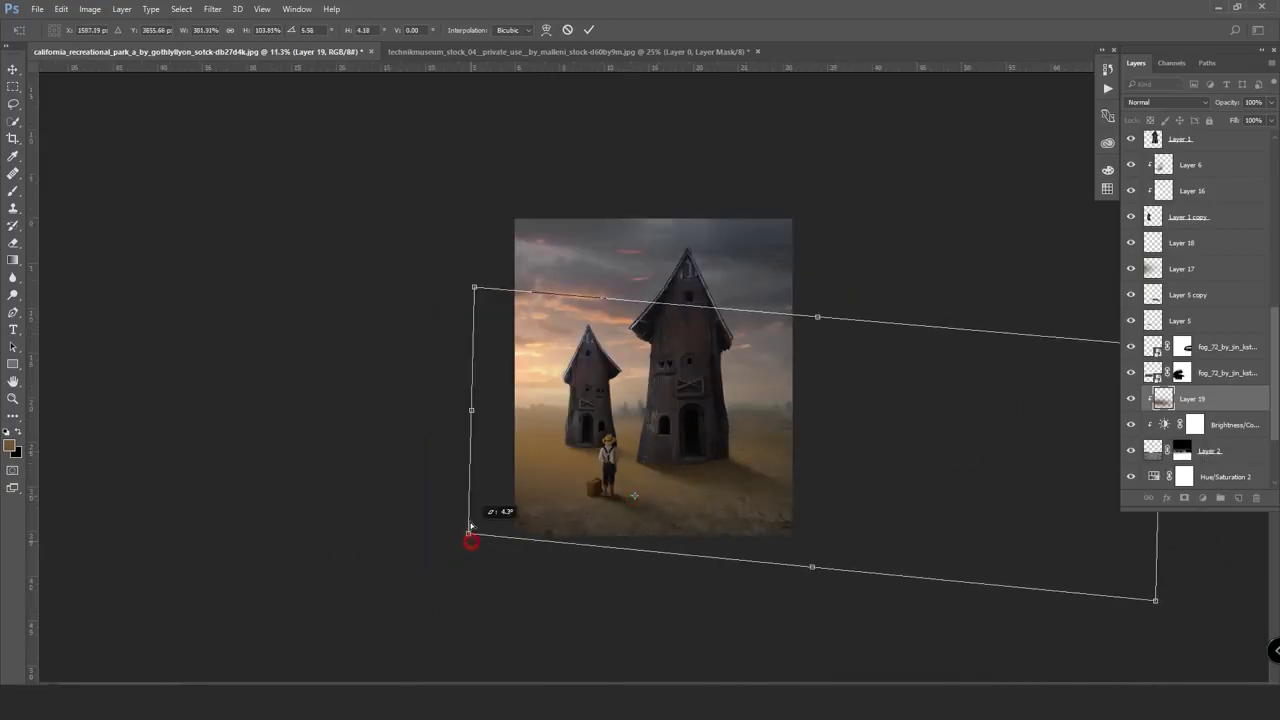
mouse_move(821, 564)
mouse_down()
mouse_move(755, 572)
mouse_move(806, 522)
mouse_up()
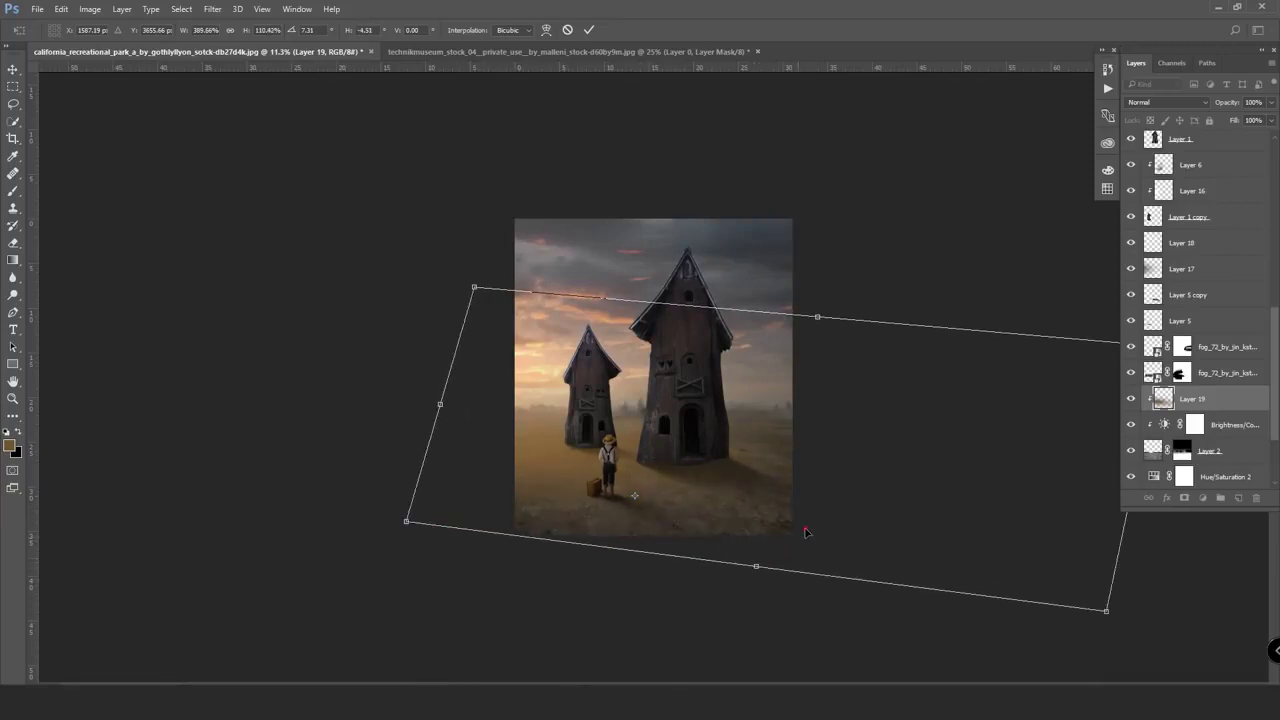
key(Return)
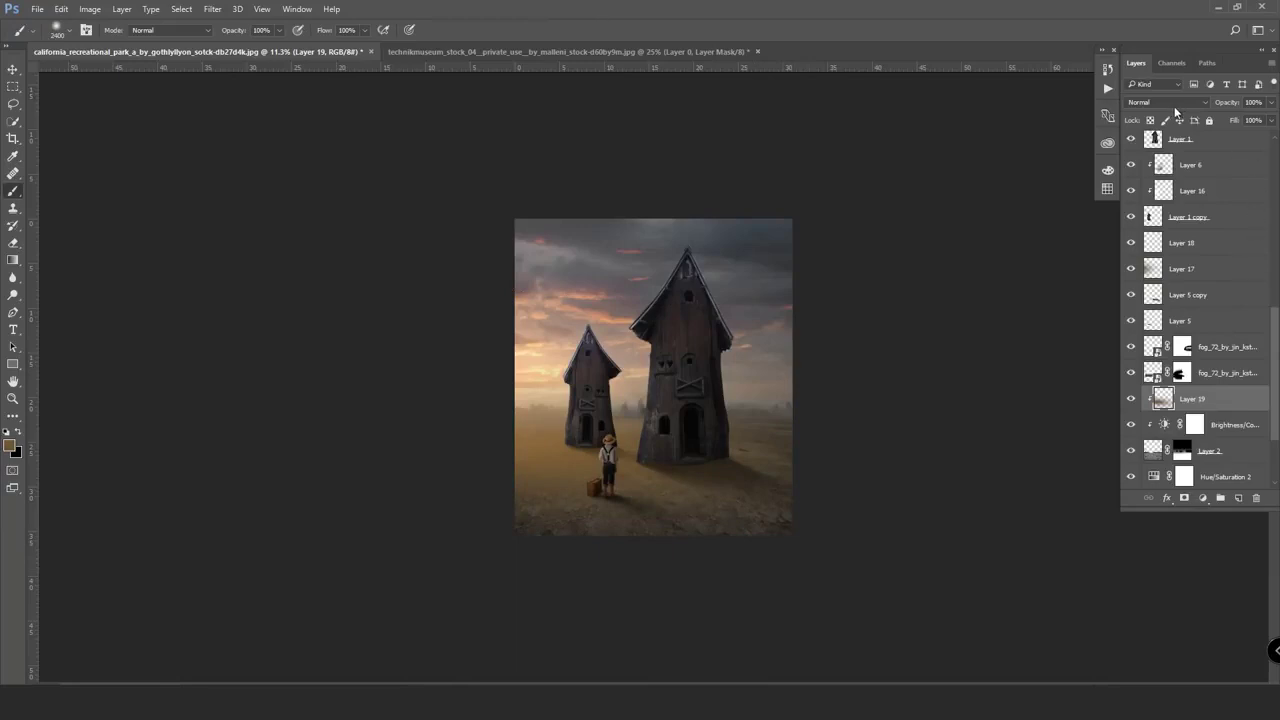
- Set Layer 19 to Color Dodge and lower its fill to 98%
click(1172, 103)
click(1158, 170)
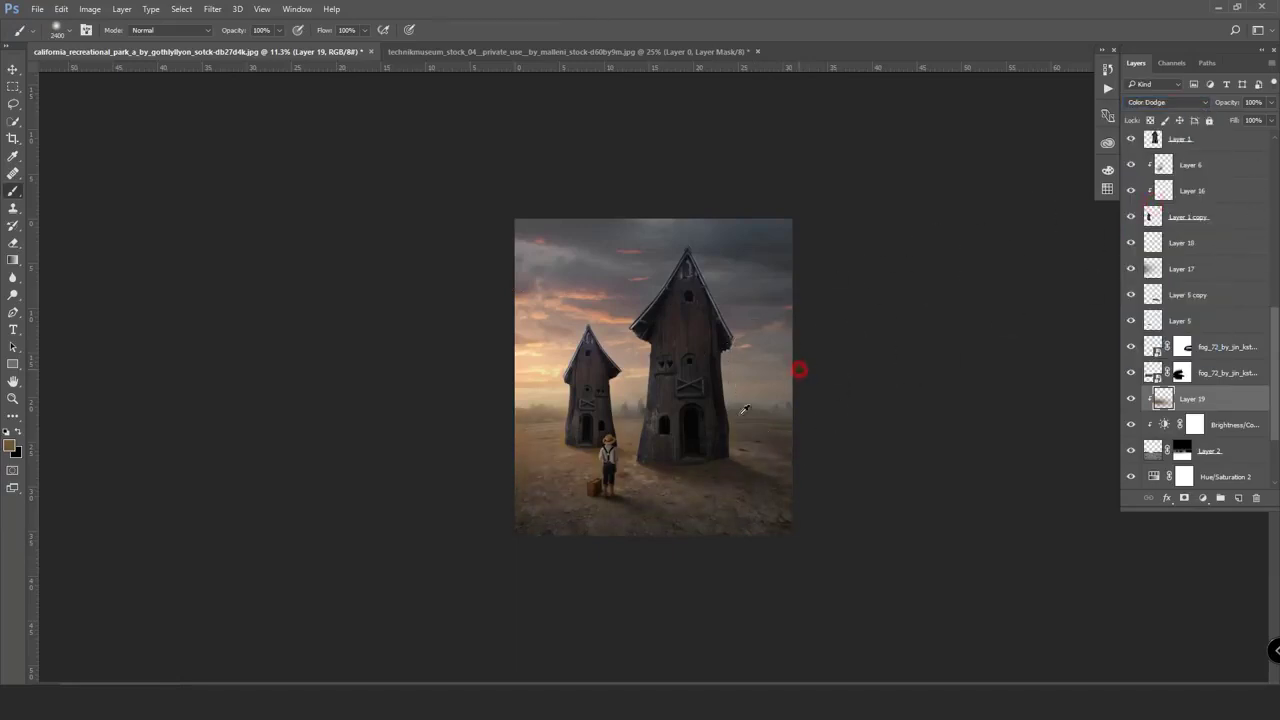
key(ctrl+plus)
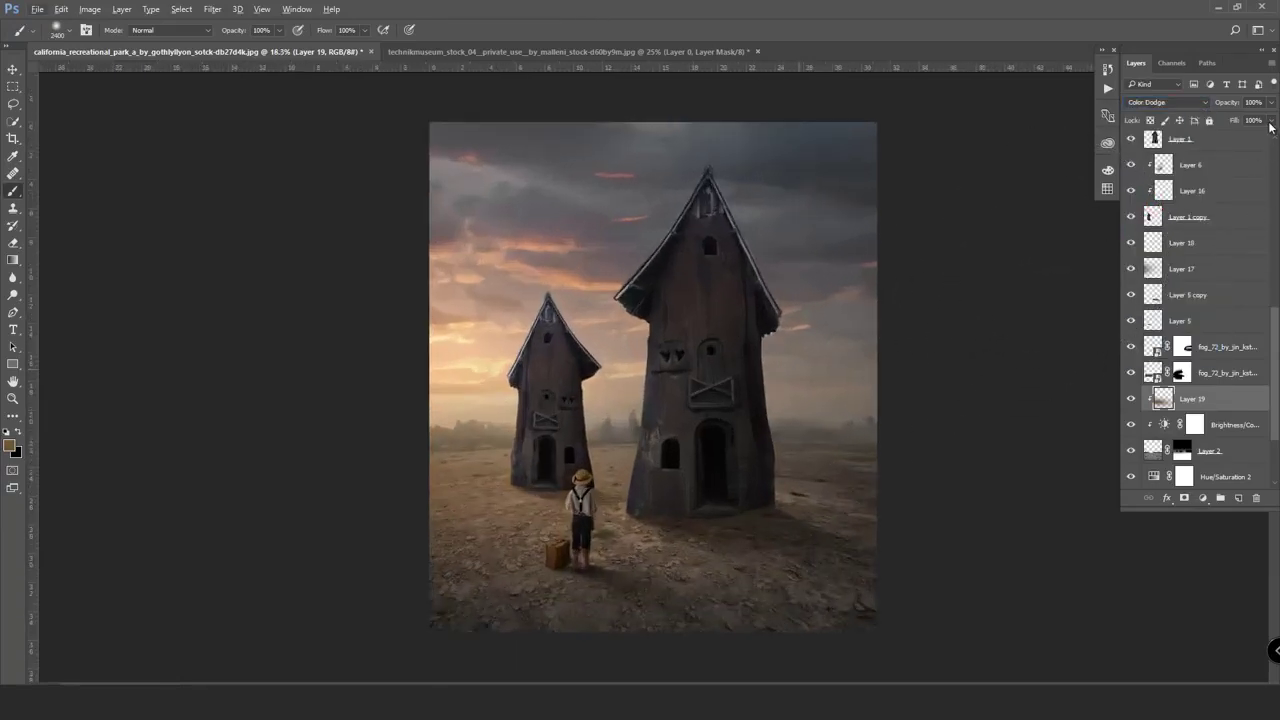
drag(1262, 137, 1256, 139)
key(e)
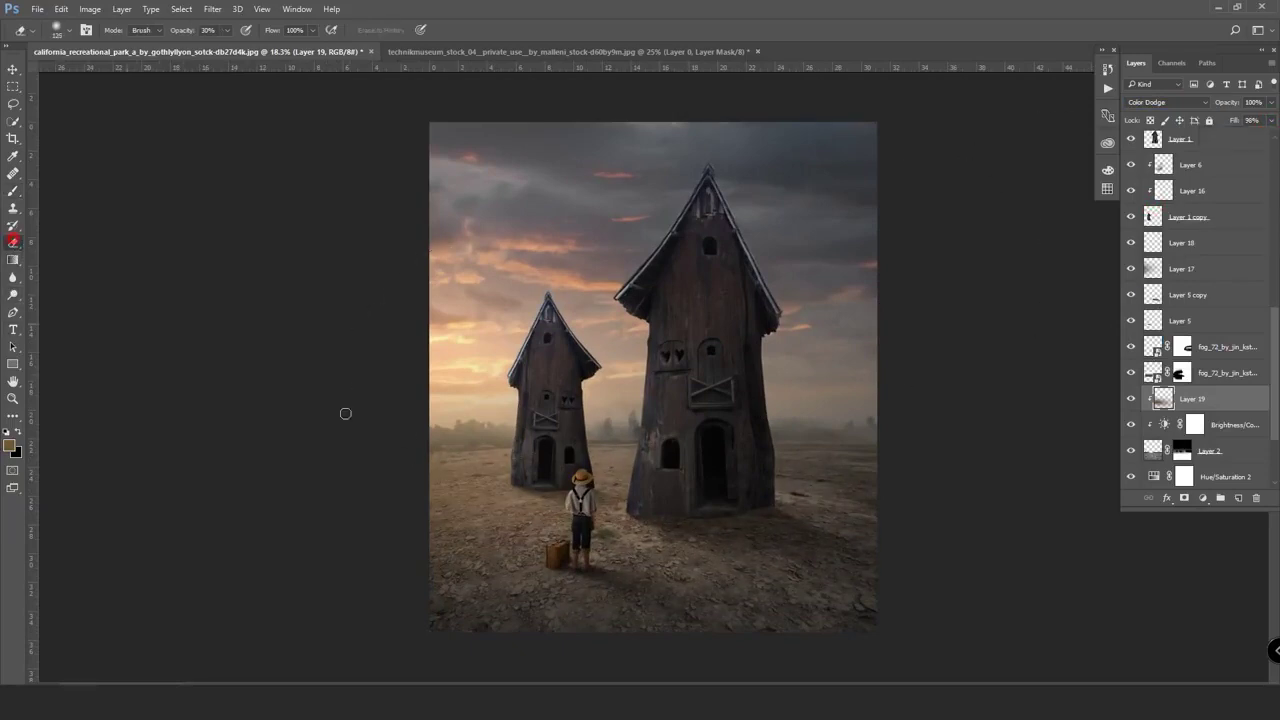
scroll(569, 519, up, 3)
scroll(569, 519, up, 1)
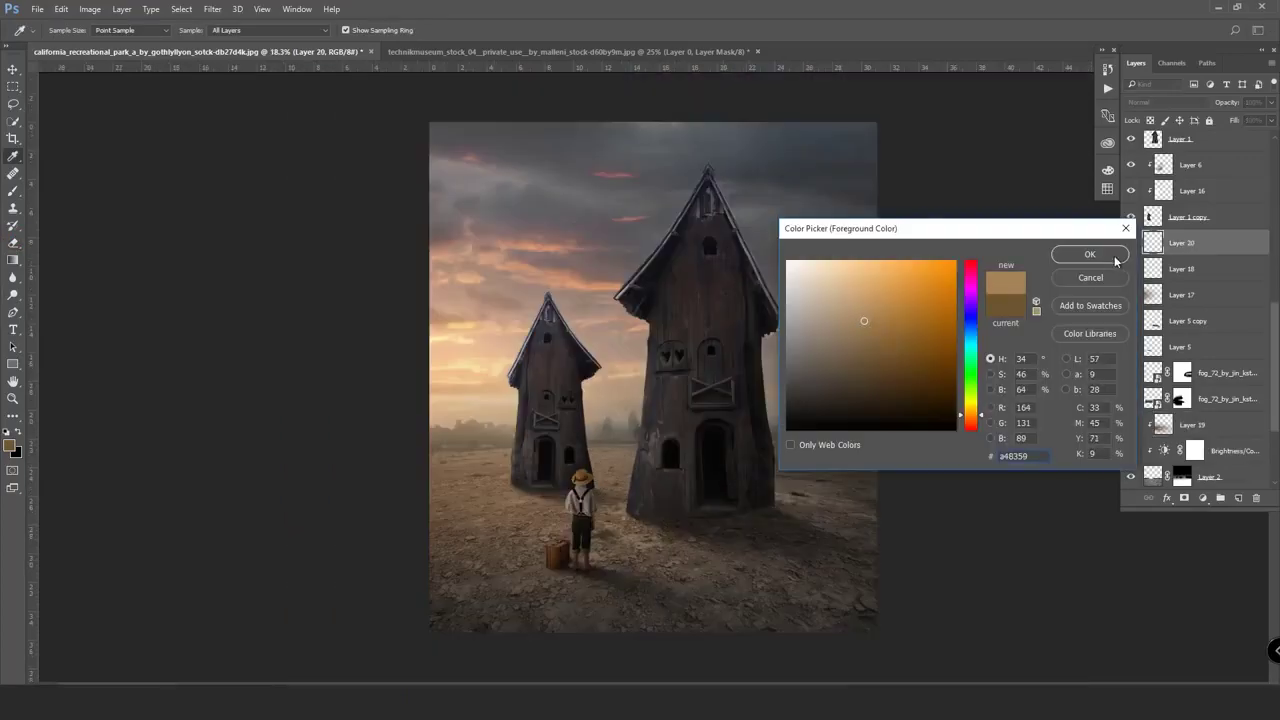
- Paint a soft orange glow left of the small house on Layer 20, then scale it well beyond the canvas
click(1090, 254)
key(b)
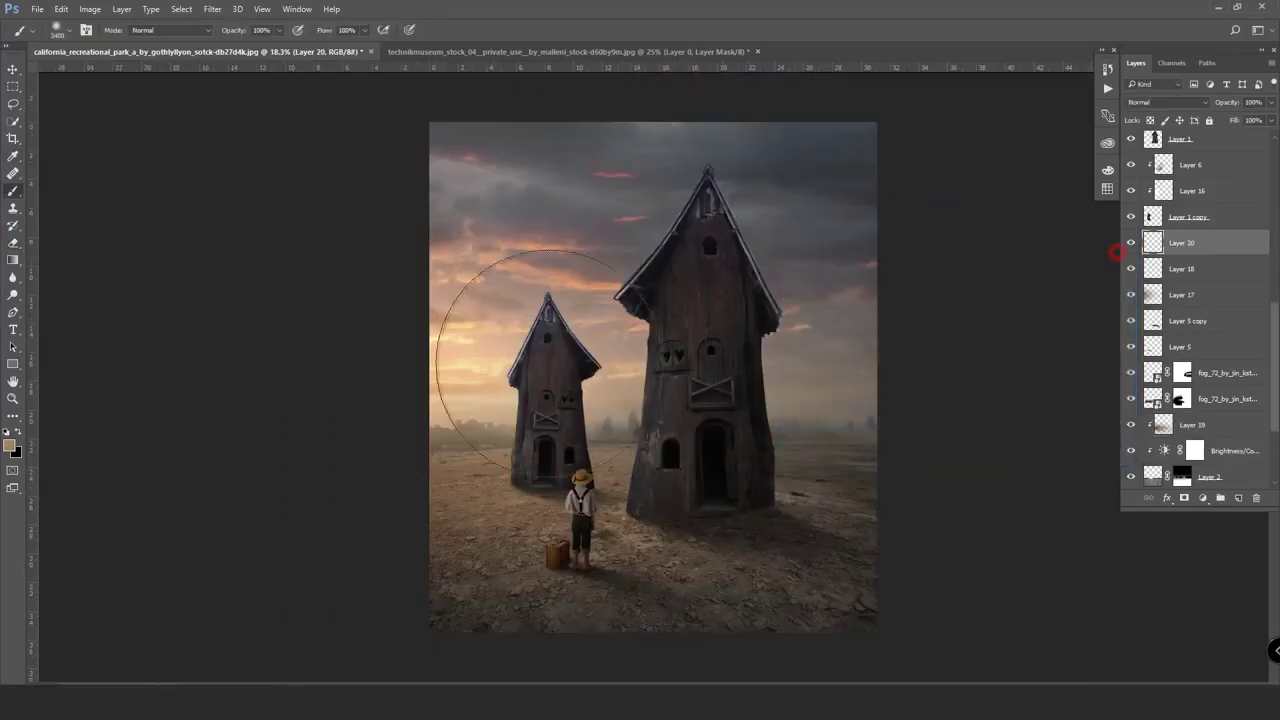
click(411, 417)
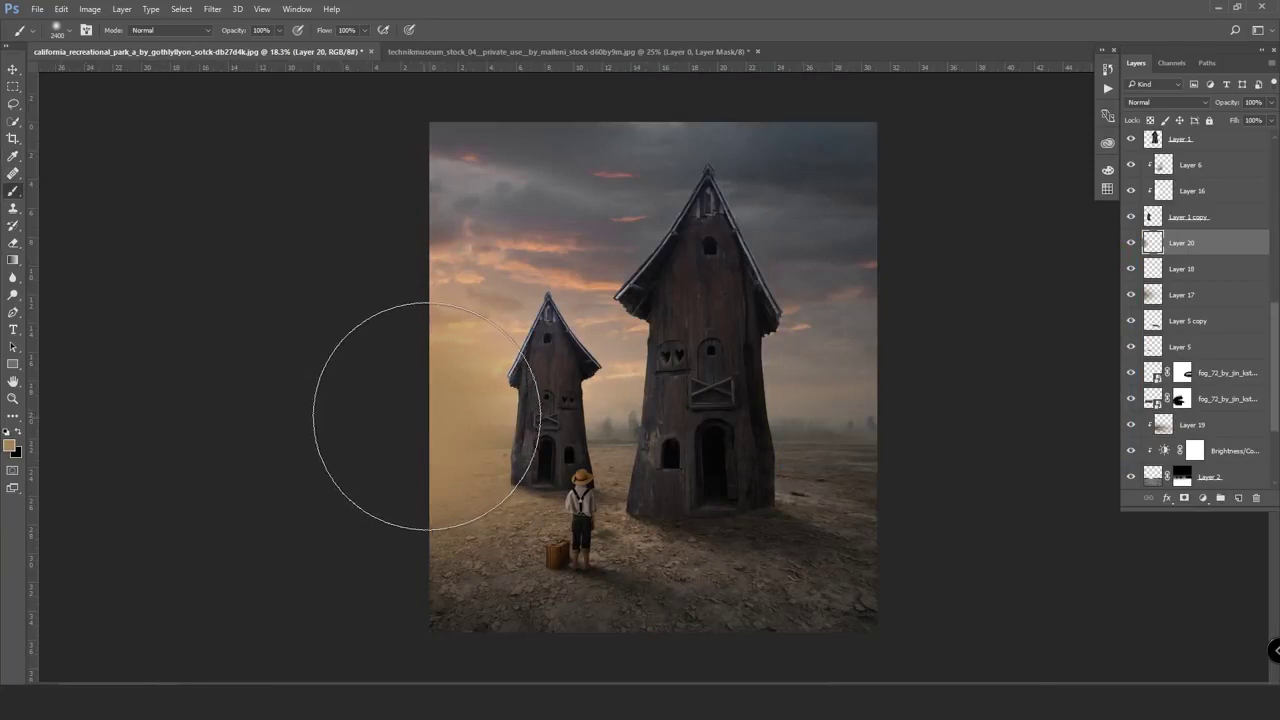
key(ctrl+t)
drag(651, 181, 710, 120)
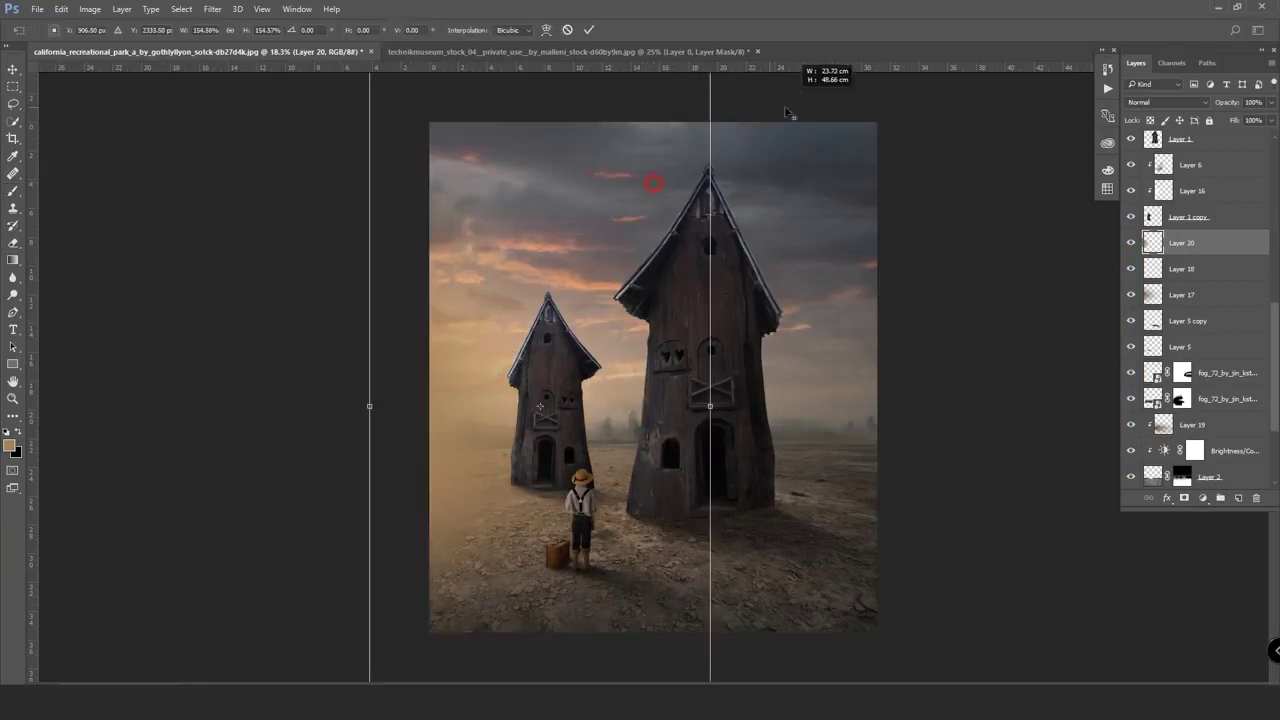
drag(849, 392, 886, 392)
drag(760, 420, 790, 432)
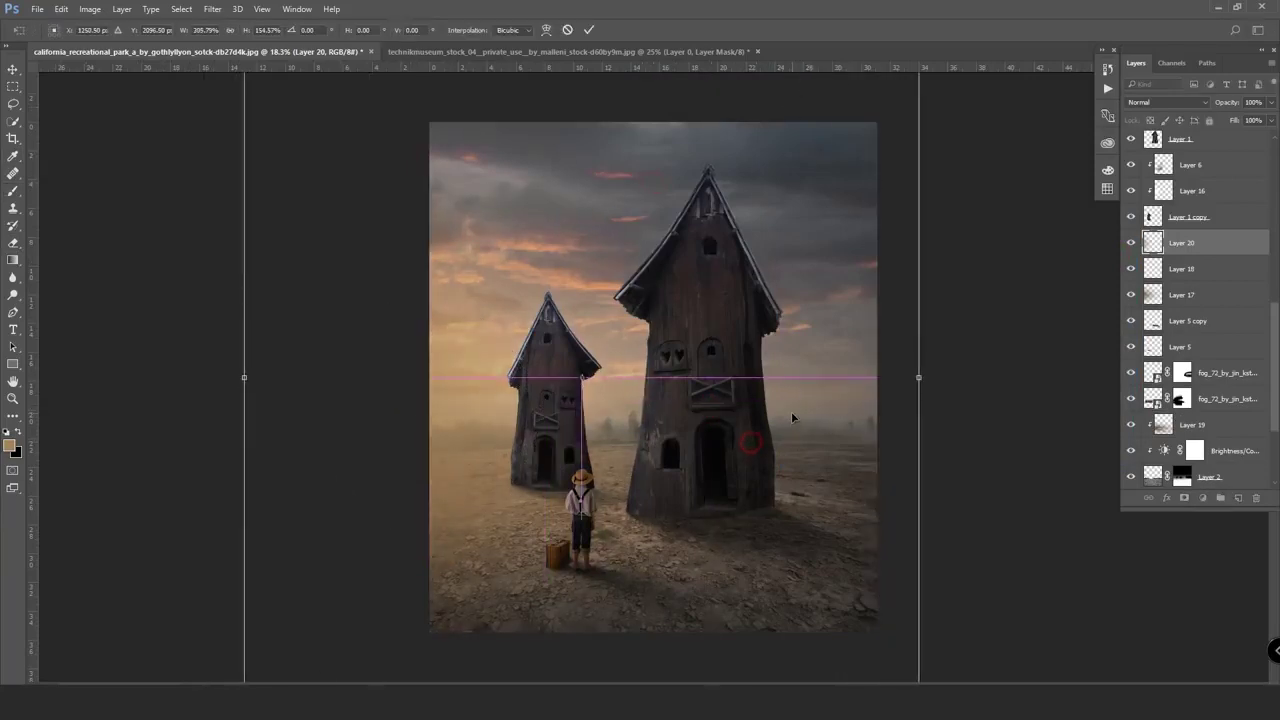
double_click(786, 433)
- Set Layer 20 to Color Dodge blending with its fill lowered to 15%
click(1168, 102)
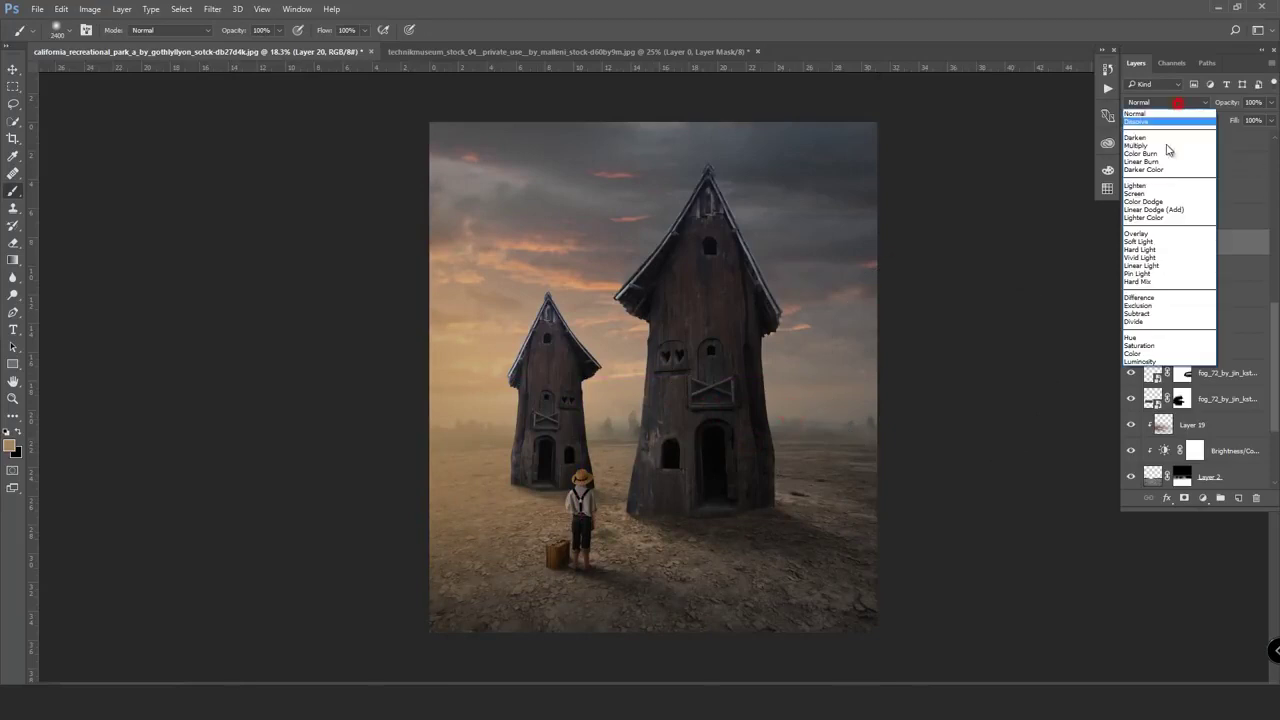
click(1157, 205)
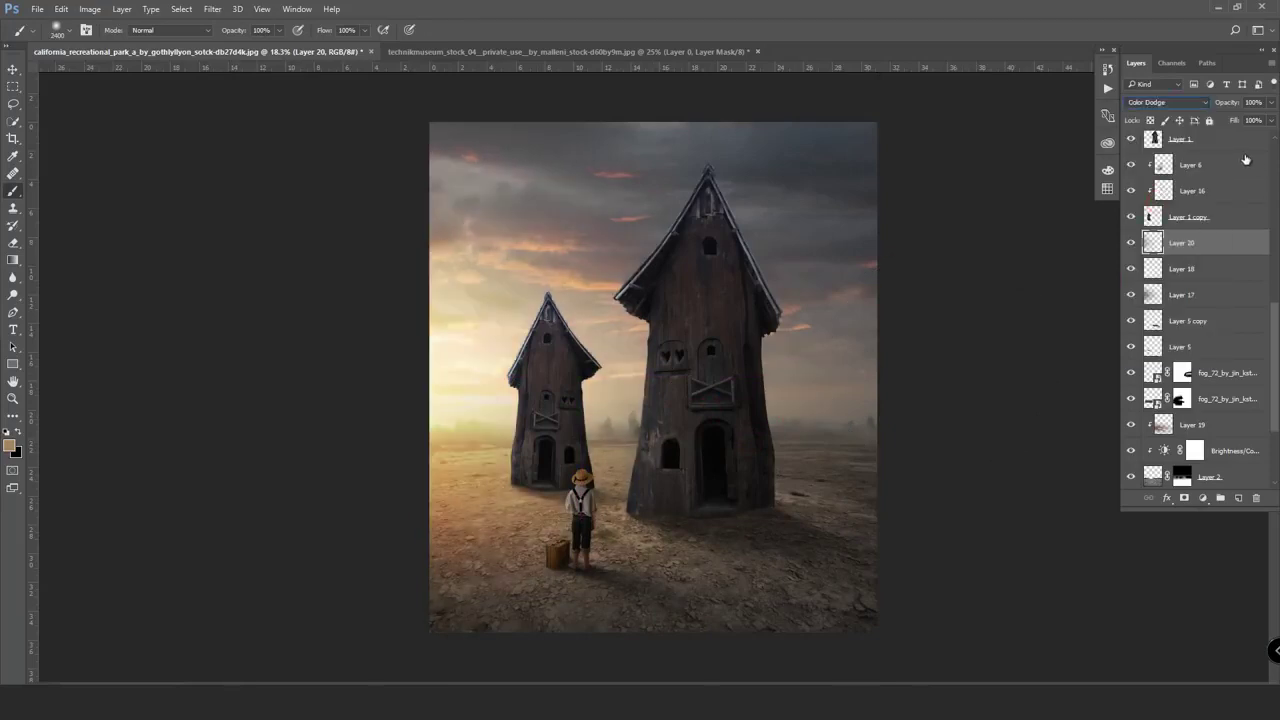
click(1271, 121)
drag(1268, 137, 1231, 138)
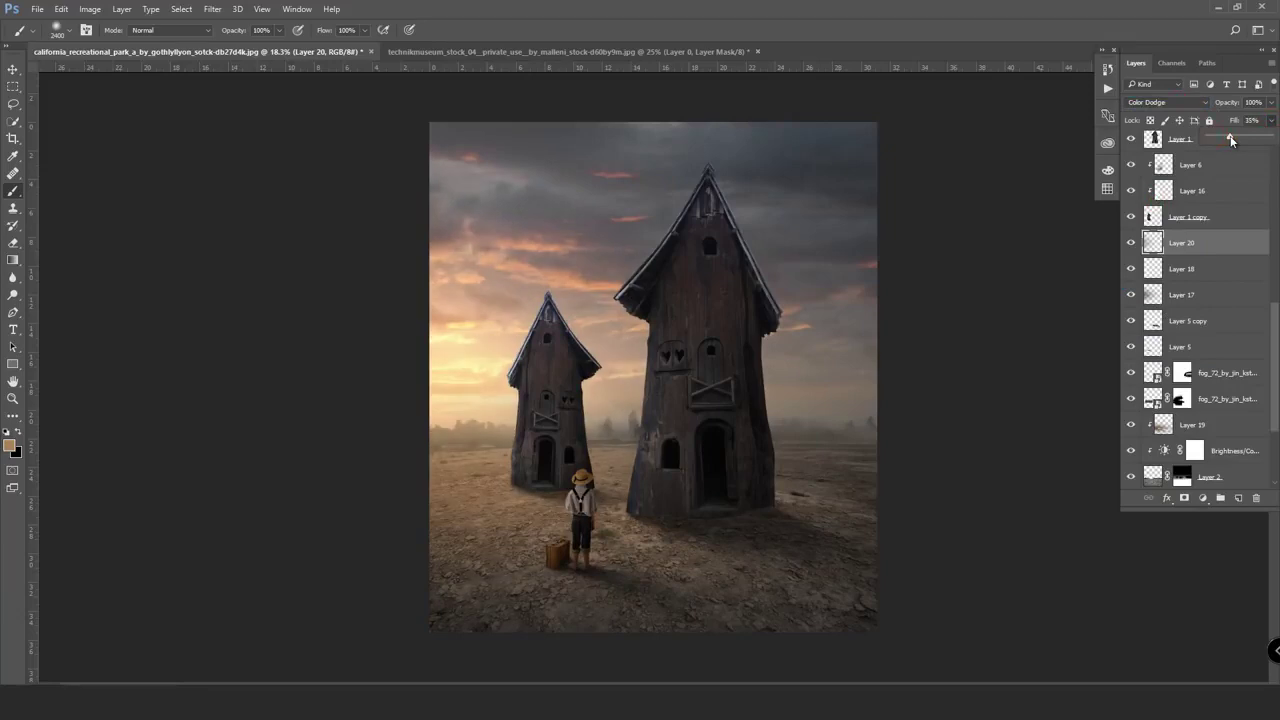
drag(1229, 138, 1218, 140)
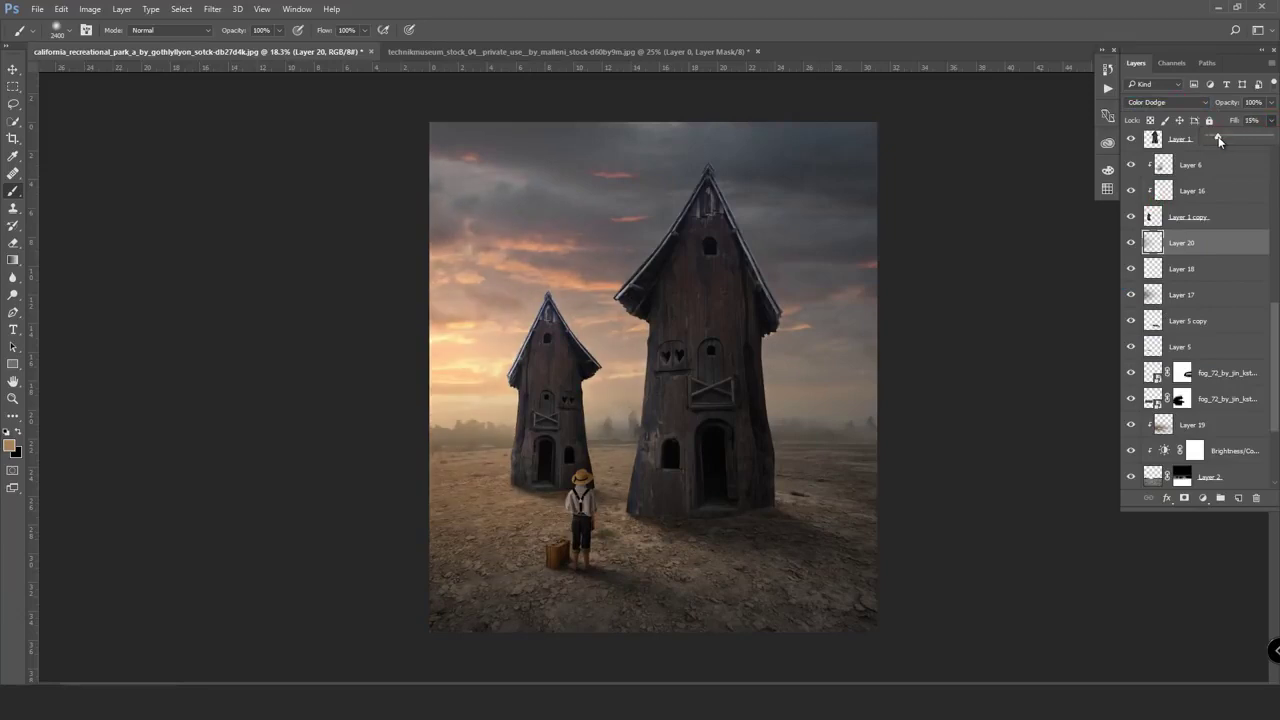
- Add a Brightness/Contrast adjustment above Layer 19 that darkens the image (-116 brightness, 23 contrast)
click(1220, 450)
scroll(1217, 325, down, 2)
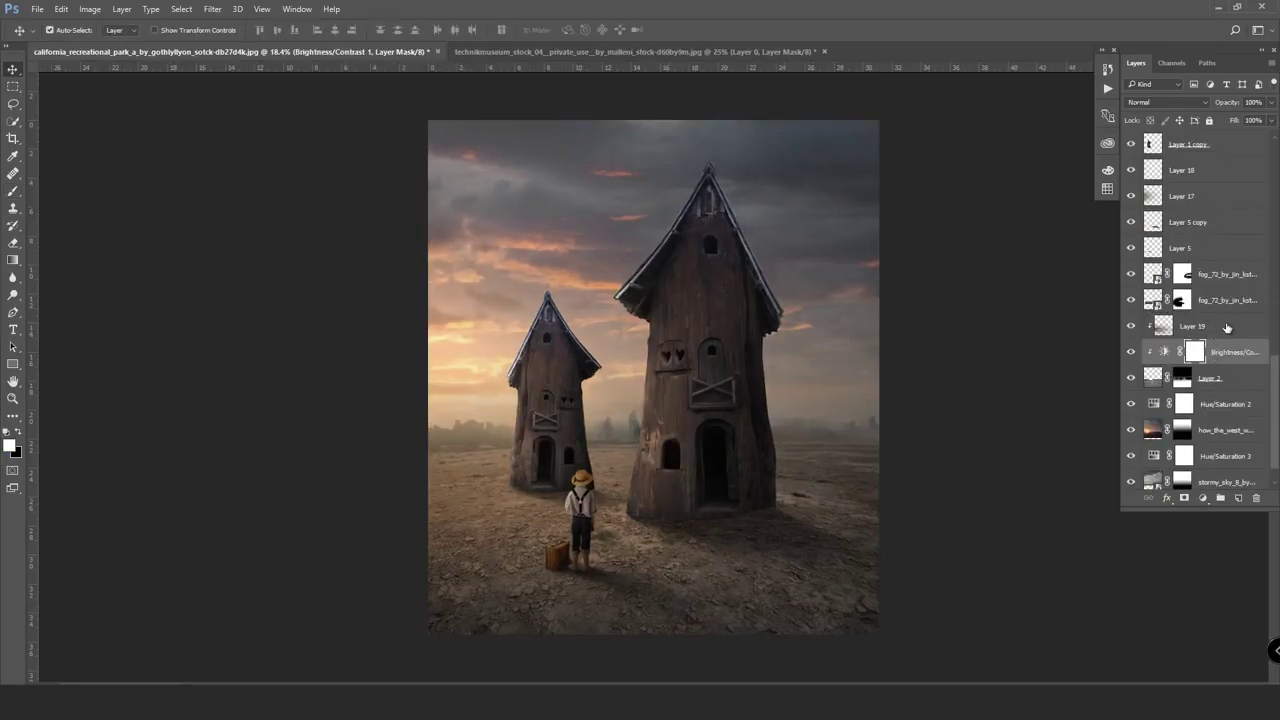
click(1227, 327)
click(1202, 498)
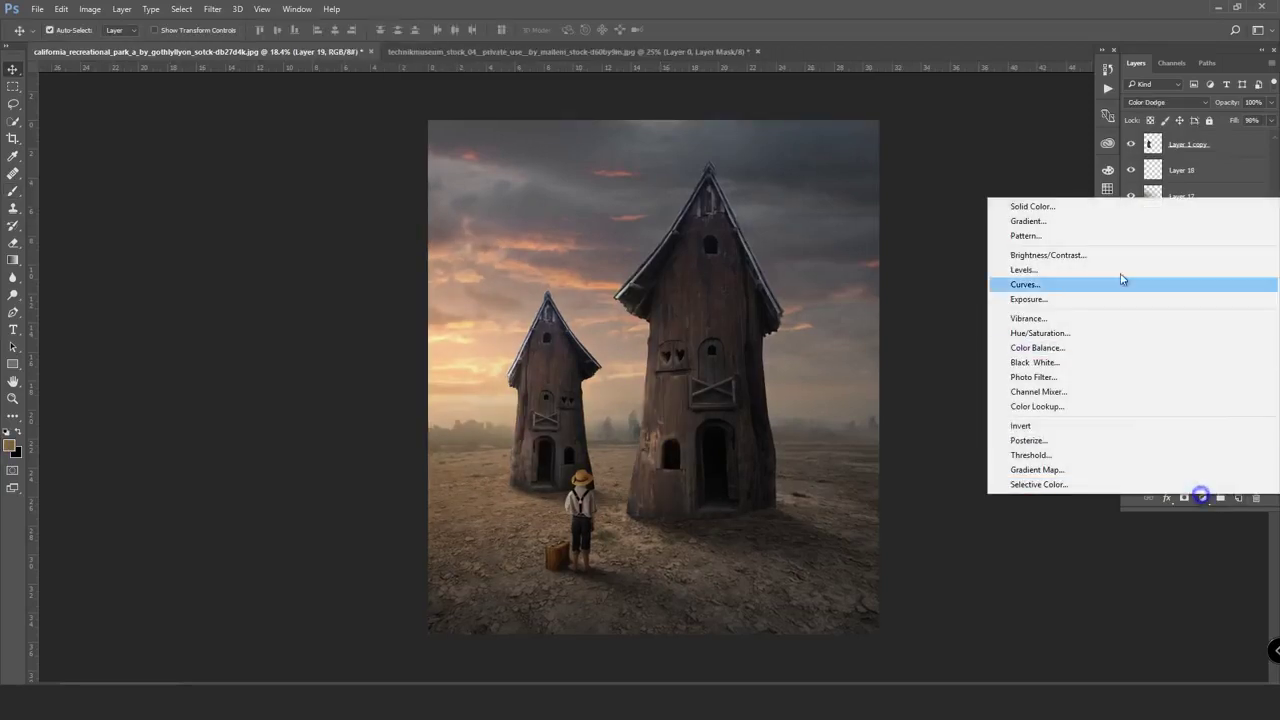
click(1021, 255)
mouse_move(963, 312)
mouse_down()
mouse_move(903, 316)
mouse_move(983, 339)
mouse_up()
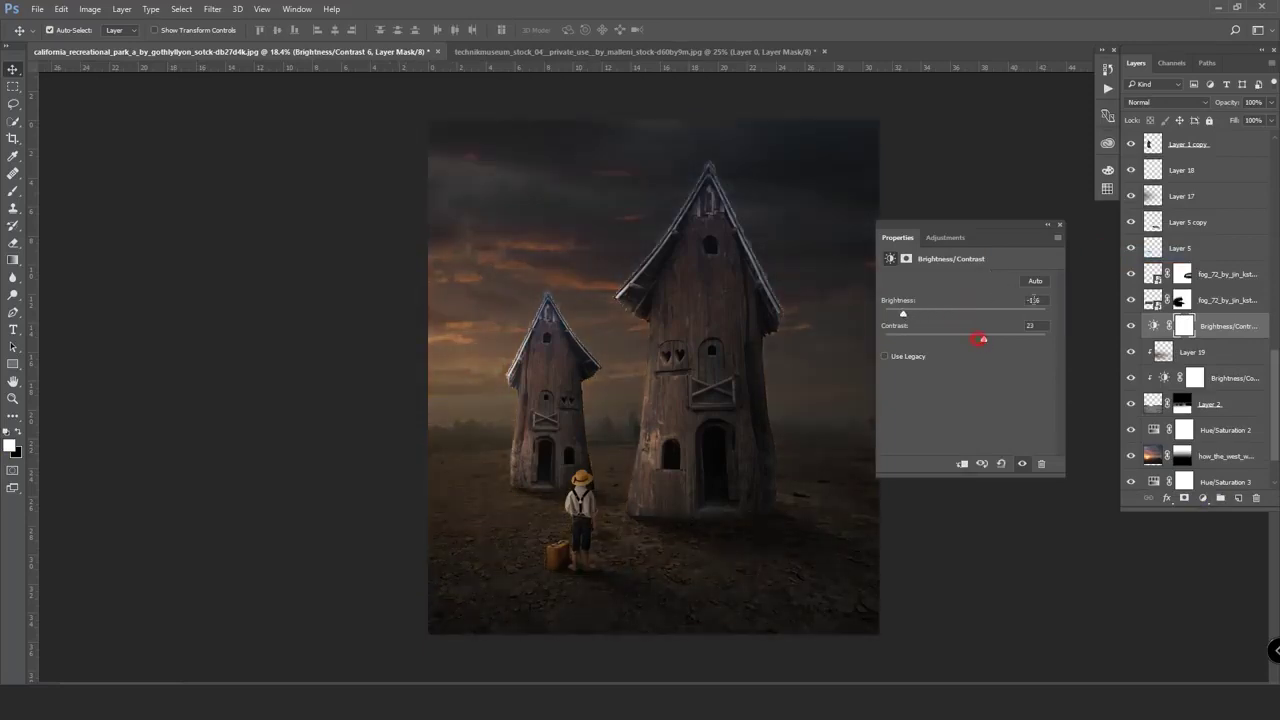
click(1060, 227)
- Draw a radial gradient on its mask from the left house toward bottom-right, keeping edges dark
click(13, 259)
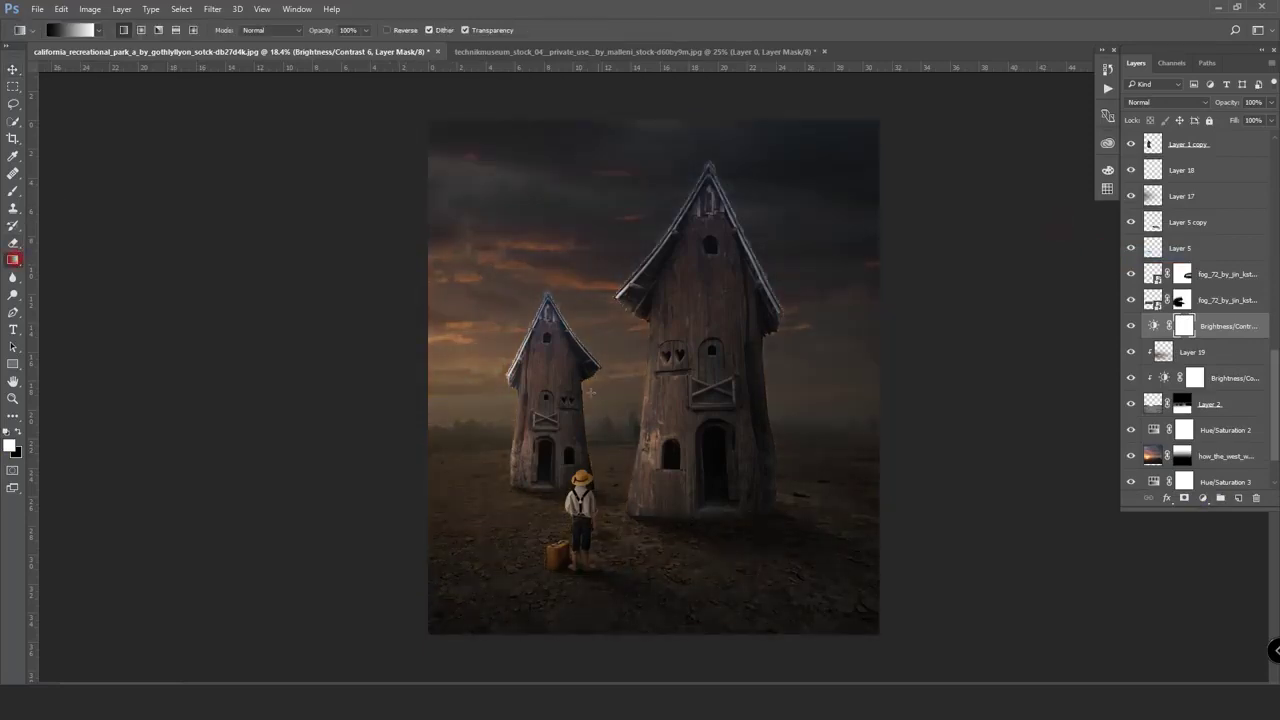
drag(540, 387, 708, 530)
key(ctrl+z)
click(141, 30)
drag(522, 449, 840, 670)
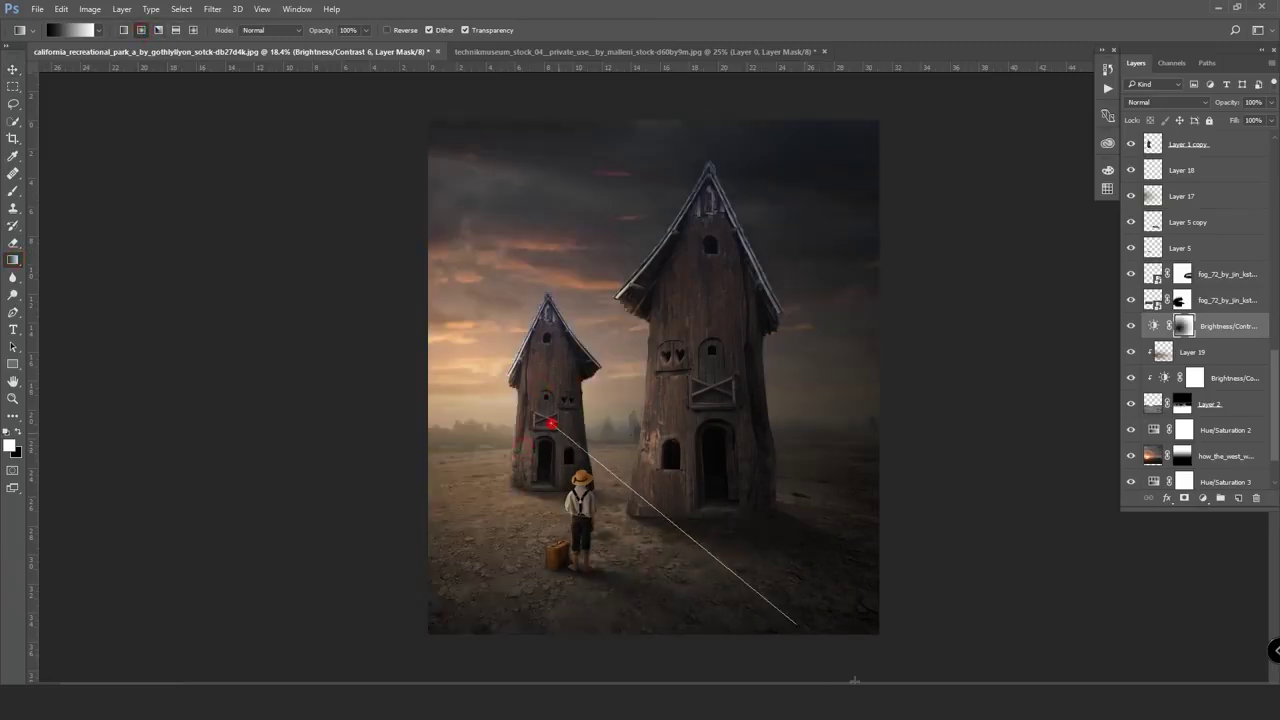
key(ctrl+z)
drag(500, 420, 826, 680)
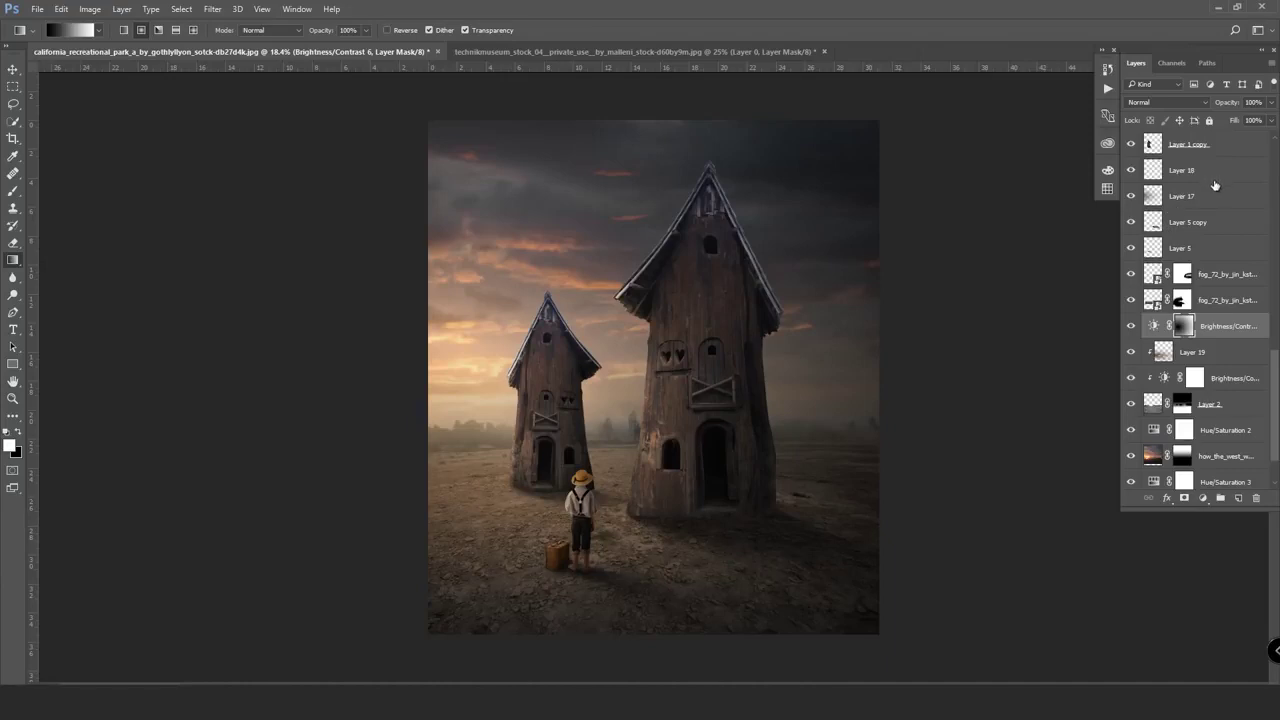
- Create a new top layer and set a light beige foreground colour sampled from the sky
scroll(1221, 180, up, 5)
scroll(1225, 168, up, 5)
scroll(1230, 155, up, 5)
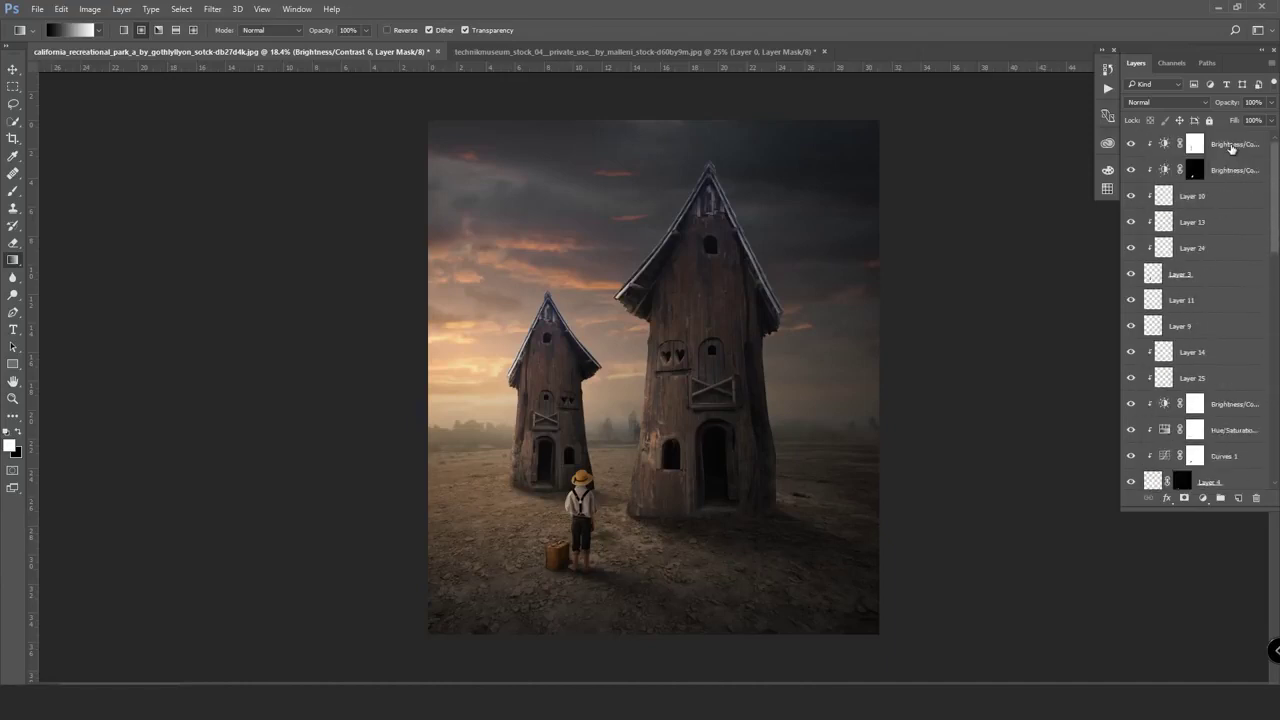
click(1238, 145)
click(1236, 498)
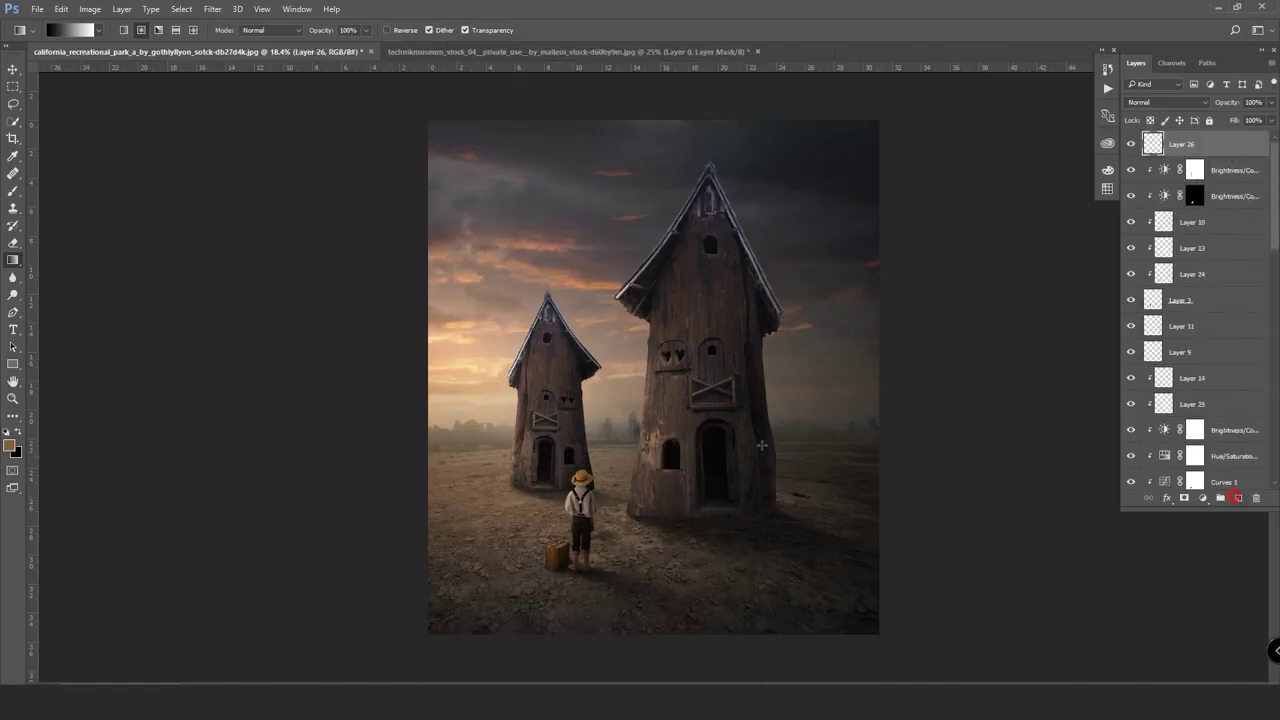
click(12, 191)
click(10, 446)
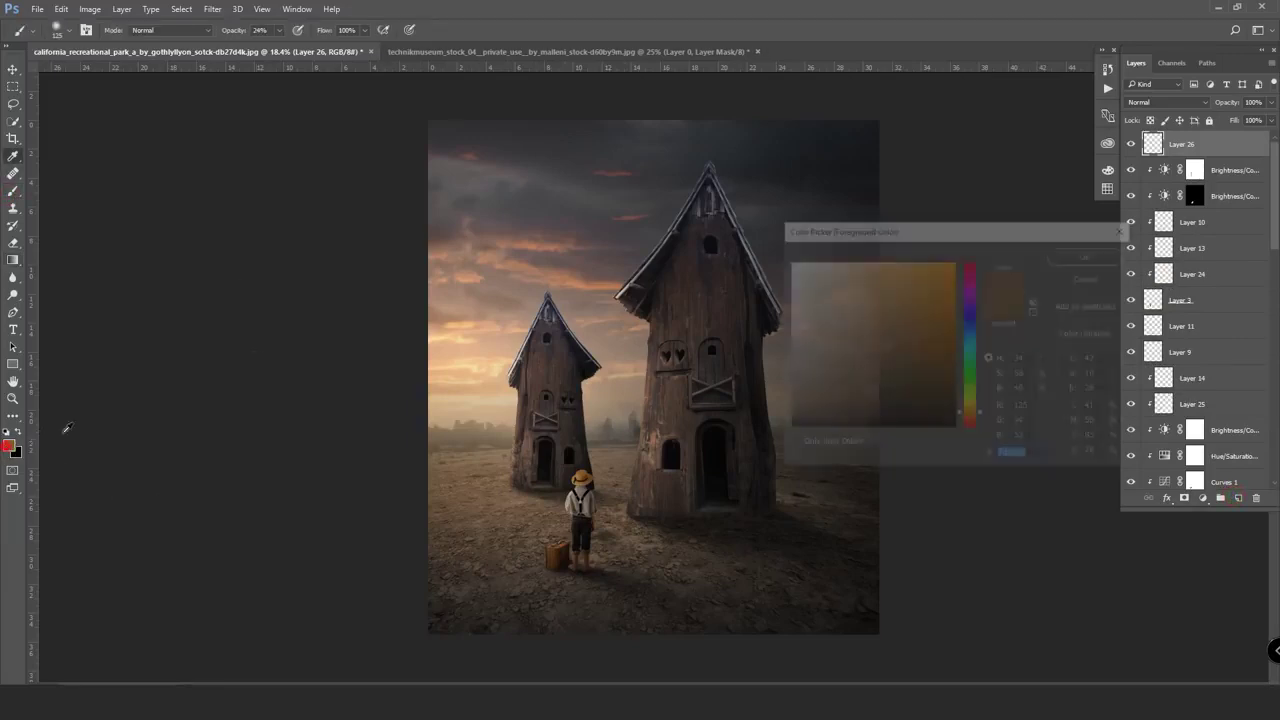
click(468, 363)
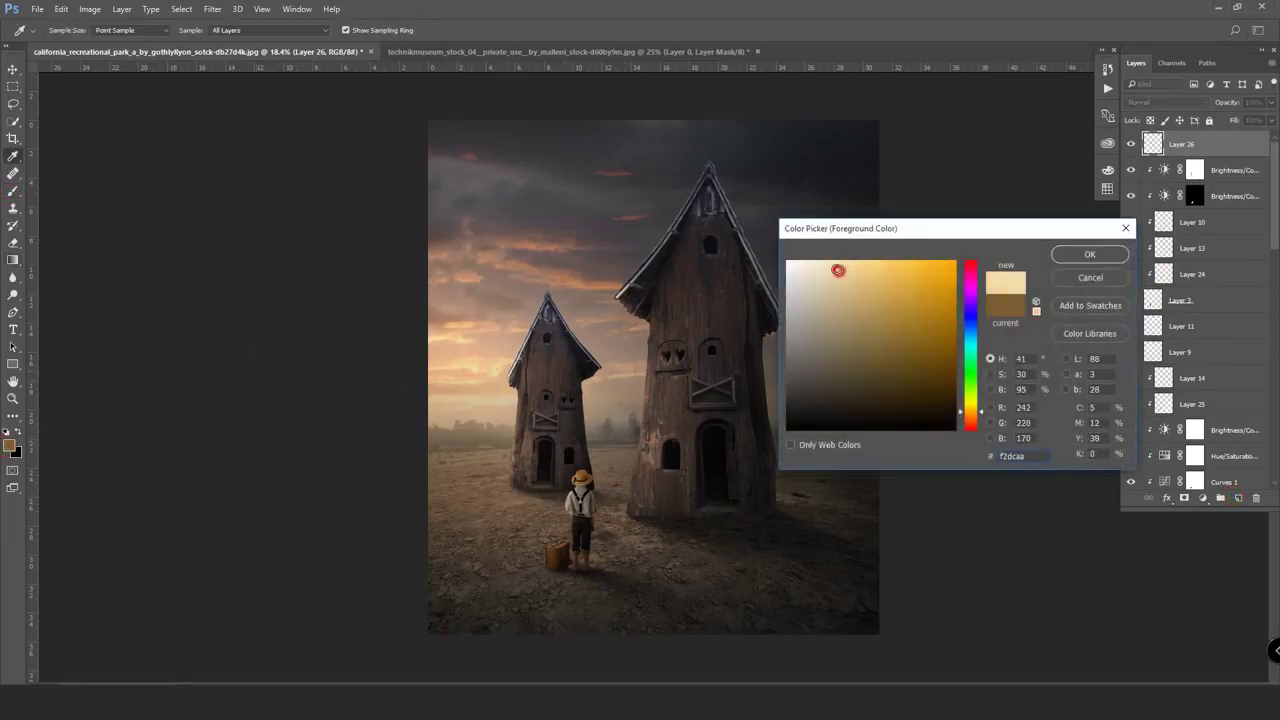
drag(838, 270, 831, 265)
click(1094, 253)
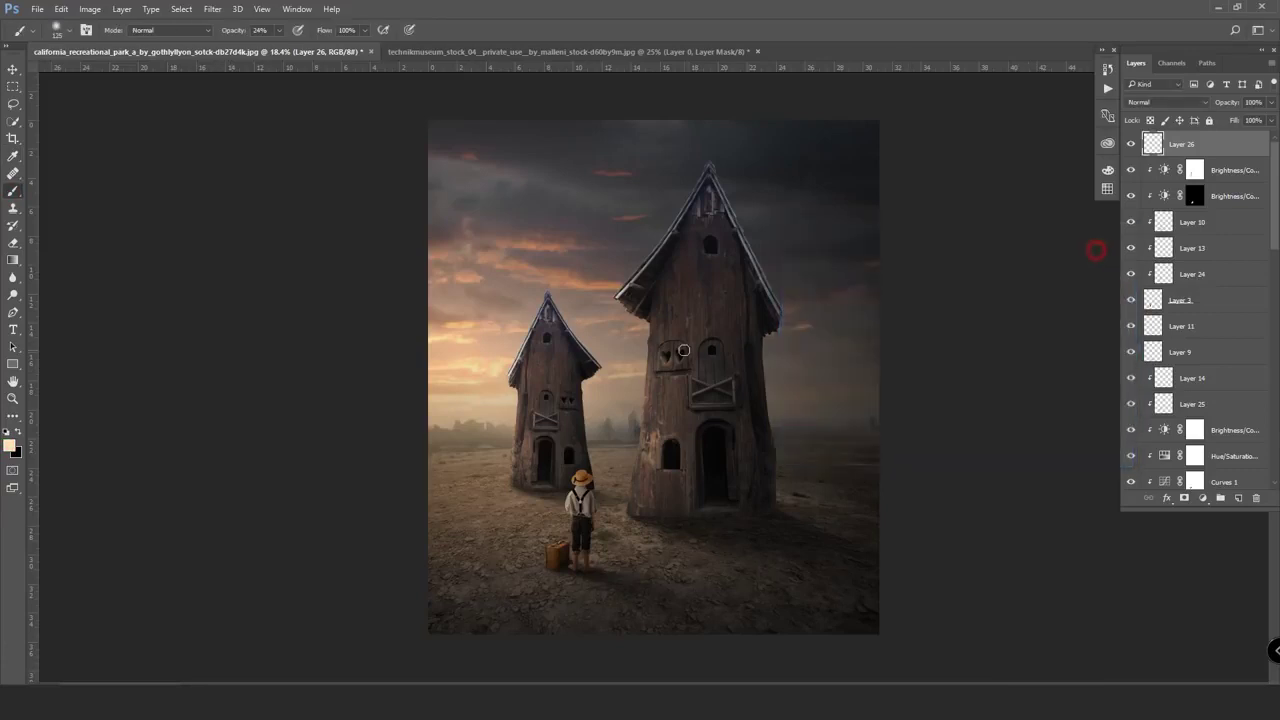
- Paint a glow with a very large brush and stretch Layer 26 to about 229% width
drag(416, 414, 399, 420)
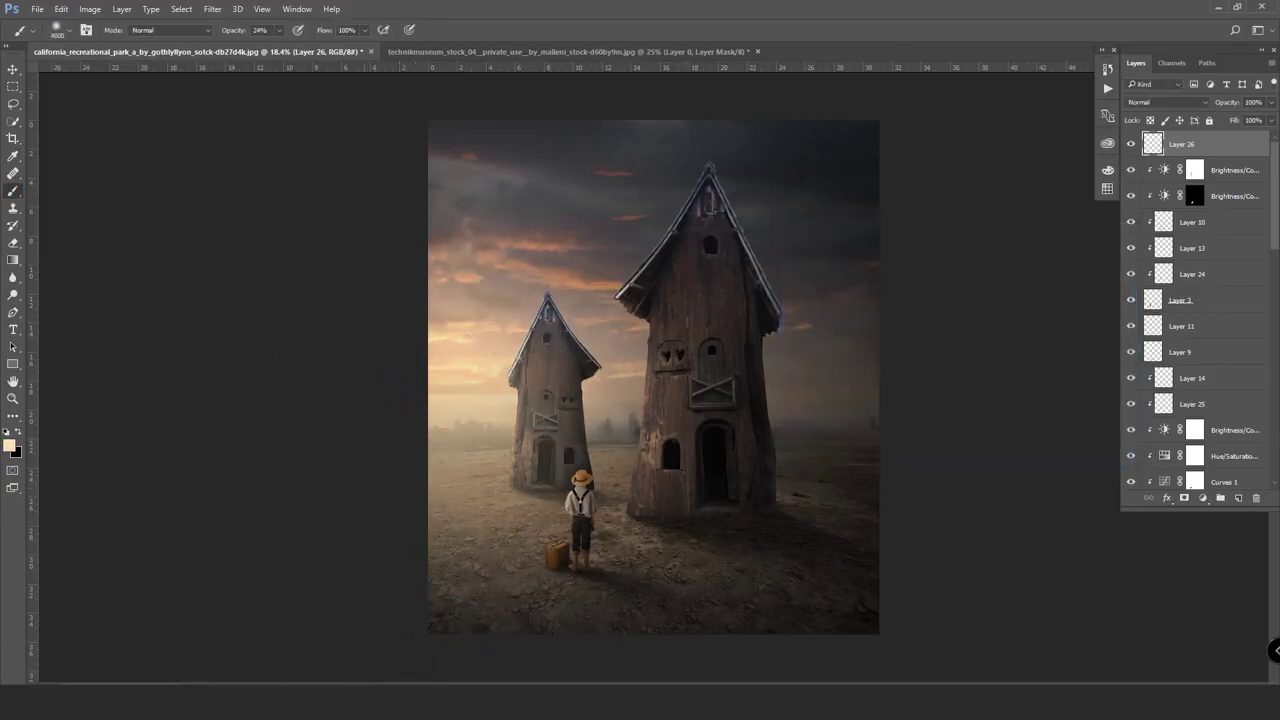
key(ctrl+t)
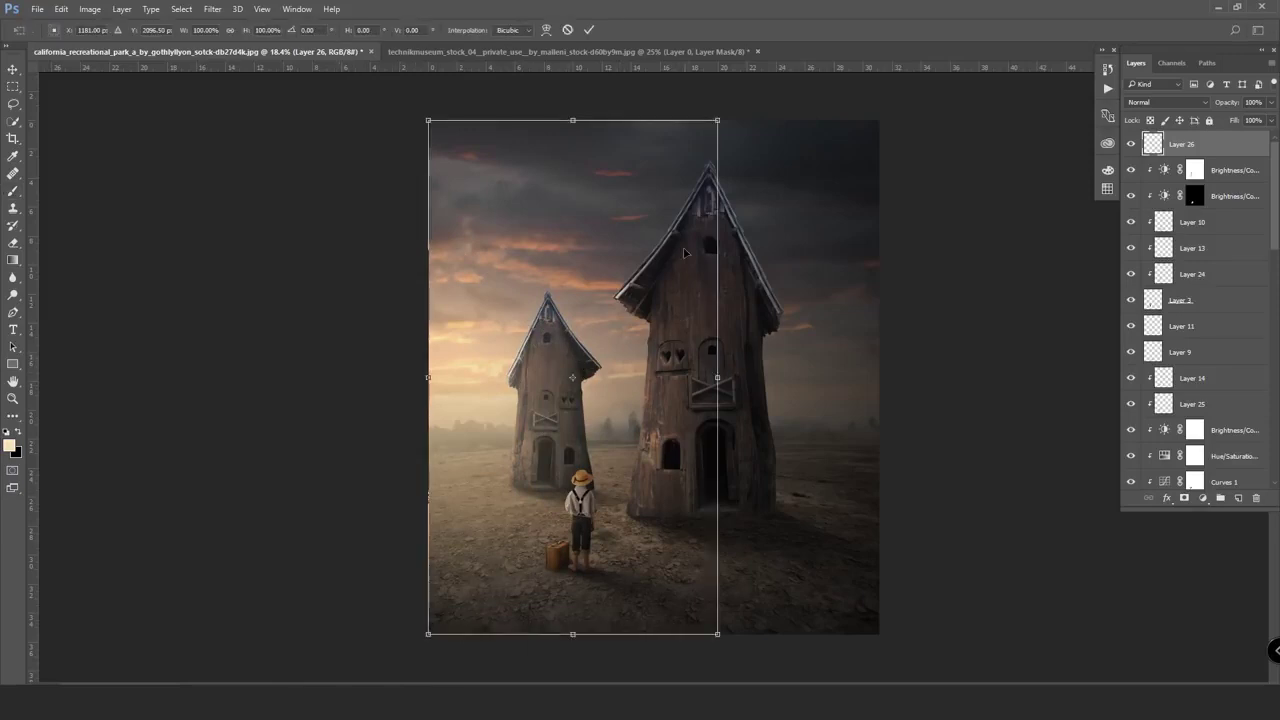
drag(717, 120, 716, 106)
mouse_move(729, 380)
mouse_down()
mouse_move(890, 388)
mouse_move(835, 415)
mouse_up()
drag(874, 117, 870, 133)
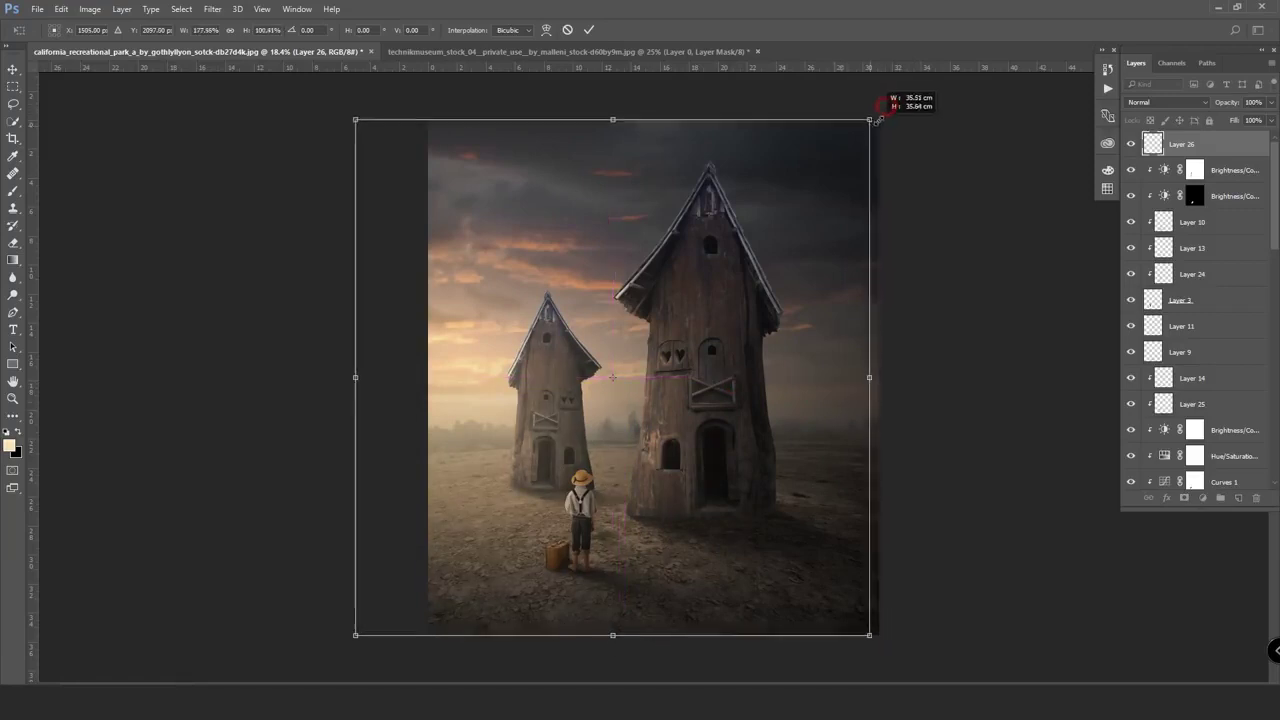
key(b)
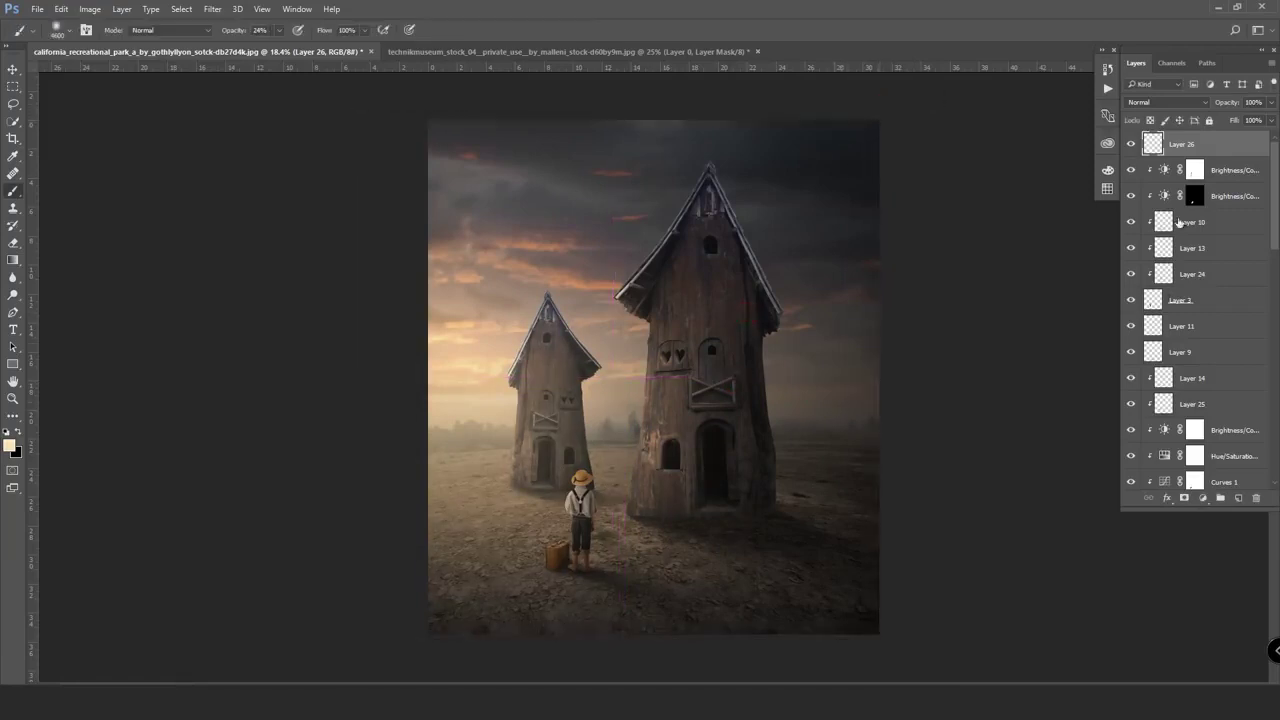
- Lower Layer 26's fill to 61% and hide the layer
click(1270, 120)
drag(1264, 136, 1248, 140)
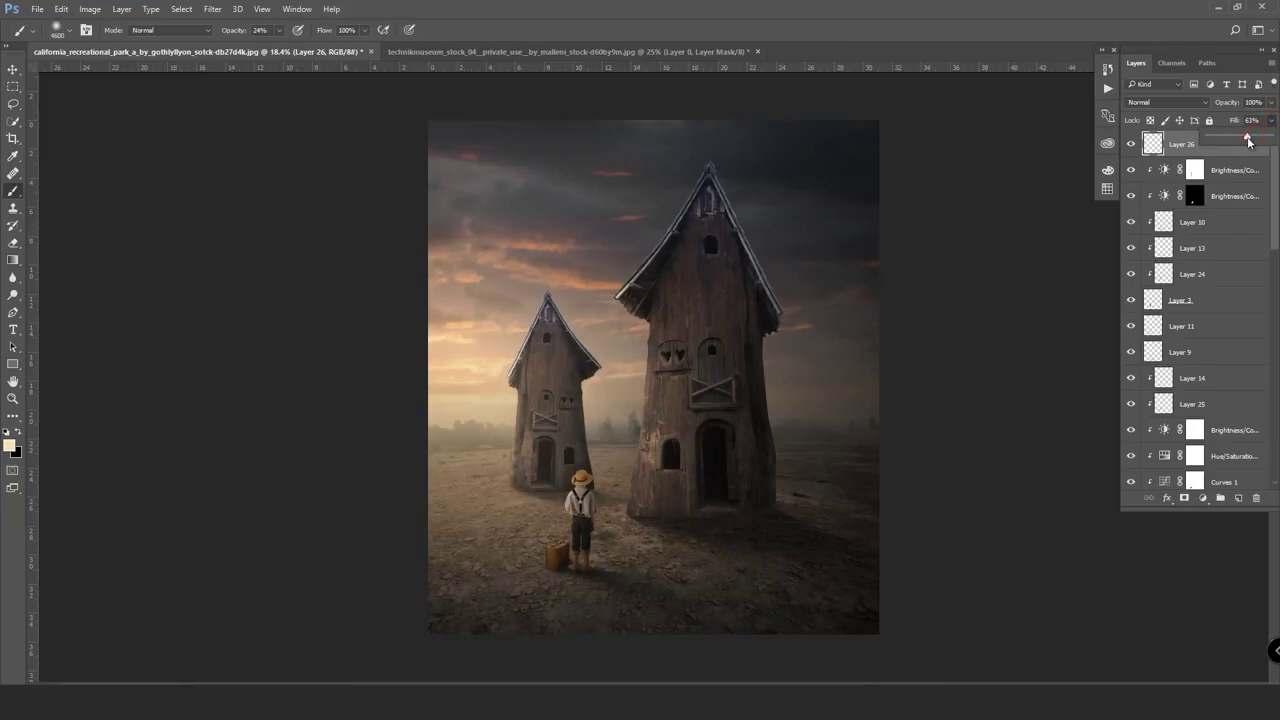
click(1130, 144)
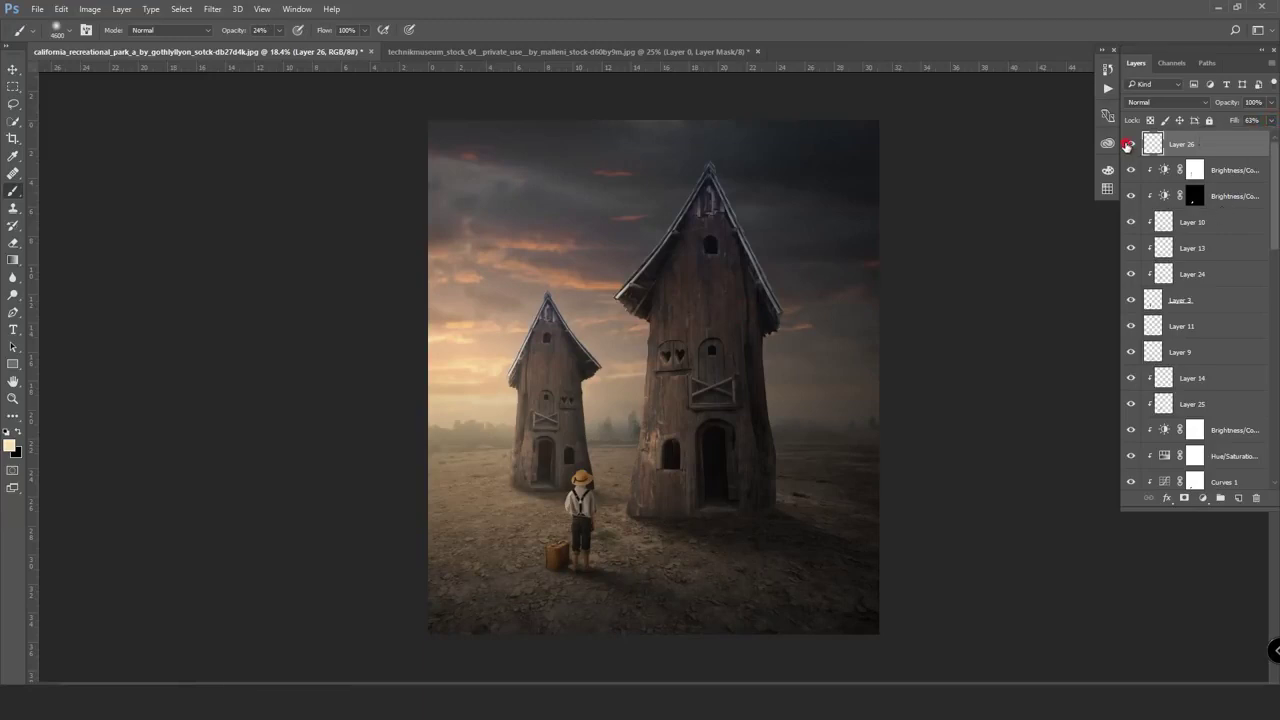
scroll(1234, 274, down, 3)
- Add a new empty Layer 27 above Layer 15 and zoom in on the image
scroll(1220, 300, down, 3)
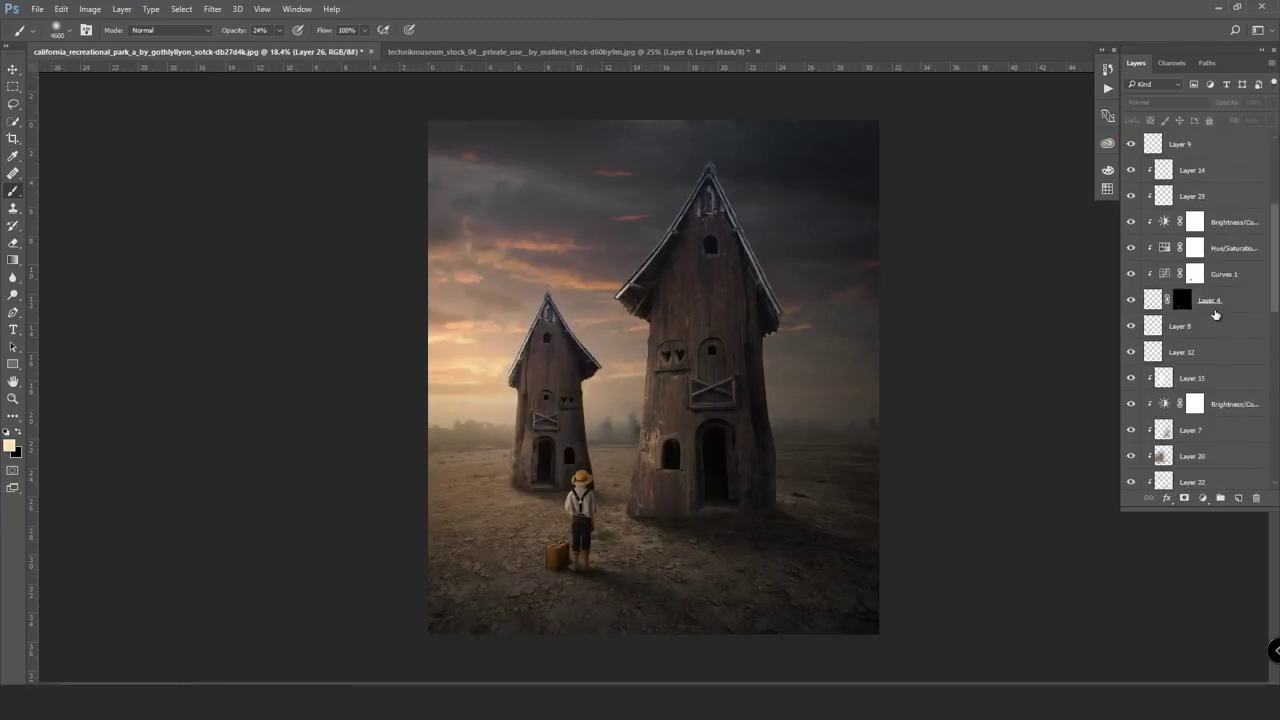
scroll(1216, 327, down, 3)
scroll(1215, 290, up, 10)
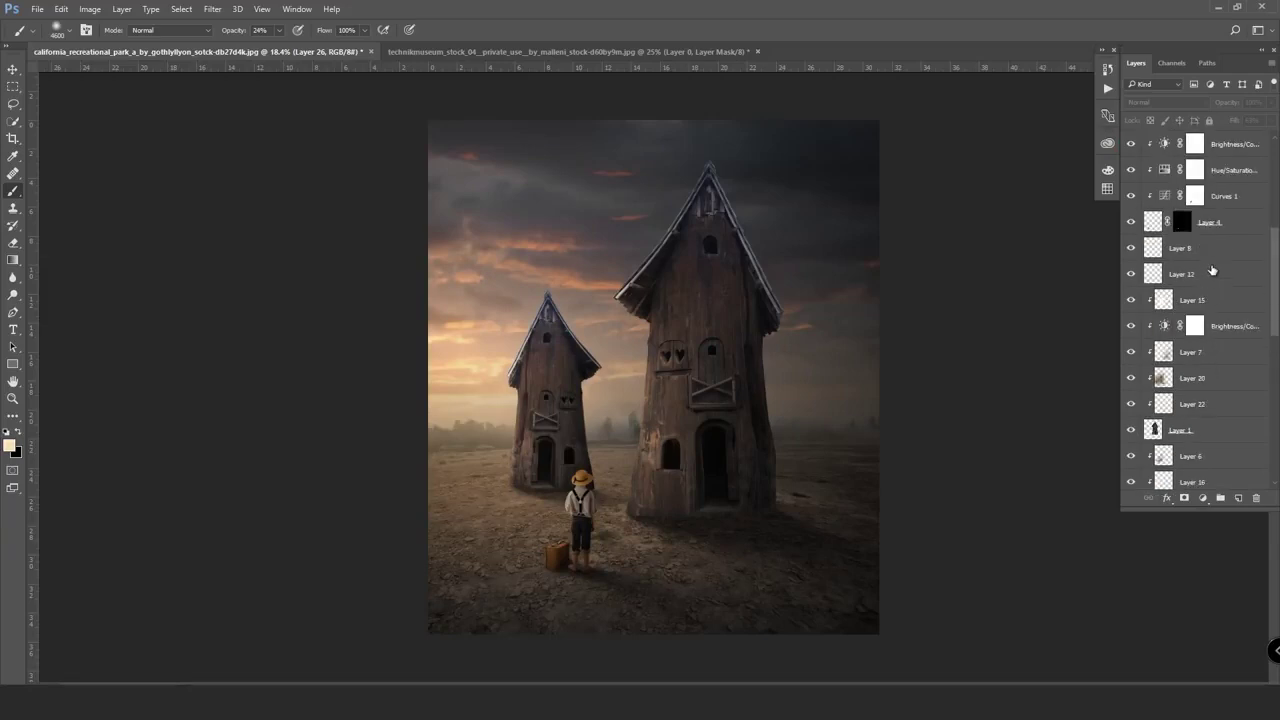
click(1237, 172)
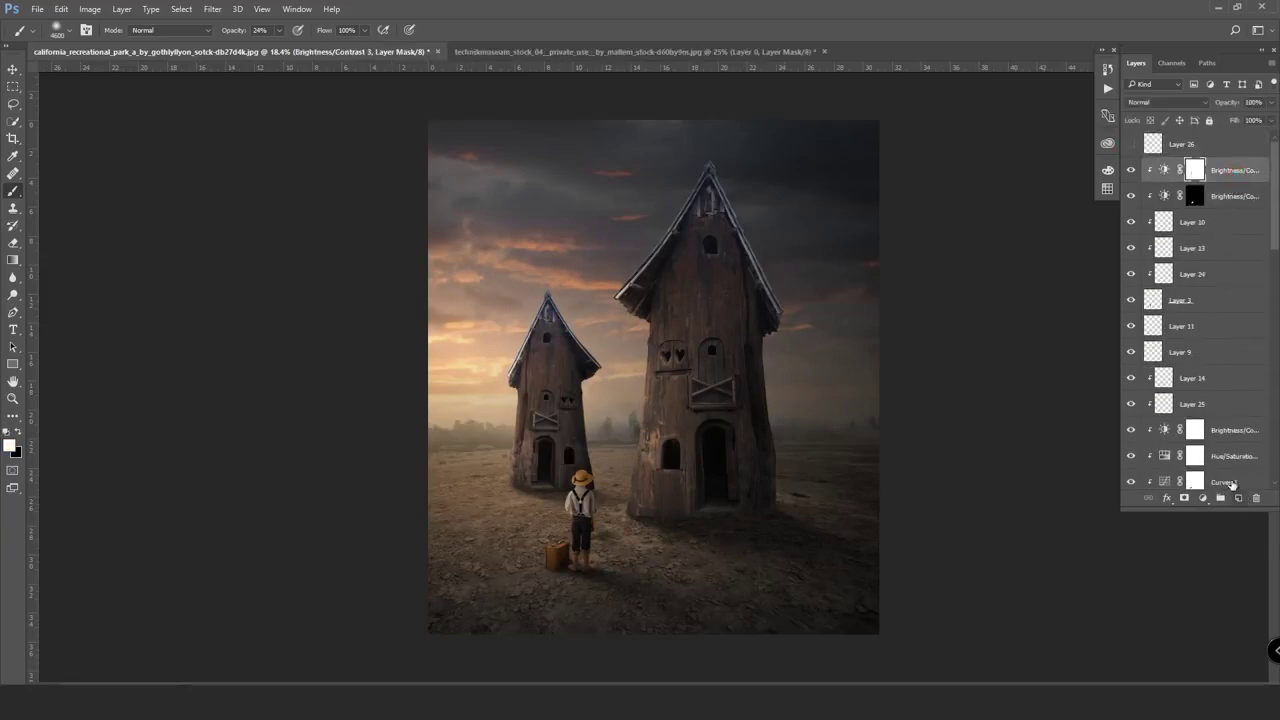
scroll(1232, 485, down, 5)
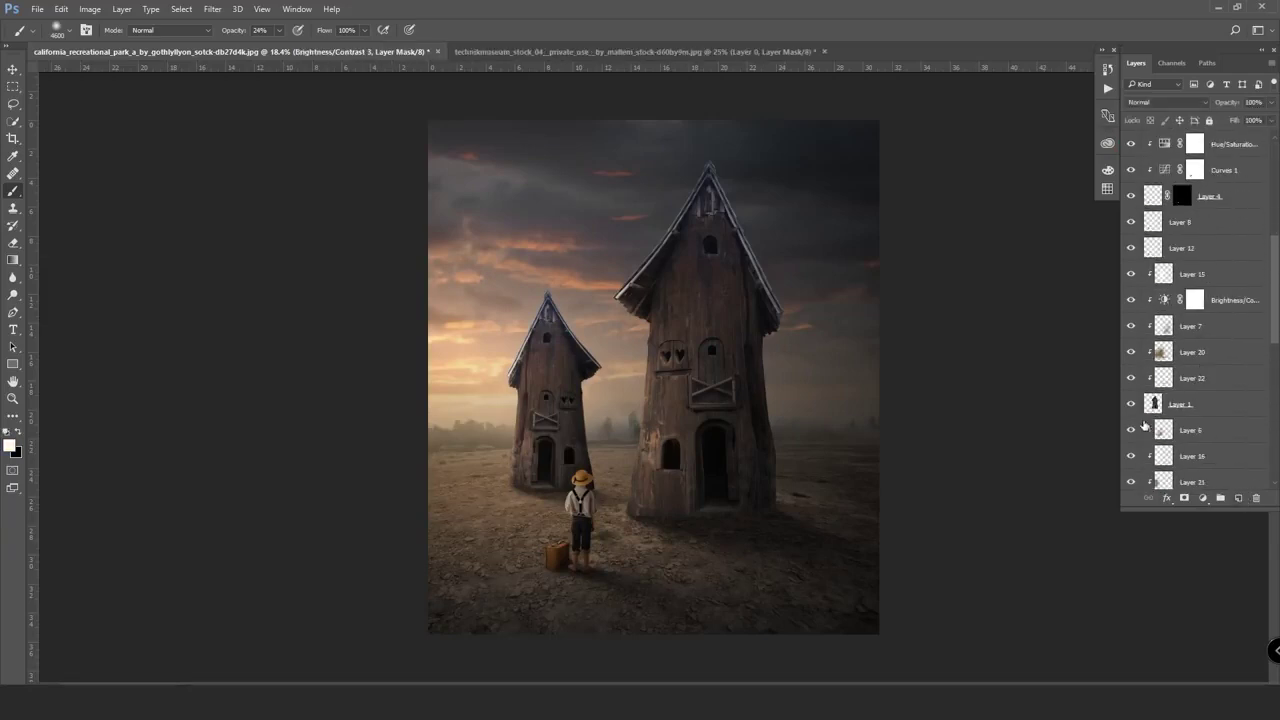
click(1150, 404)
click(1222, 276)
click(1238, 498)
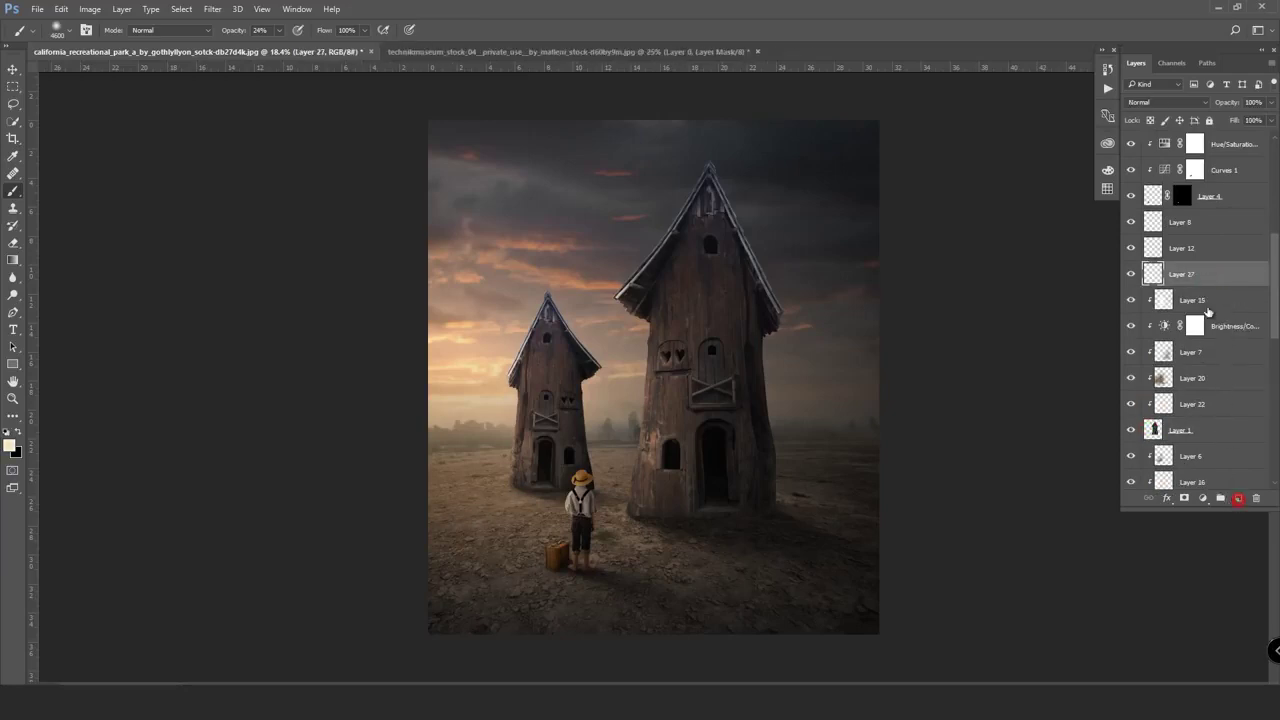
alt+click(1209, 285)
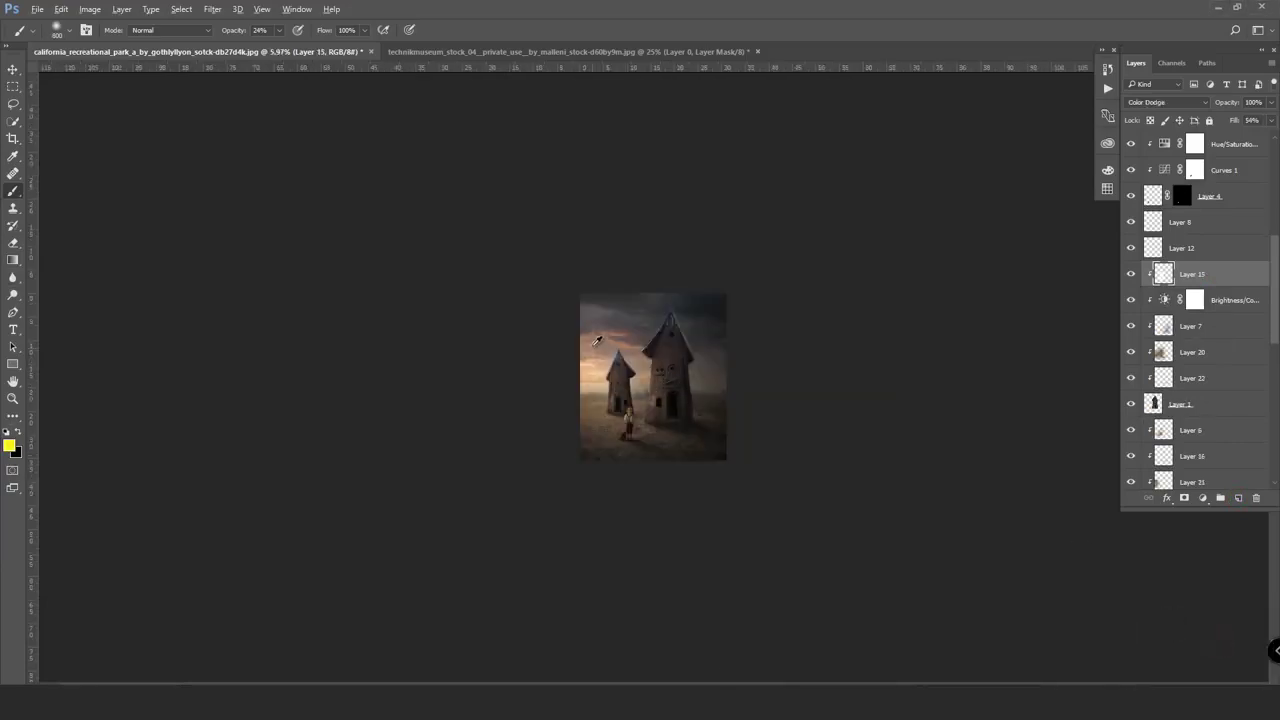
drag(596, 341, 1118, 337)
click(1240, 497)
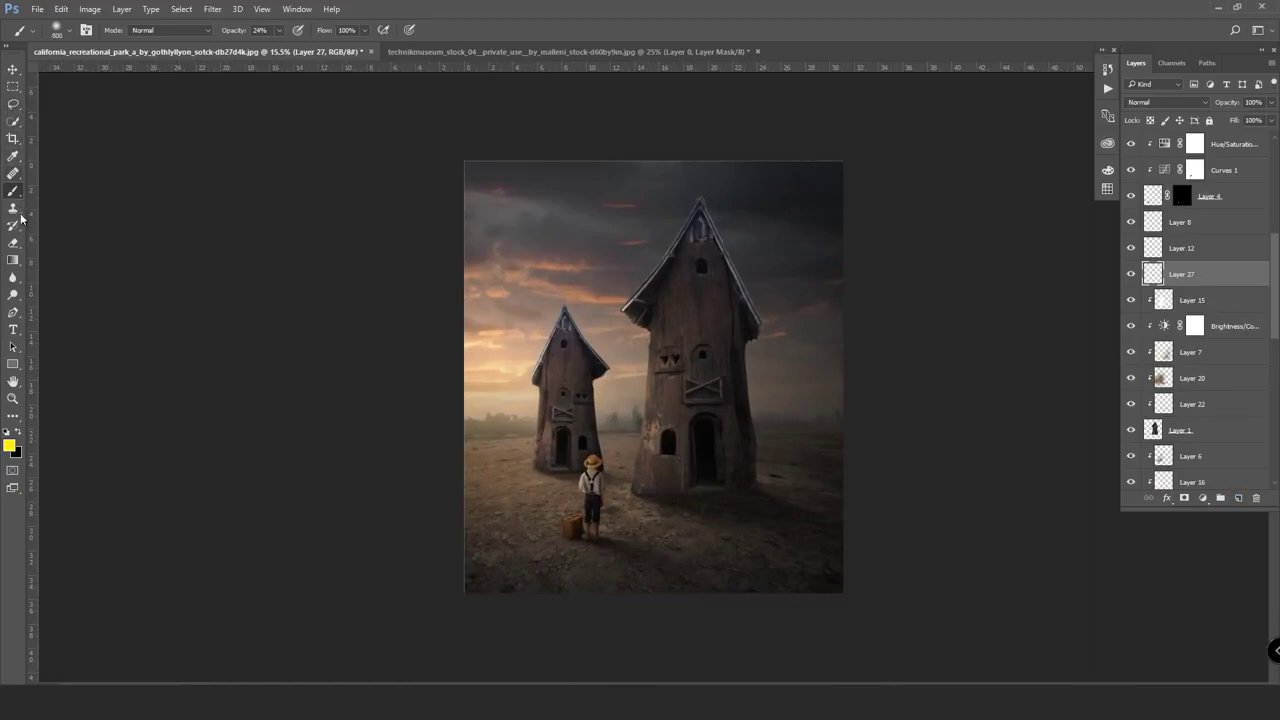
- Trace the tall house's arched upper window with the Pen tool and load it as a selection
key(p)
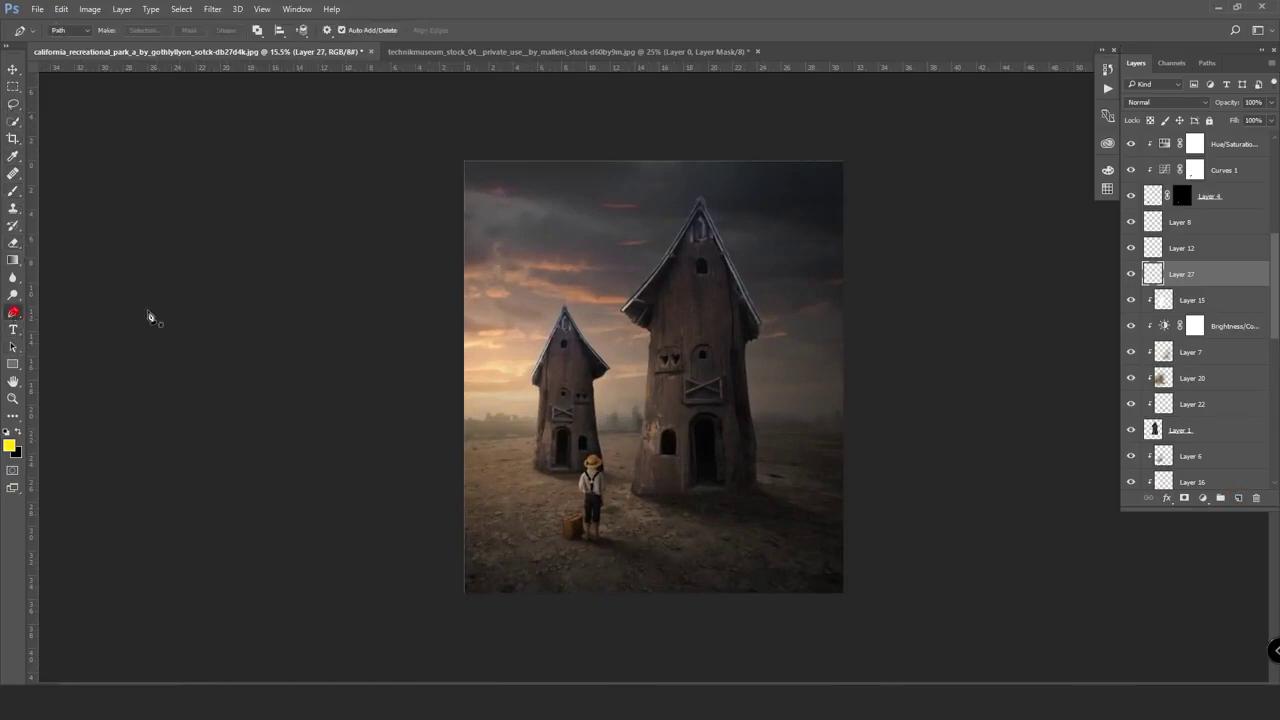
scroll(710, 242, up, 2)
scroll(710, 242, up, 2)
scroll(710, 242, up, 1)
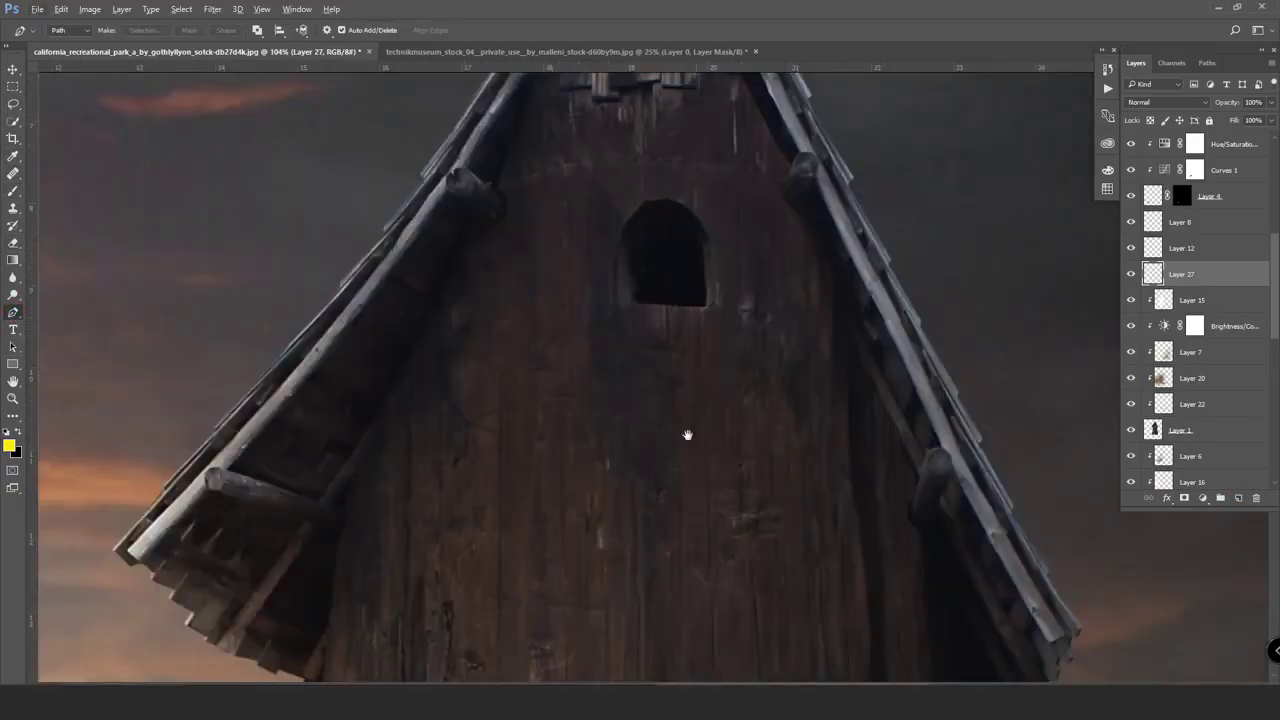
scroll(686, 434, down, 5)
scroll(694, 234, down, 3)
scroll(689, 477, down, 1)
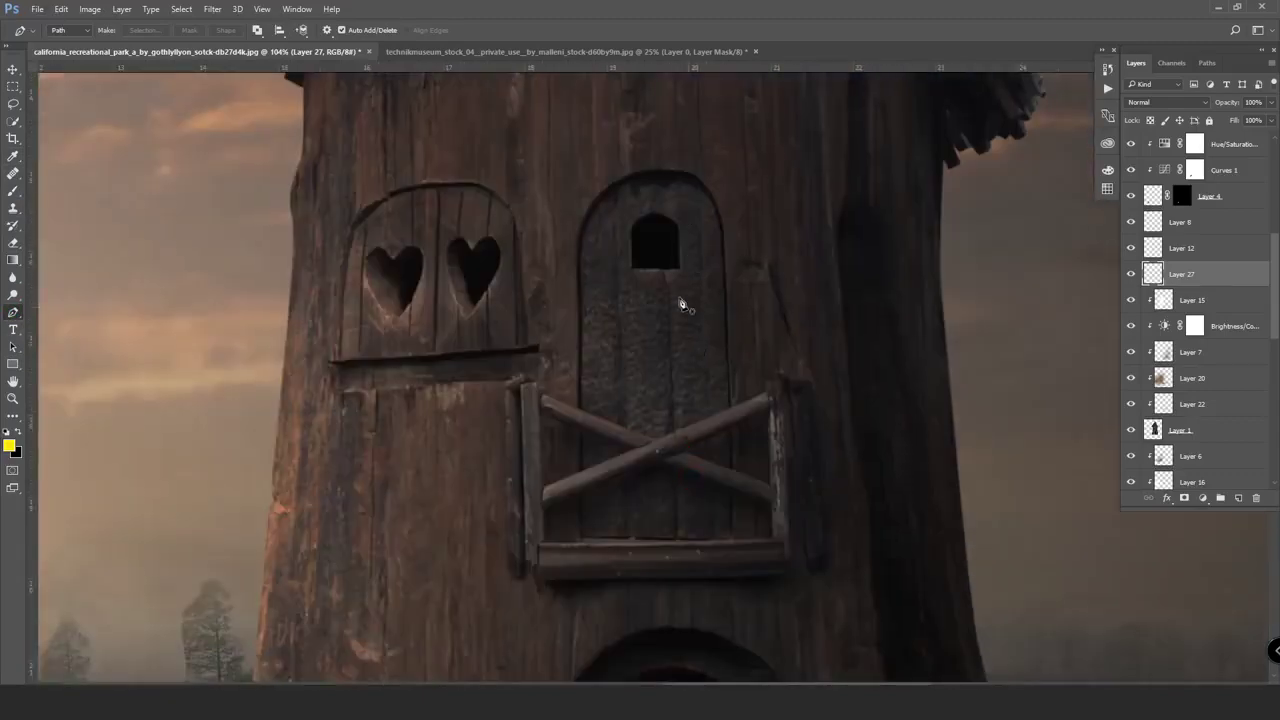
scroll(680, 280, down, 2)
scroll(690, 250, down, 2)
scroll(700, 210, up, 3)
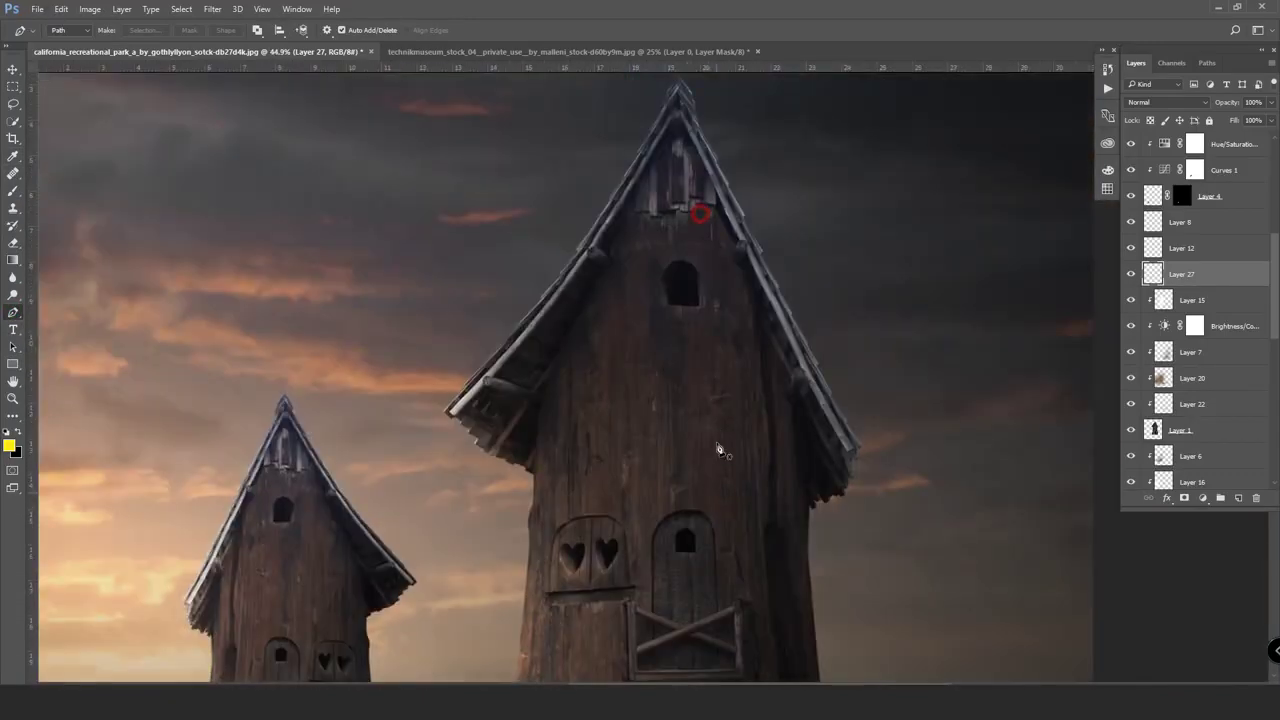
scroll(694, 297, up, 2)
scroll(700, 323, up, 2)
click(701, 325)
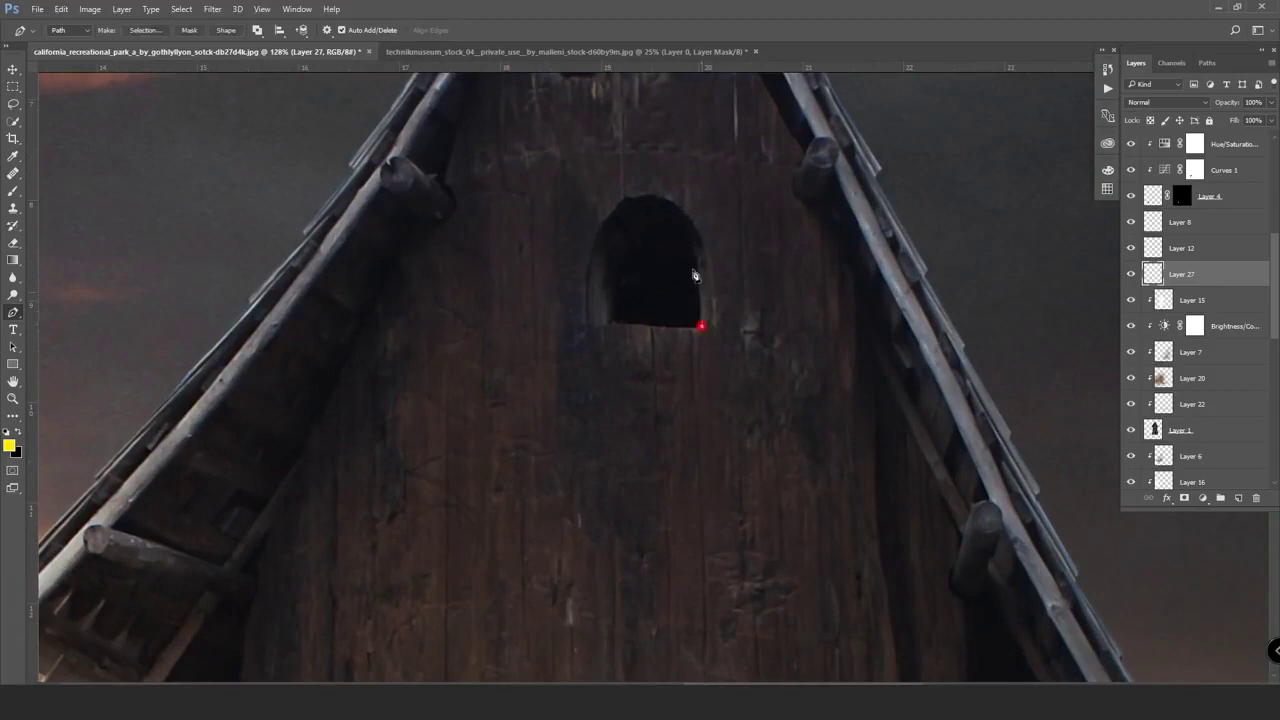
drag(654, 207, 681, 225)
drag(613, 246, 608, 322)
click(609, 324)
click(701, 325)
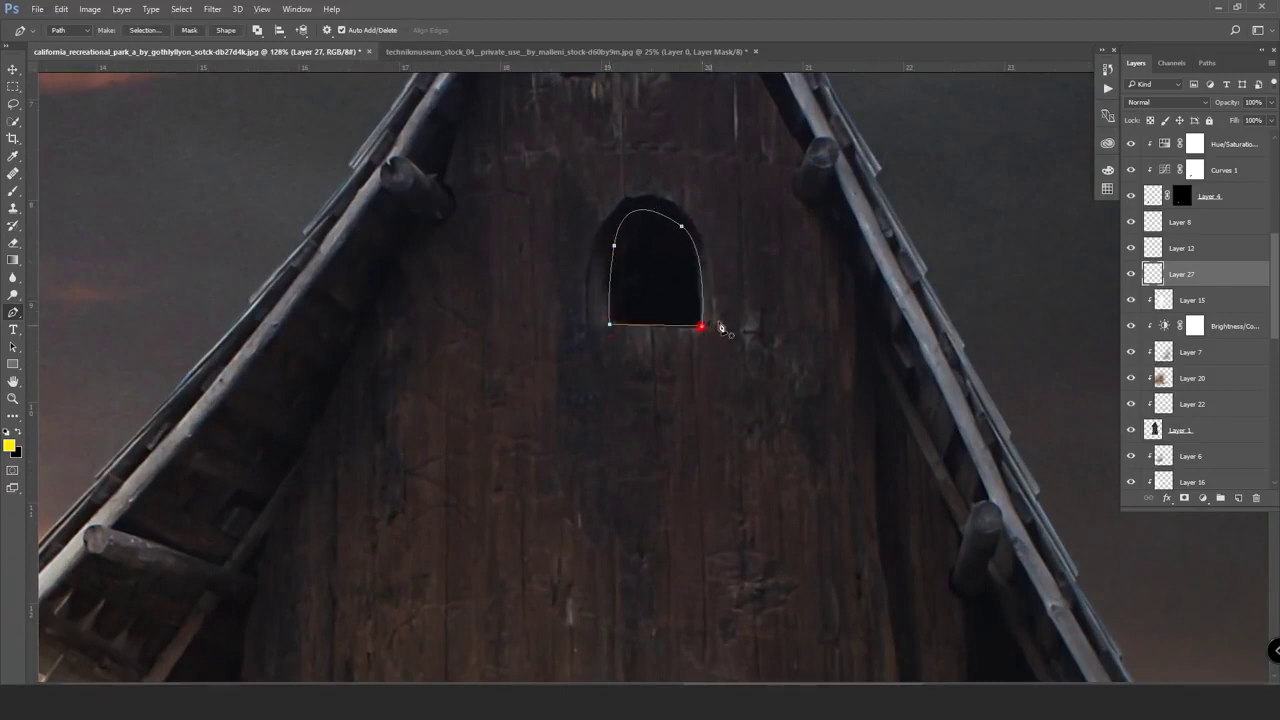
key(ctrl+Return)
- Fill the selected window with paint and shift its hue to orange
click(15, 190)
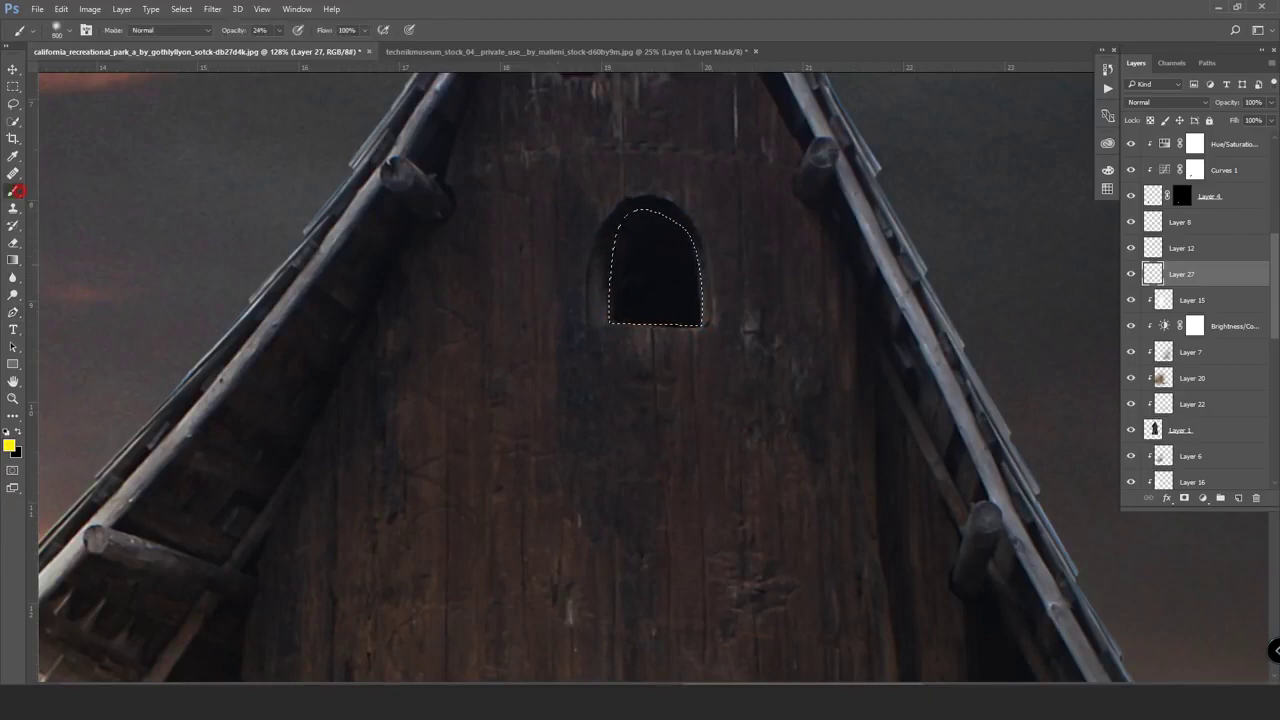
drag(650, 250, 680, 263)
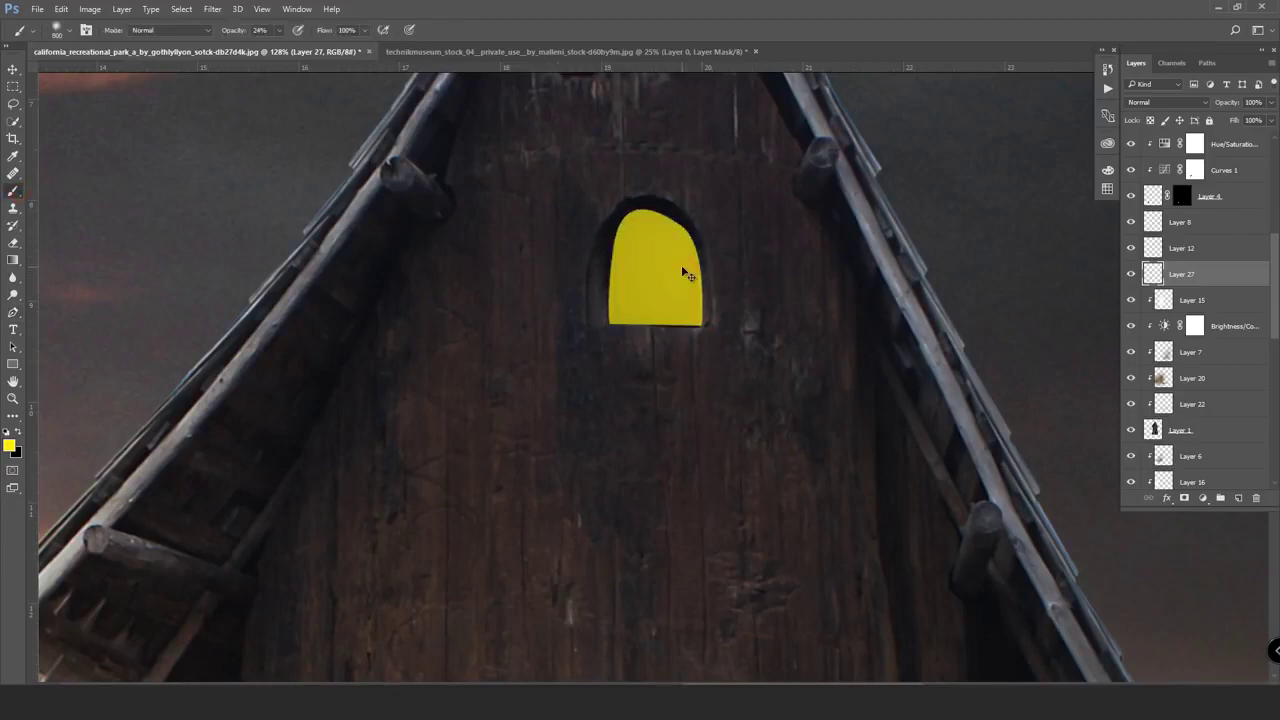
key(ctrl+u)
drag(948, 303, 940, 303)
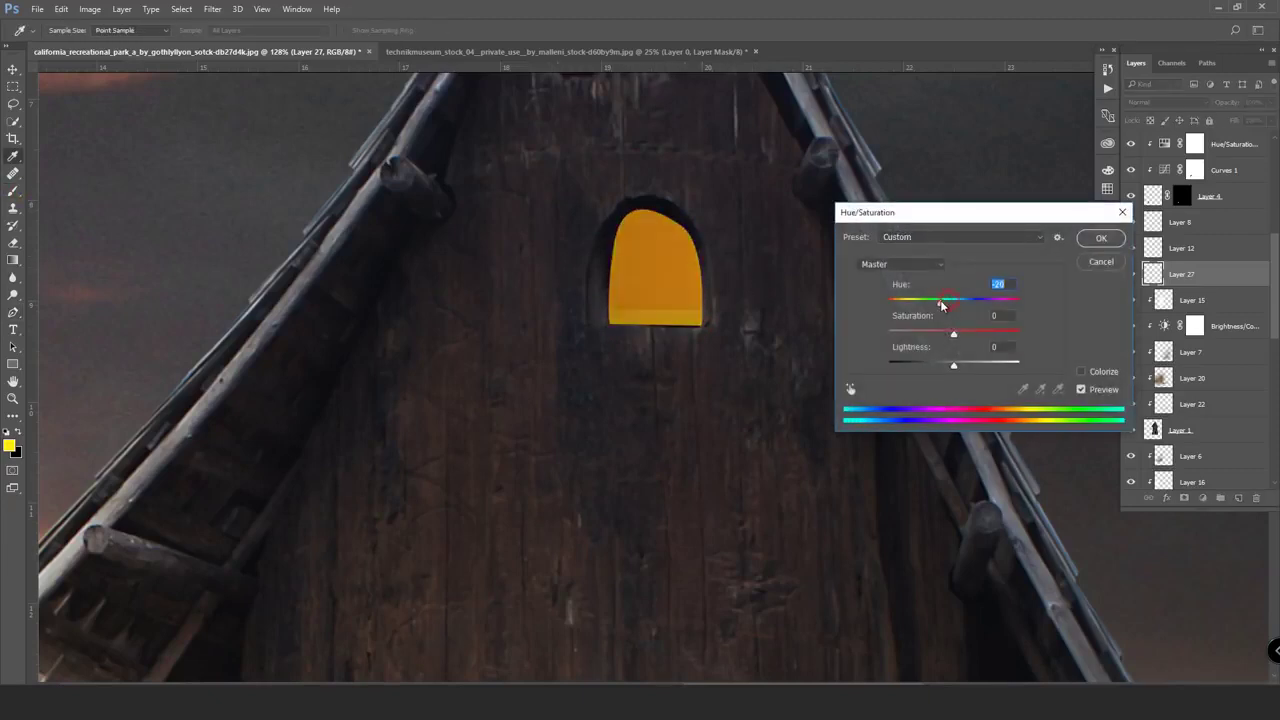
click(1100, 238)
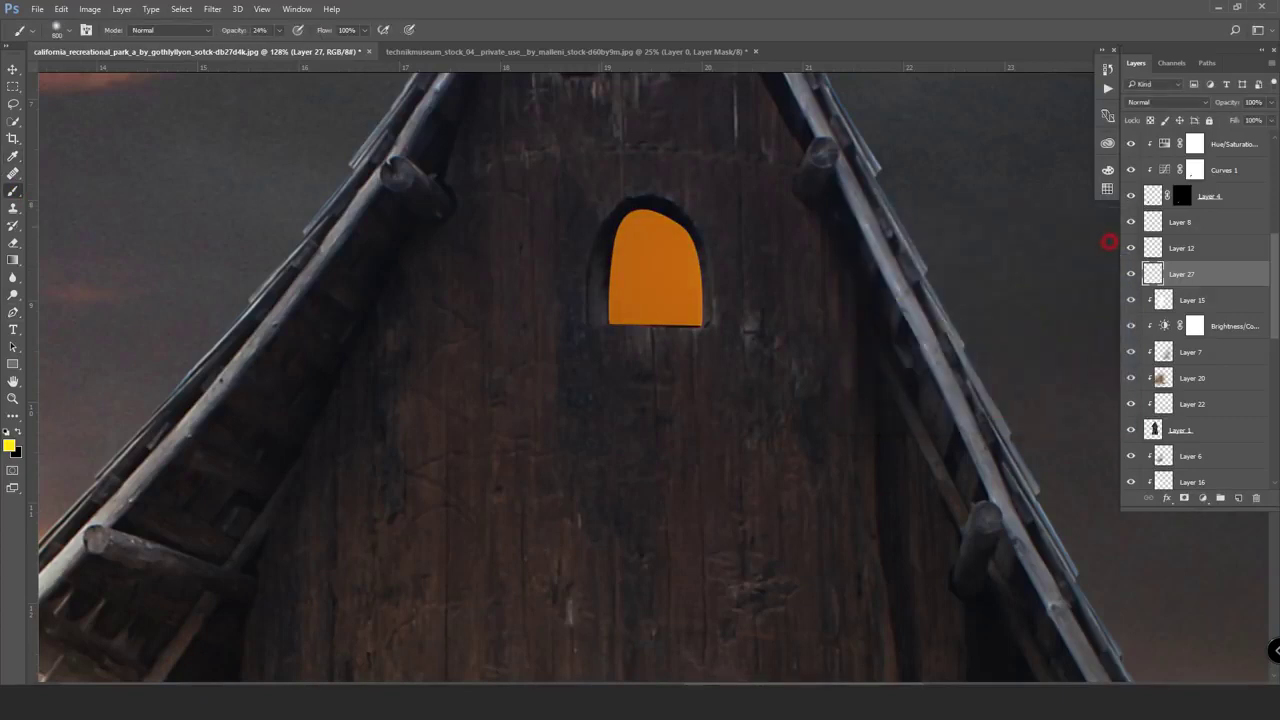
- Apply a Gaussian Blur to soften the orange window shape's edges
click(212, 9)
click(424, 206)
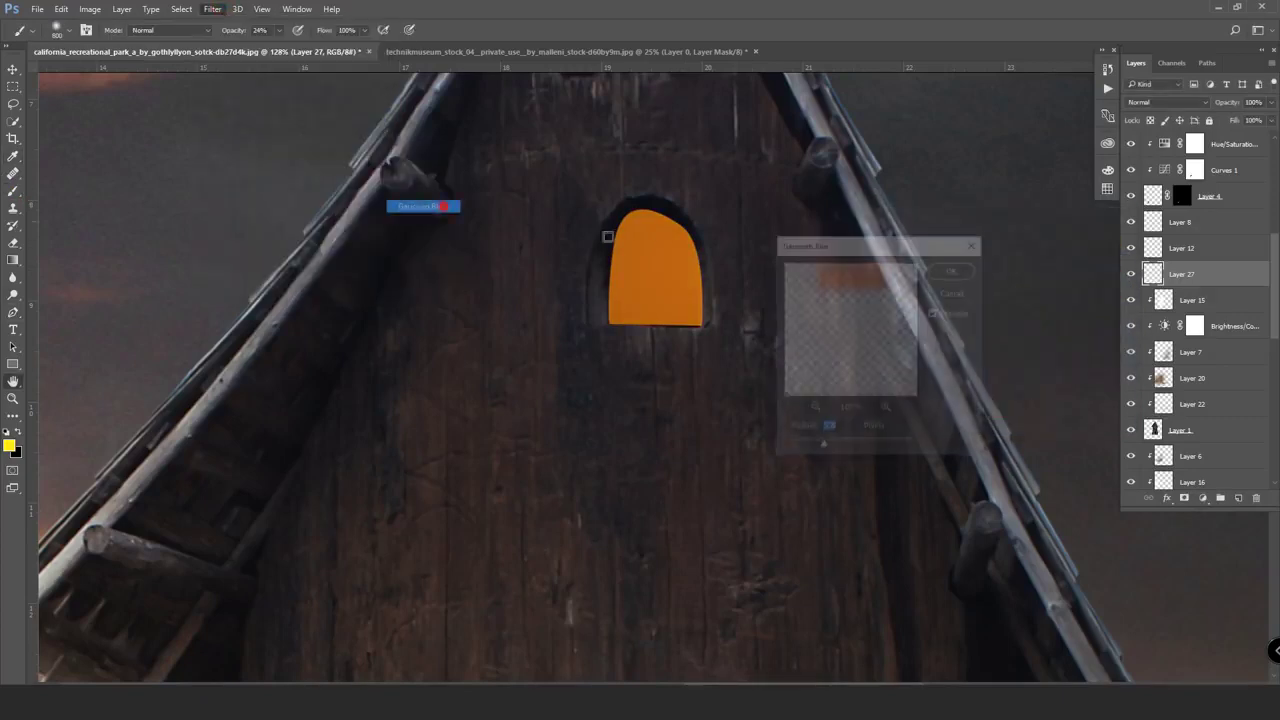
click(969, 268)
scroll(708, 312, down, 5)
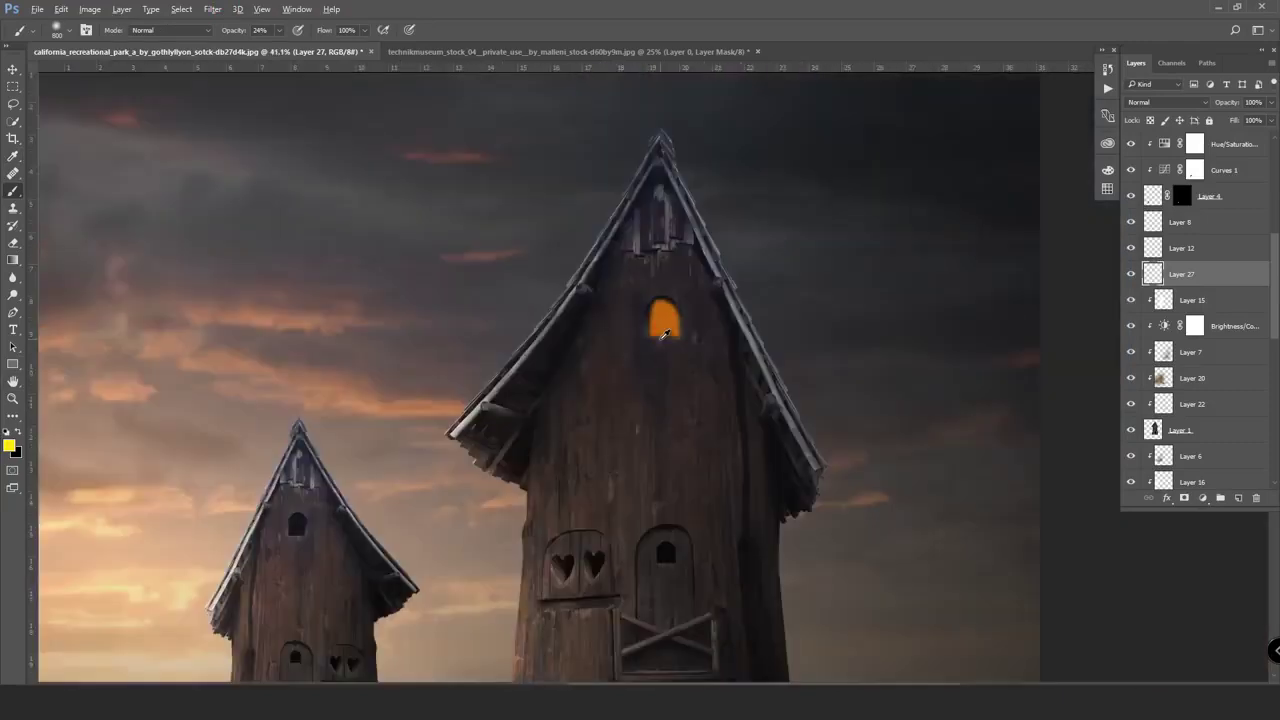
scroll(708, 312, down, 5)
scroll(749, 275, up, 1)
scroll(749, 275, up, 1)
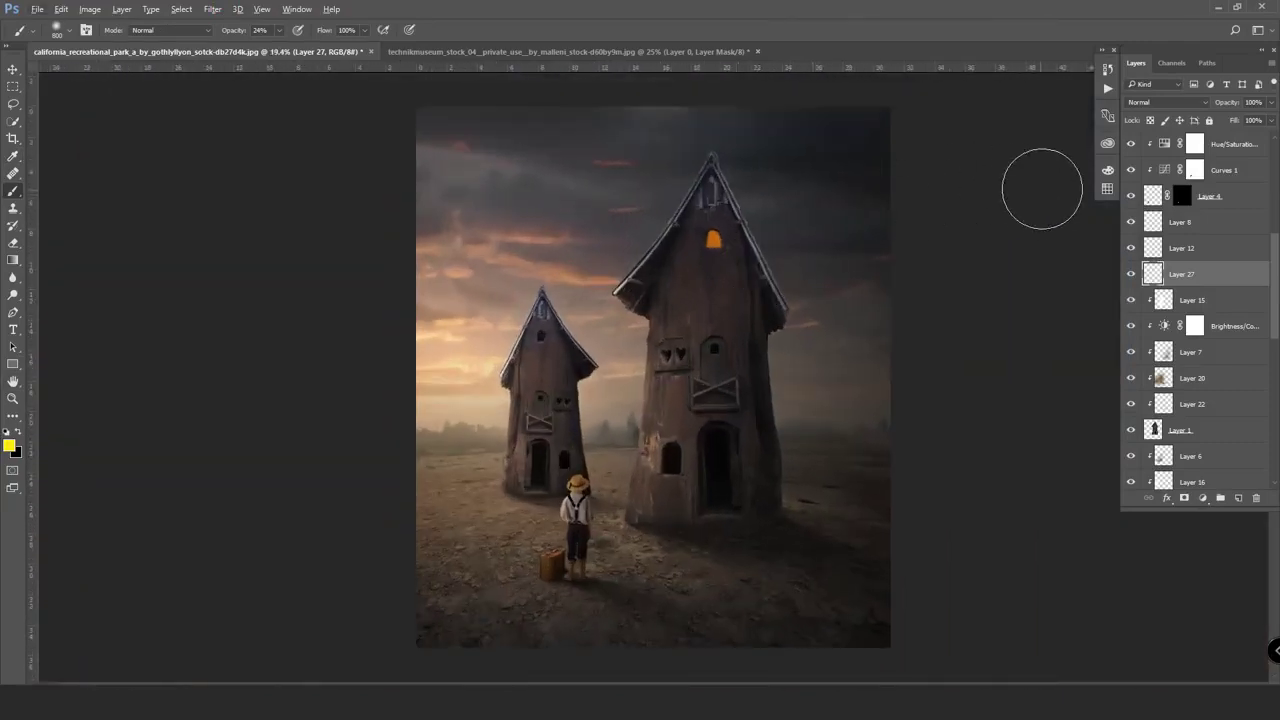
- Use Hue/Saturation to push the window colour toward yellow (Hue +10, less saturation)
key(ctrl+u)
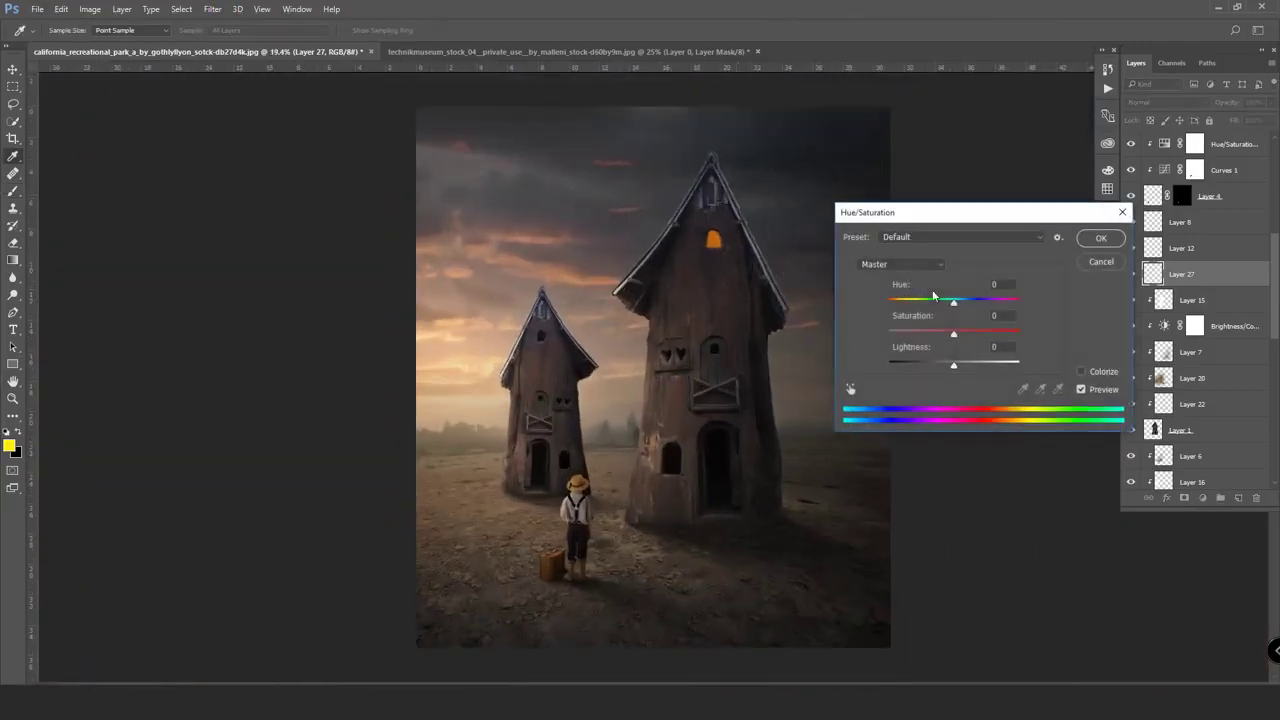
drag(952, 303, 941, 333)
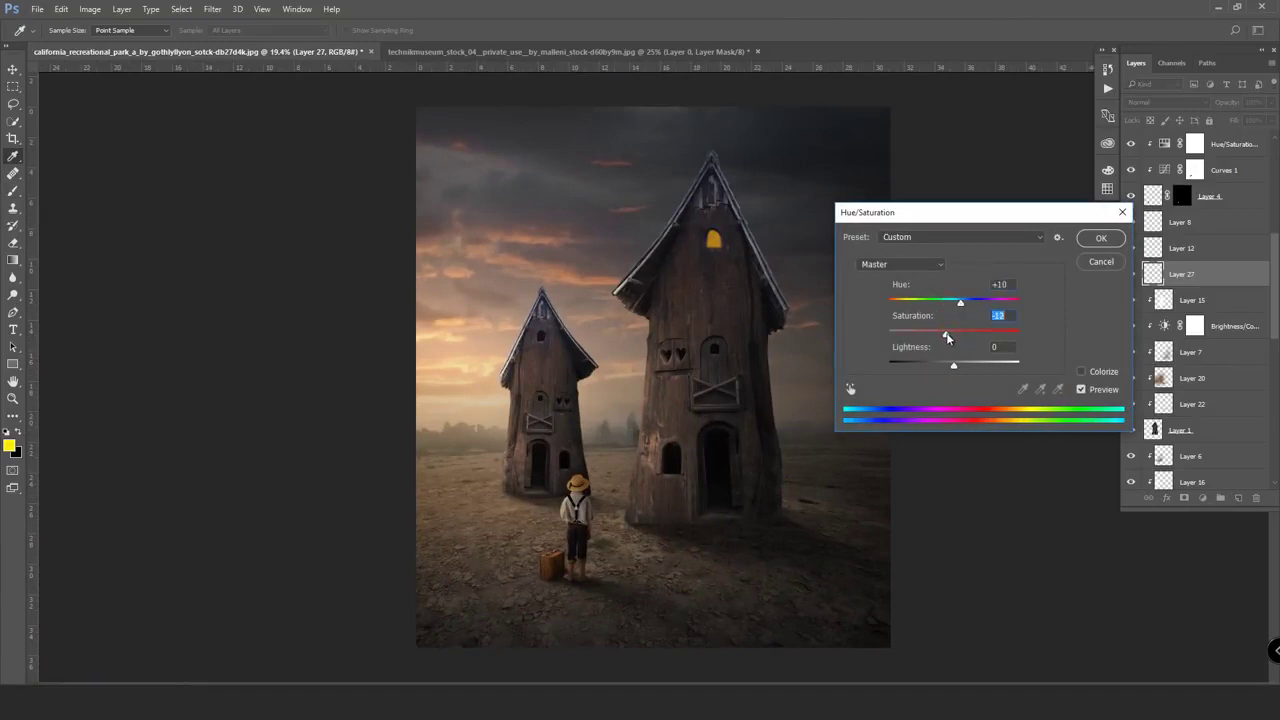
click(1101, 245)
- On new Layer 28, brush an orange-yellow glow over the tall house's upper window
click(1238, 497)
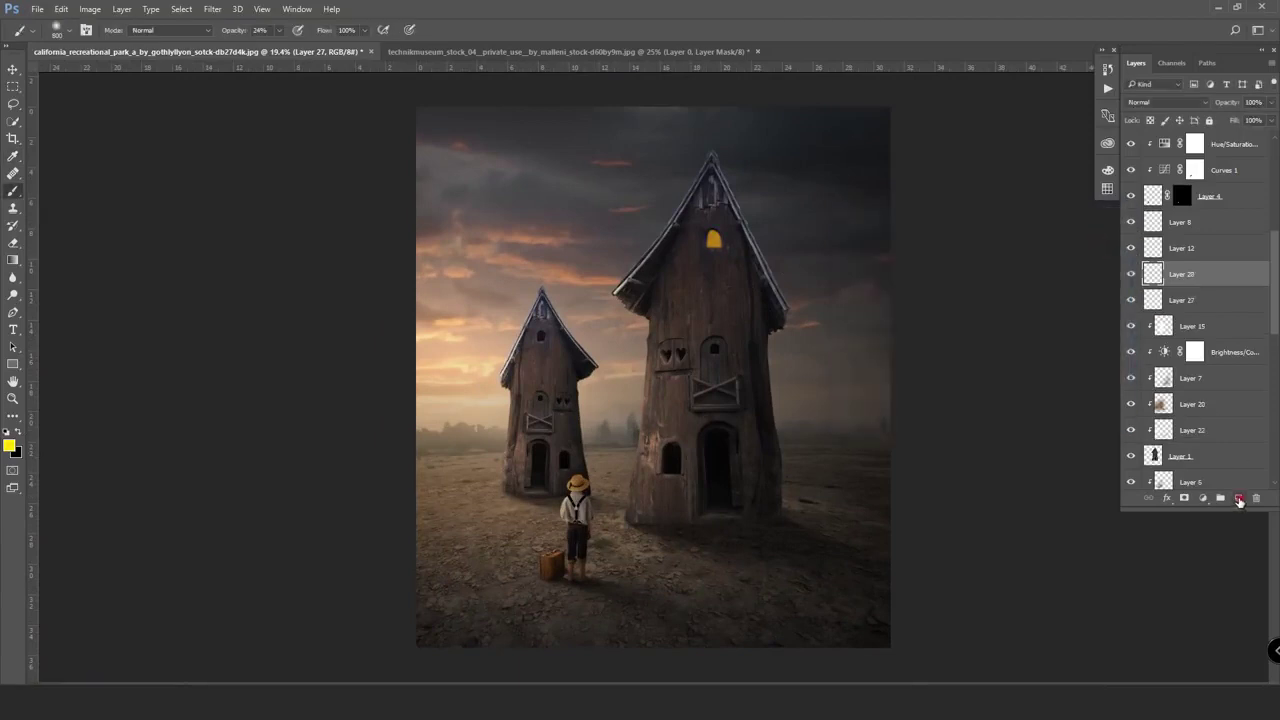
key(b)
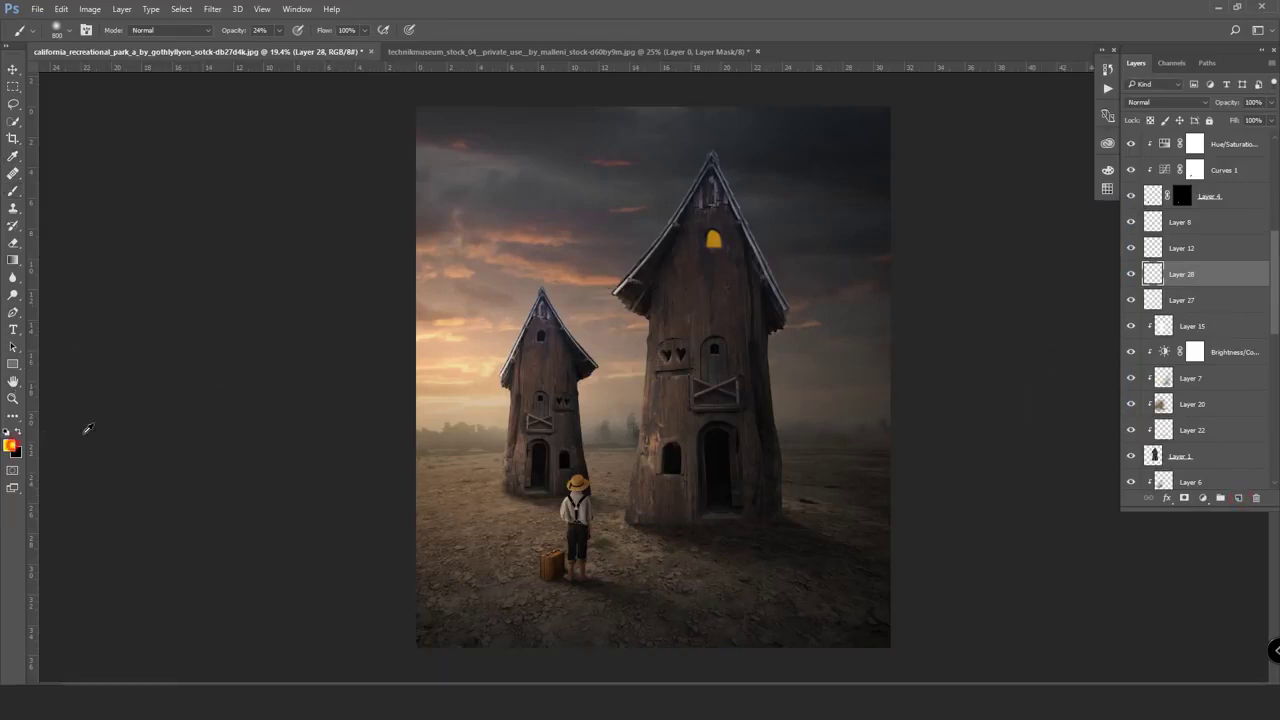
click(9, 445)
click(968, 410)
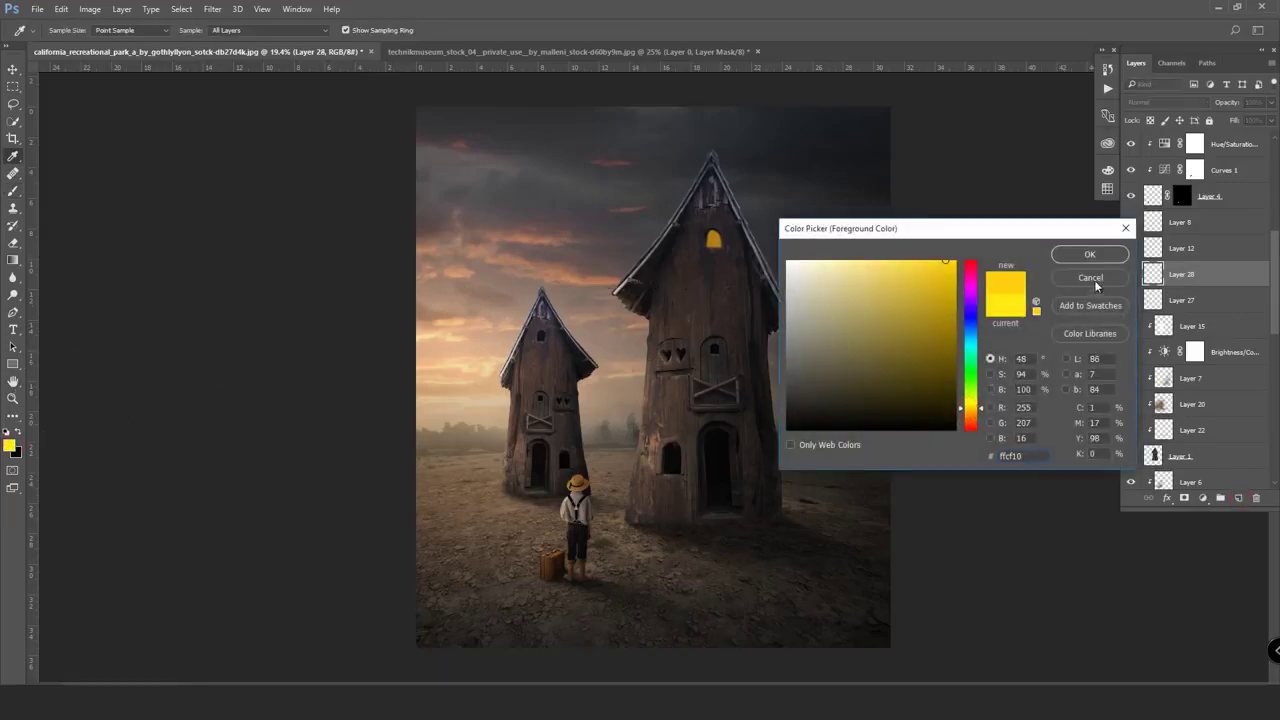
click(1100, 258)
click(713, 238)
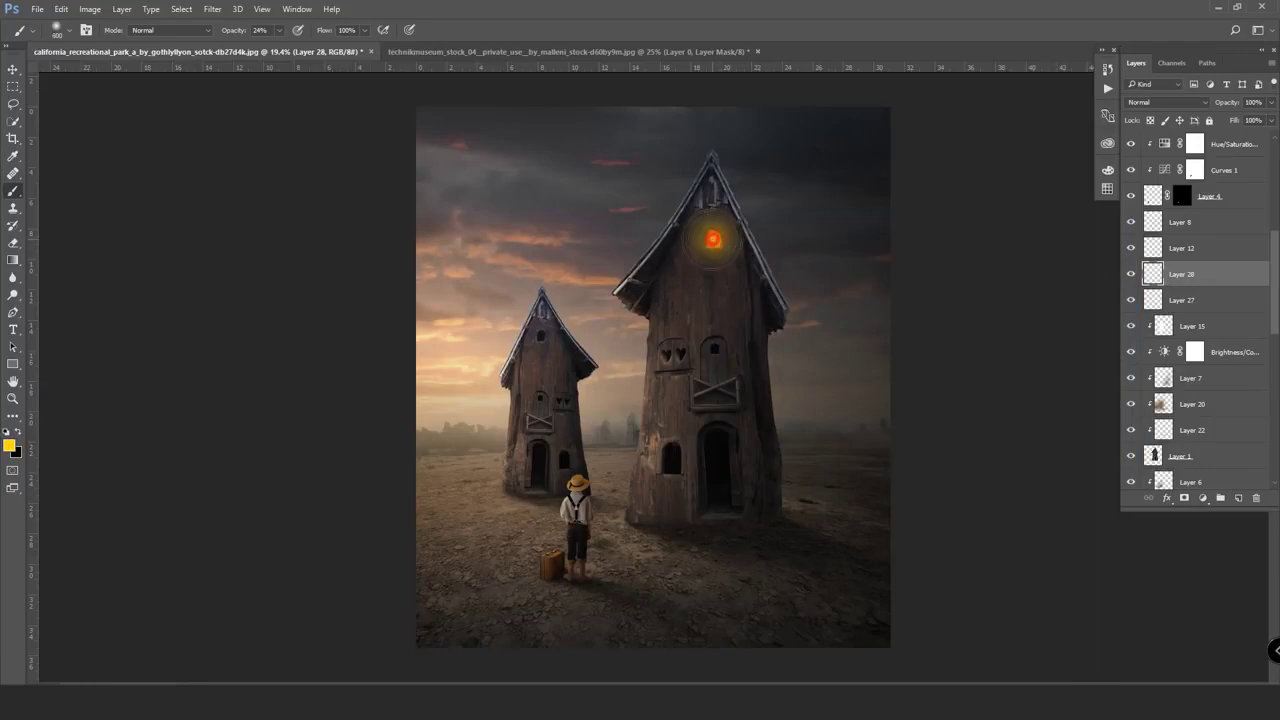
click(713, 238)
click(713, 240)
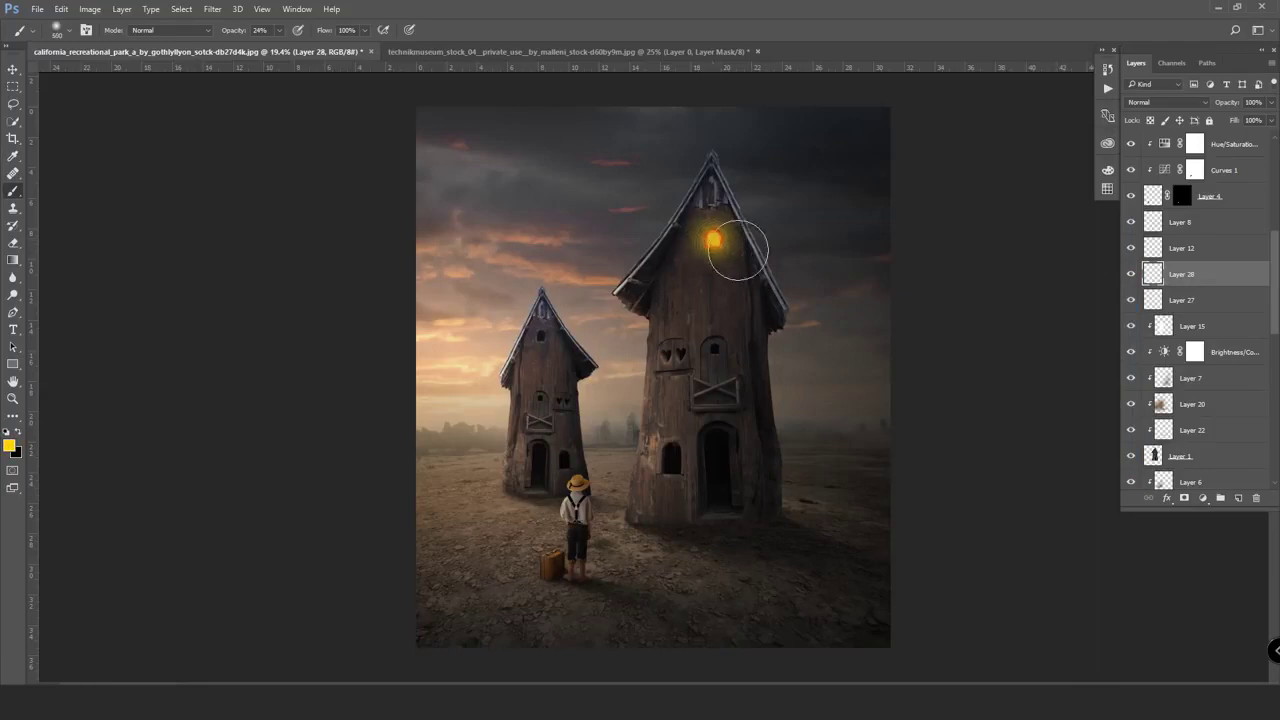
- Set Layer 28 to Color Dodge with fill at 79%
click(1175, 104)
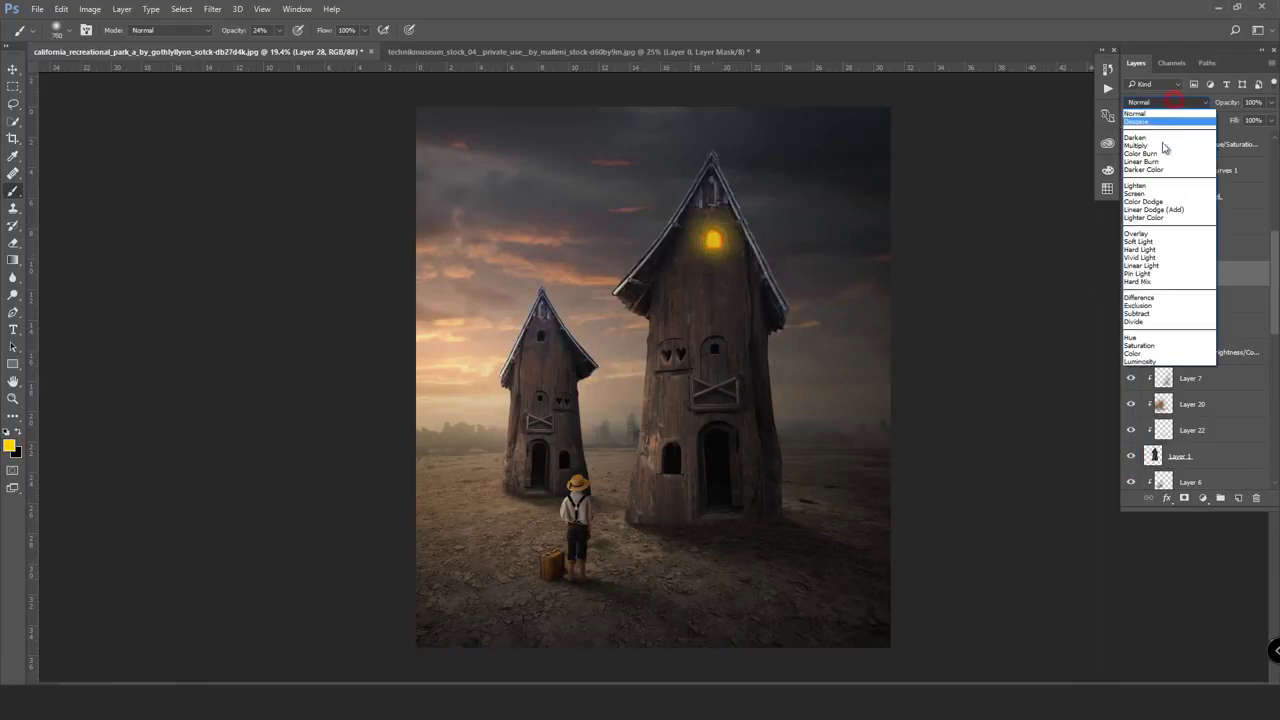
click(1143, 202)
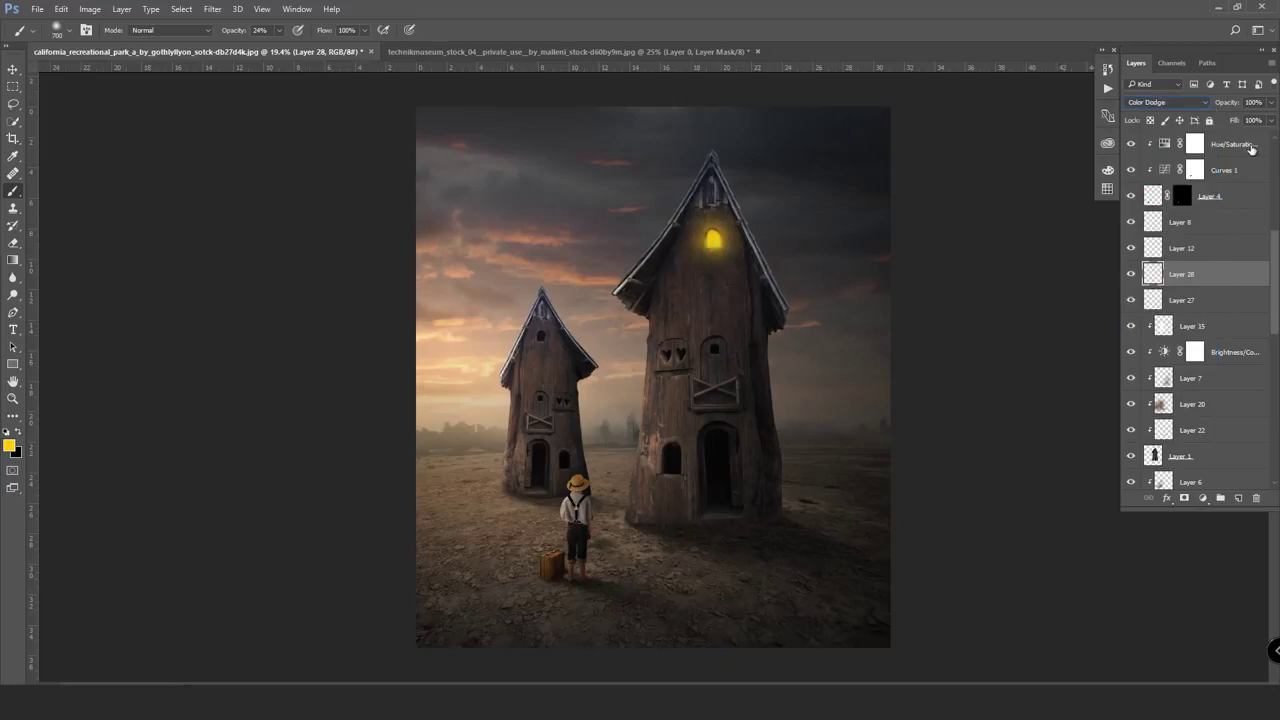
click(1271, 120)
click(1244, 143)
drag(1244, 143, 1258, 143)
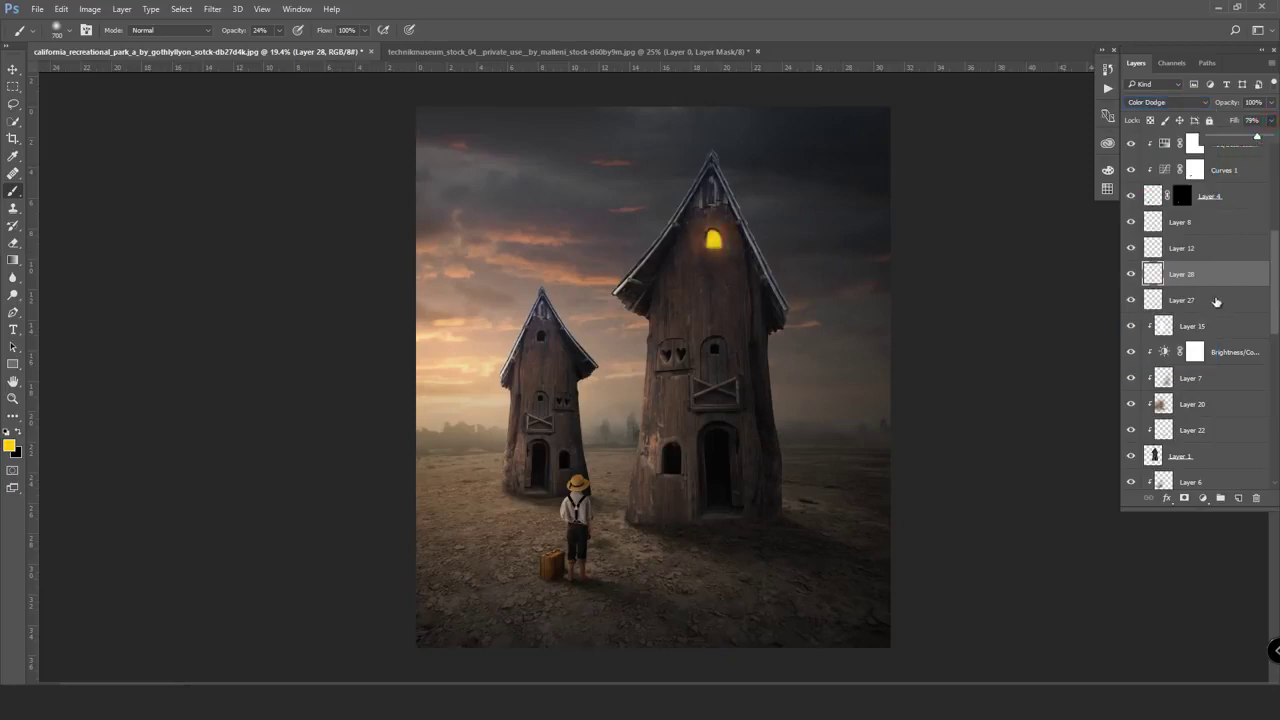
- Reduce Layer 27's fill to 53% to soften the window colour
click(1214, 298)
click(1271, 120)
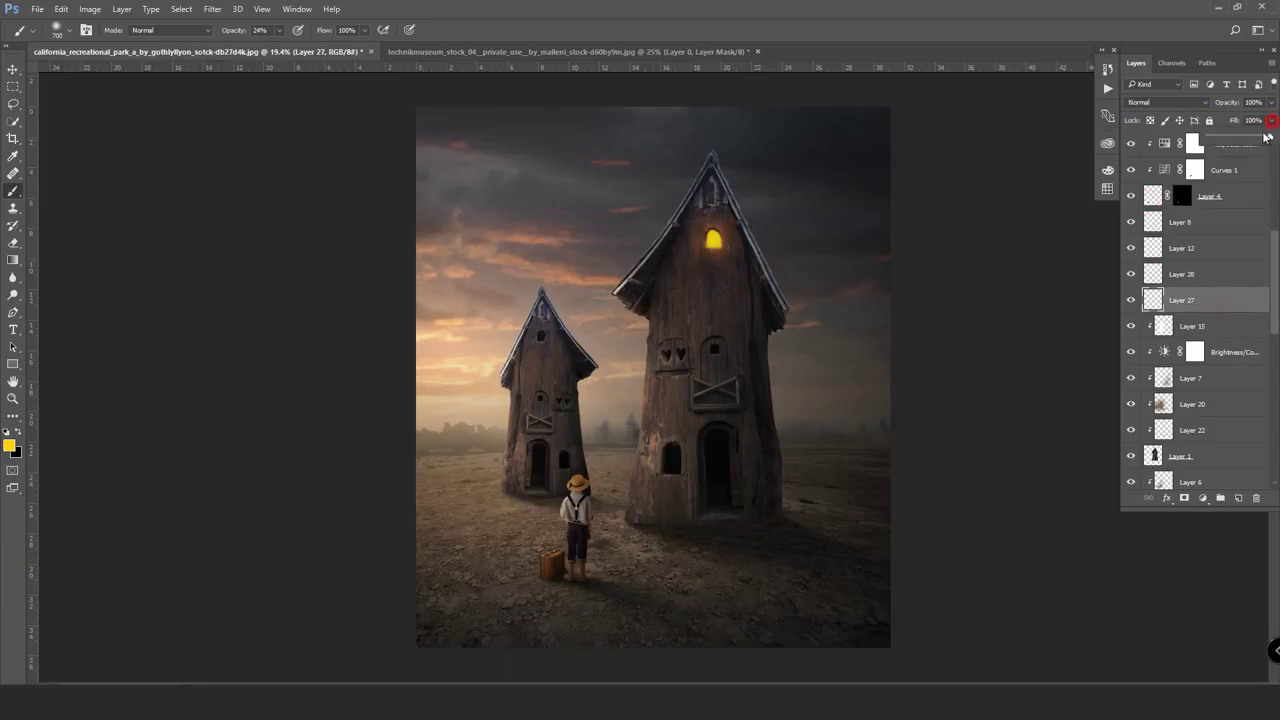
drag(1270, 143, 1248, 141)
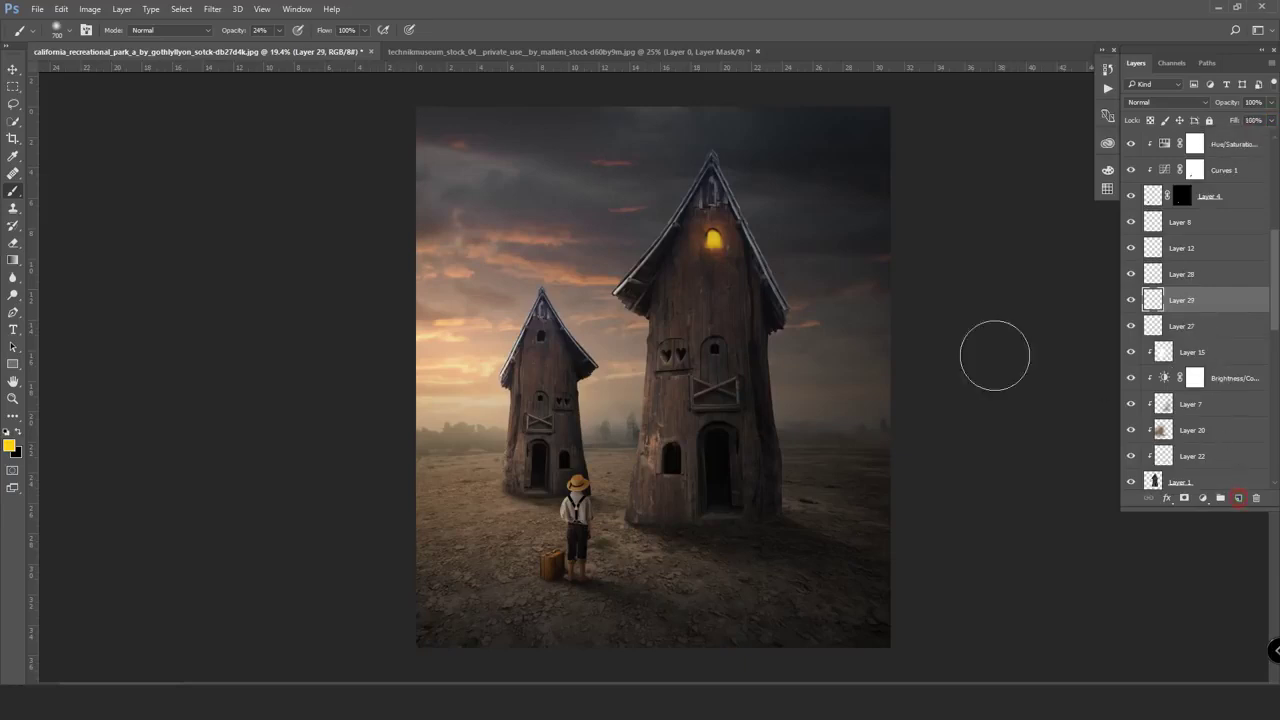
click(1203, 504)
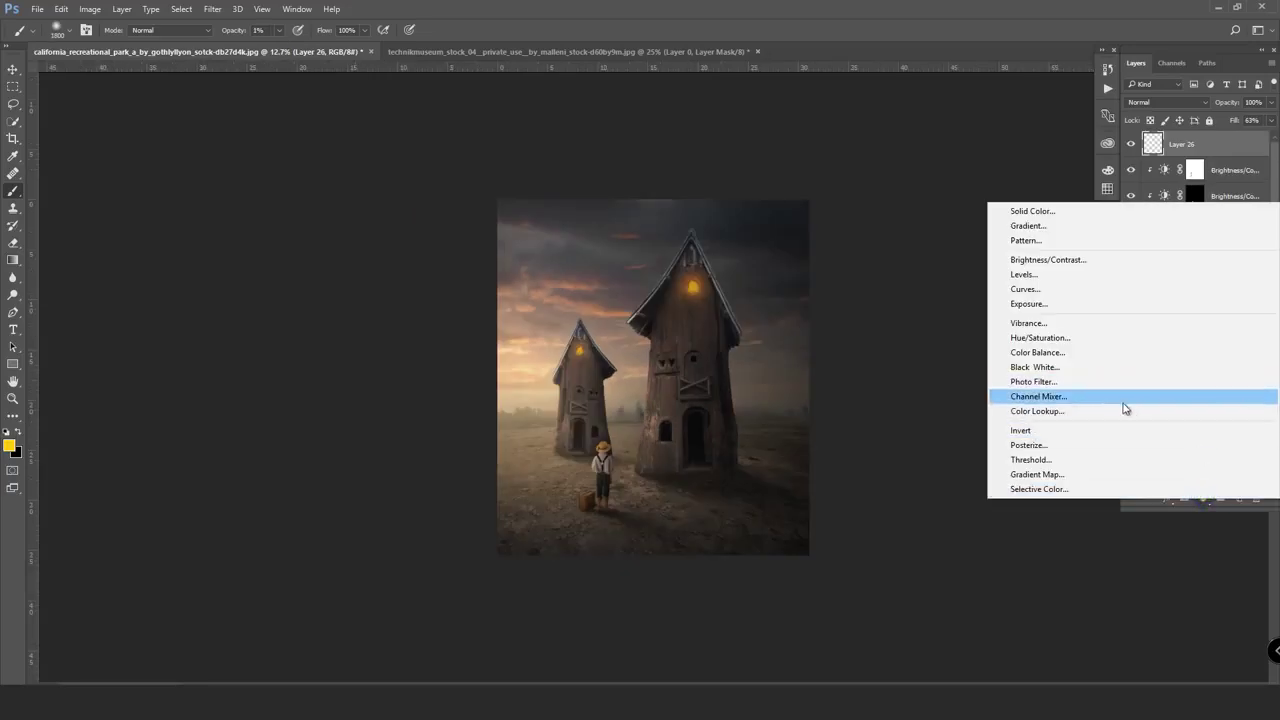
- Add a Color Lookup layer, try LateSunset and HorrorBlue looks, and lower its opacity
click(1125, 409)
click(970, 280)
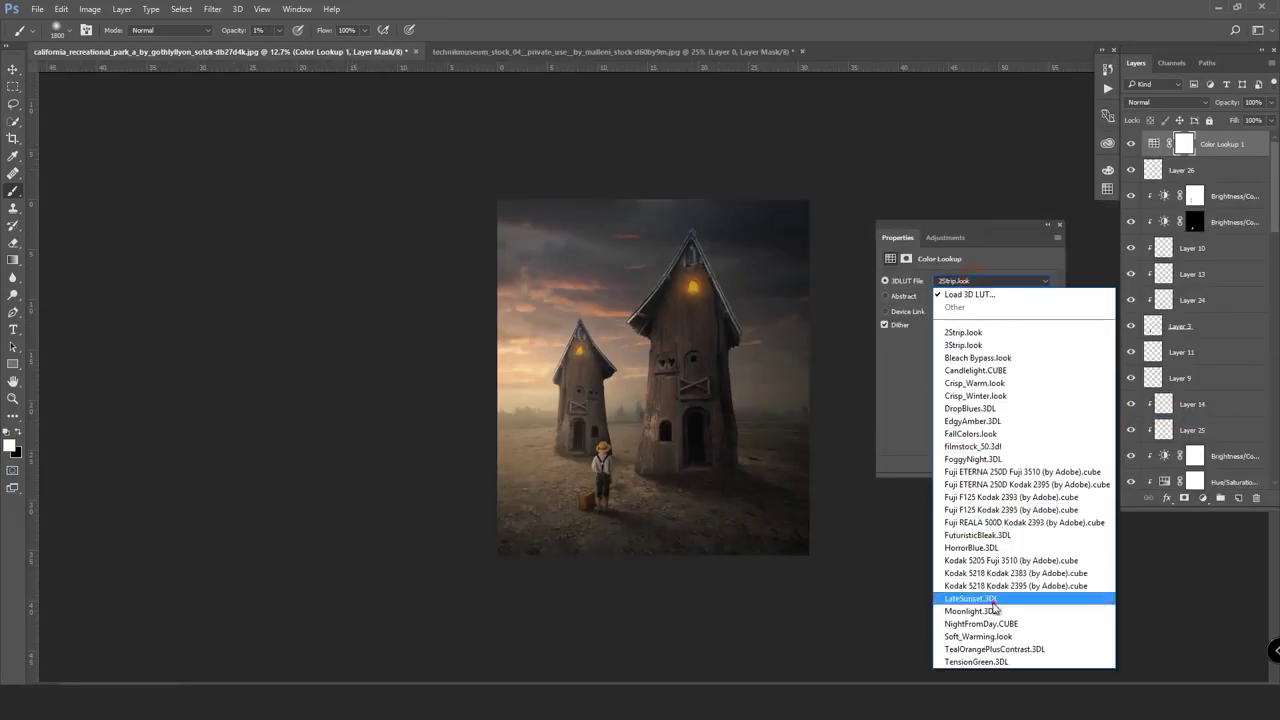
click(1010, 591)
key(Up)
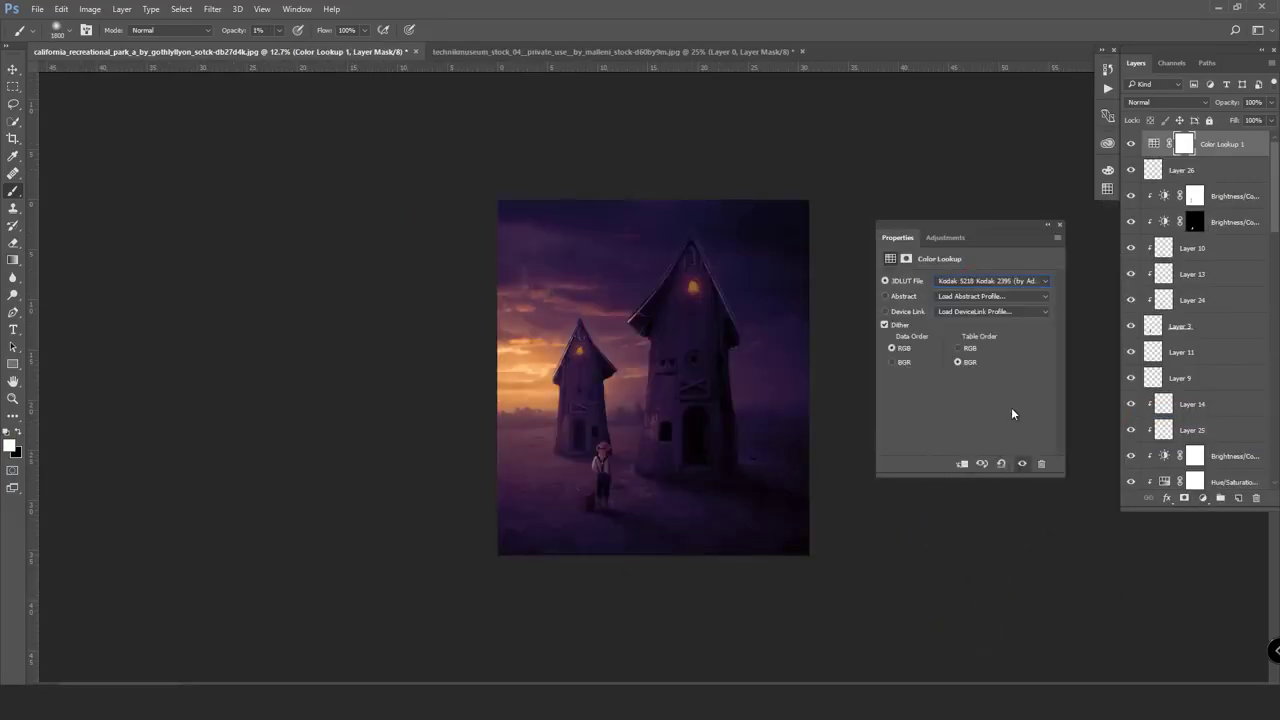
key(Up)
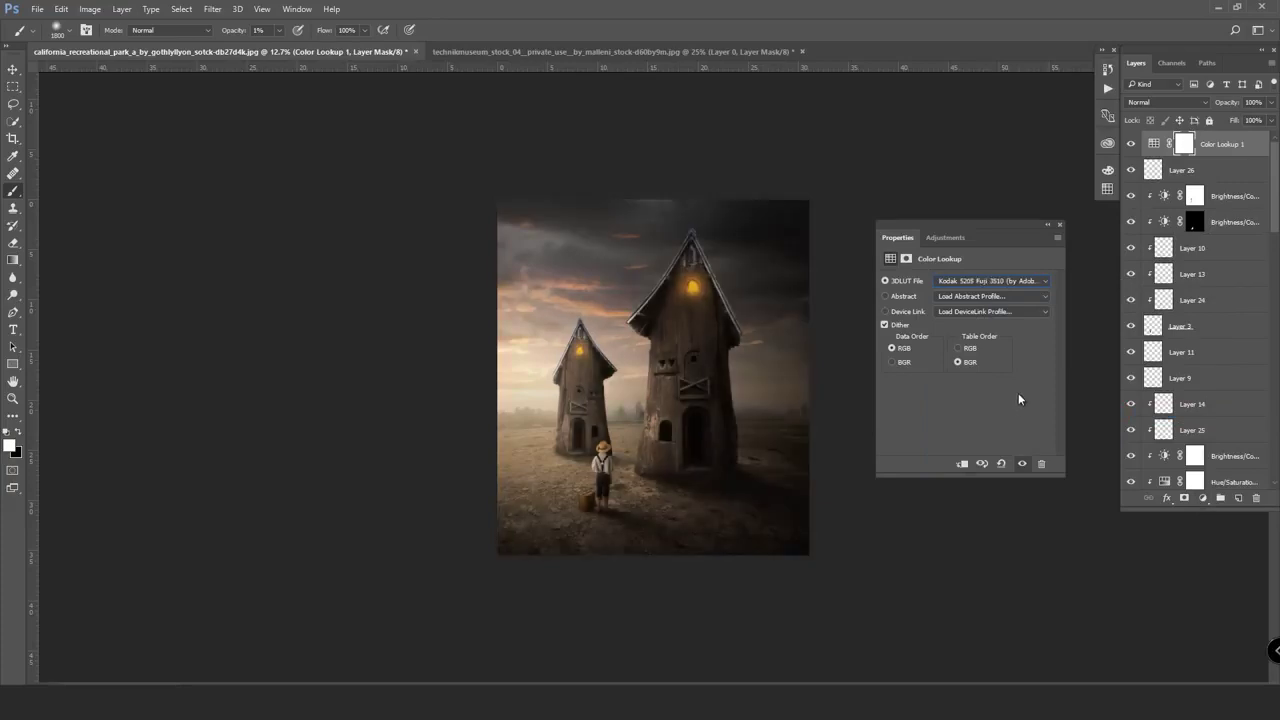
key(Up)
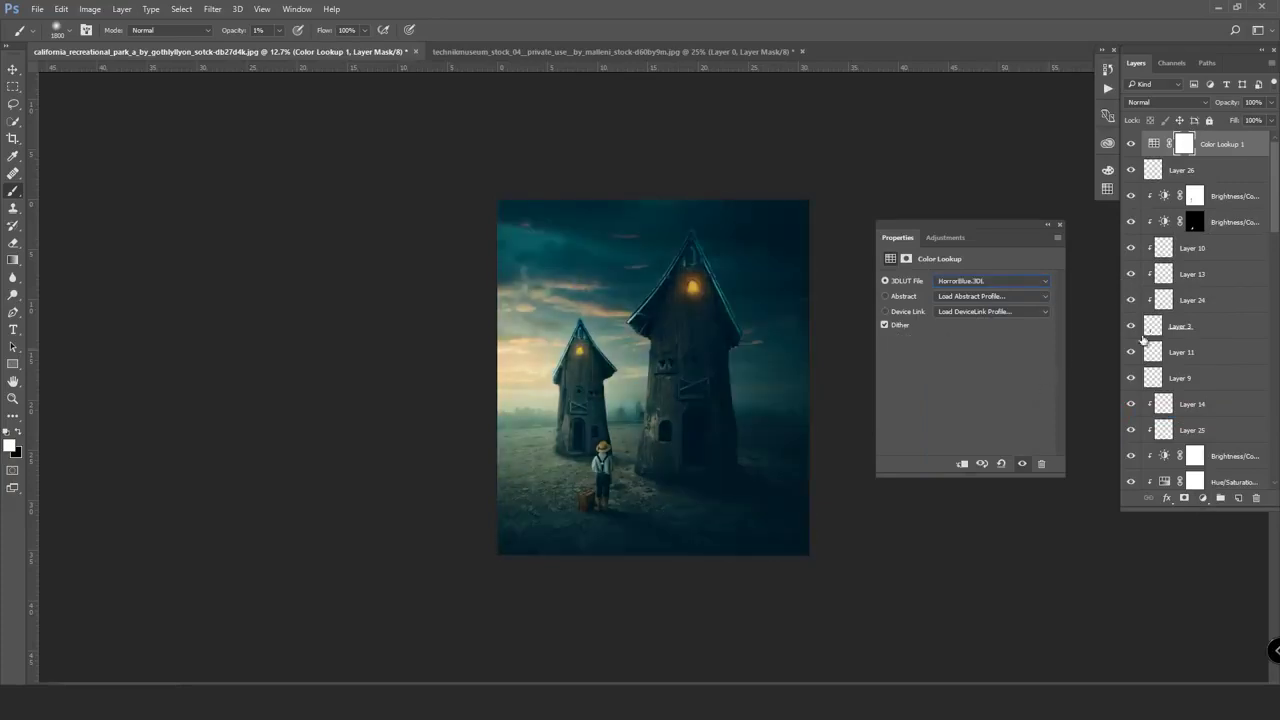
click(1276, 103)
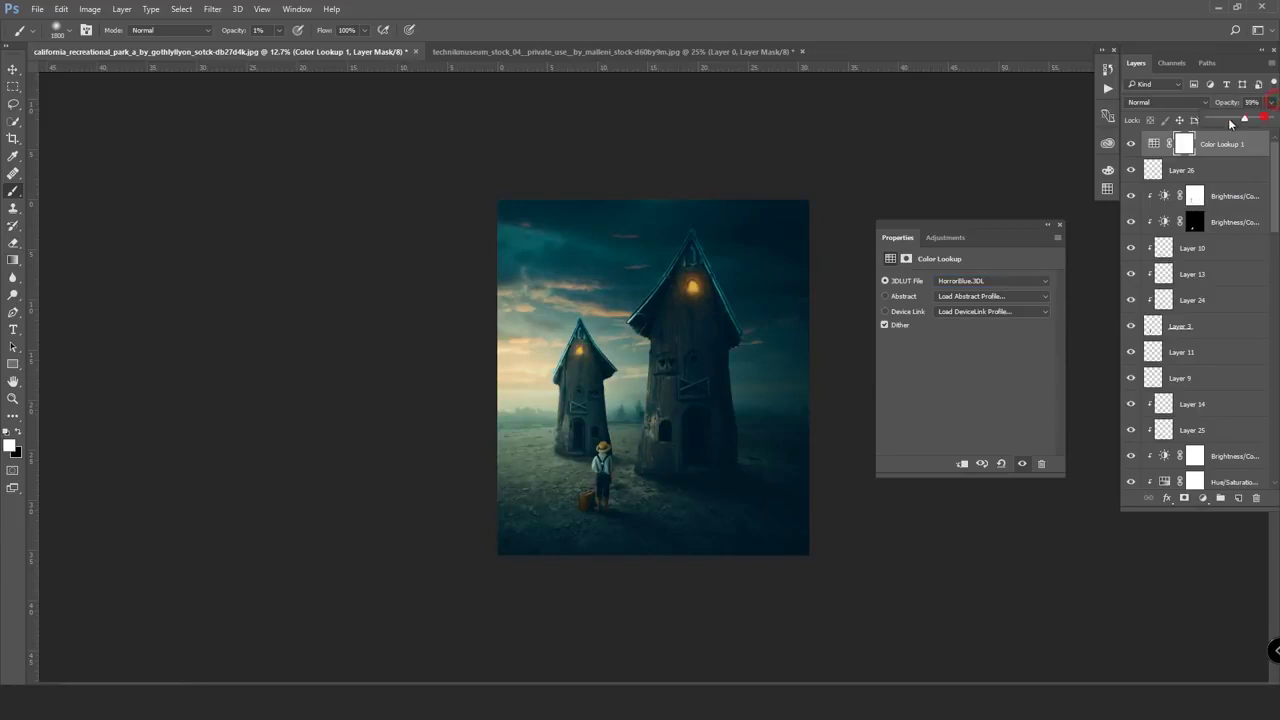
mouse_move(1270, 118)
mouse_down()
mouse_move(1201, 124)
mouse_move(1236, 122)
mouse_up()
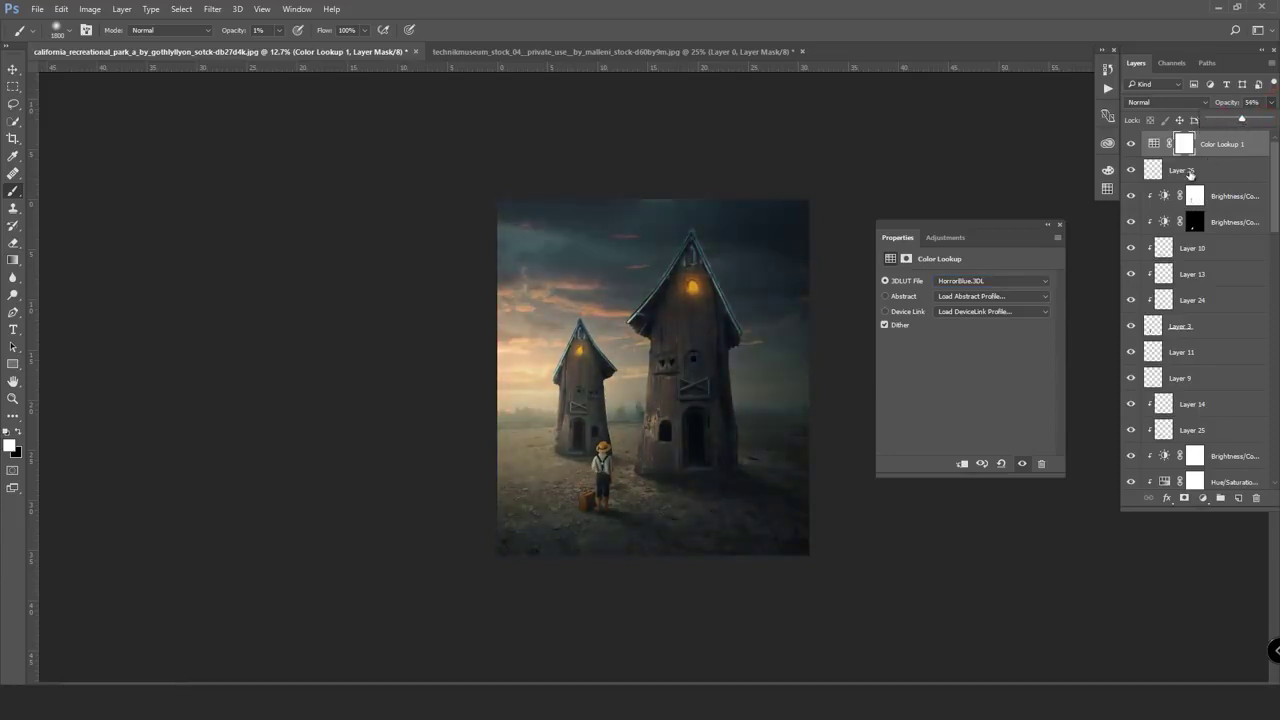
- Browse the LUT looks, settling on Fuji ETERNA 250D Fuji 3510
click(1013, 280)
click(995, 394)
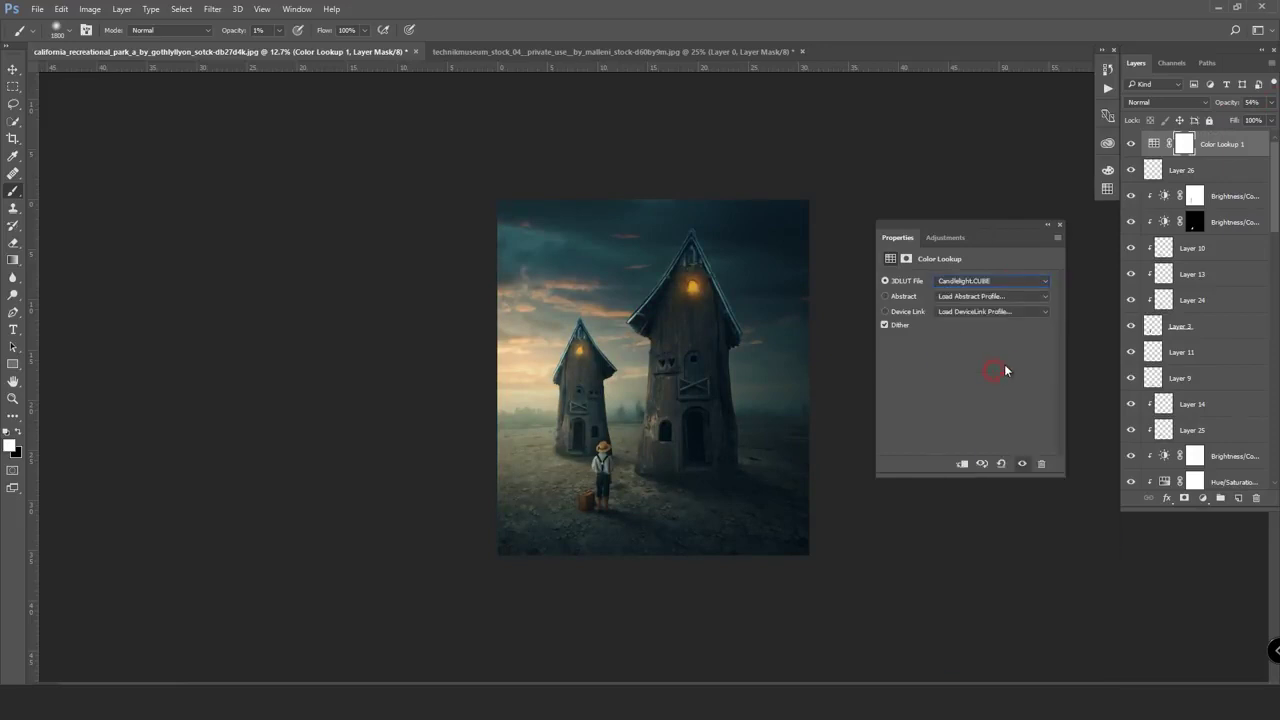
key(Down)
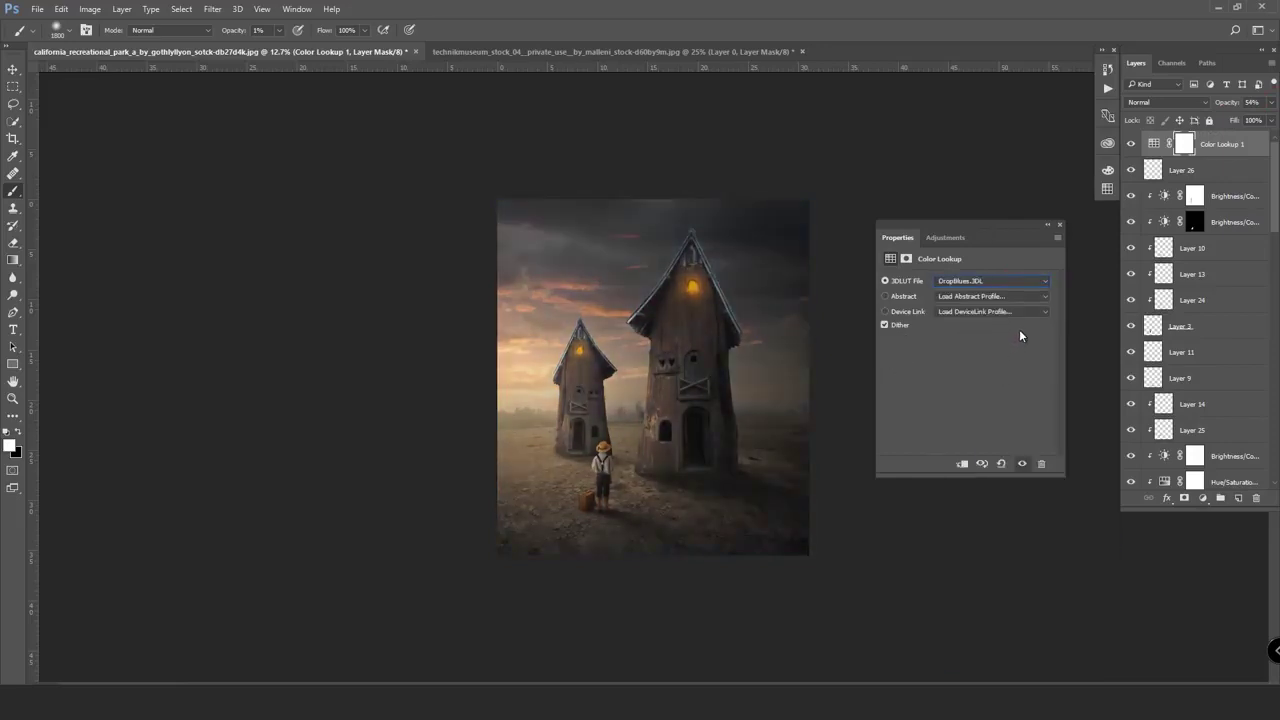
key(Down)
key(Down)
key(Down)
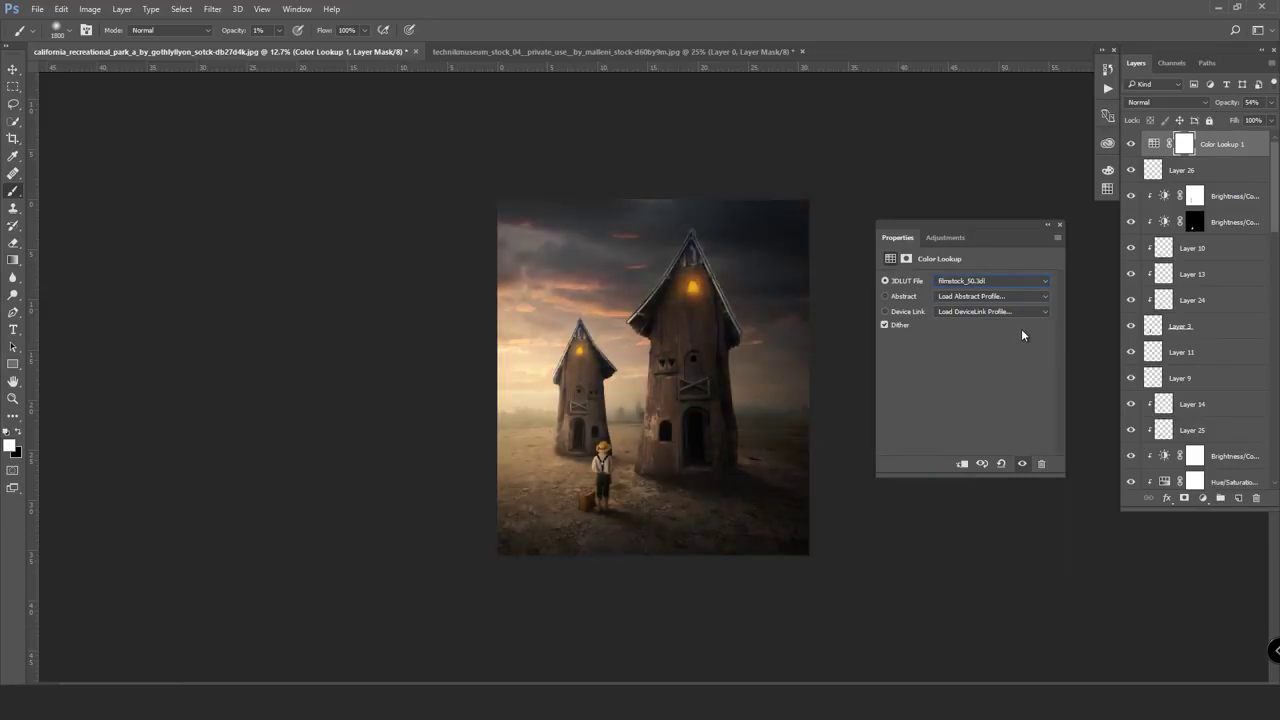
key(Down)
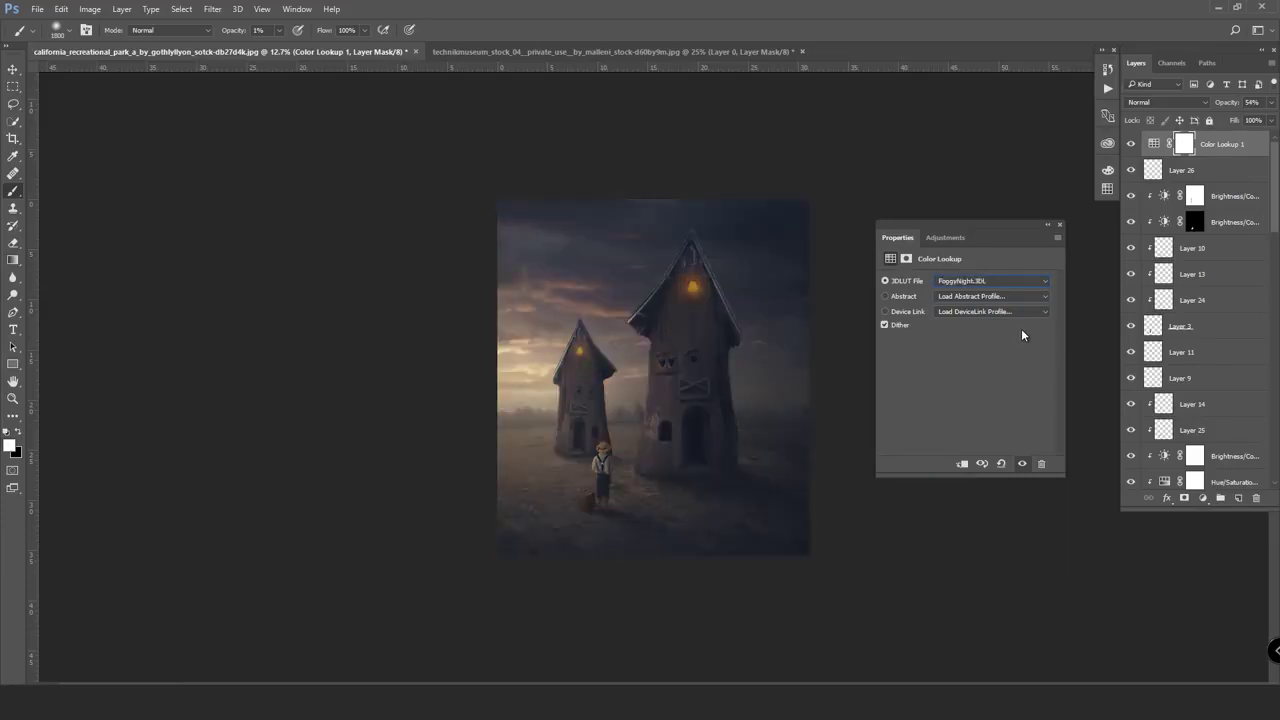
key(Down)
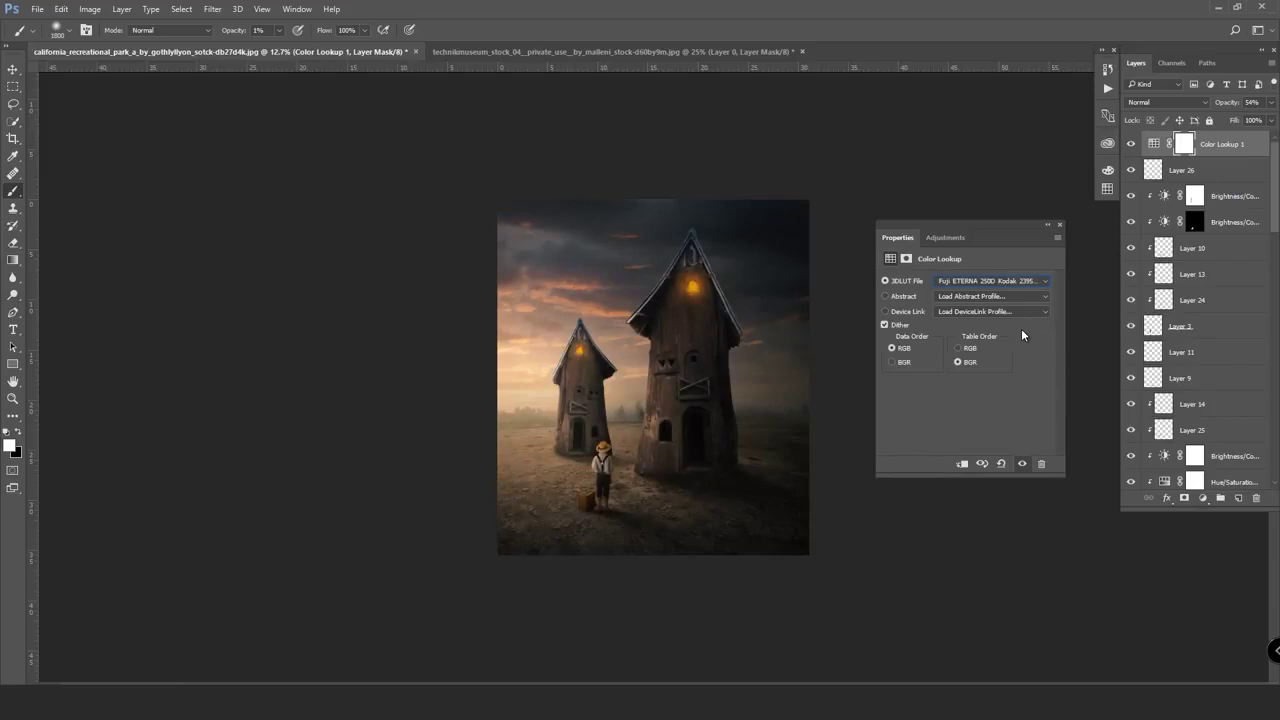
key(Down)
- Compare the grading on and off, then reduce the lookup layer's opacity to about 32%
click(1131, 144)
click(1131, 144)
click(1132, 145)
click(1271, 102)
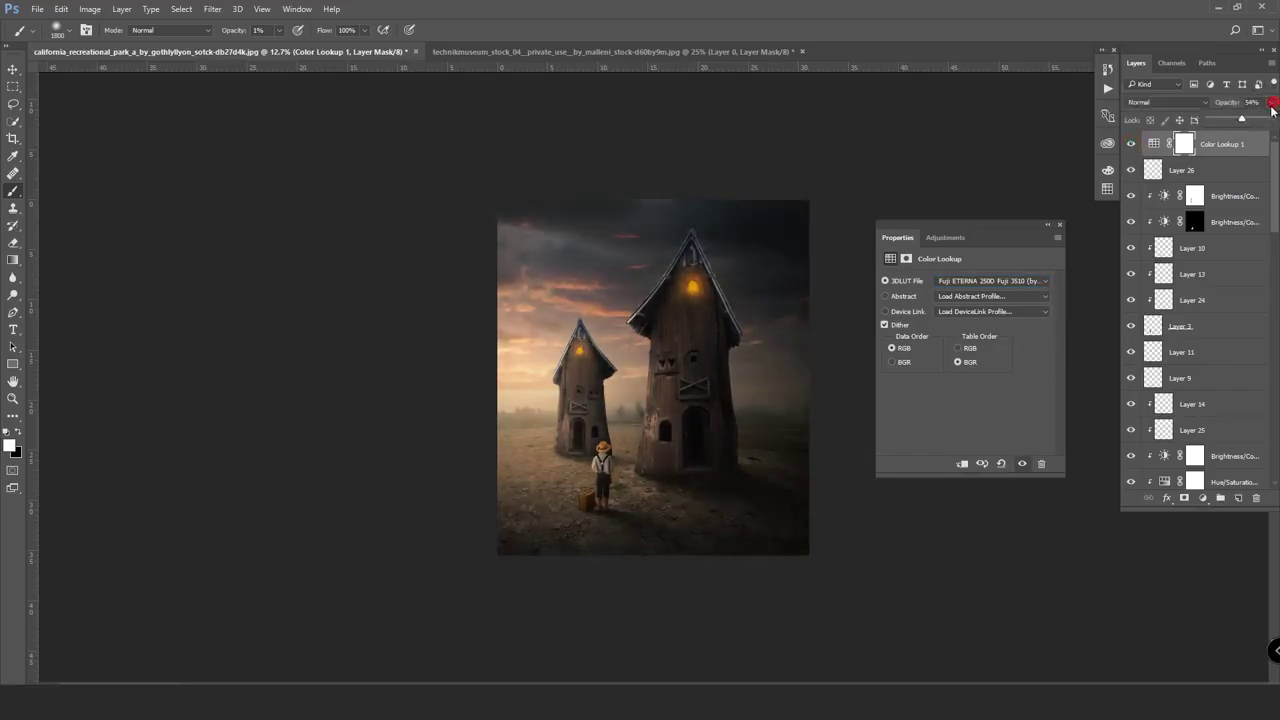
drag(1249, 120, 1233, 130)
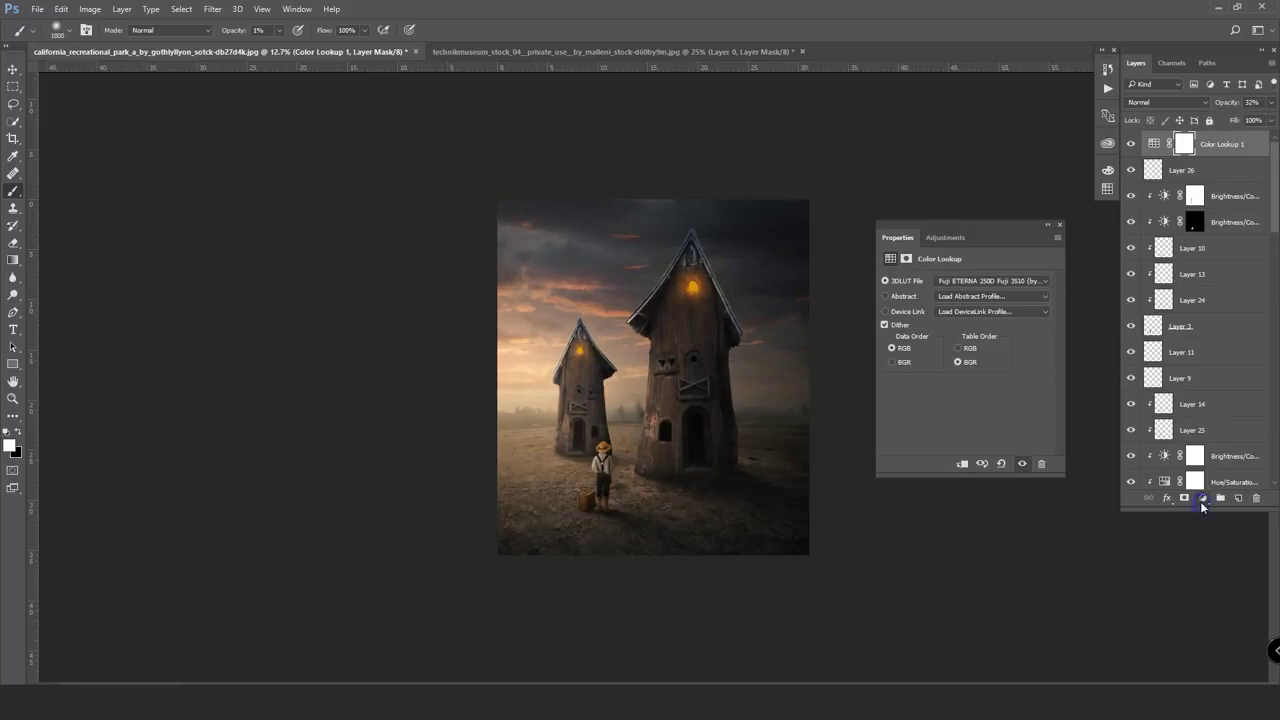
- Add a second Color Lookup layer using the TealOrangePlusContrast.3DL lookup table
click(1201, 500)
click(1143, 412)
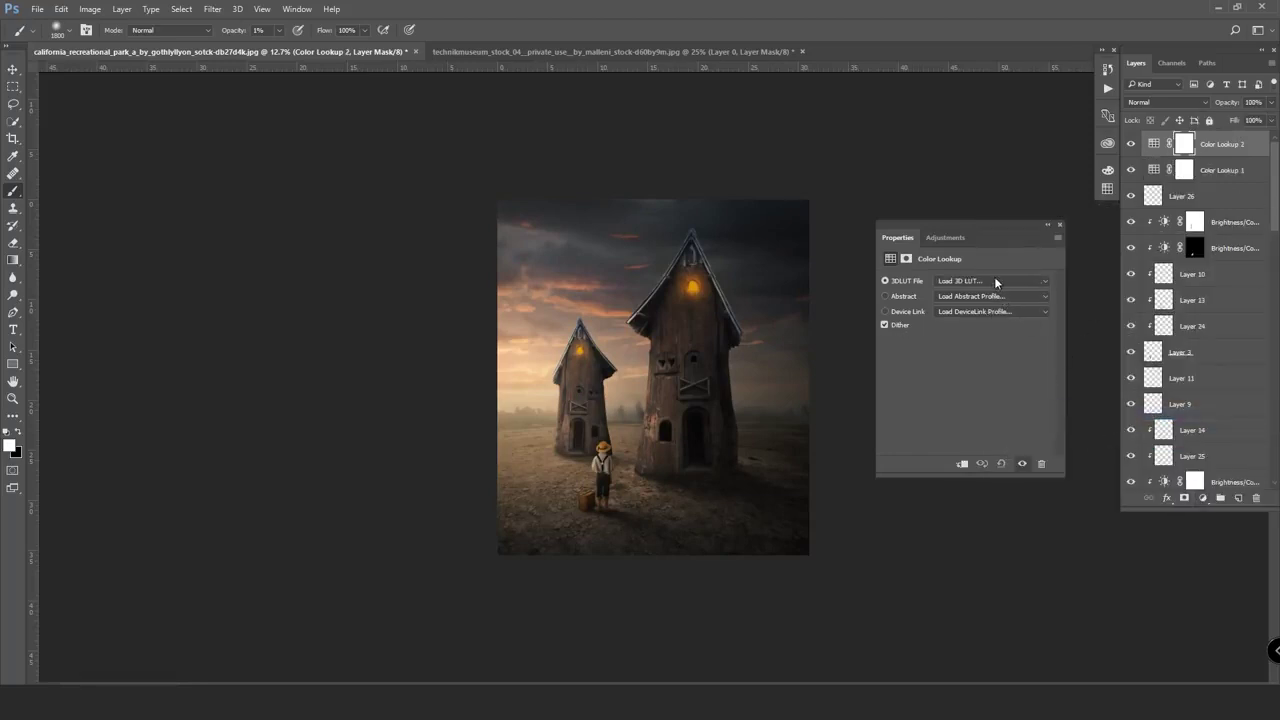
click(994, 280)
click(995, 665)
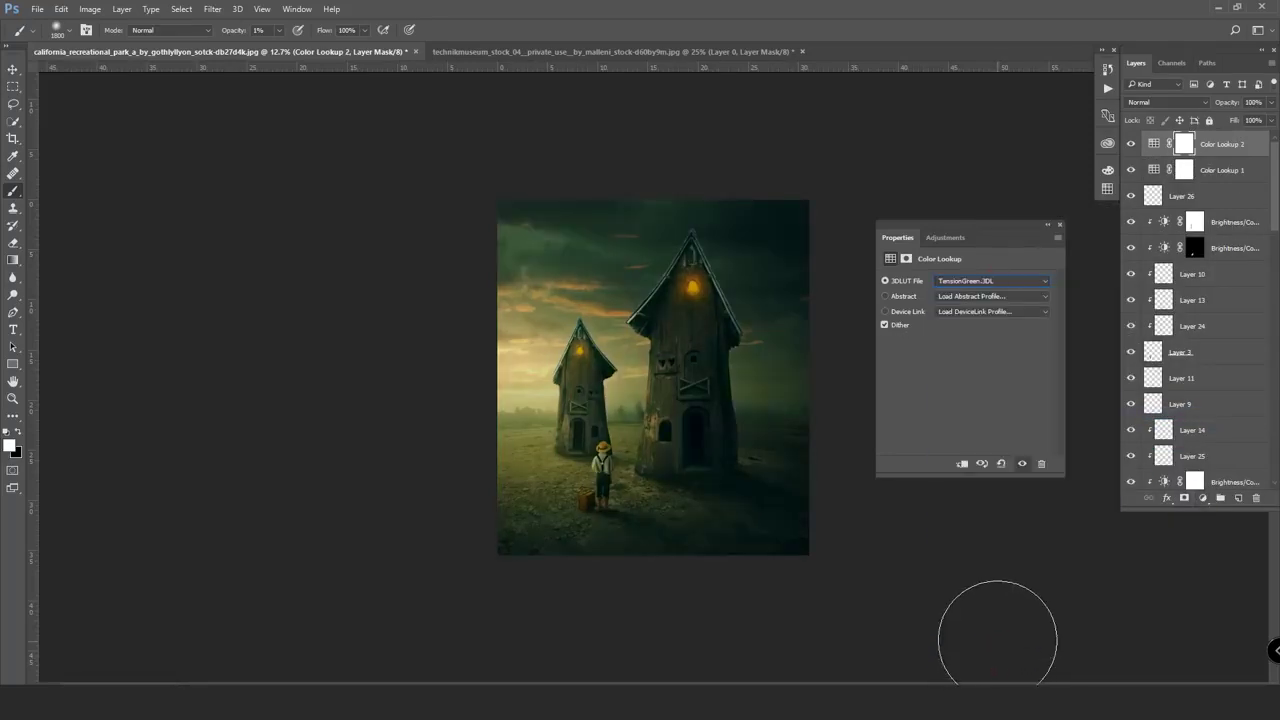
key(Up)
key(Up)
key(Down)
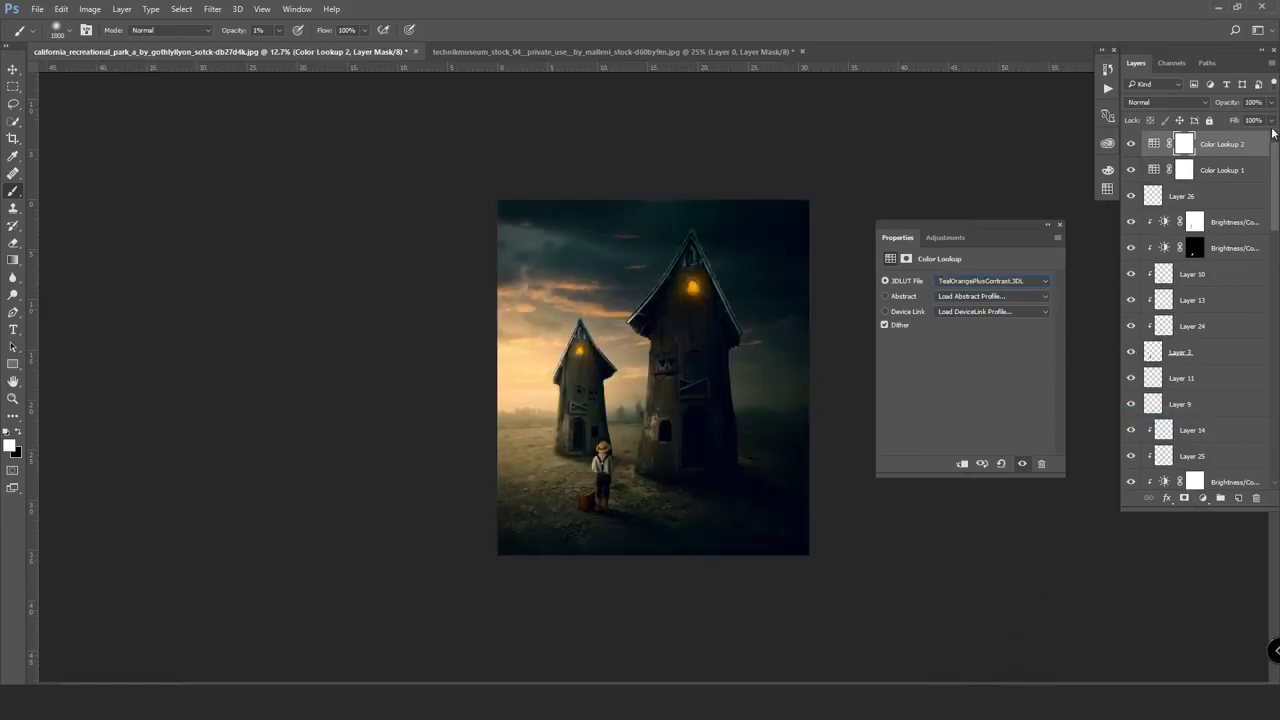
drag(1271, 103, 1213, 116)
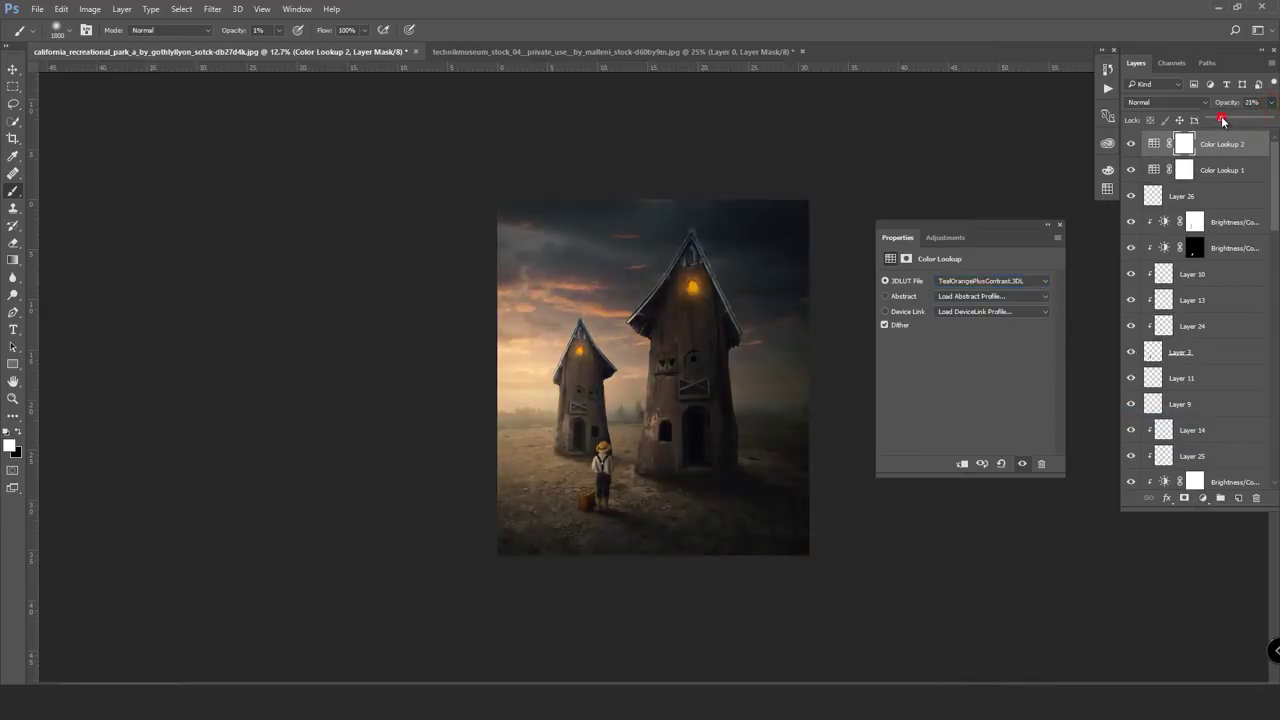
drag(1221, 118, 1221, 118)
- Delete Color Lookup 1 and lower Color Lookup 2's opacity to about 20%
click(1158, 176)
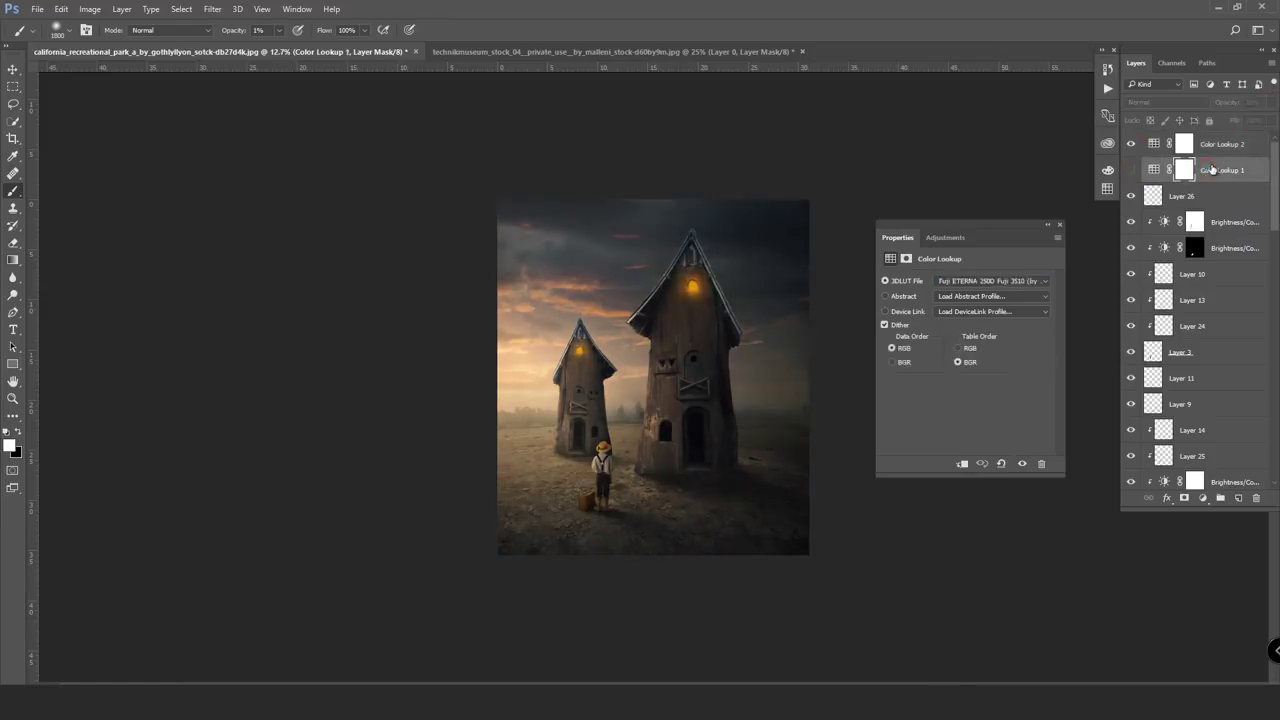
key(Delete)
click(1229, 146)
drag(1271, 103, 1233, 120)
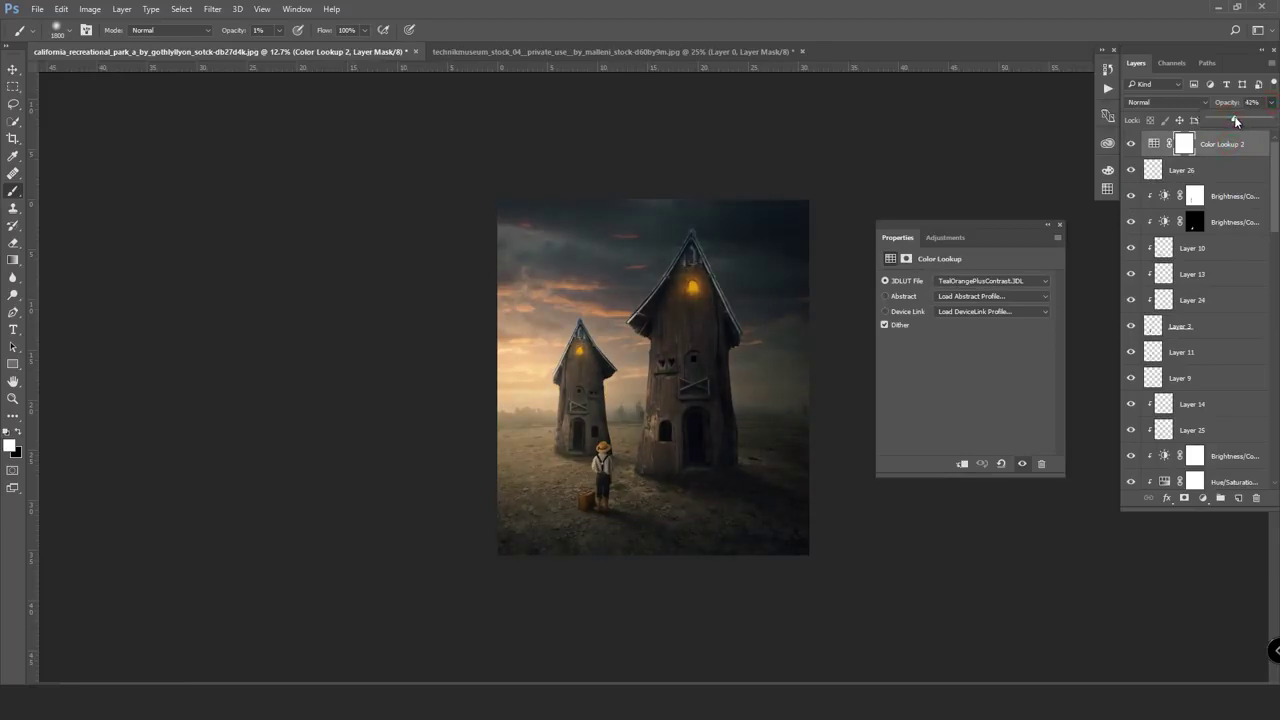
drag(1235, 121, 1209, 121)
click(1059, 224)
scroll(766, 413, up, 2)
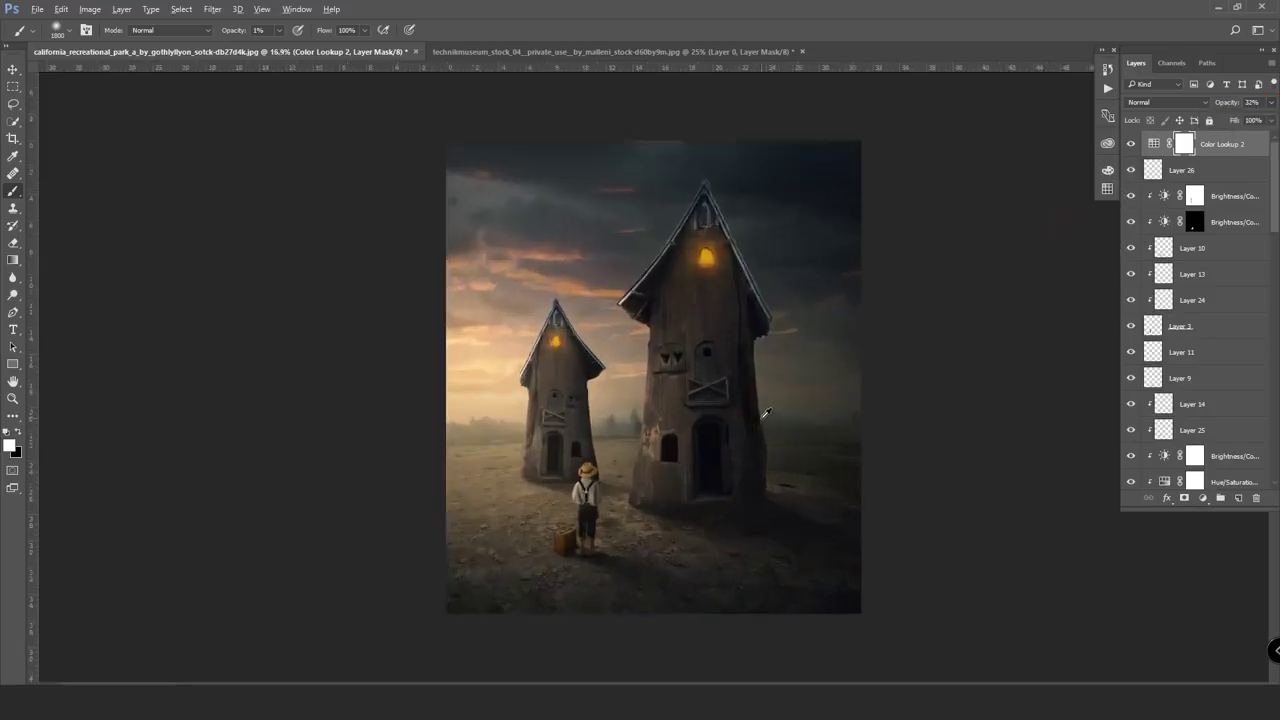
scroll(806, 385, up, 1)
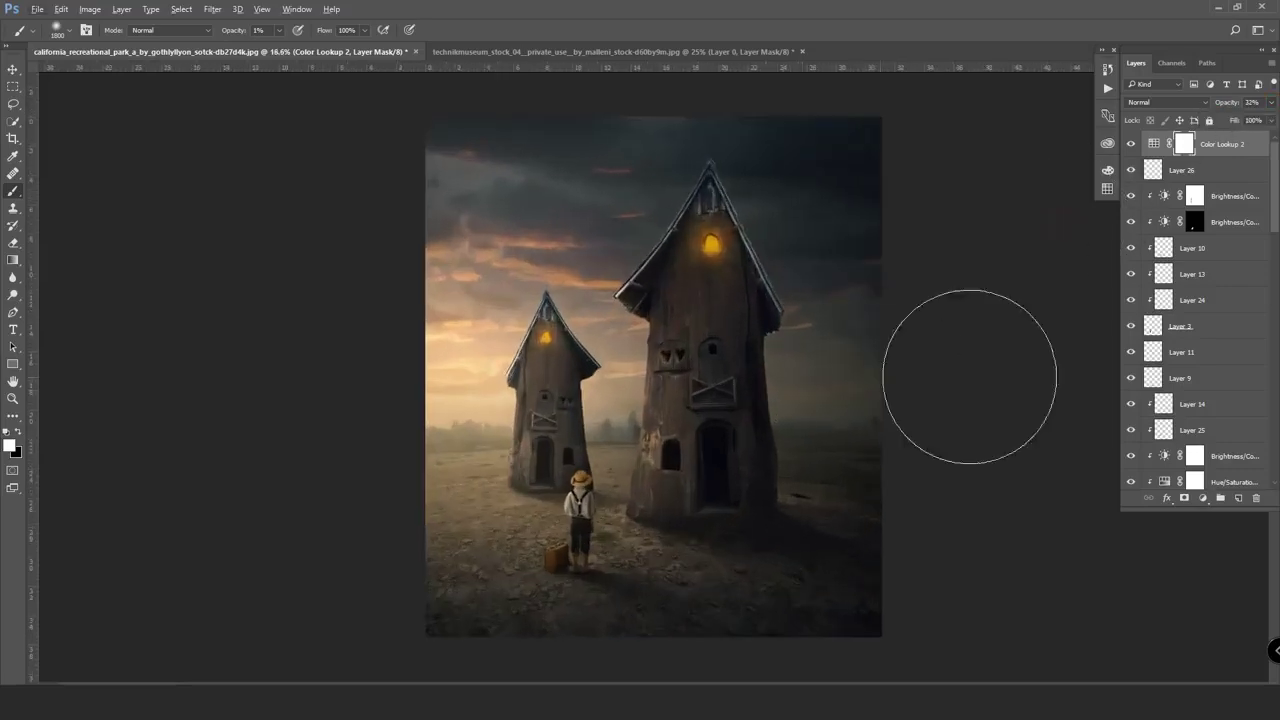
- Add a Color Balance layer nudging the Highlights slightly toward blue and green
click(1204, 499)
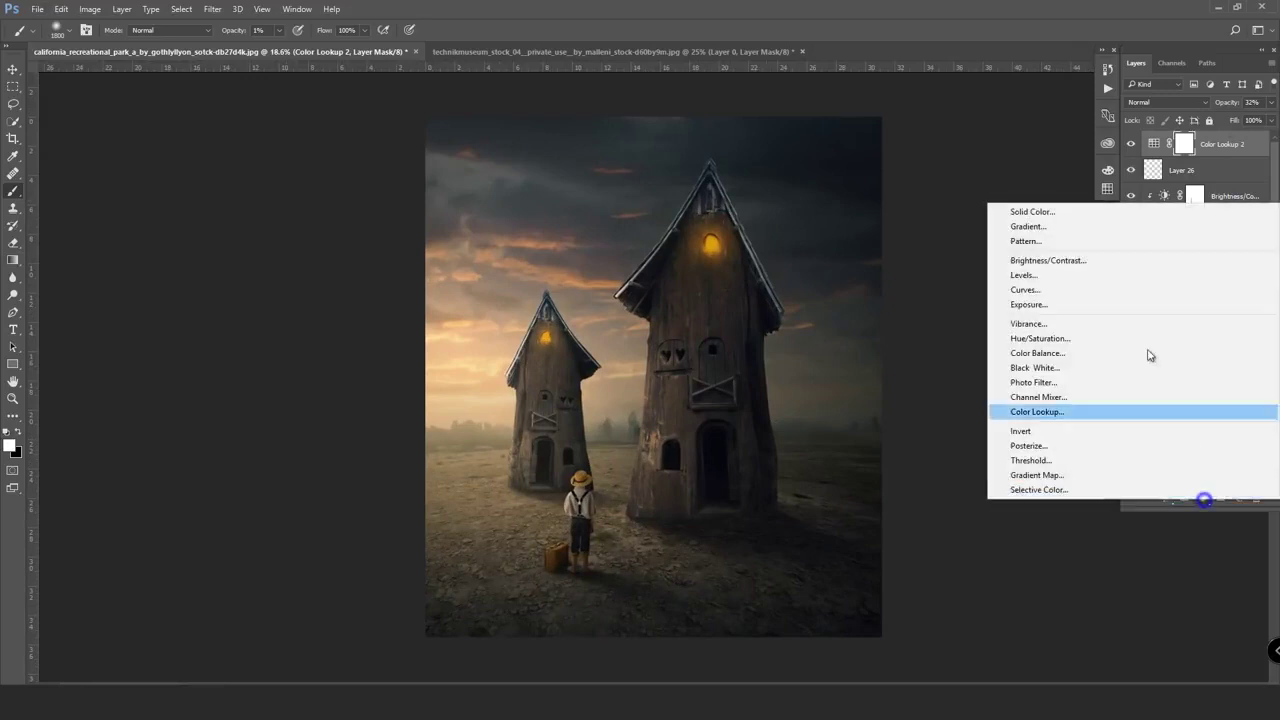
click(1079, 355)
click(967, 283)
click(962, 305)
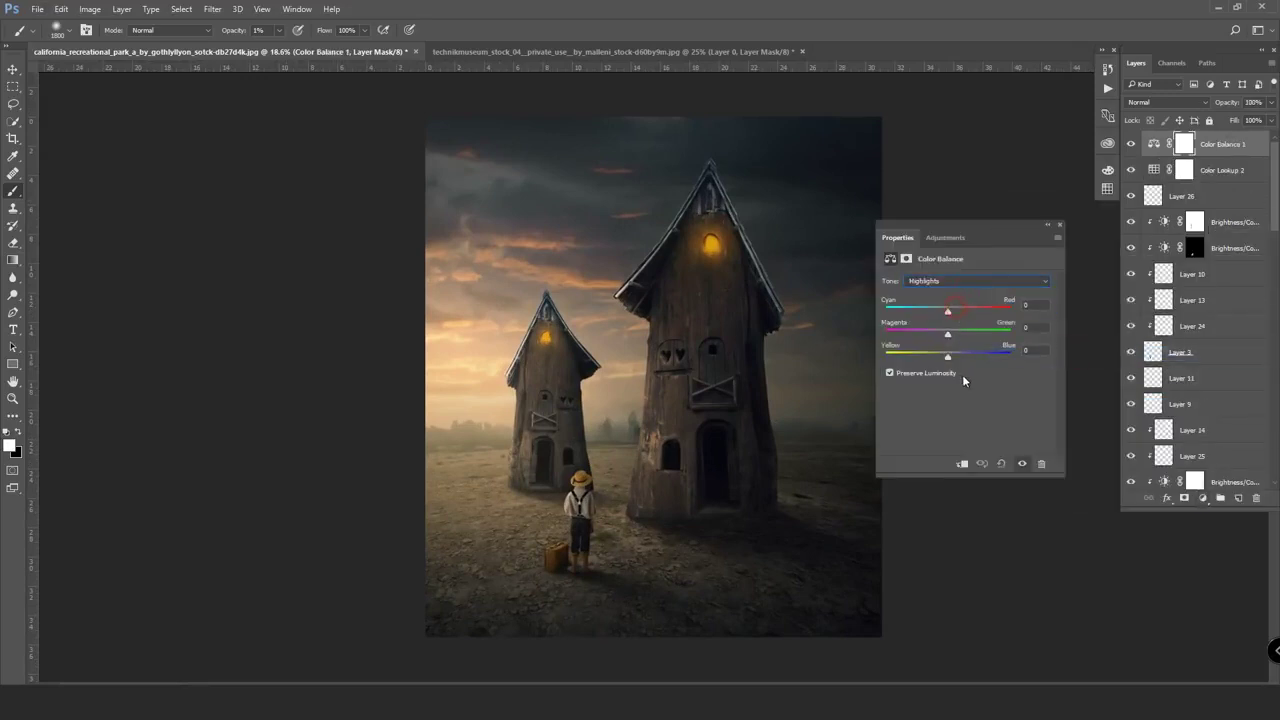
mouse_move(944, 359)
mouse_down()
mouse_move(963, 315)
mouse_move(953, 309)
mouse_move(947, 337)
mouse_up()
drag(951, 333, 952, 334)
click(1061, 228)
- Compare the grade by toggling layers, then set Color Lookup 2 opacity to about 30%
click(1131, 144)
click(1133, 172)
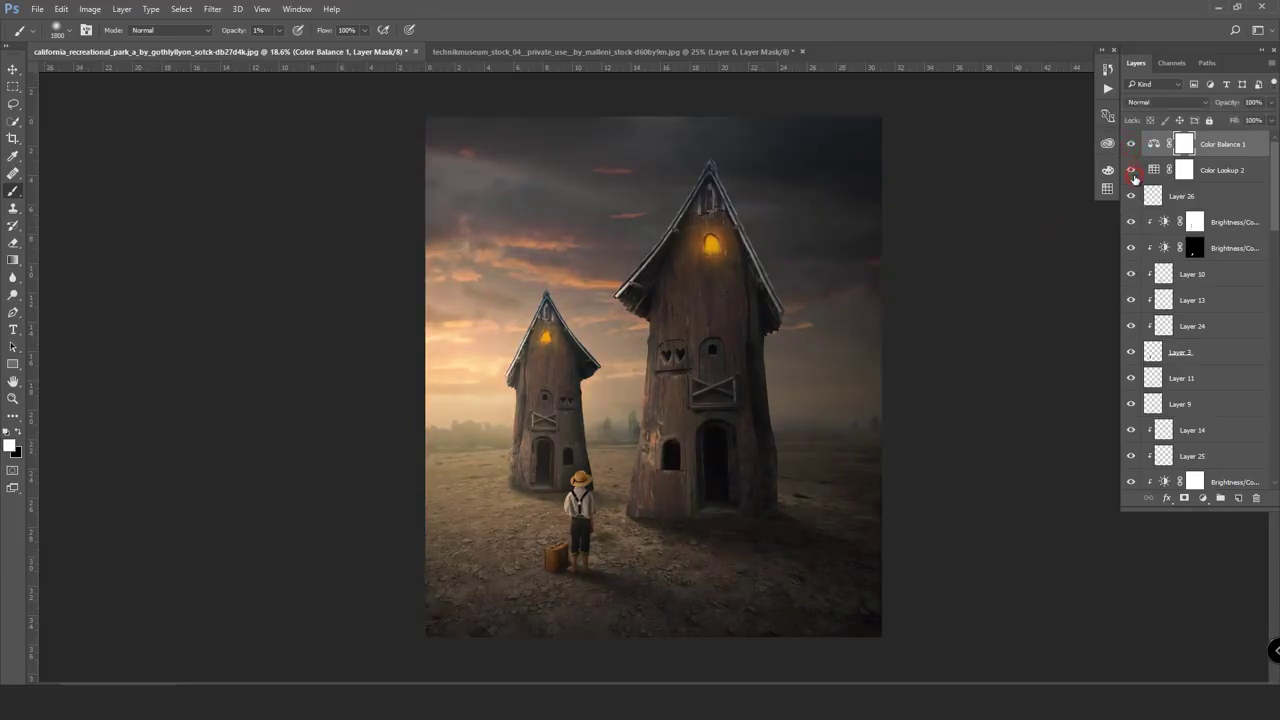
click(1132, 172)
click(1226, 175)
click(1271, 102)
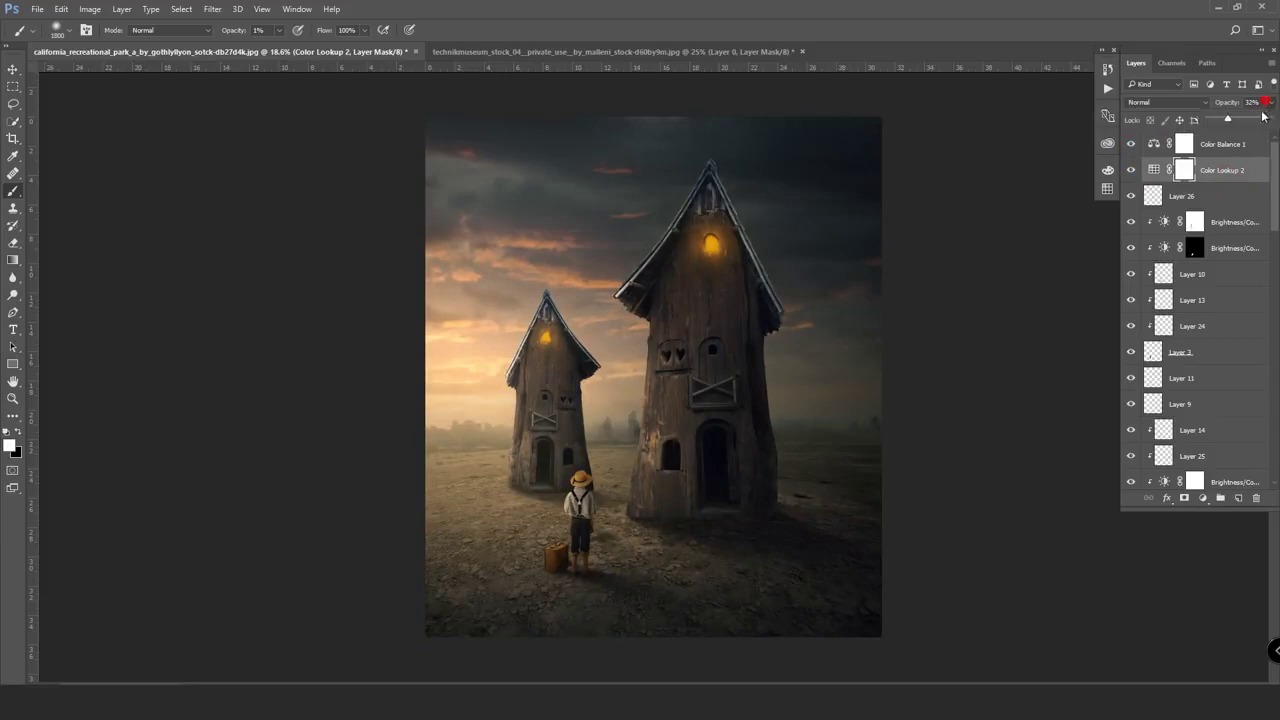
drag(1266, 118, 1222, 120)
scroll(1200, 473, down, 3)
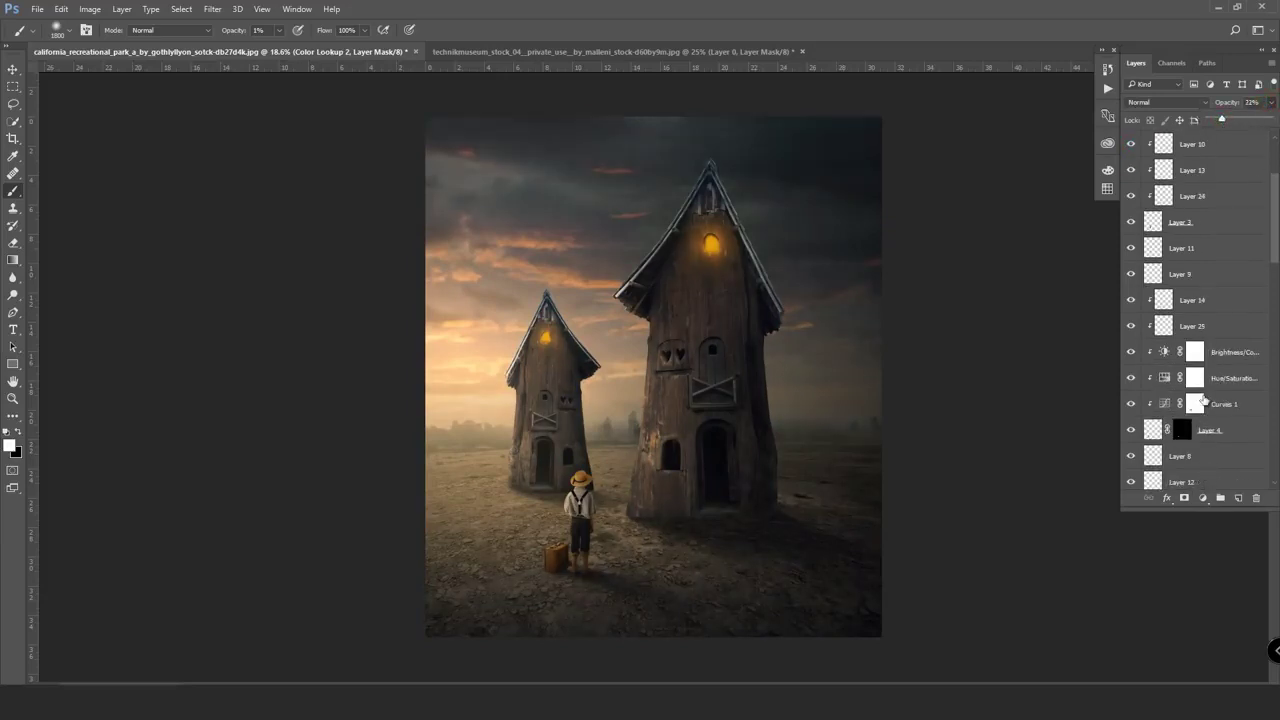
scroll(1243, 207, up, 3)
click(1250, 143)
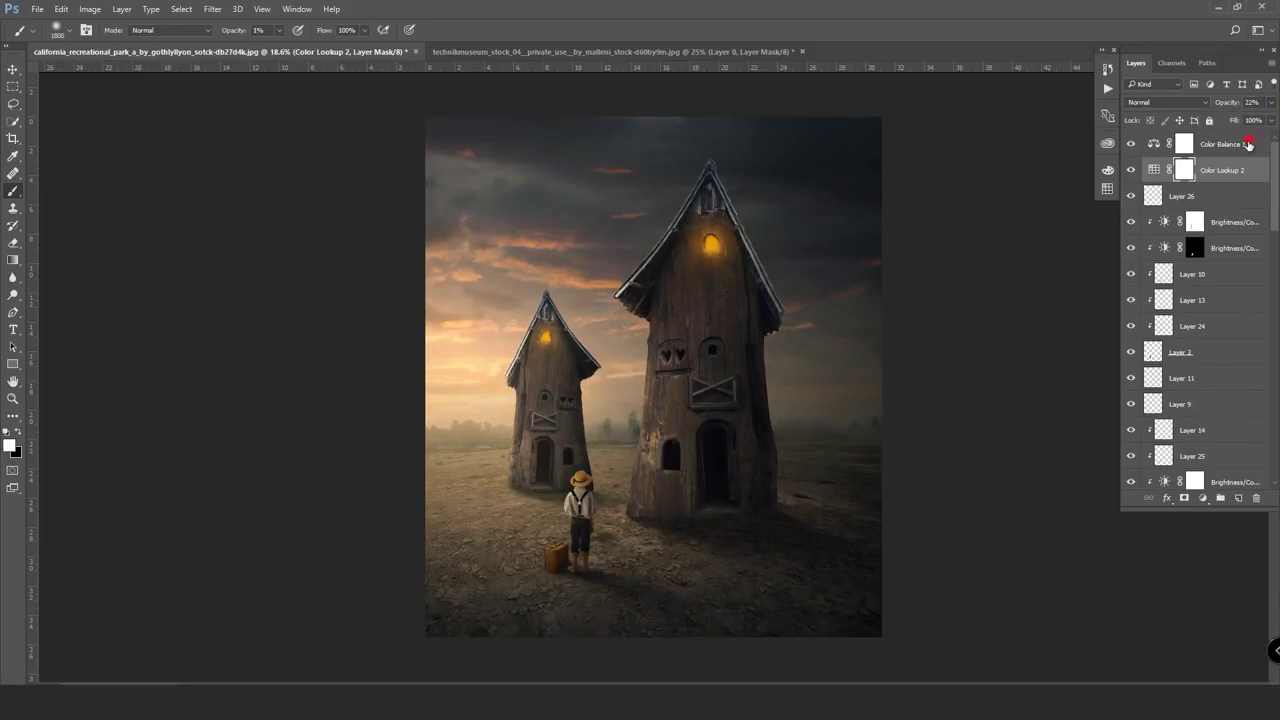
click(1202, 497)
- Add a darkening Curves 2 layer and draw a radial gradient on its mask as a vignette
click(1067, 291)
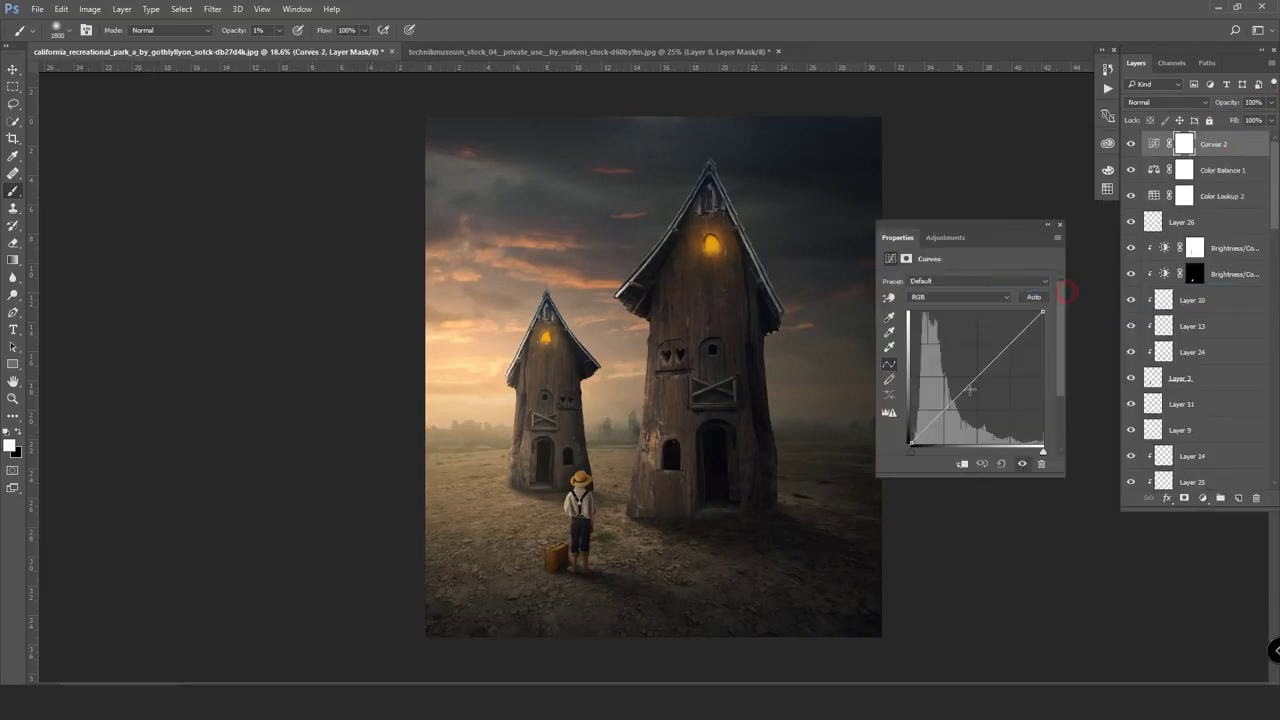
drag(984, 374, 984, 380)
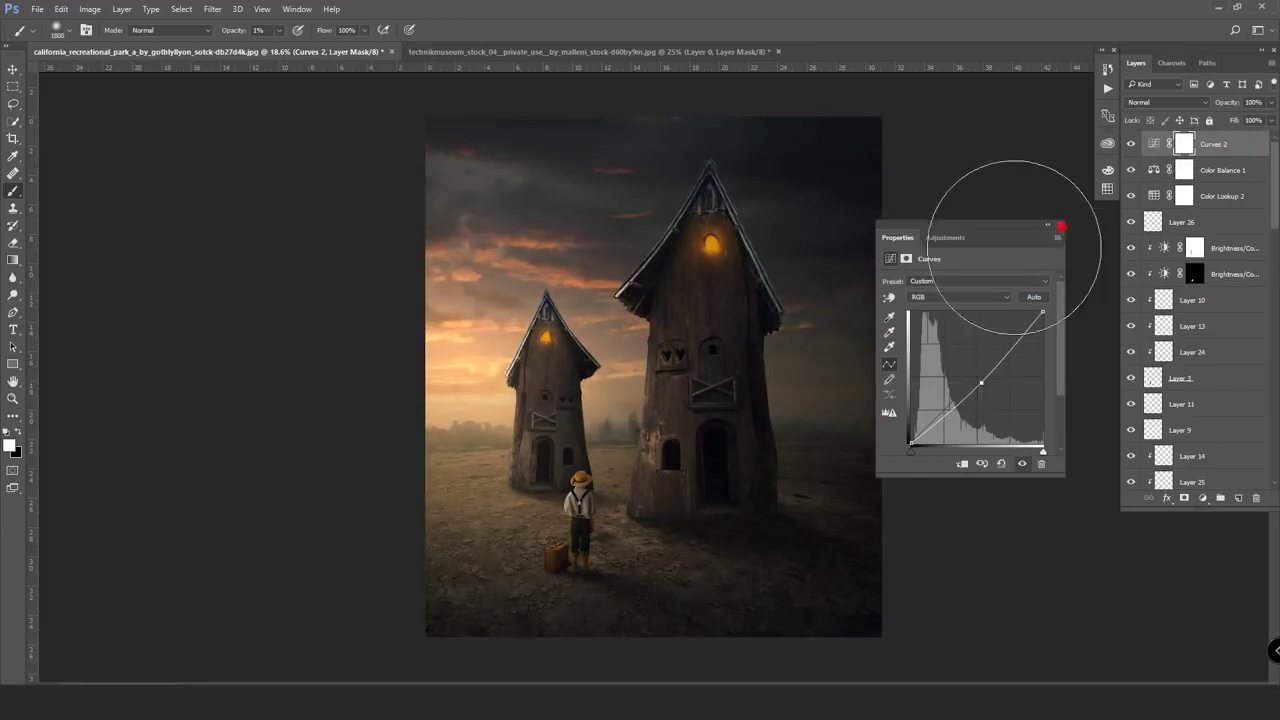
click(1060, 224)
key(ctrl+minus)
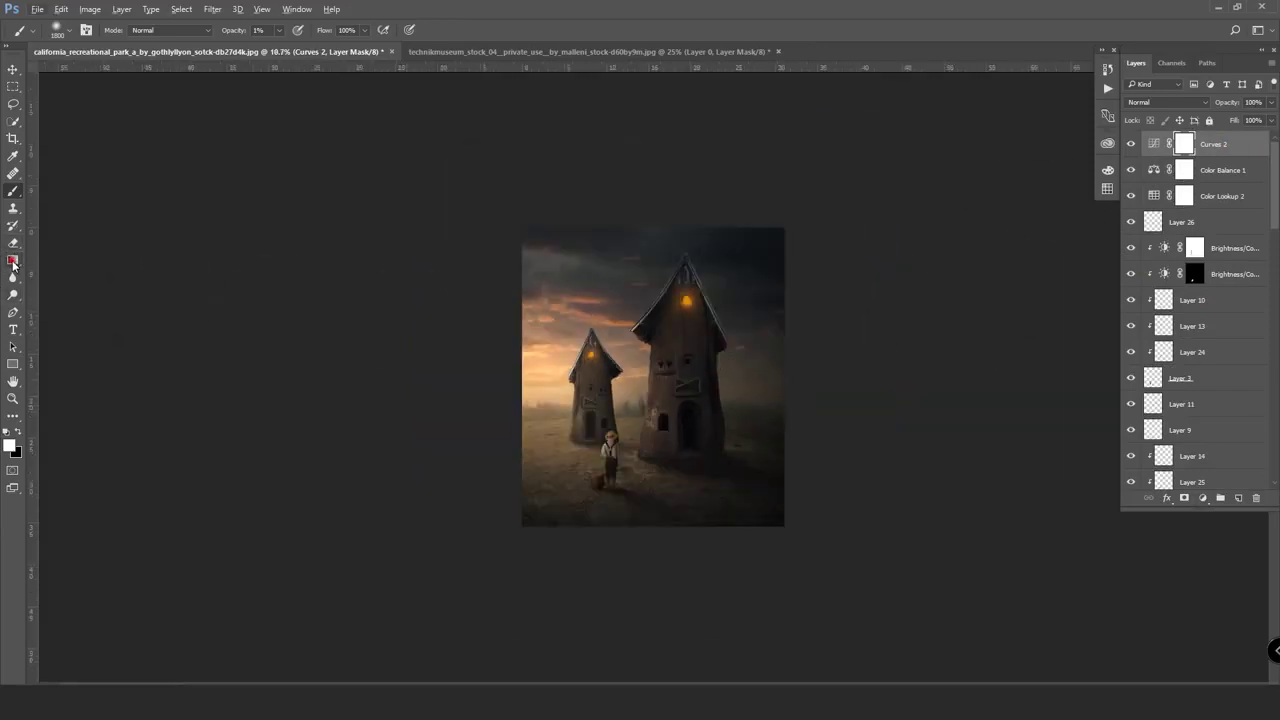
click(12, 259)
drag(588, 376, 804, 664)
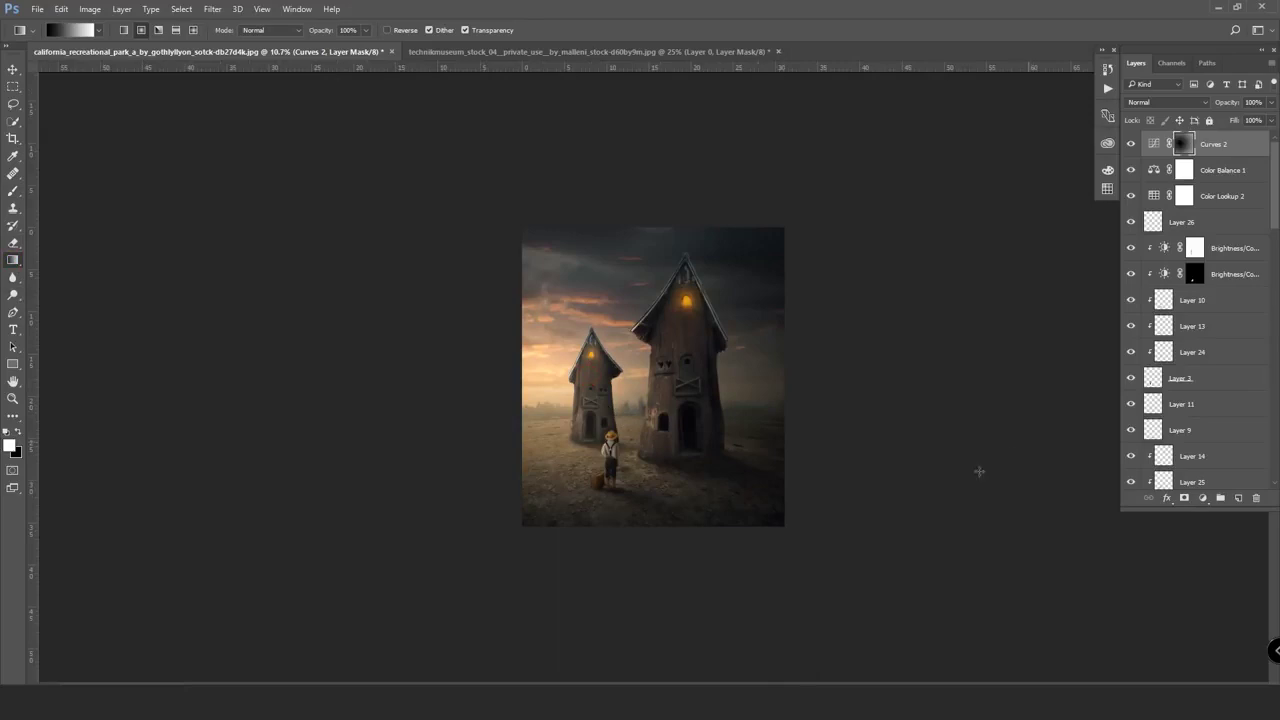
key(ctrl+plus)
- Add a Curves 3 layer, raising the Blue black point and lowering the Blue top point
click(1202, 497)
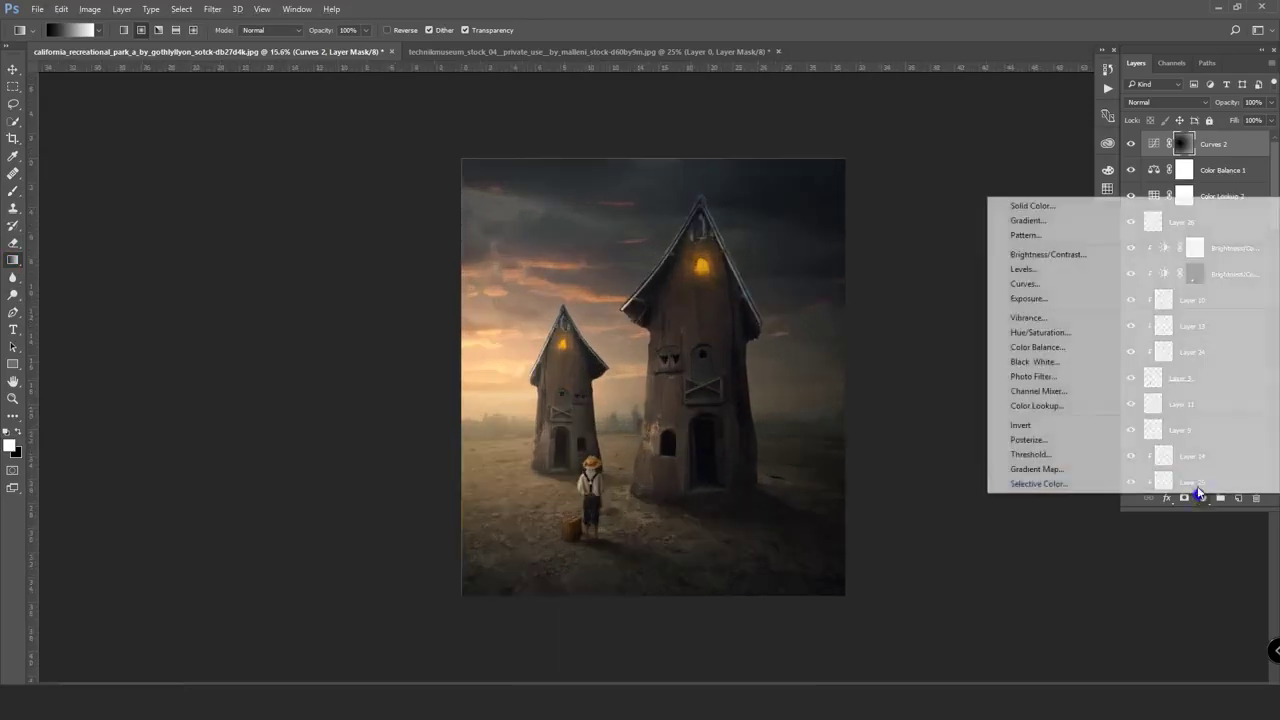
click(1068, 286)
click(960, 297)
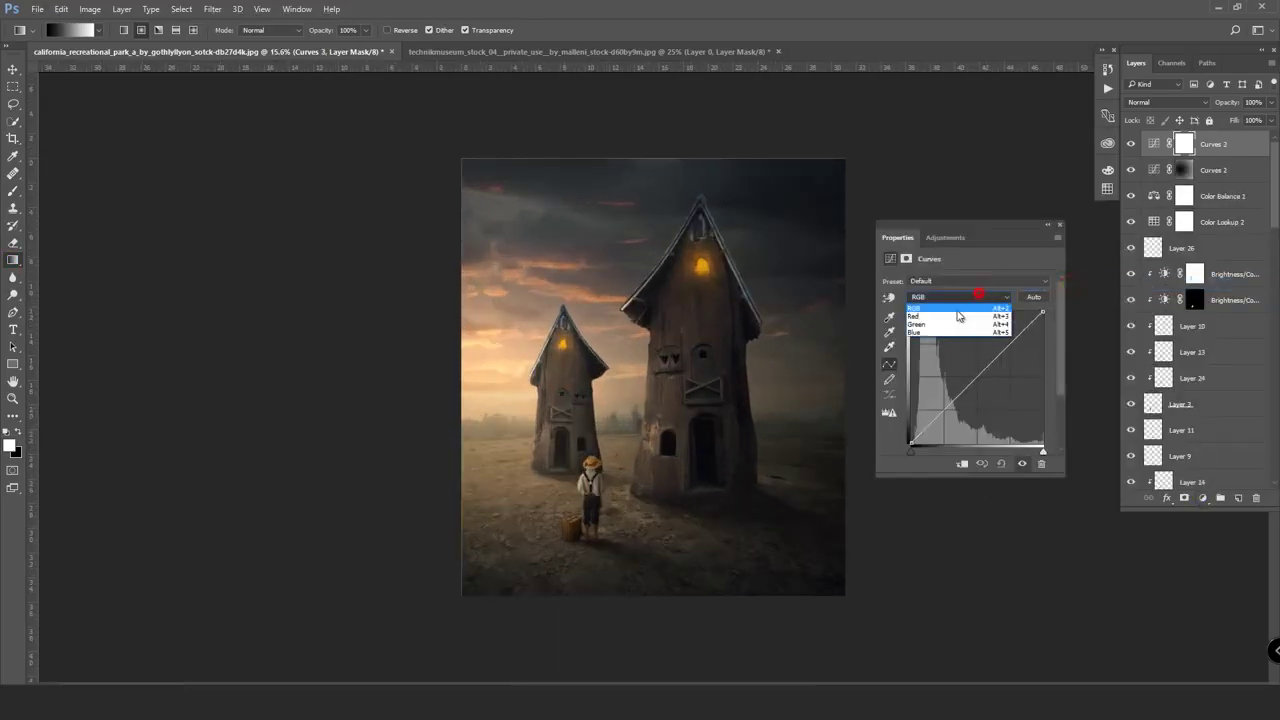
click(940, 335)
drag(910, 443, 910, 443)
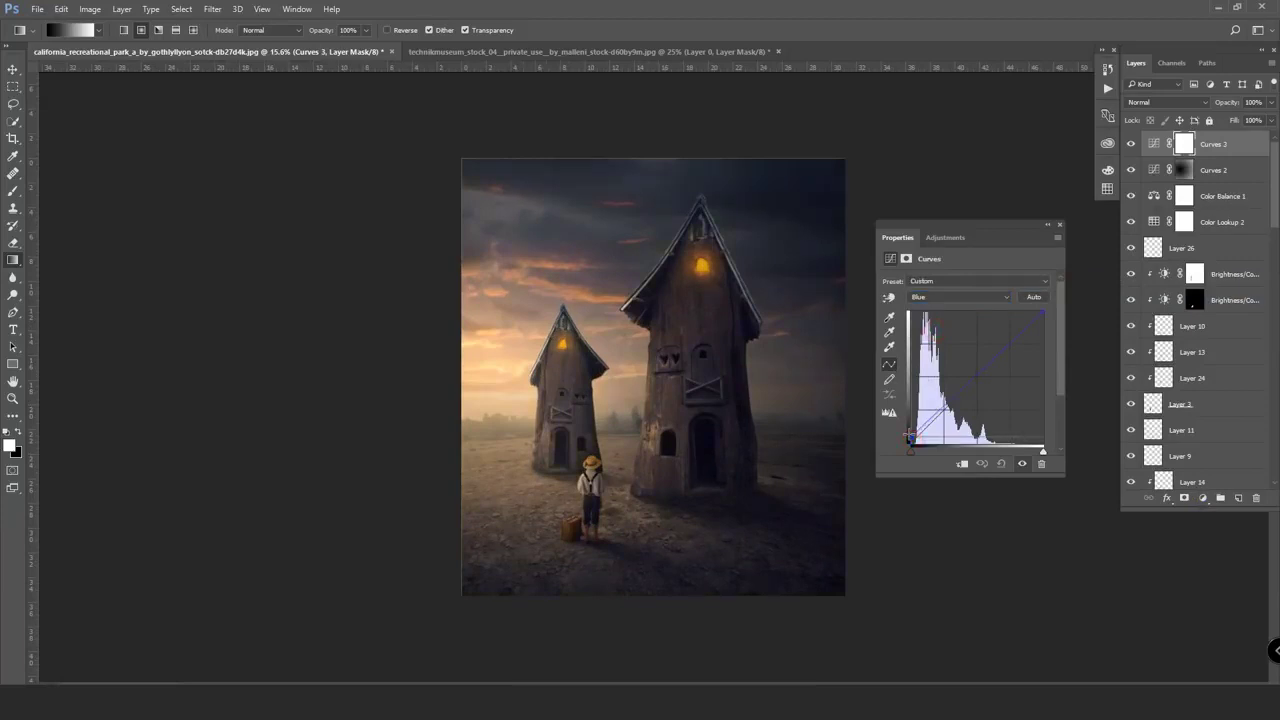
drag(1041, 314, 1052, 332)
- Add a midtone point on the Green curve and fine-tune both Blue curve endpoints
click(955, 297)
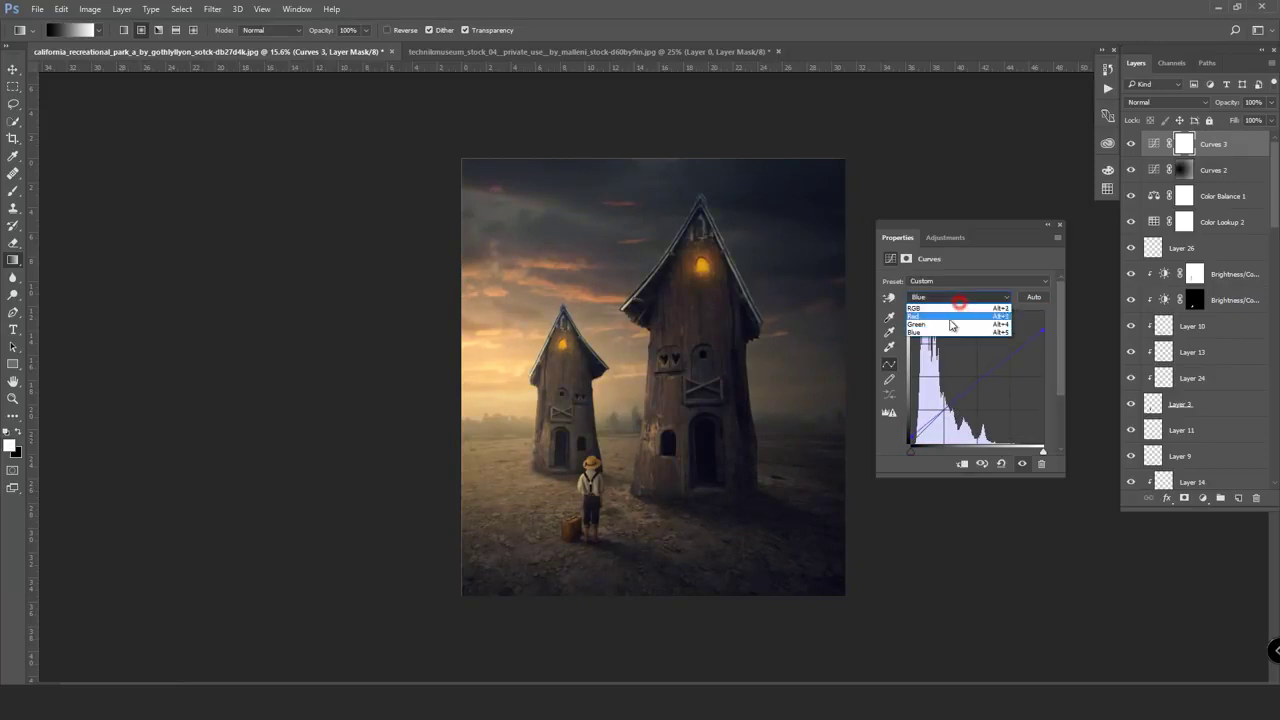
click(949, 323)
mouse_move(994, 357)
mouse_down()
mouse_move(1005, 350)
mouse_move(982, 376)
mouse_up()
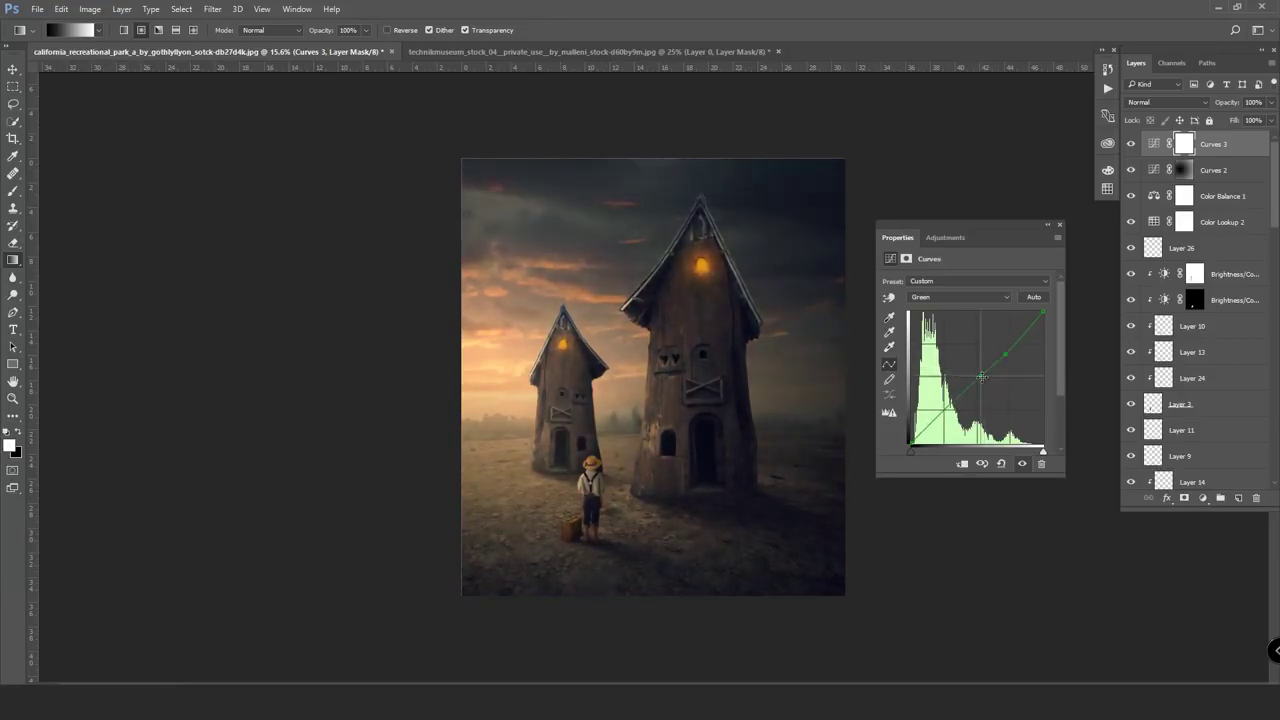
click(960, 297)
click(963, 330)
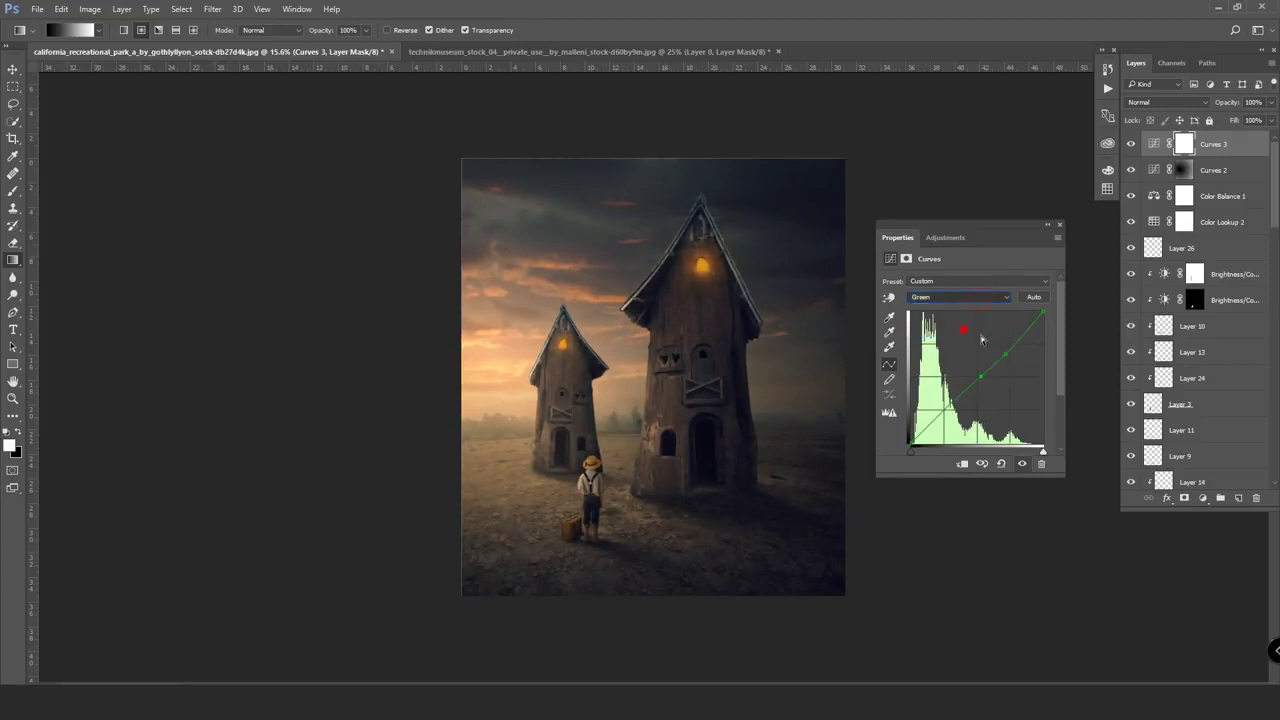
drag(1045, 330, 1045, 325)
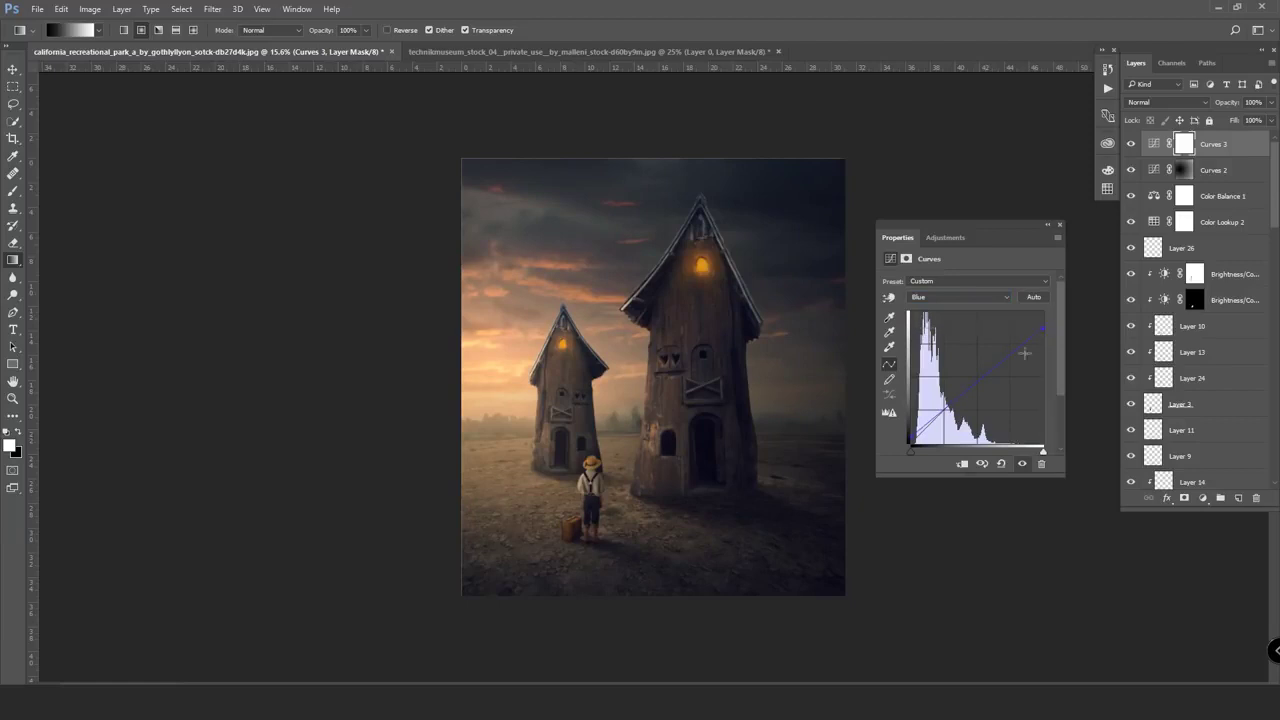
drag(910, 442, 908, 437)
- Close the Curves properties, scroll through the Layers panel, and choose the Move tool
click(1060, 225)
scroll(805, 385, up, 4)
scroll(790, 394, down, 1)
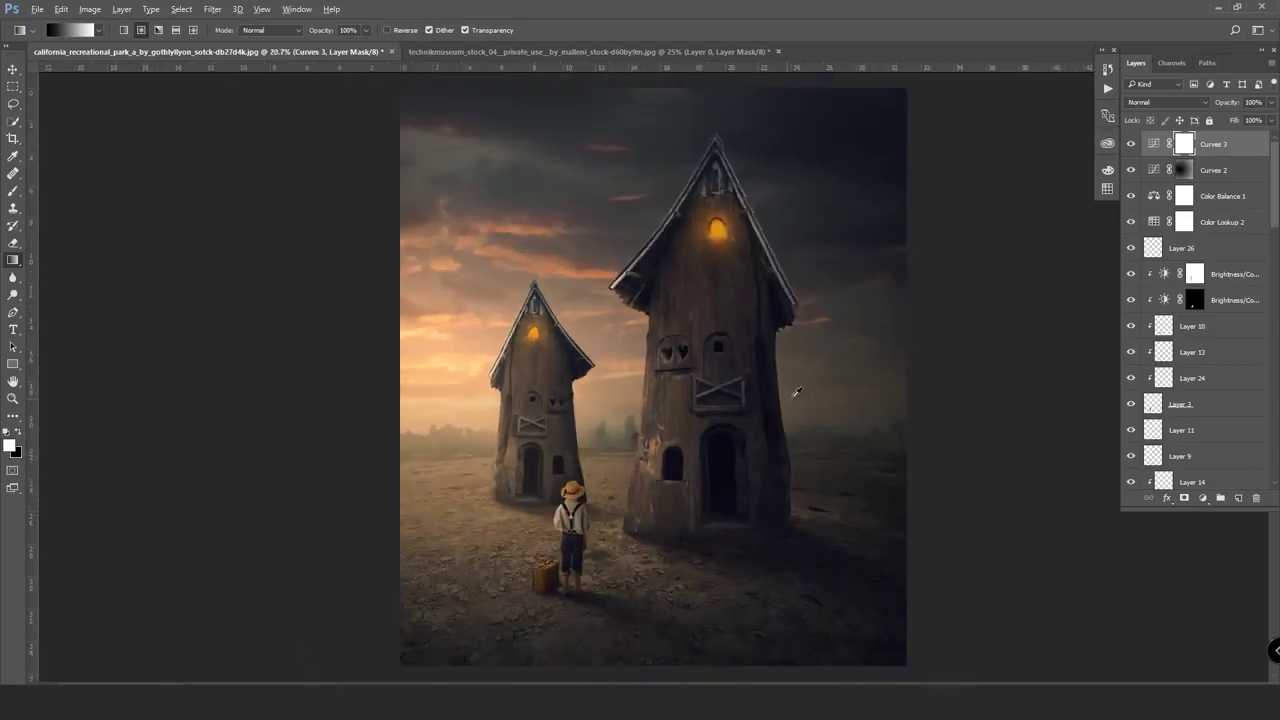
scroll(1205, 420, down, 5)
scroll(1205, 425, down, 5)
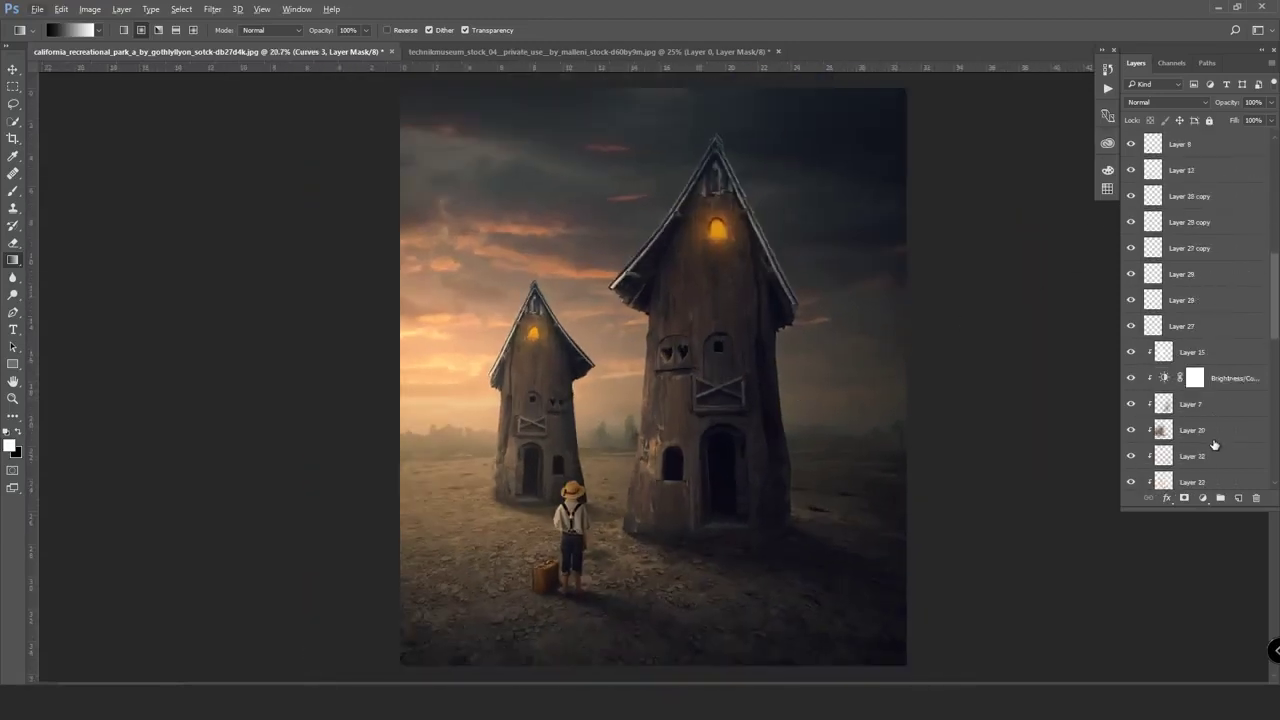
scroll(1200, 440, down, 5)
scroll(1193, 455, down, 5)
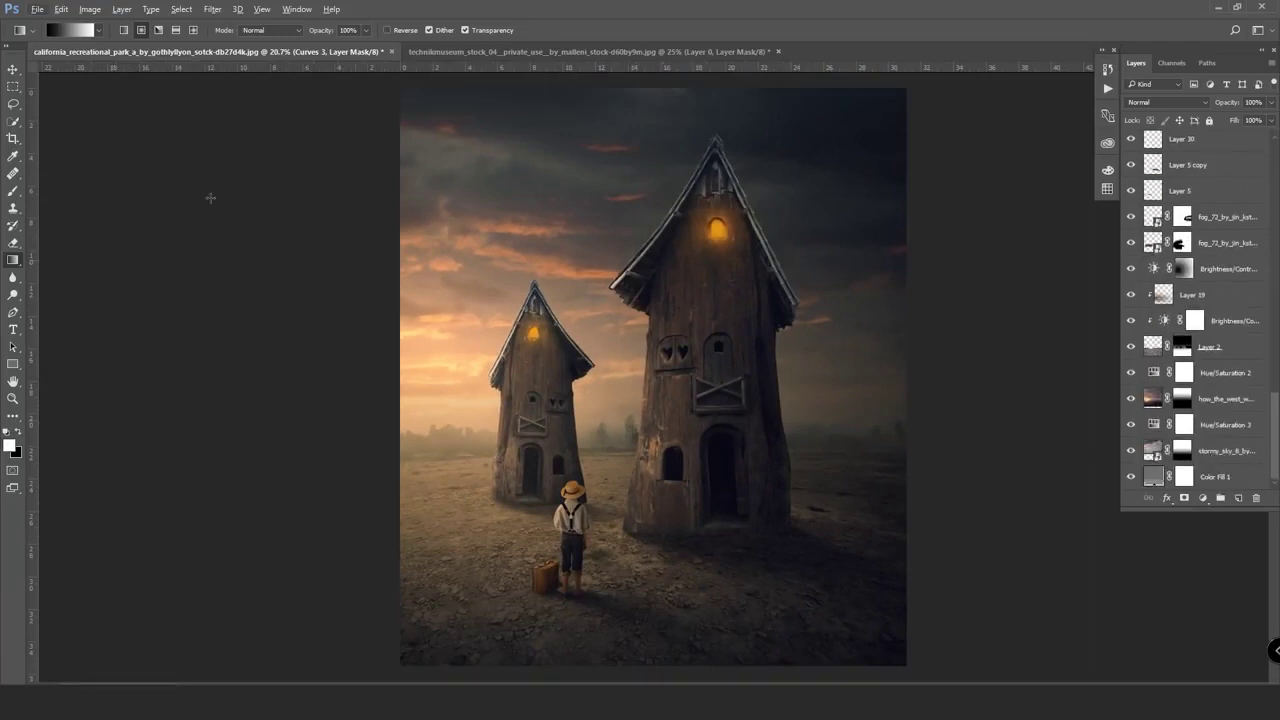
click(13, 69)
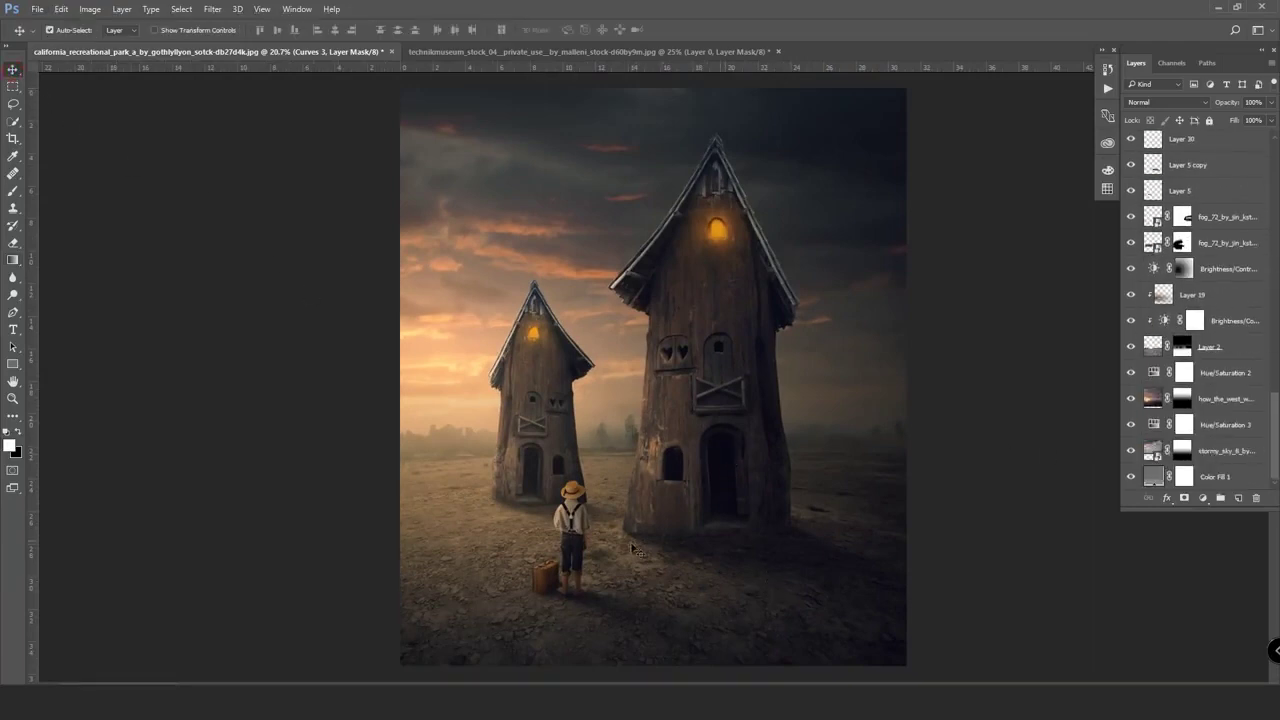